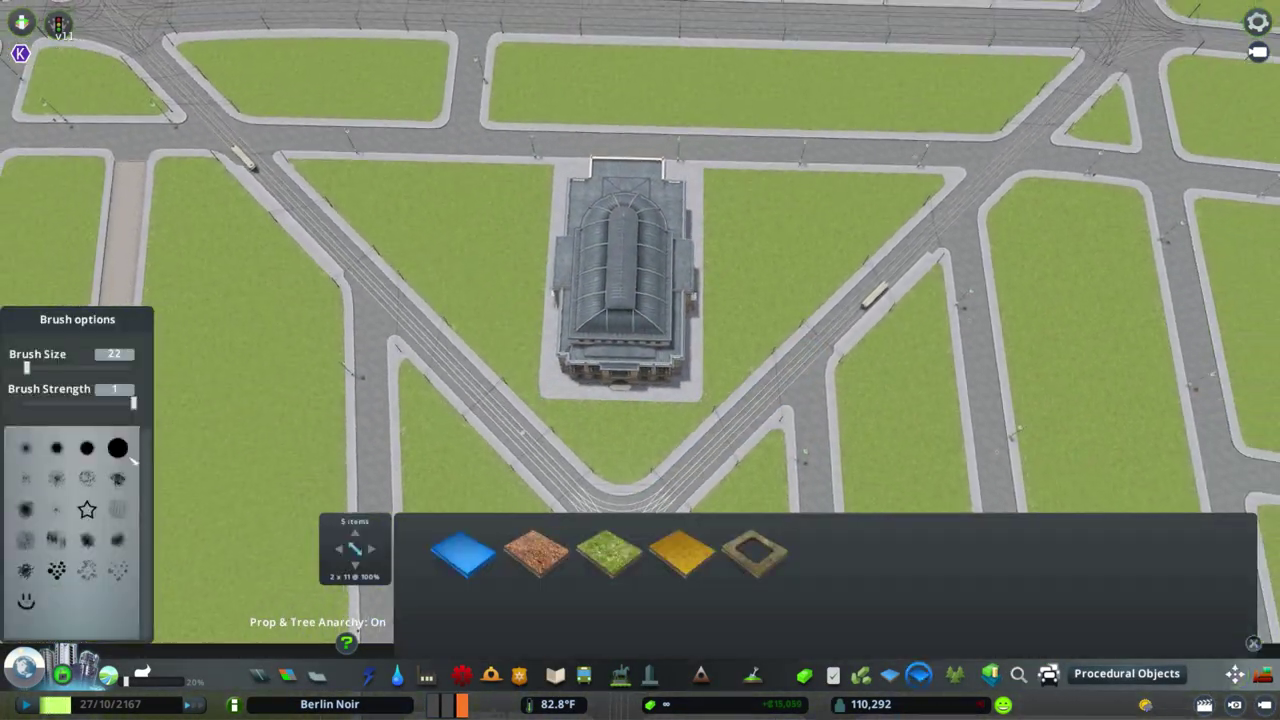
Pave the plaza around the station with cobblestone and stretch the grass diamond into a long strip.
mouse_move(570, 455)
left_mouse_down()
mouse_move(351, 163)
mouse_move(935, 185)
mouse_move(671, 391)
mouse_move(743, 371)
mouse_move(580, 271)
mouse_move(855, 120)
left_mouse_up()
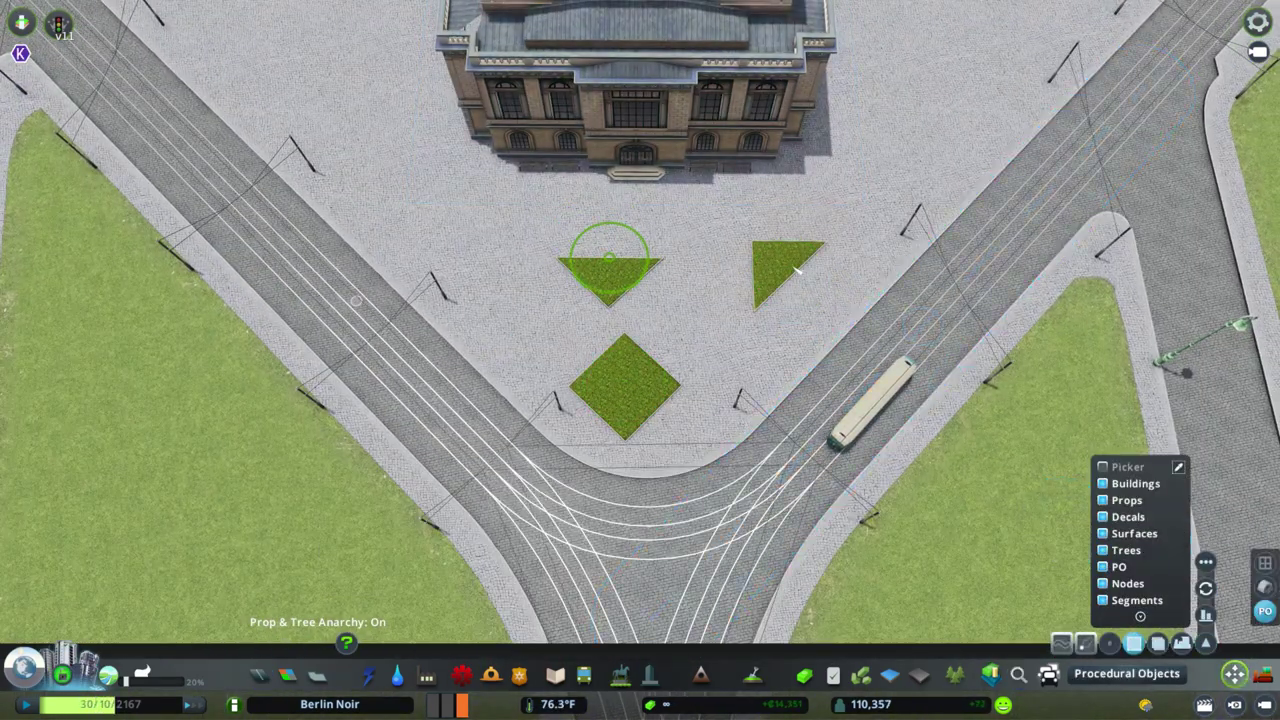
key("Escape")
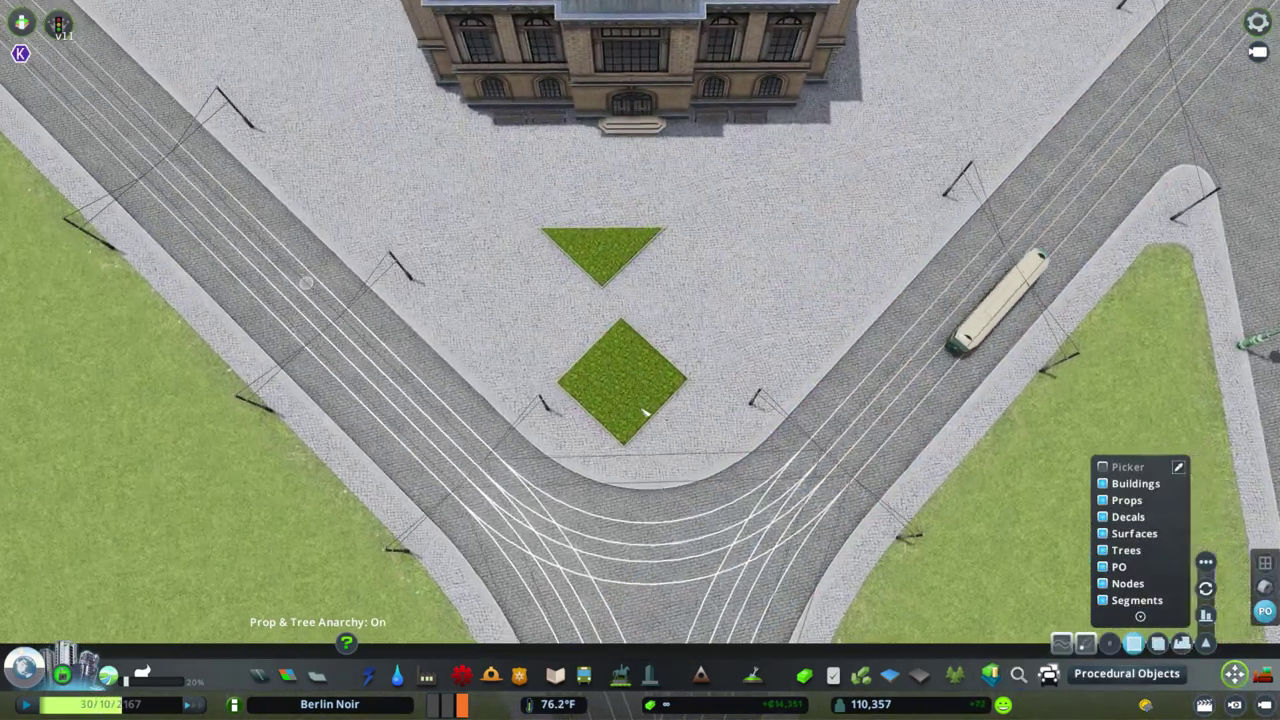
left_click(646, 371)
scroll(771, 310, "up", 3)
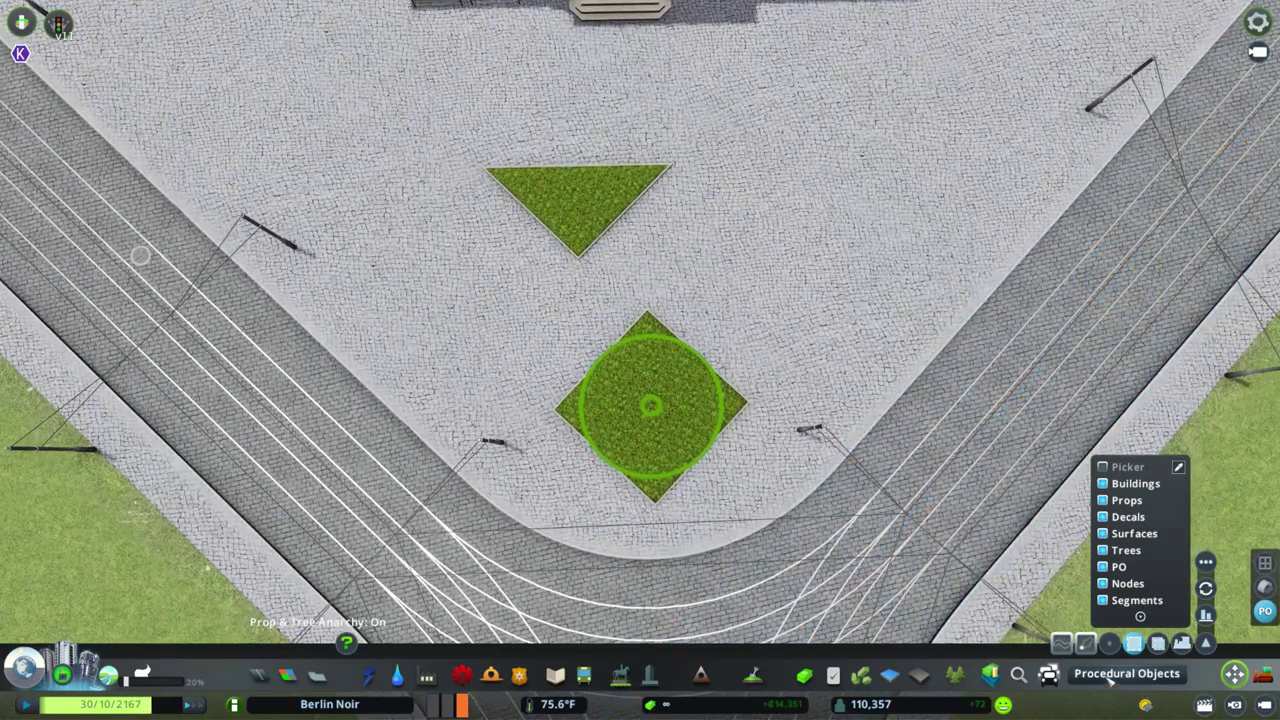
left_click(655, 405)
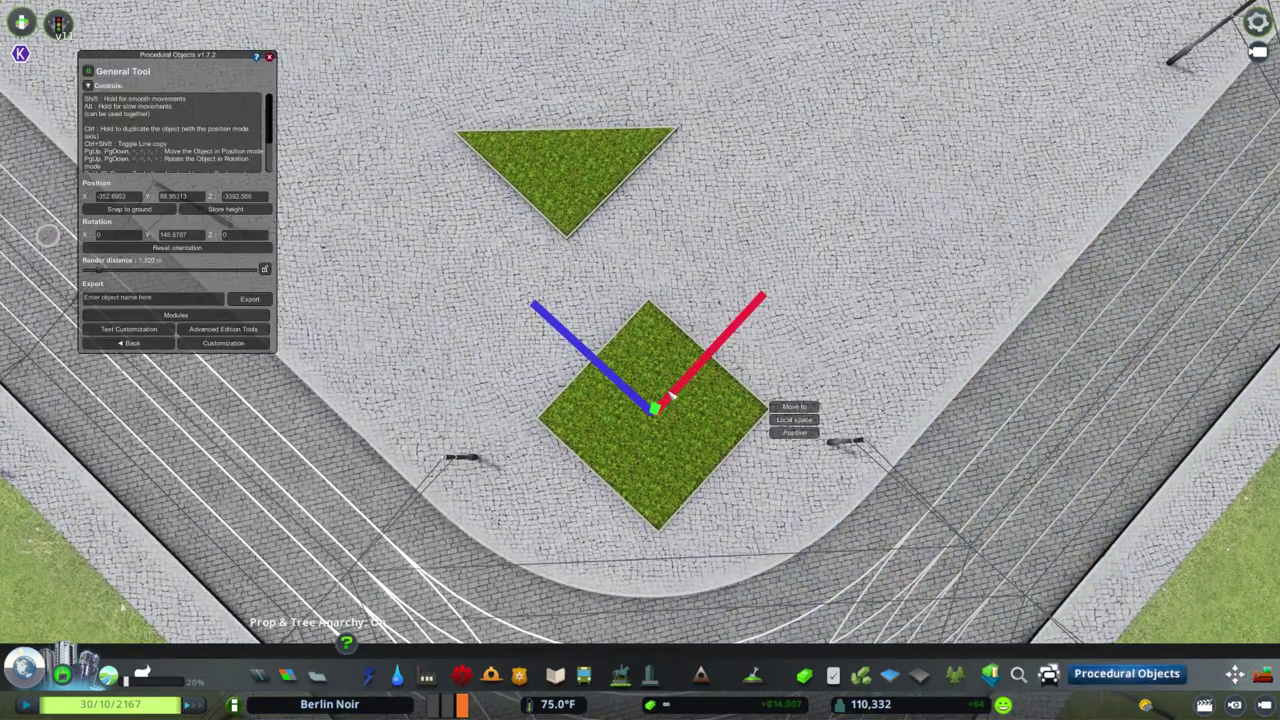
left_click_drag(766, 288, 848, 213)
scroll(848, 213, "down", 5)
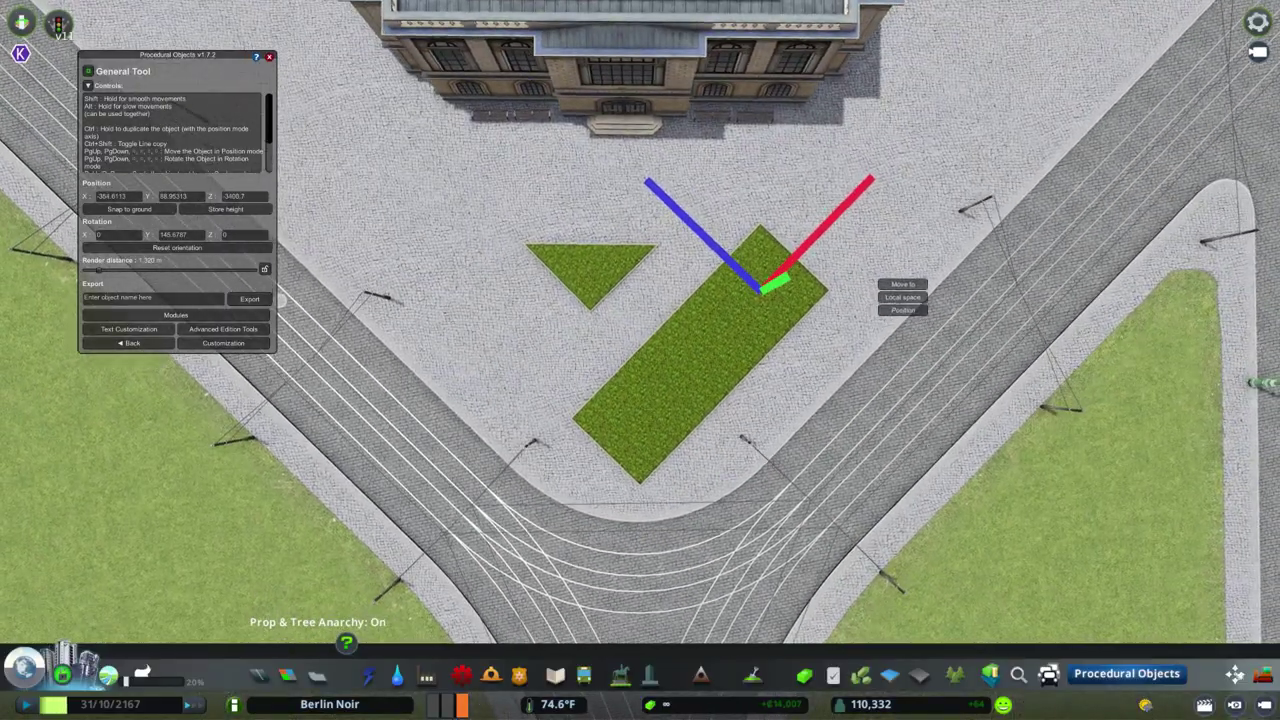
Convert the grass strip to a procedural shape and move its corner points into a triangle.
key("m")
scroll(710, 253, "up", 4)
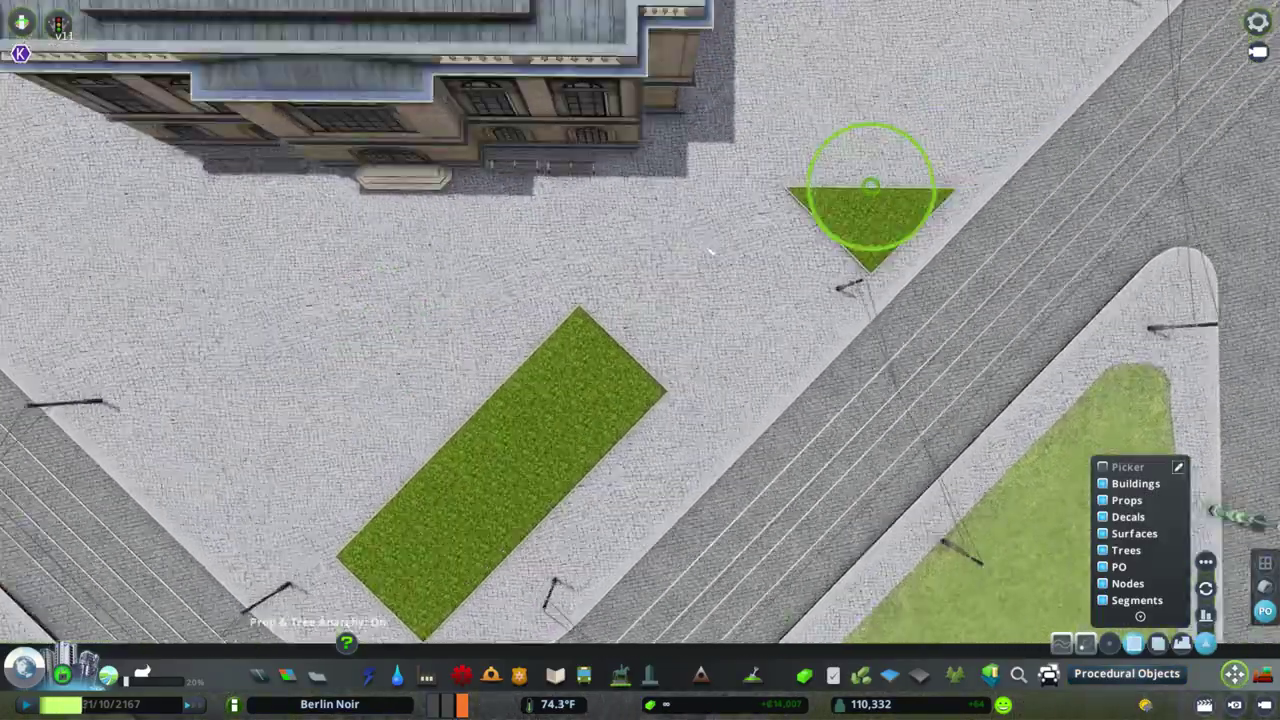
scroll(710, 253, "up", 5)
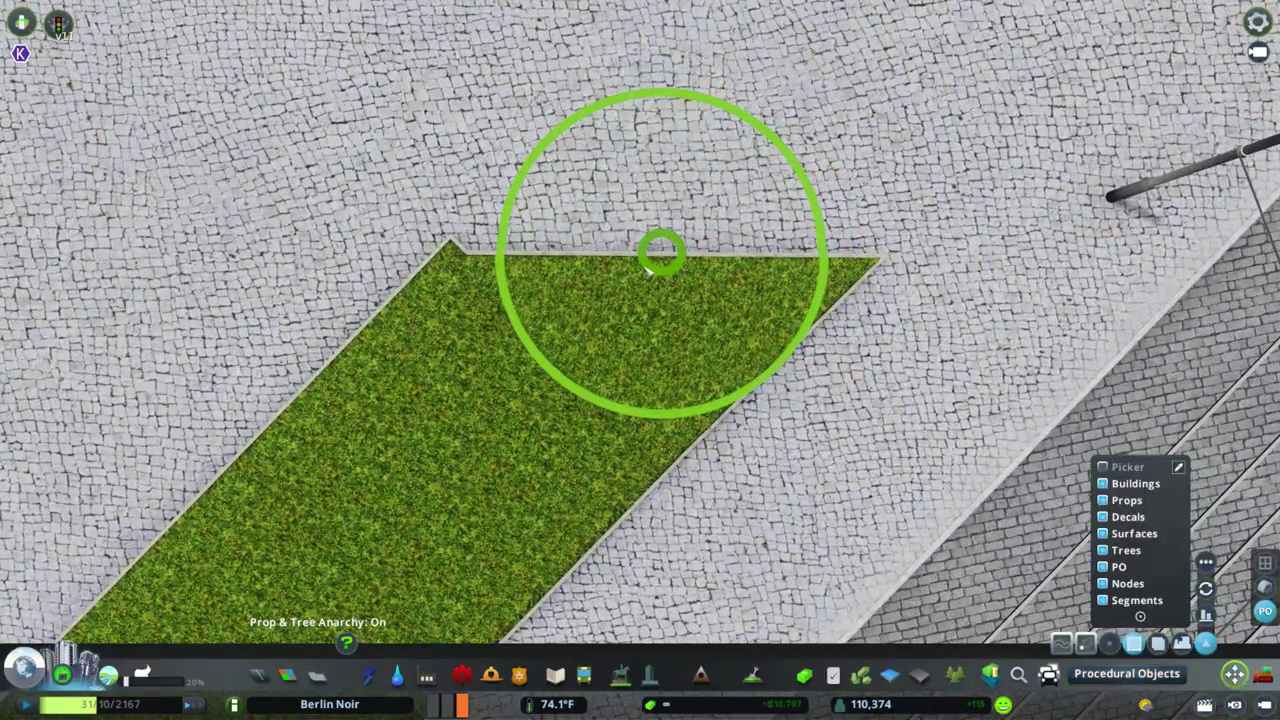
scroll(1005, 514, "down", 3)
left_click(1206, 562)
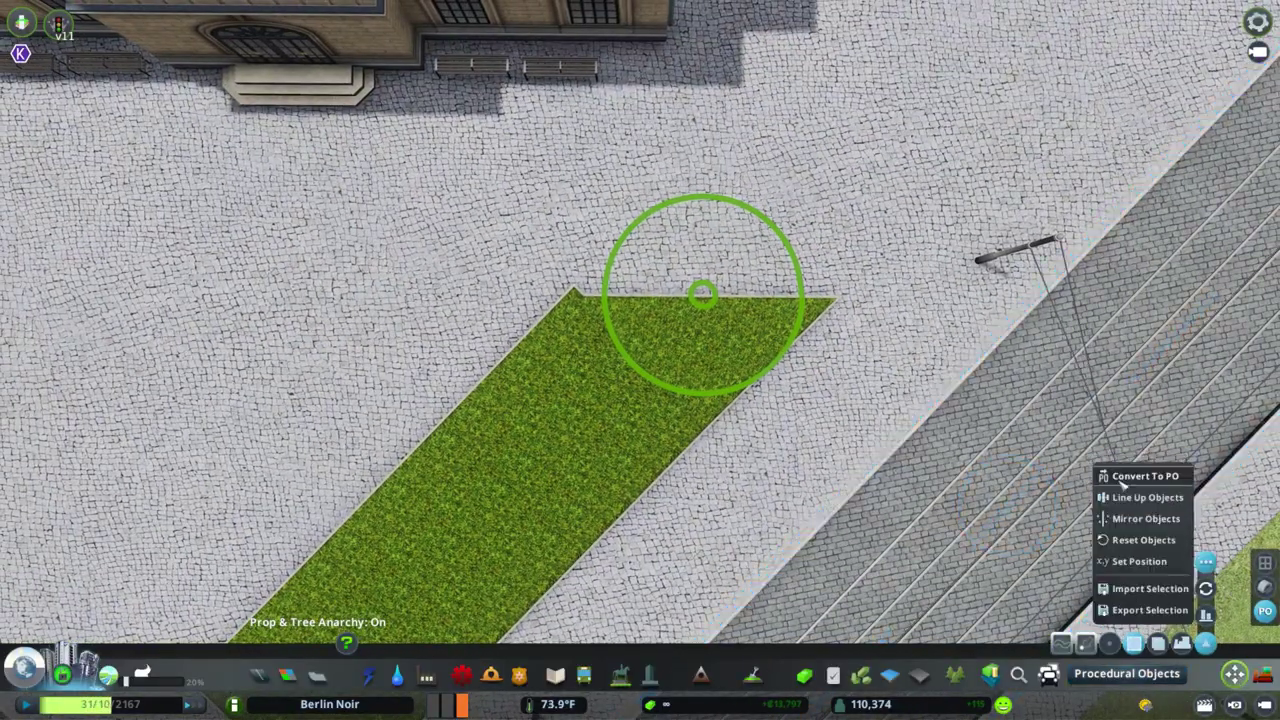
left_click(1145, 476)
left_click(718, 282)
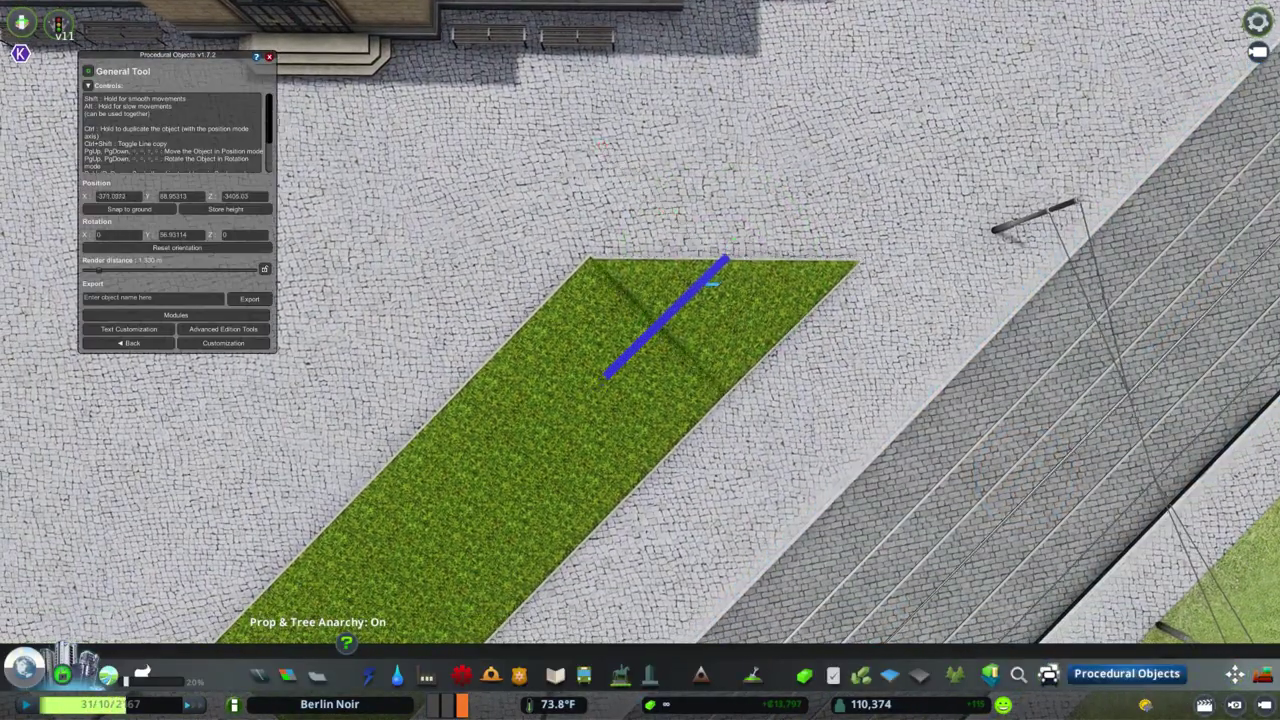
left_click(608, 406)
left_click(760, 315)
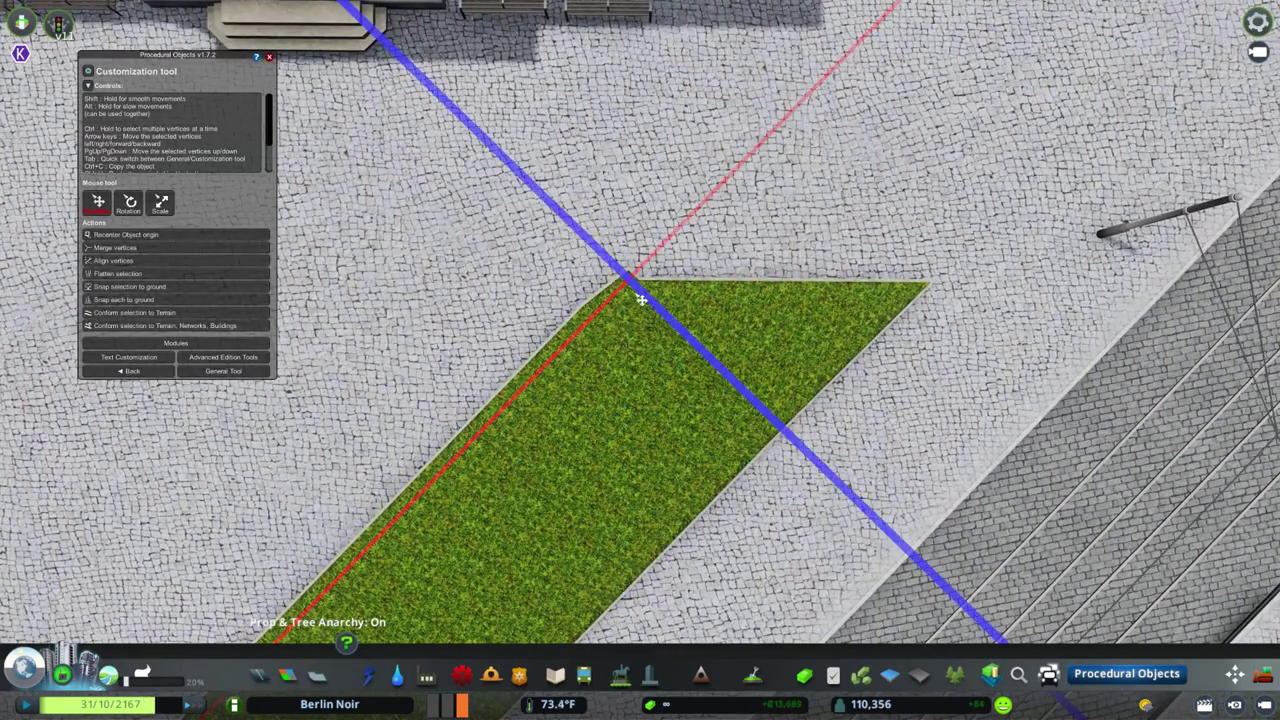
left_click(269, 57)
scroll(668, 476, "down", 5)
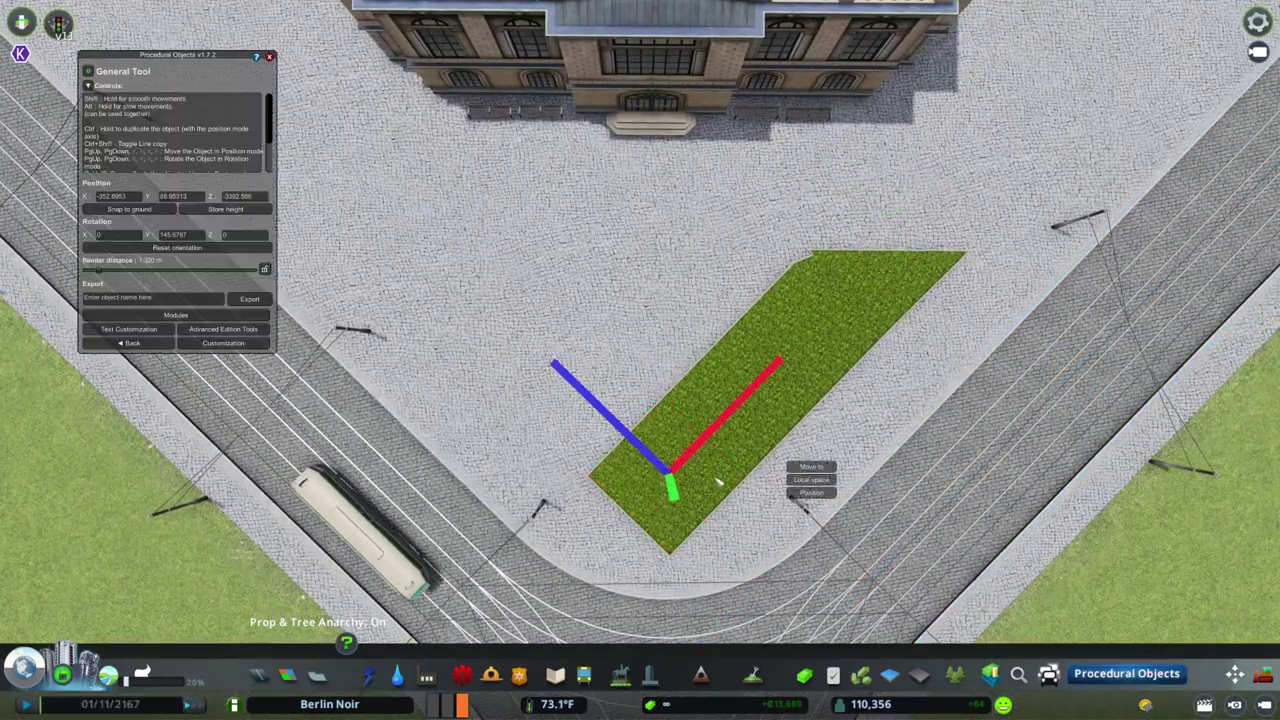
Flatten the notch in the triangular lawn's top edge by dragging its vertices.
key("m")
scroll(957, 295, "up", 2)
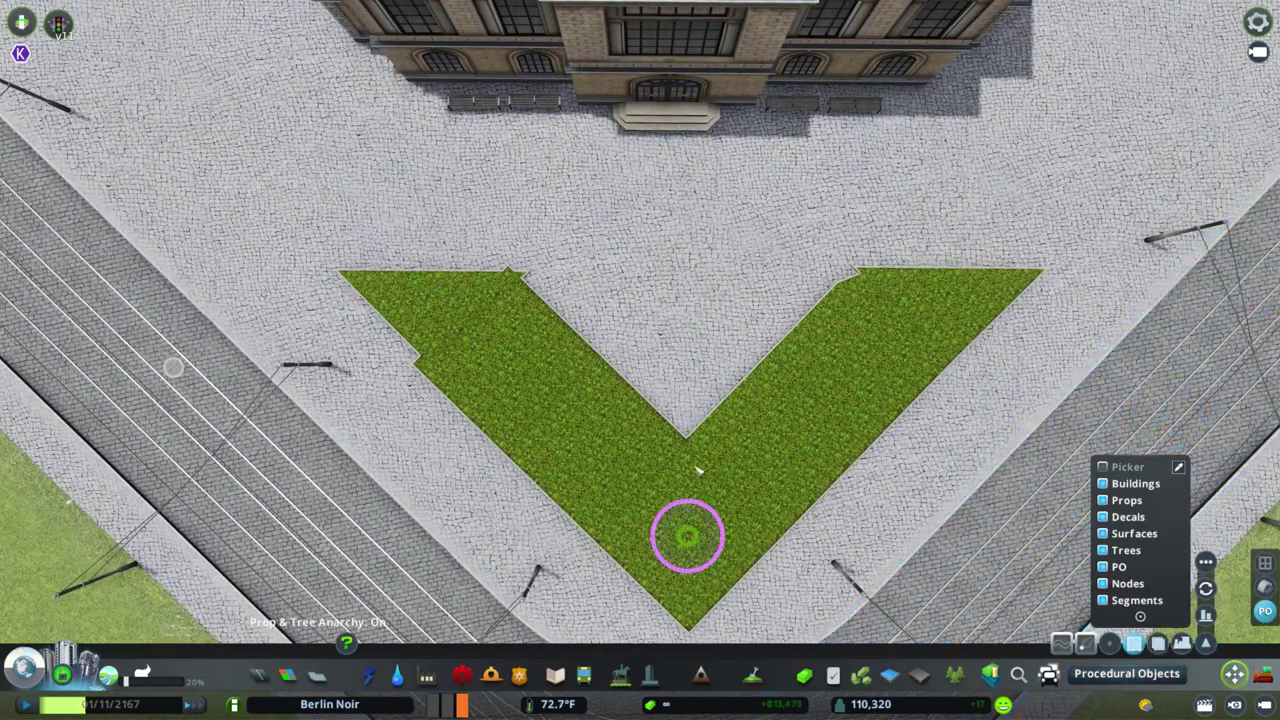
scroll(698, 471, "up", 3)
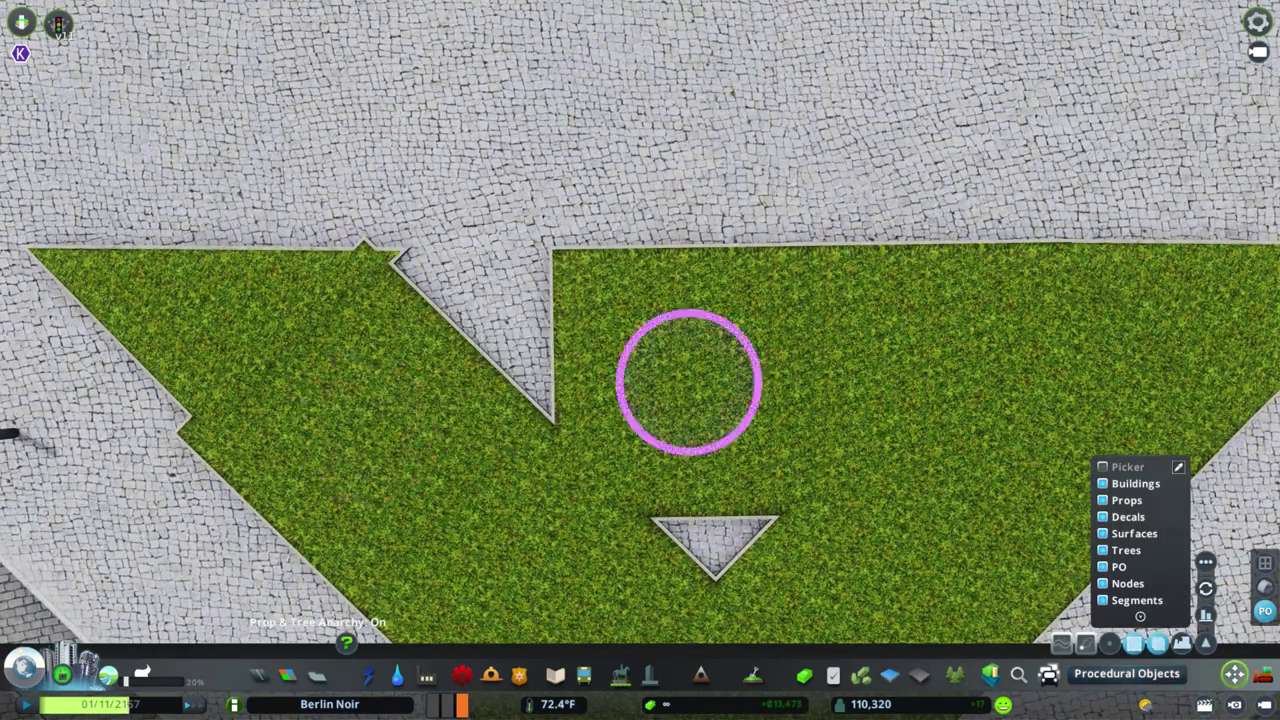
scroll(688, 382, "down", 4)
left_click(660, 262)
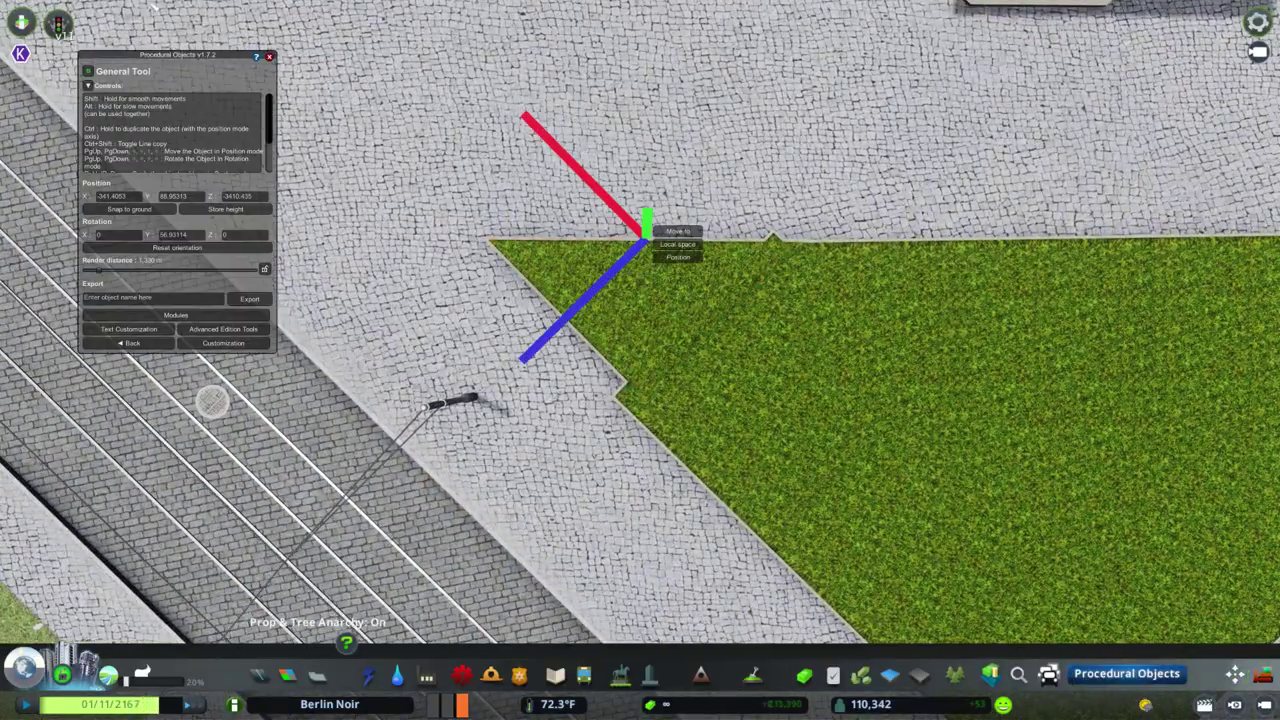
key("m")
scroll(675, 316, "up", 2)
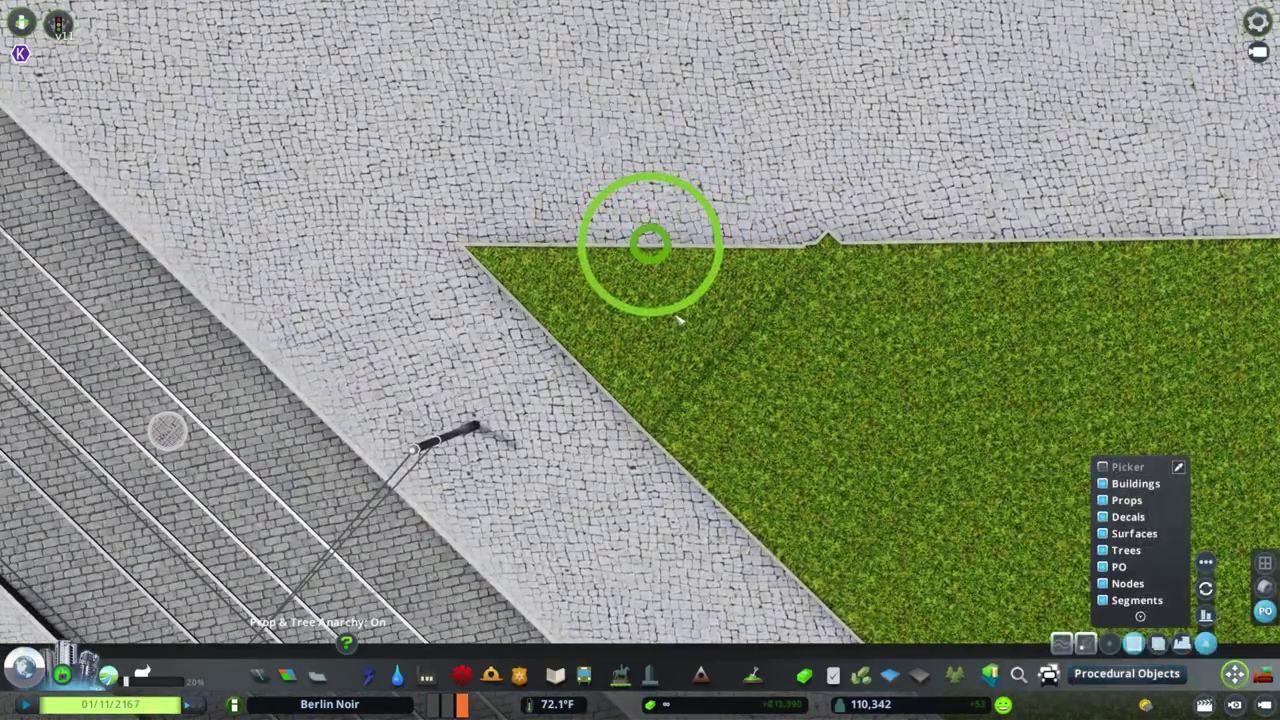
scroll(678, 318, "down", 2)
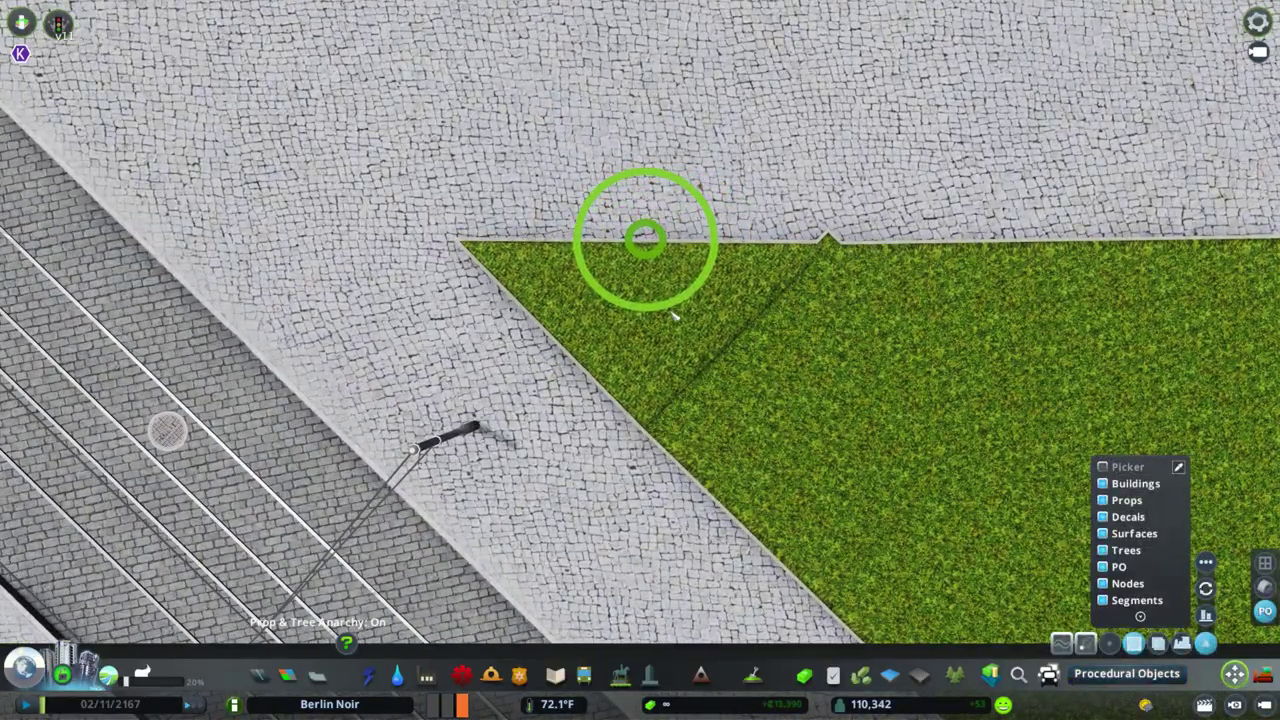
key("ctrl+p")
left_click(666, 318)
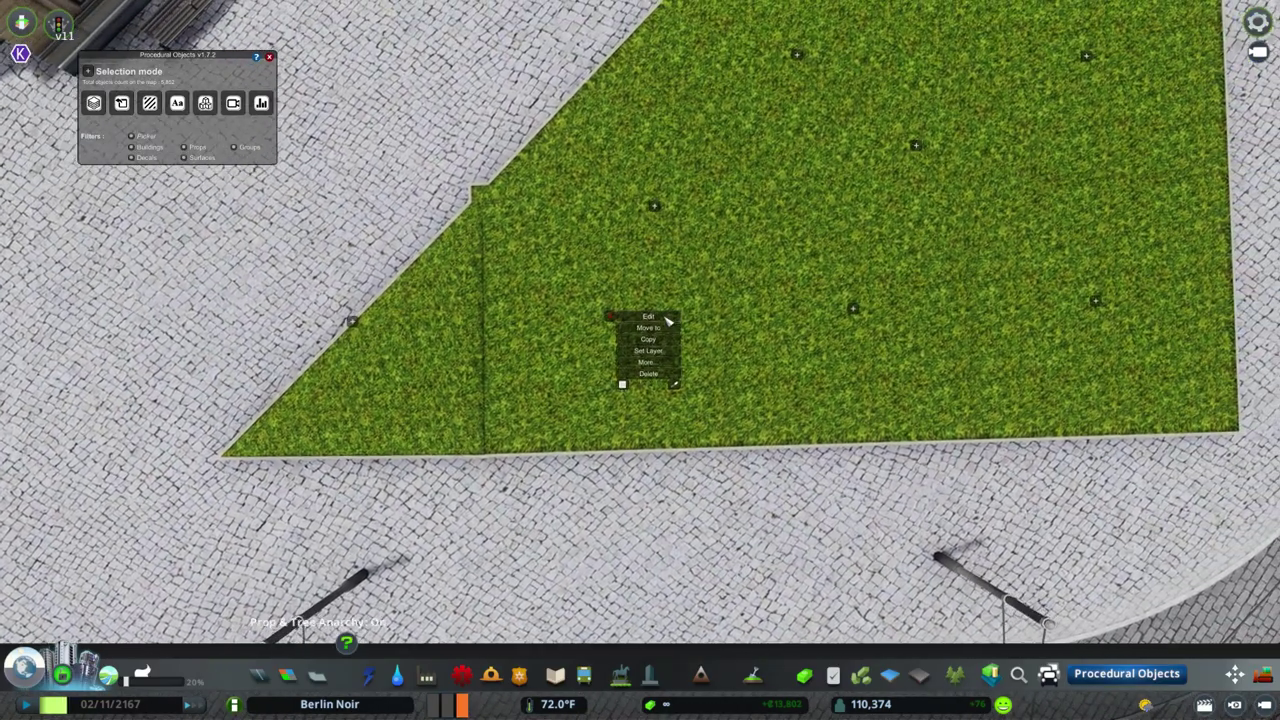
left_click(664, 317)
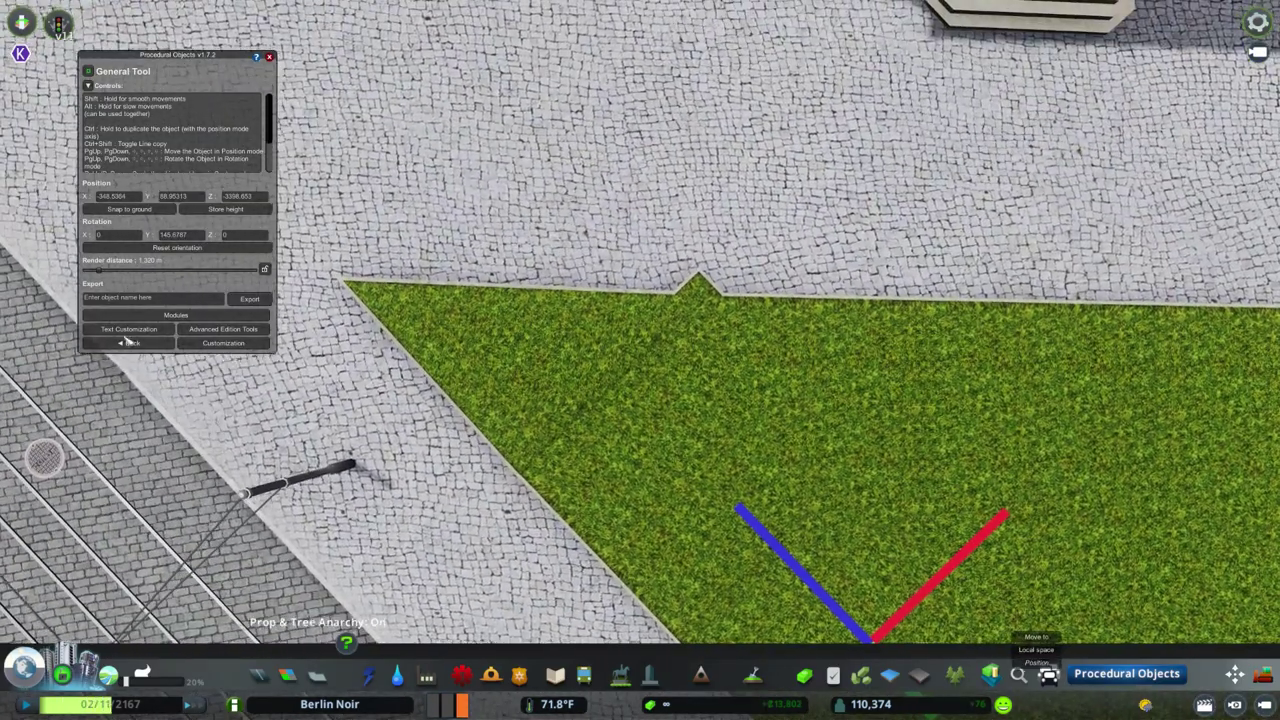
key("Escape")
left_click(923, 630)
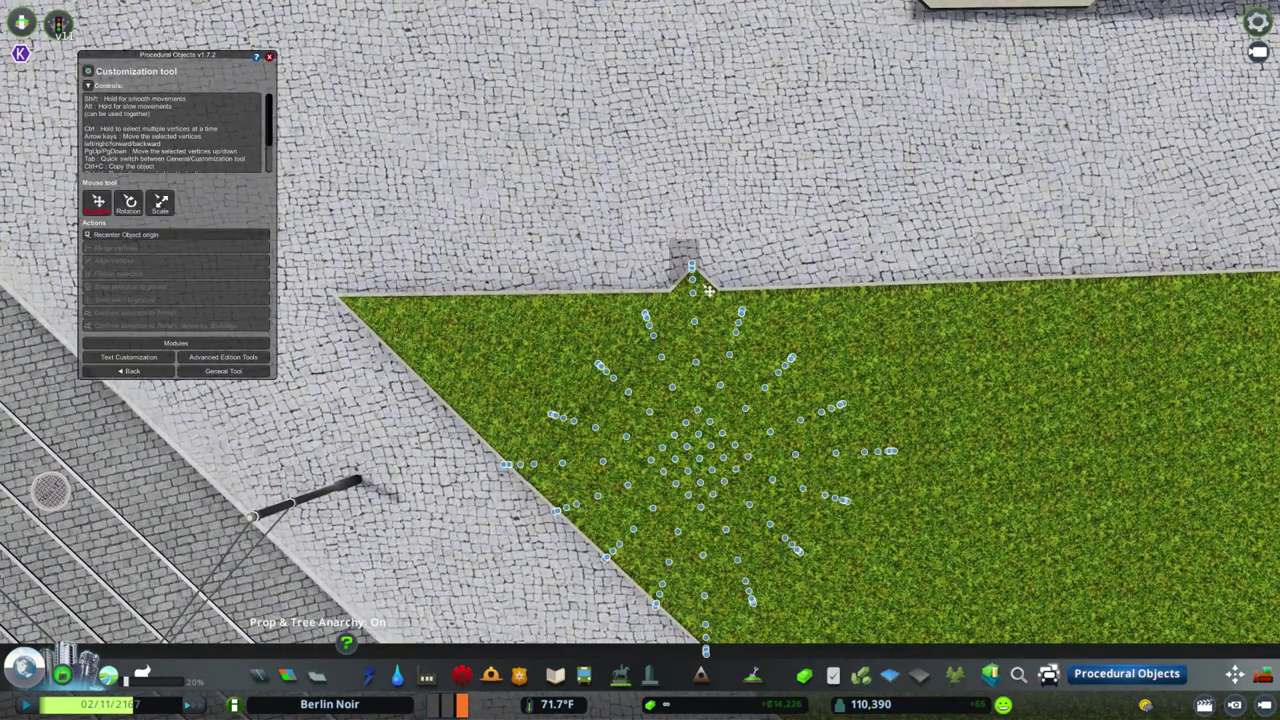
left_click_drag(694, 271, 720, 291)
key("m")
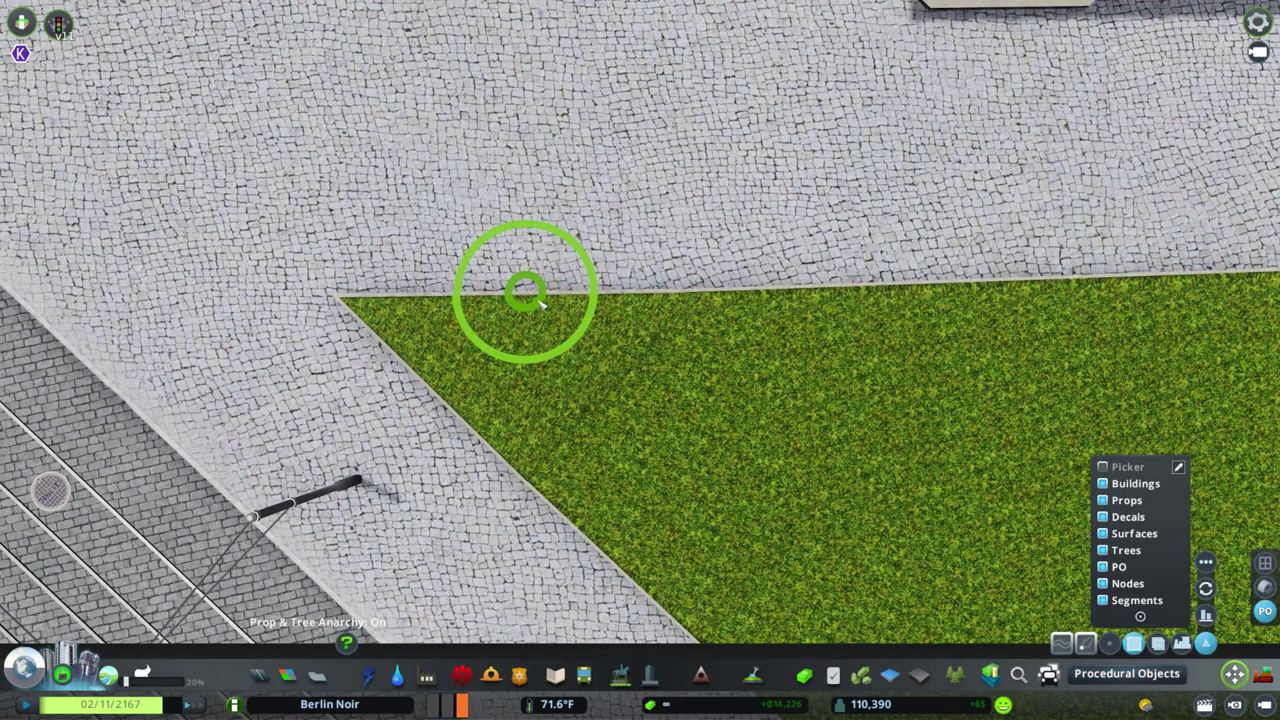
scroll(540, 300, "down", 5)
Lay a rounded path before the building and plant Leafy trees on the lawn's left and right corners.
left_click(757, 214)
left_click(537, 229)
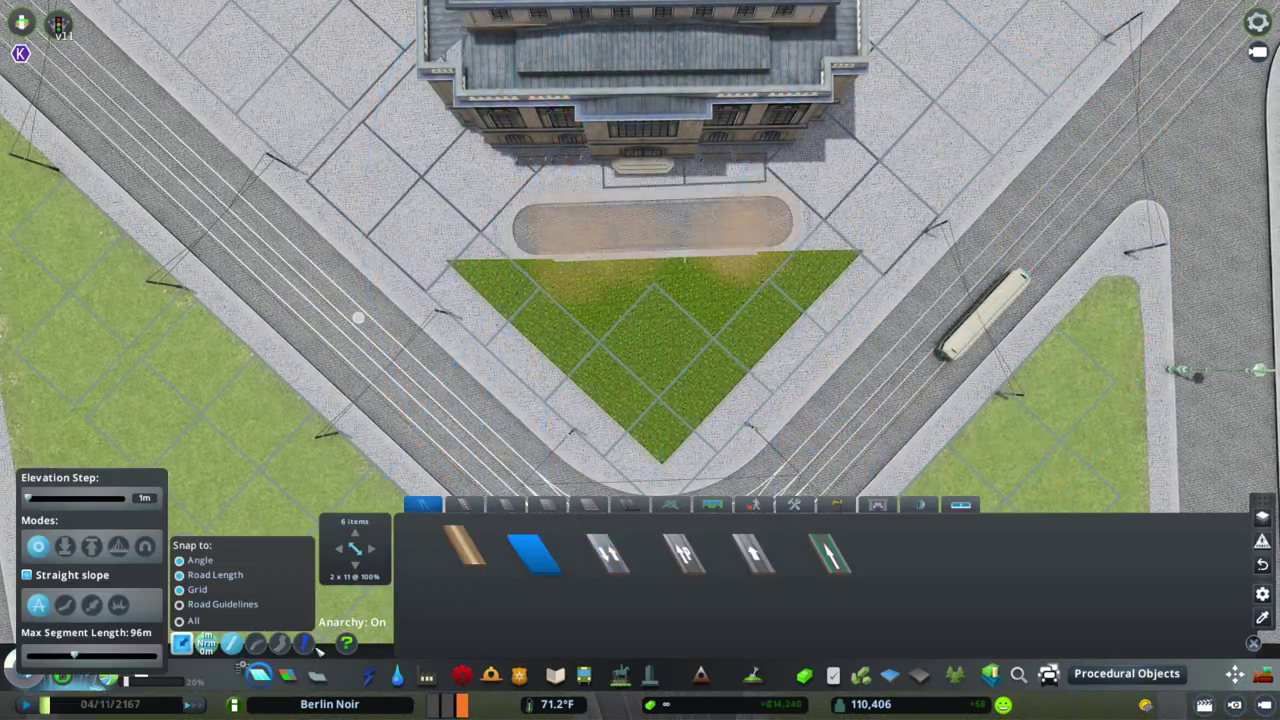
left_click(1050, 210)
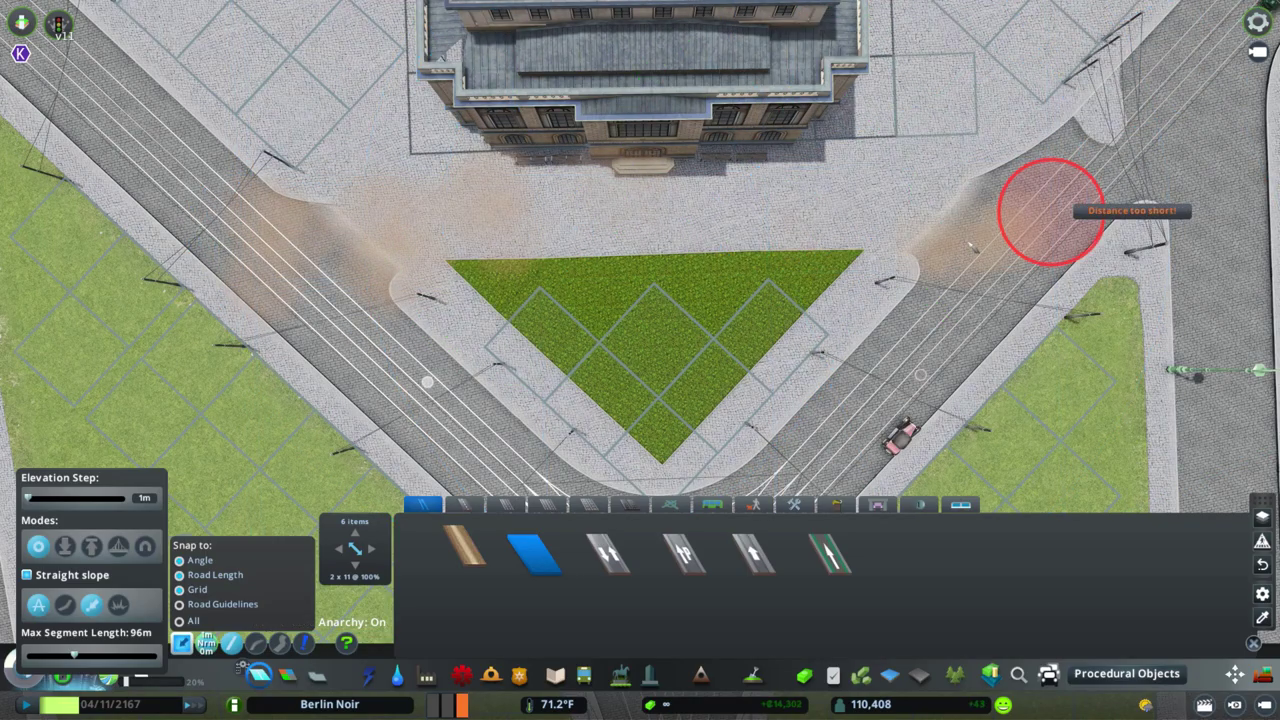
left_click(607, 550)
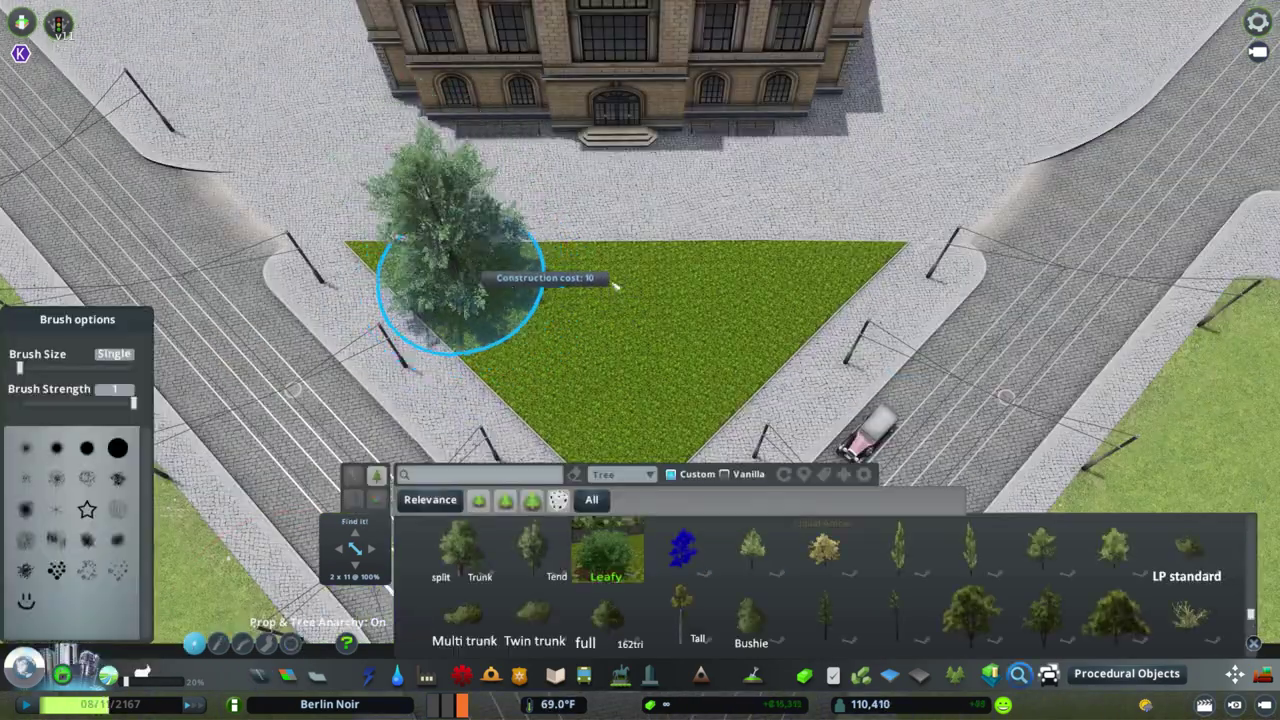
left_click(452, 278)
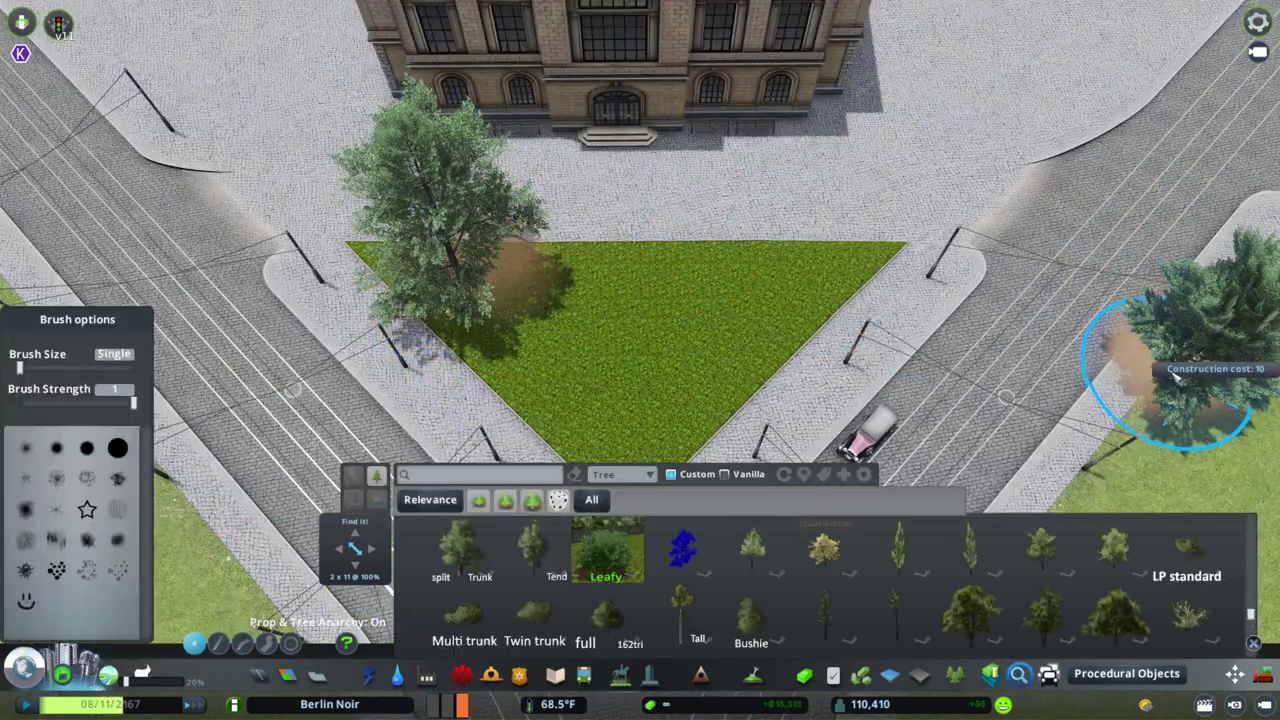
left_click(810, 255)
key("m")
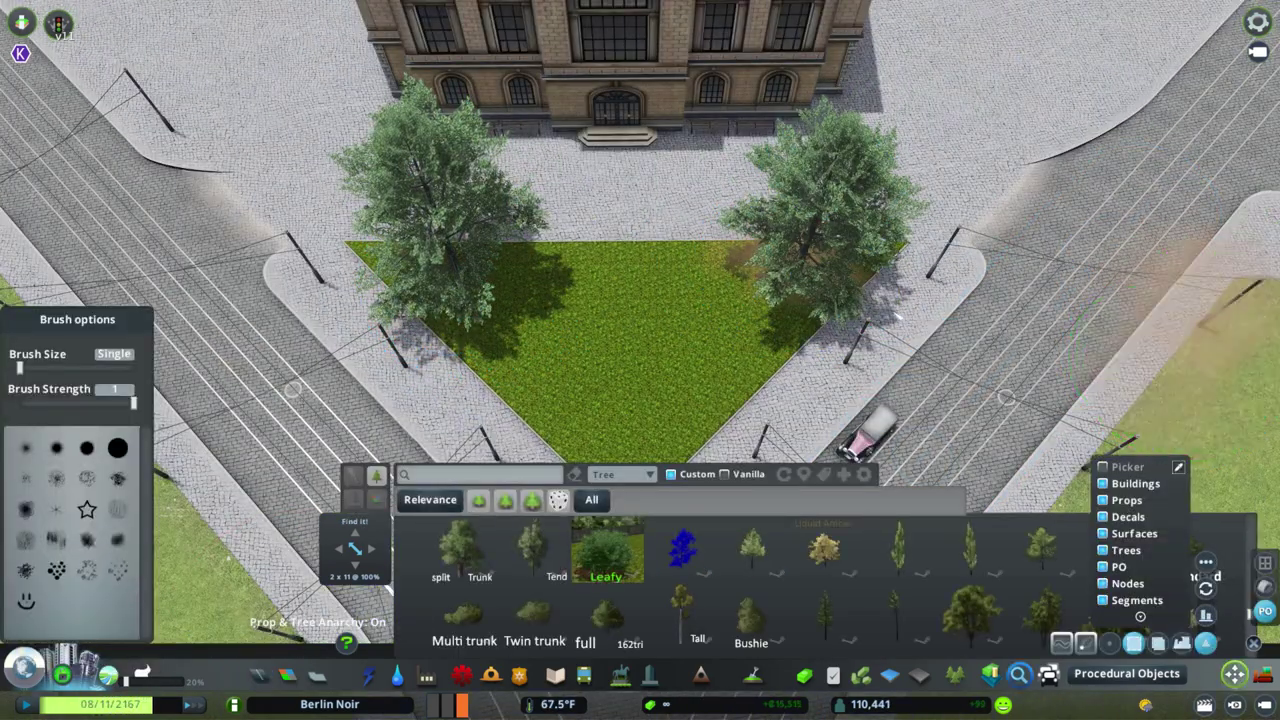
key("Escape")
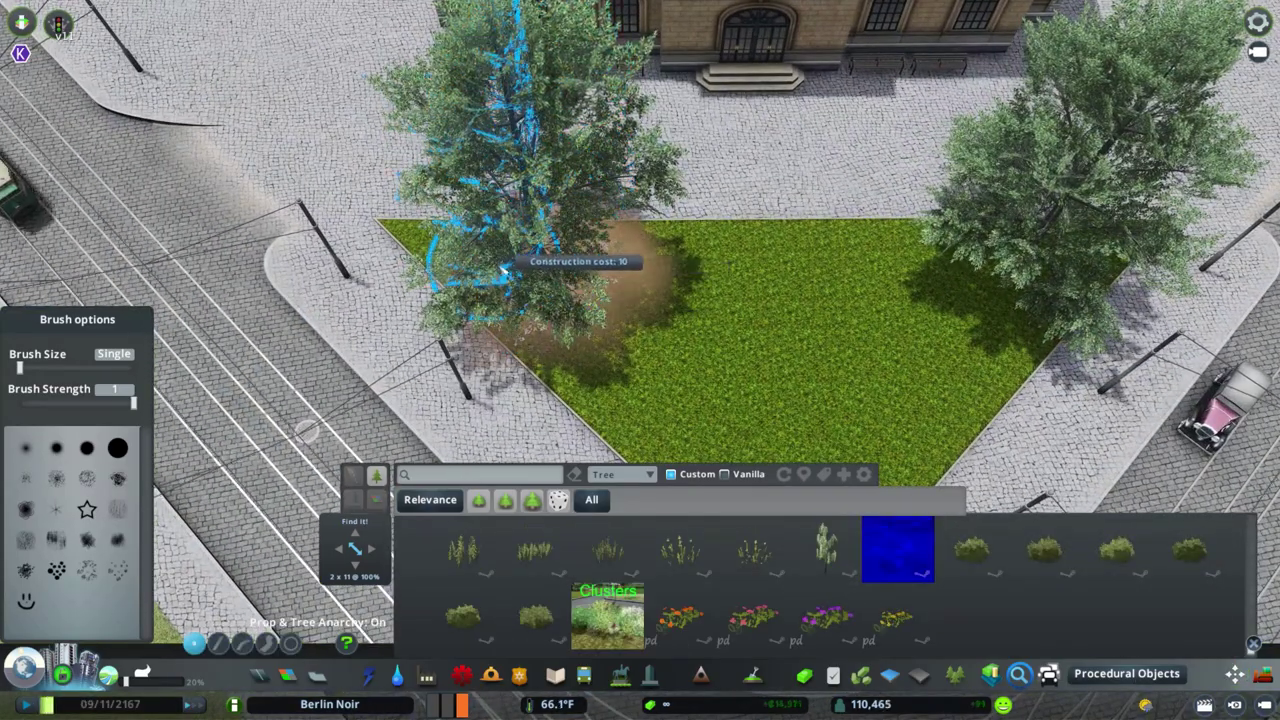
scroll(560, 300, "down", 5)
scroll(688, 338, "up", 5)
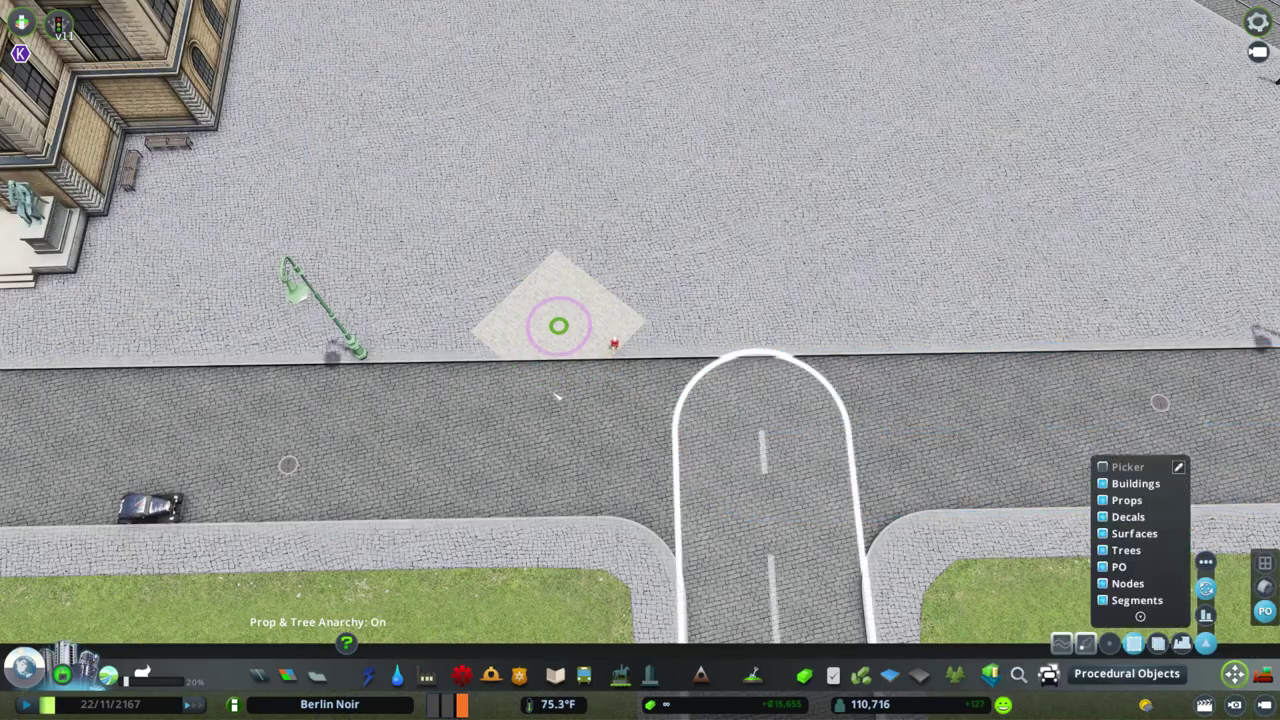
Select the road piece and street lamp, then start and cancel a footpath along the plaza edge.
left_click(522, 416)
left_click(1206, 588)
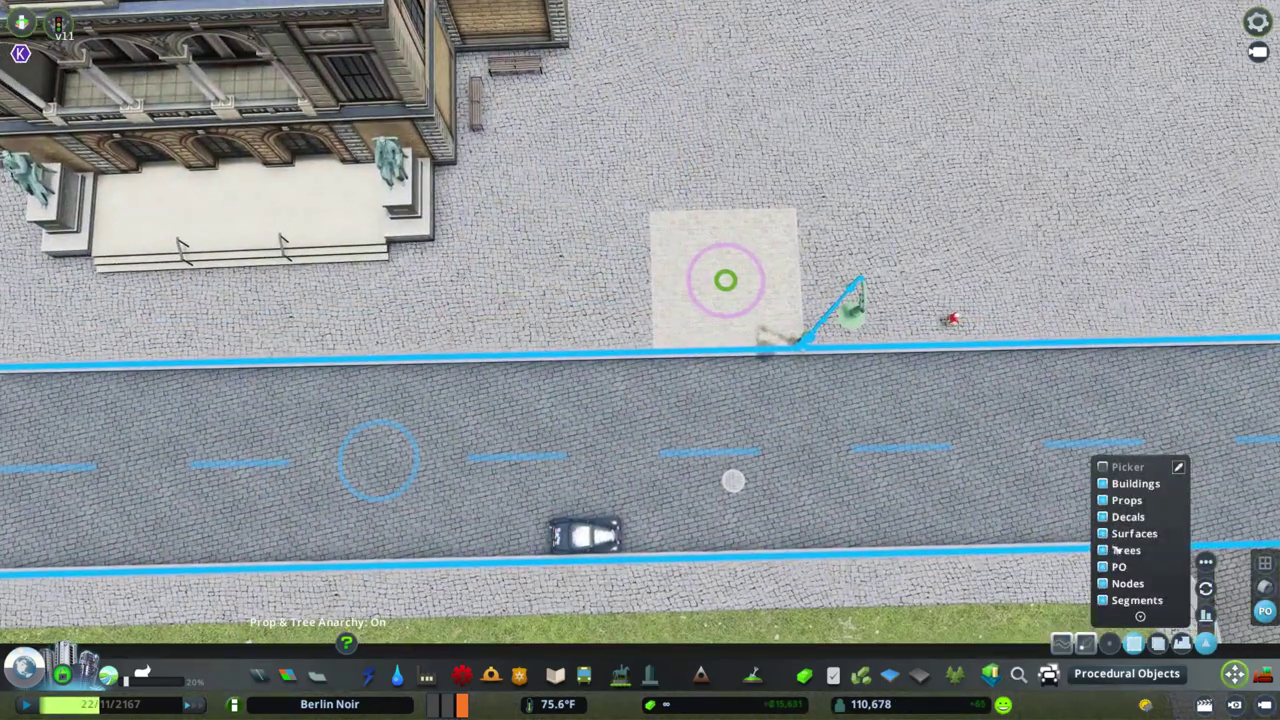
key("ctrl+p")
left_click(742, 357)
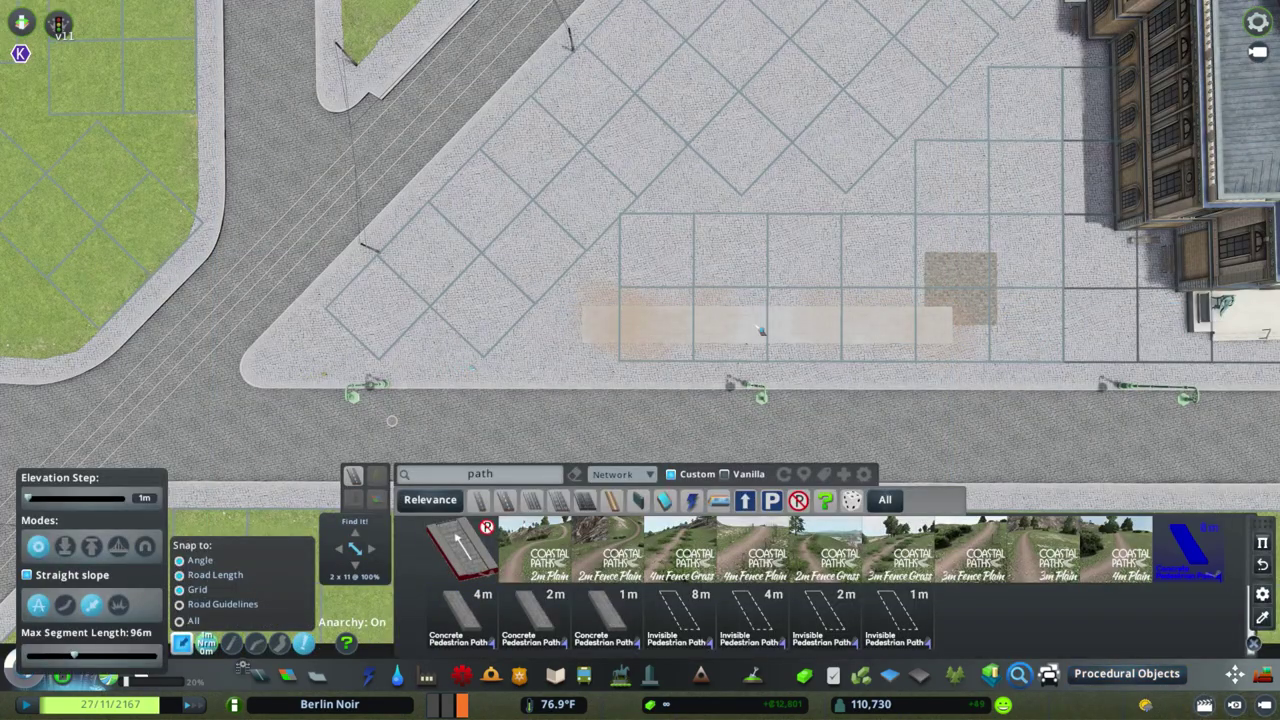
left_click(760, 330)
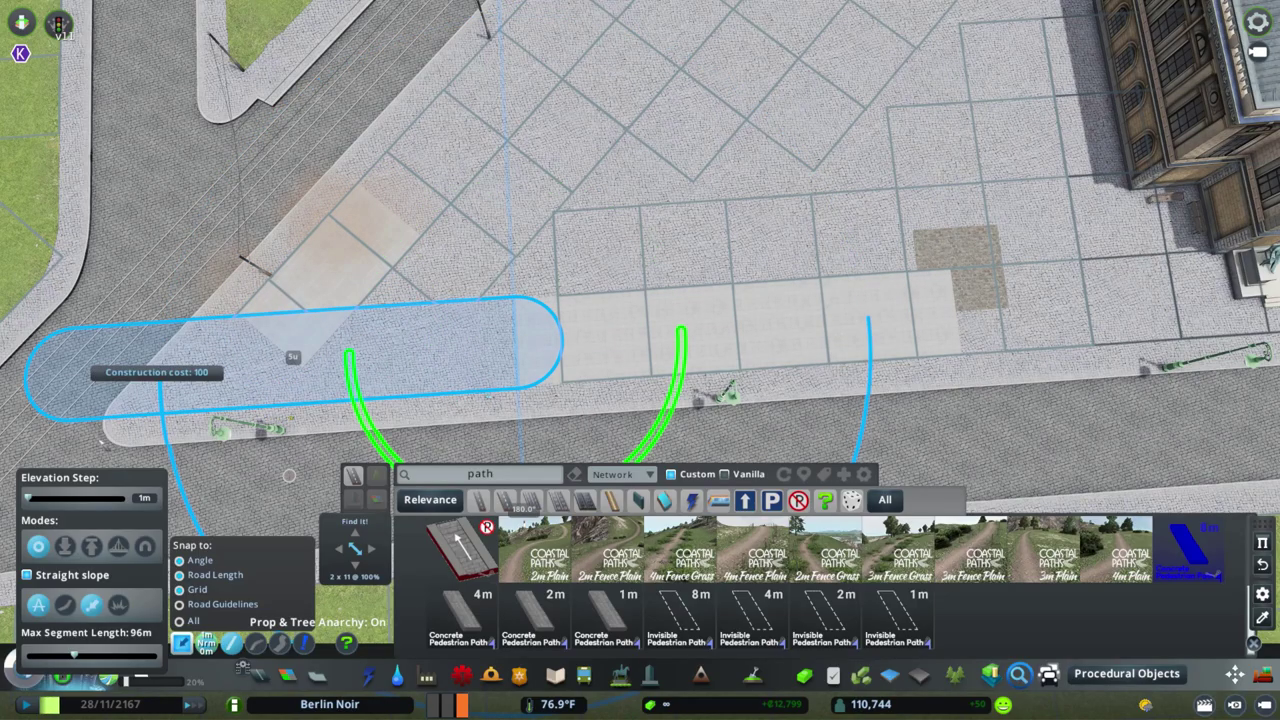
scroll(391, 163, "down", 5)
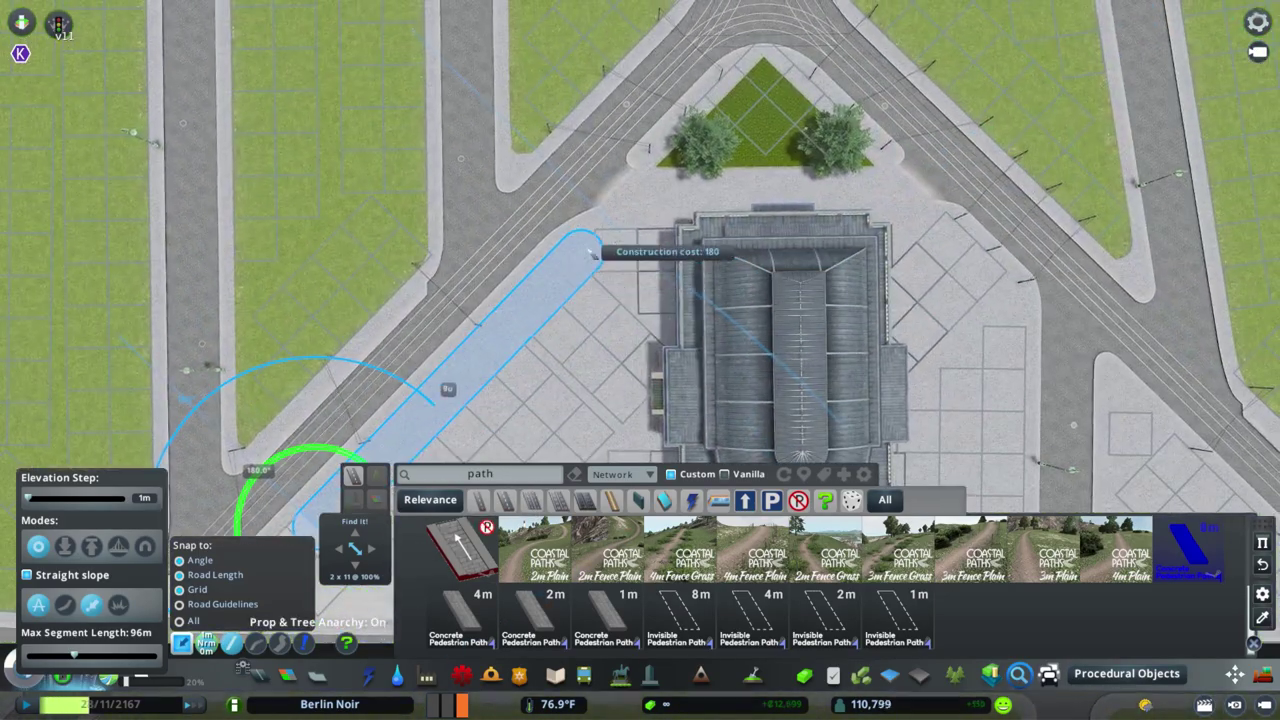
scroll(593, 253, "up", 4)
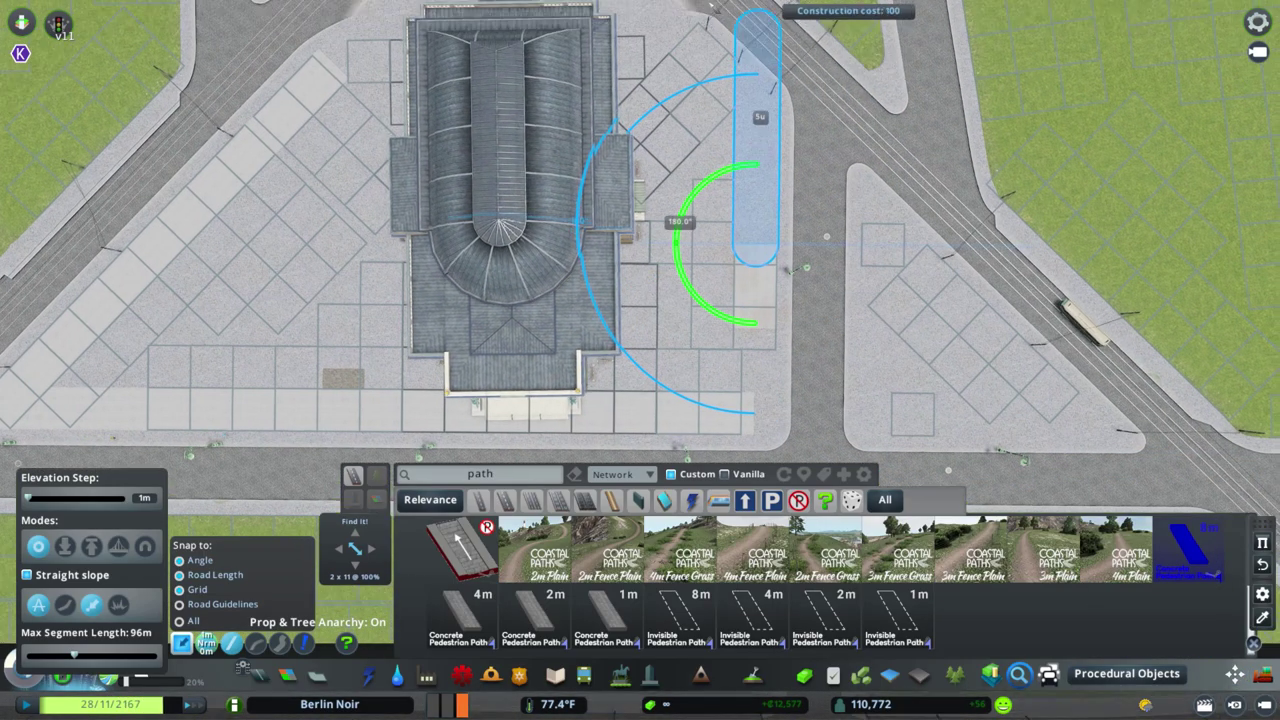
scroll(771, 200, "up", 3)
right_click(700, 148)
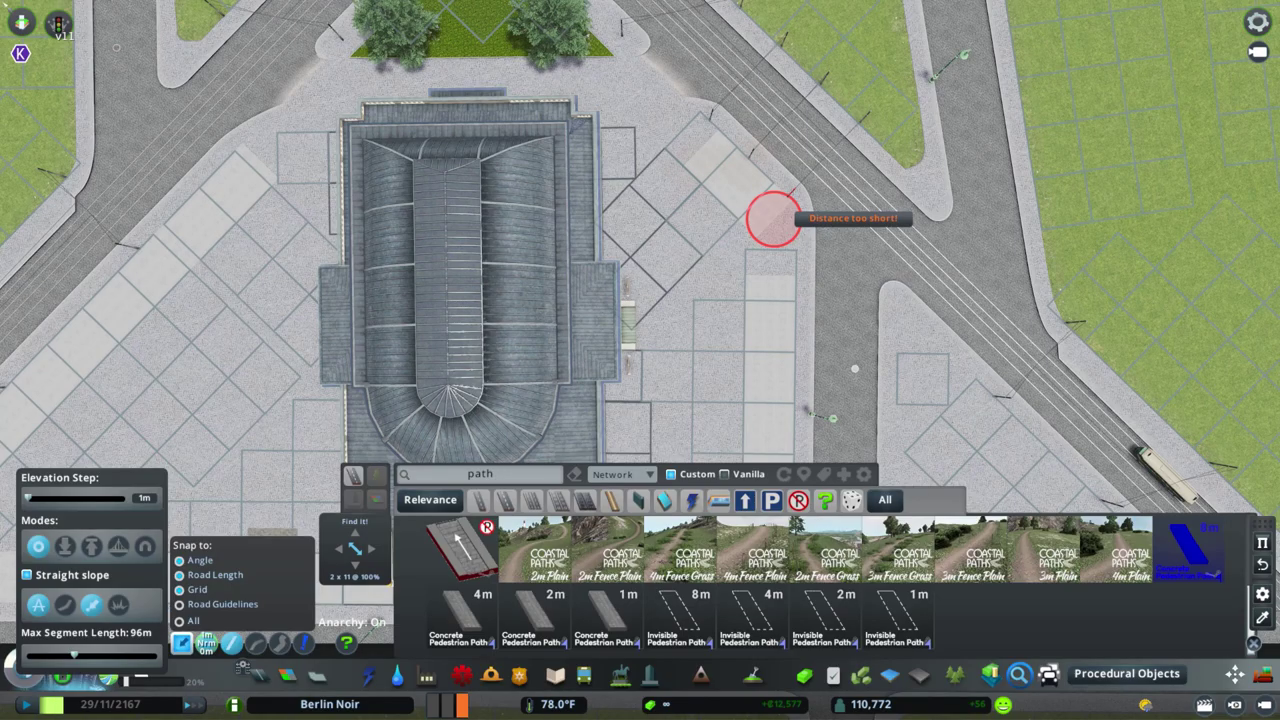
Turn the view to face the building and discard the too-short invalid path preview.
key("q")
key("m")
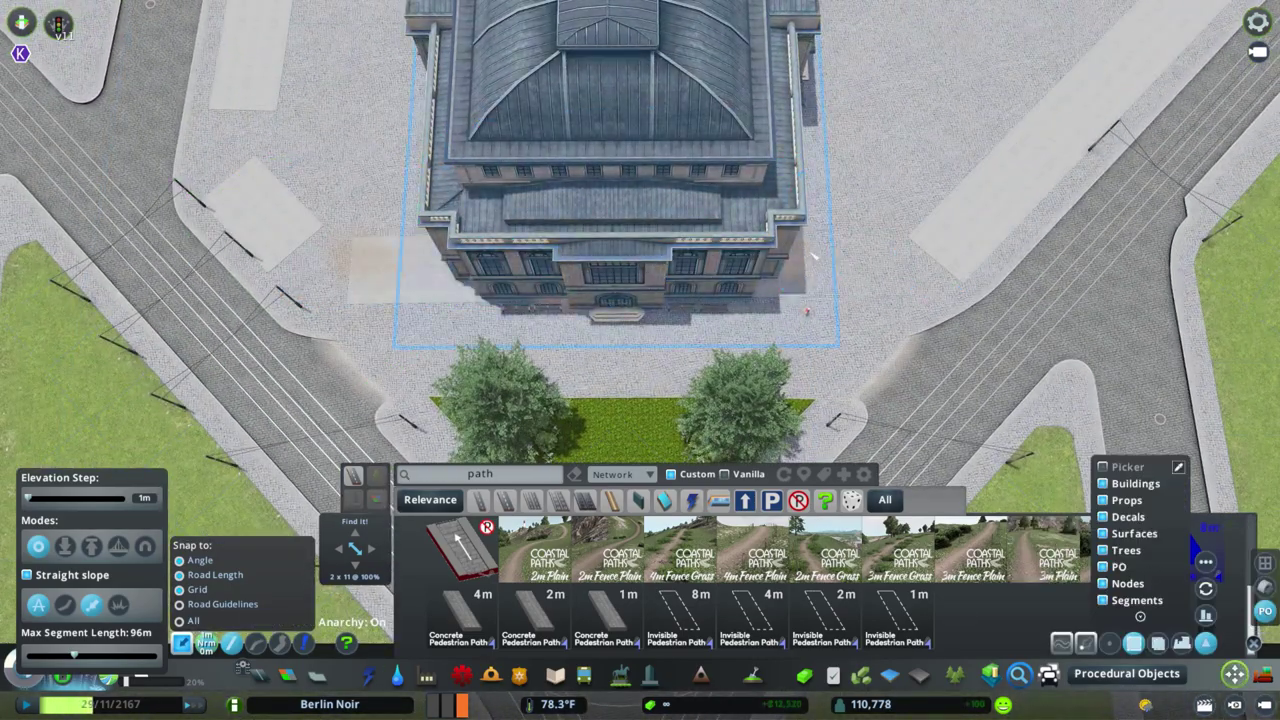
key("m")
key("m")
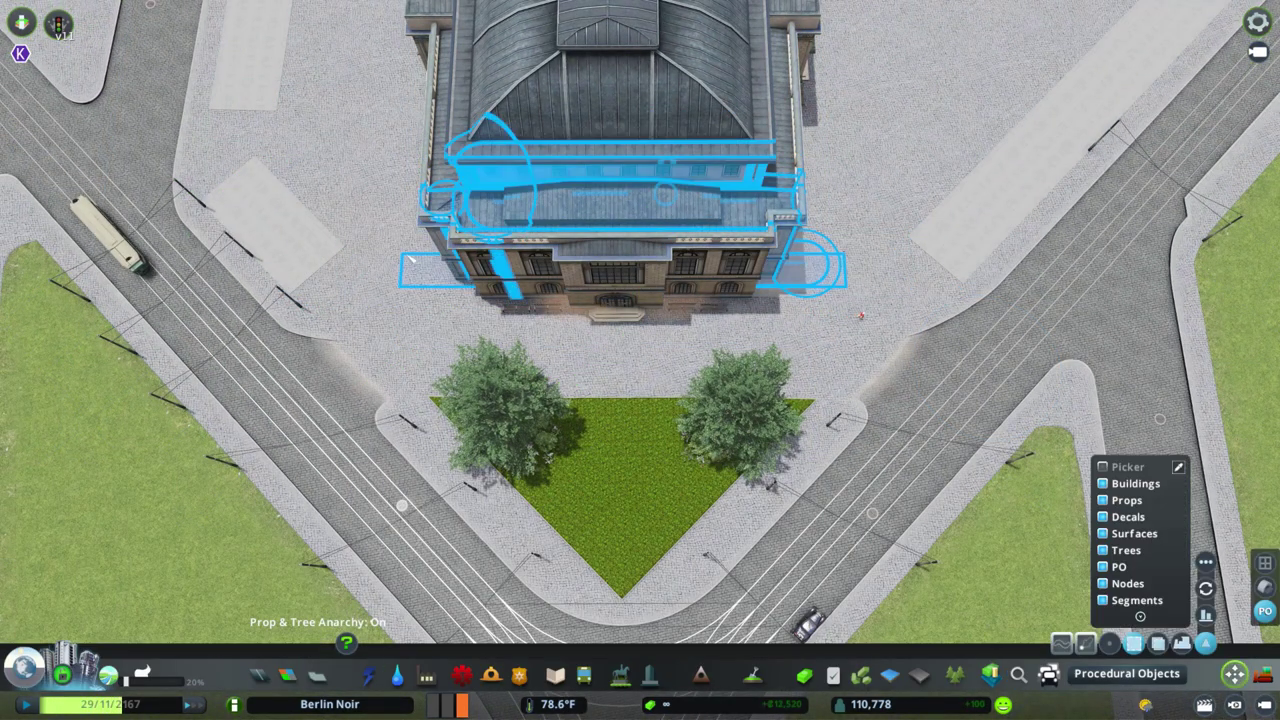
scroll(812, 268, "up", 3)
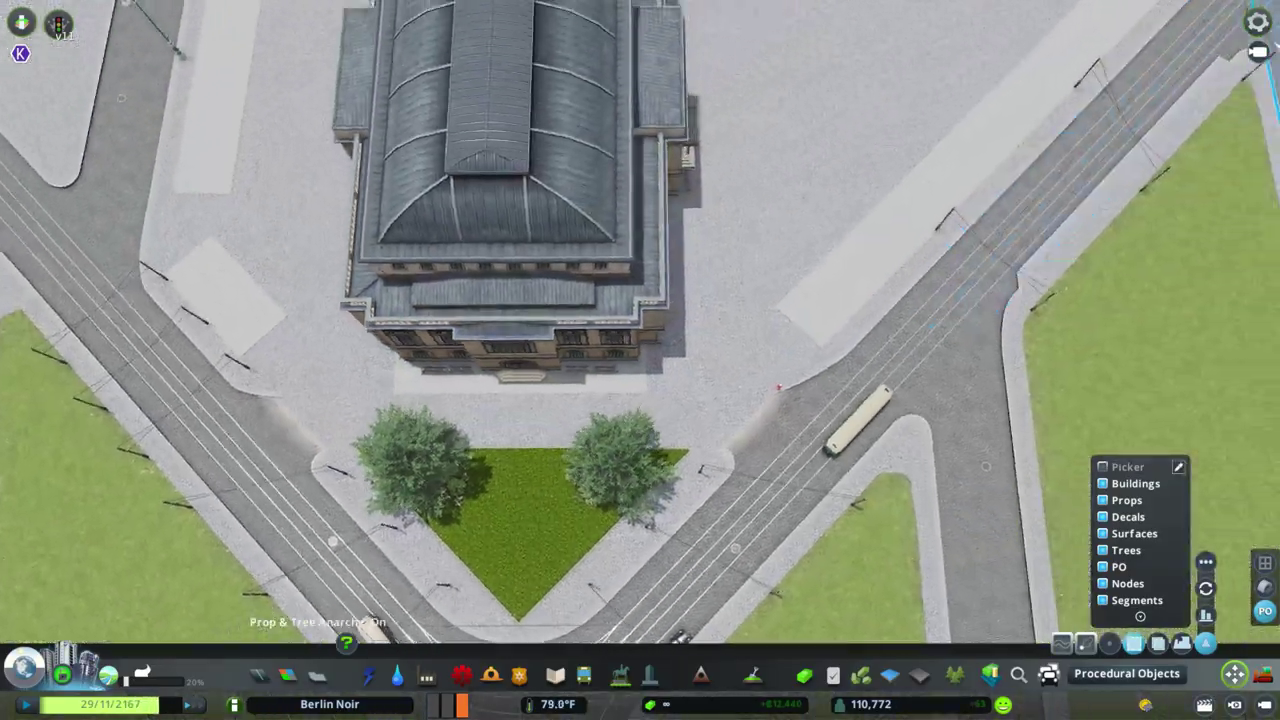
scroll(779, 386, "up", 4)
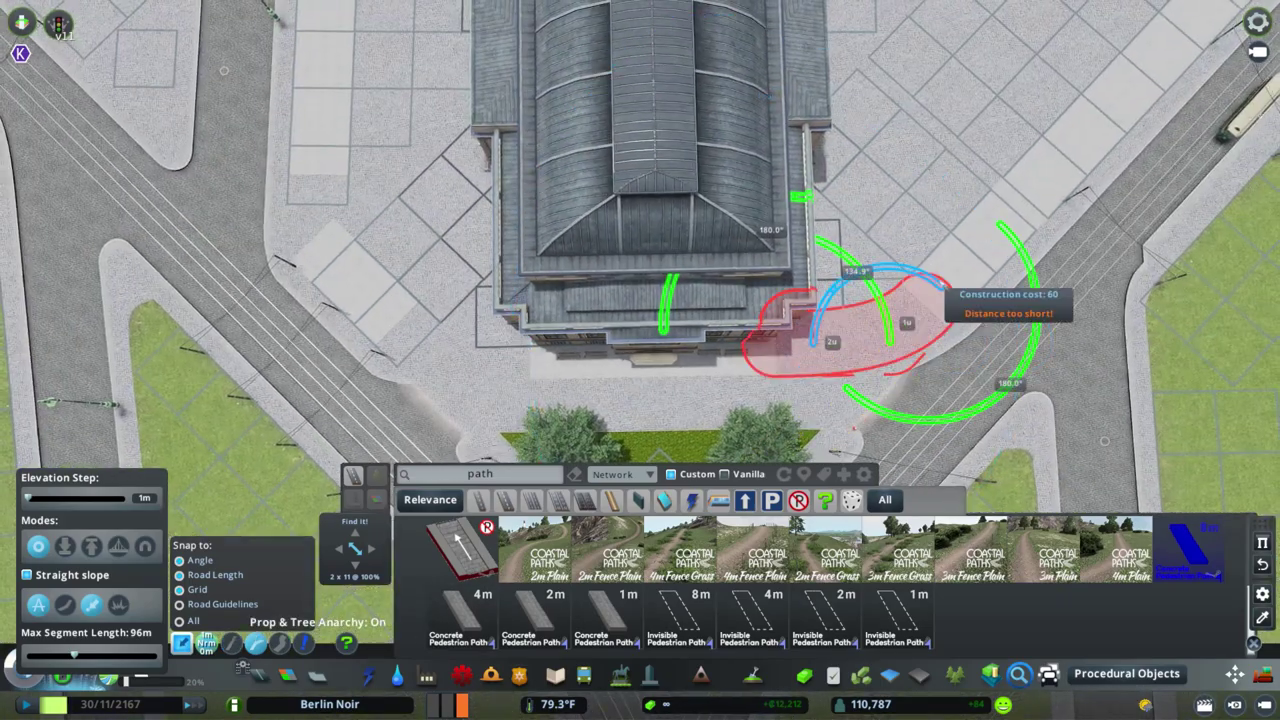
key("d")
right_click(845, 245)
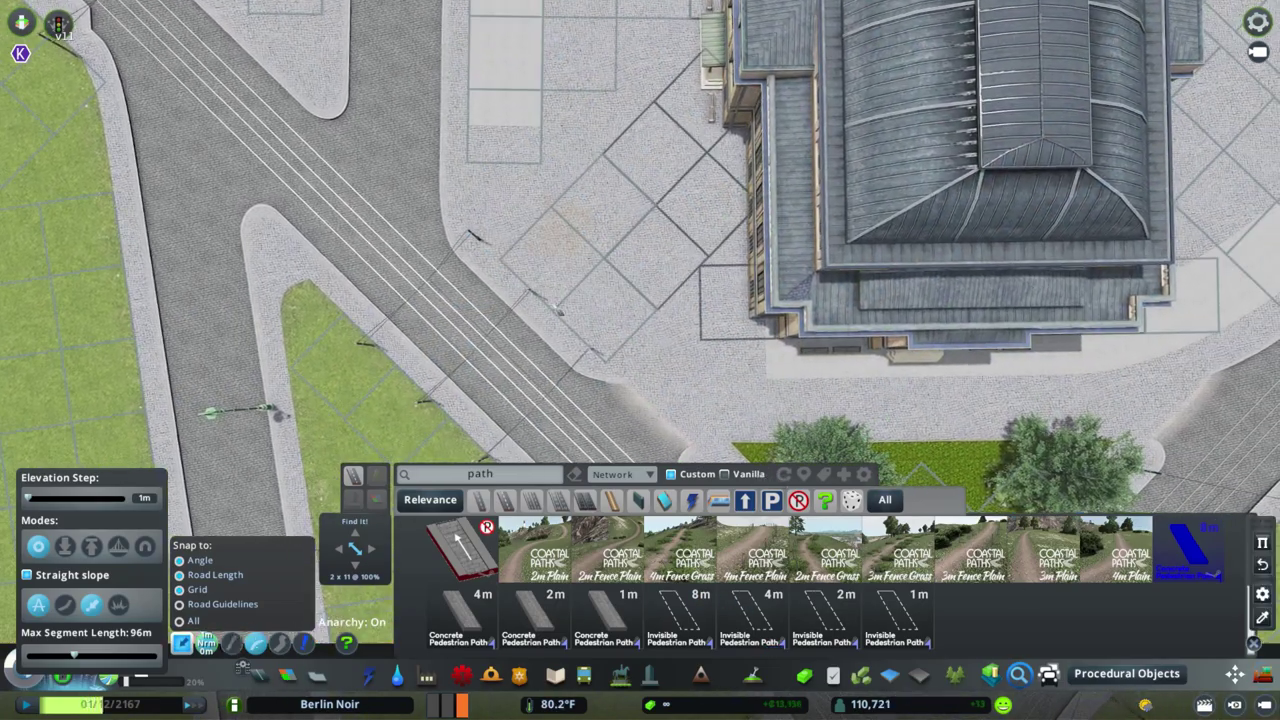
Swing the view to line up with the plaza and switch to Node Controller.
key("m")
scroll(620, 312, "up", 3)
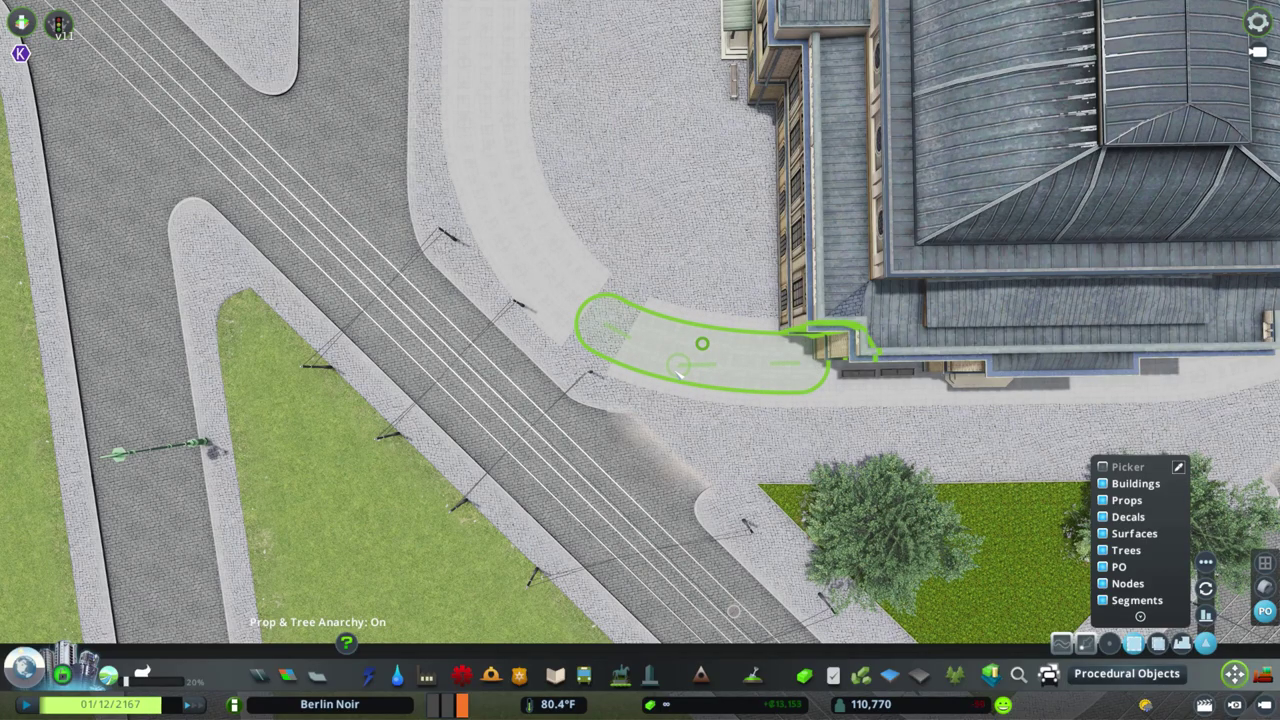
scroll(700, 366, "down", 10)
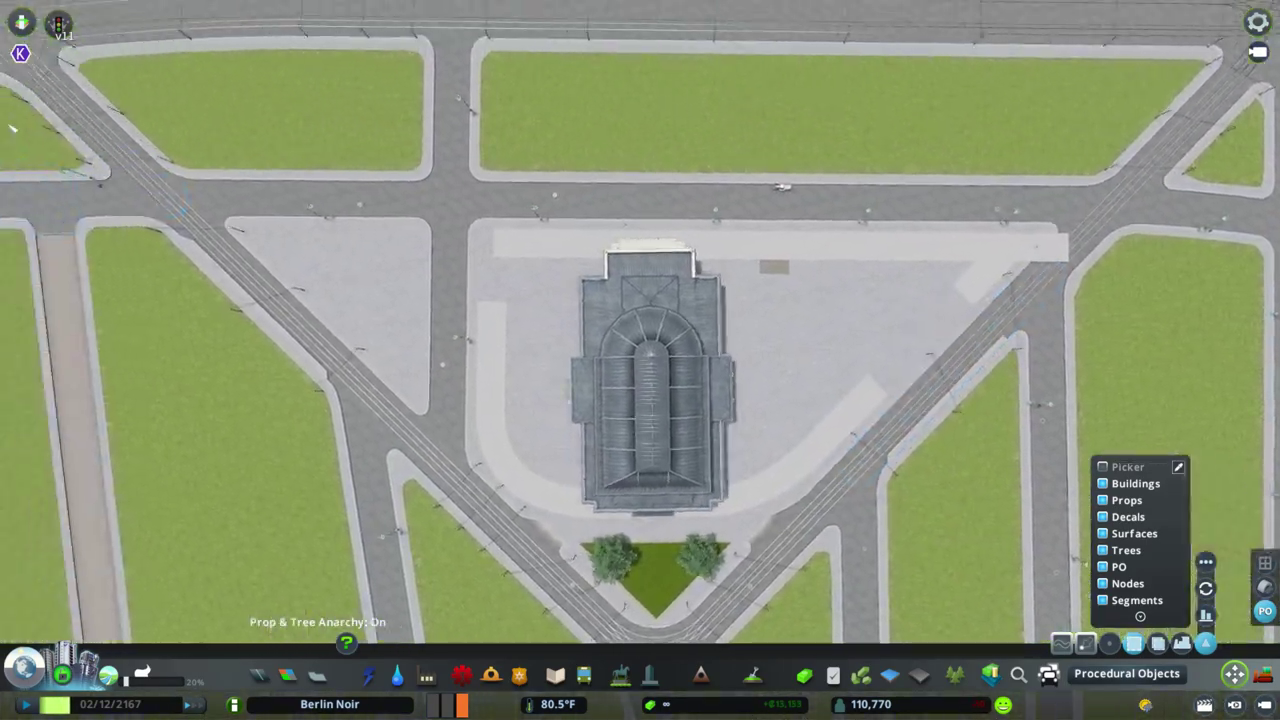
scroll(521, 338, "up", 10)
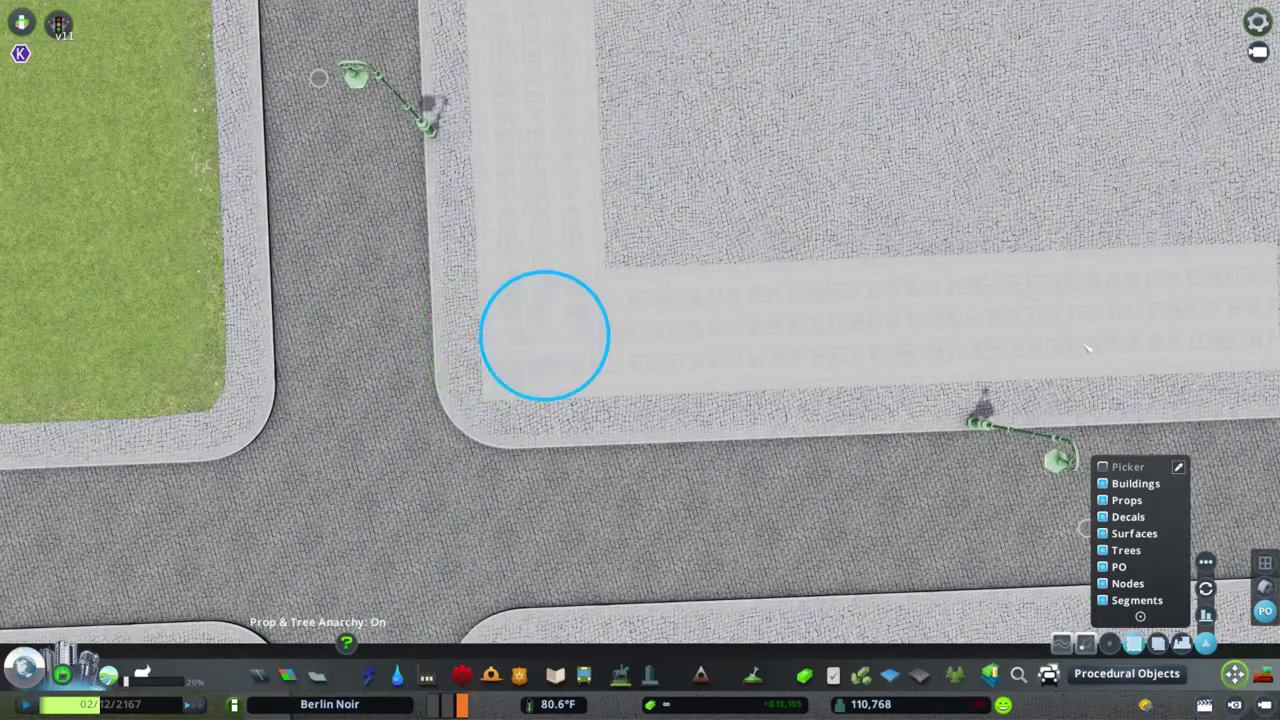
scroll(544, 336, "down", 8)
key("e")
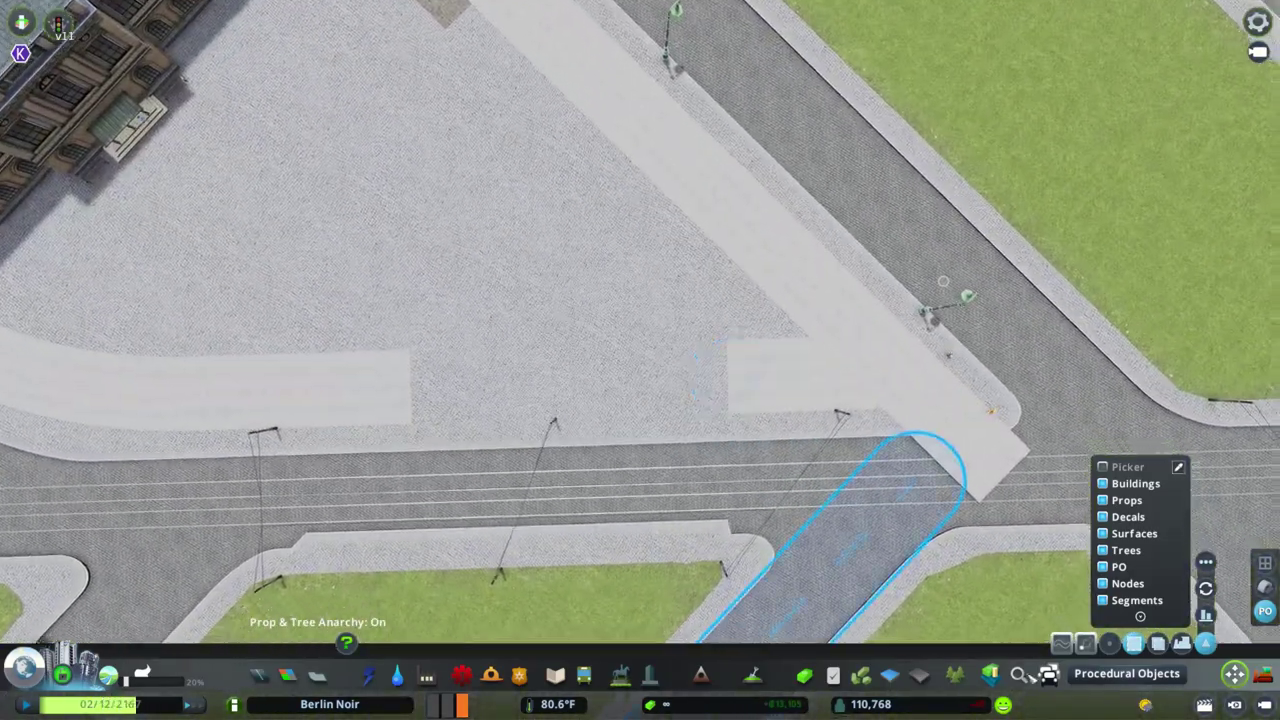
scroll(700, 342, "up", 5)
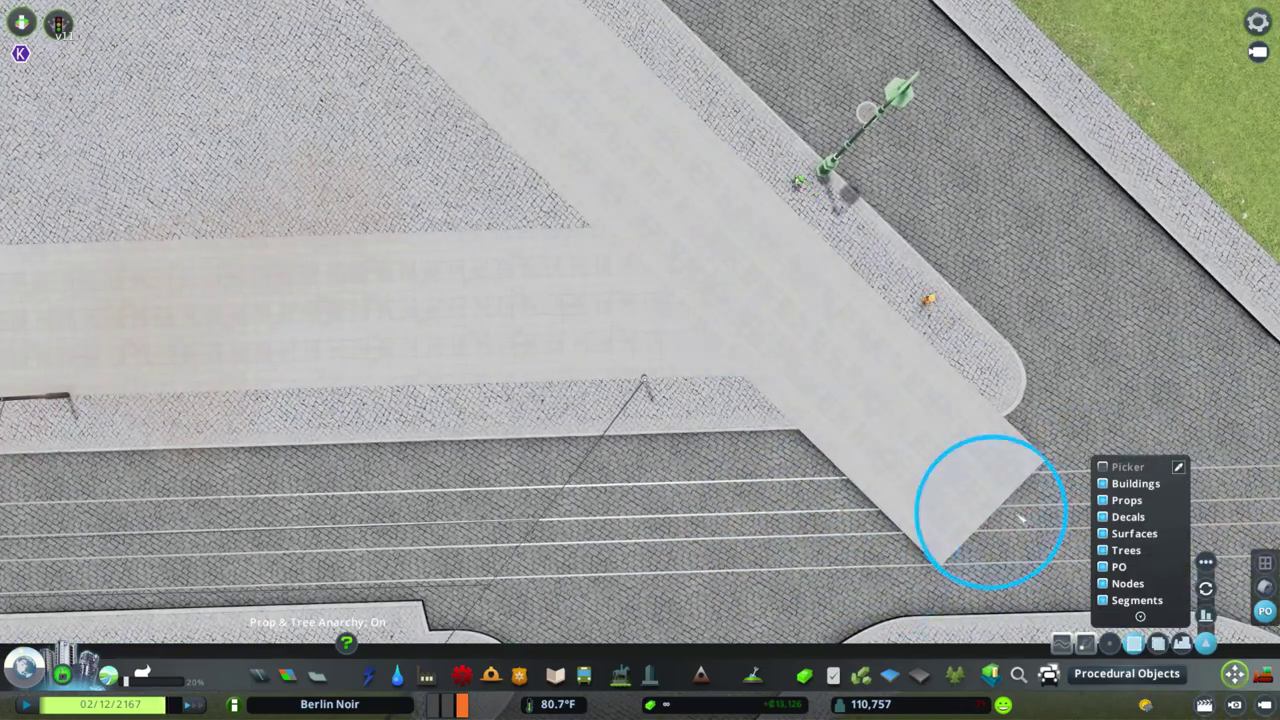
key("e")
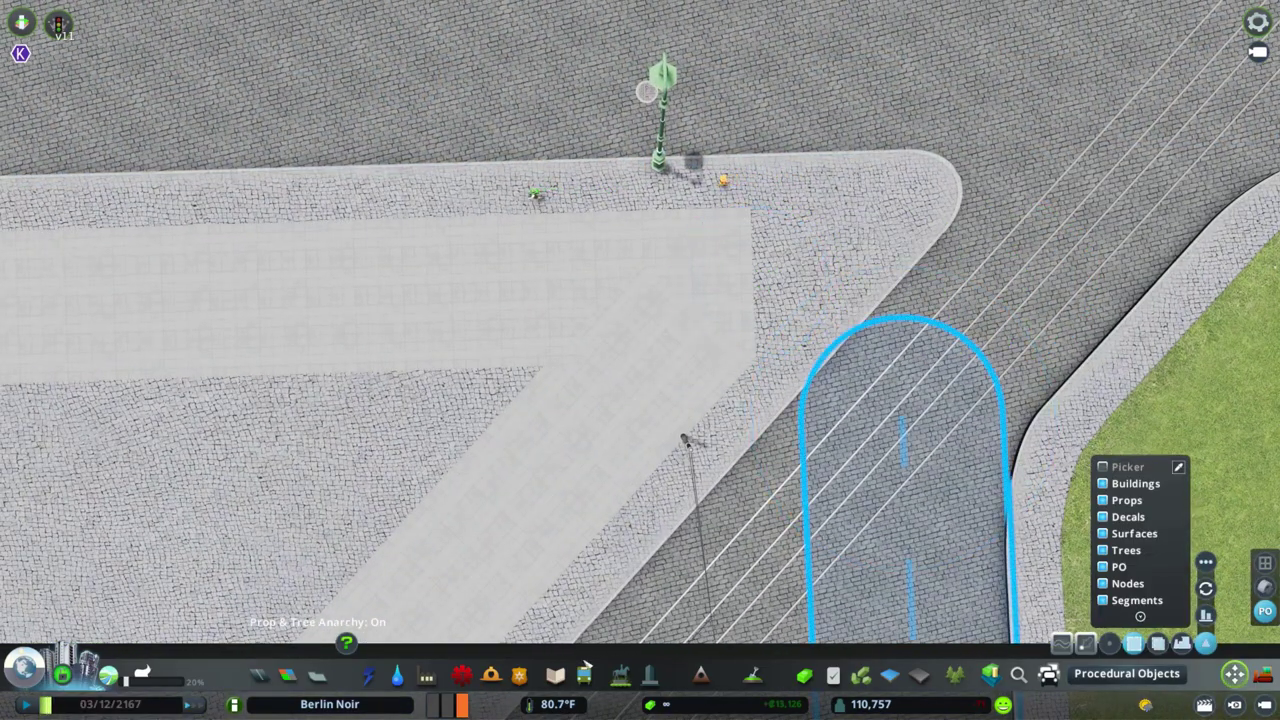
key("ctrl+n")
Select the path in front of the station and spread the square surface over the plaza as cobblestone.
left_click(748, 228)
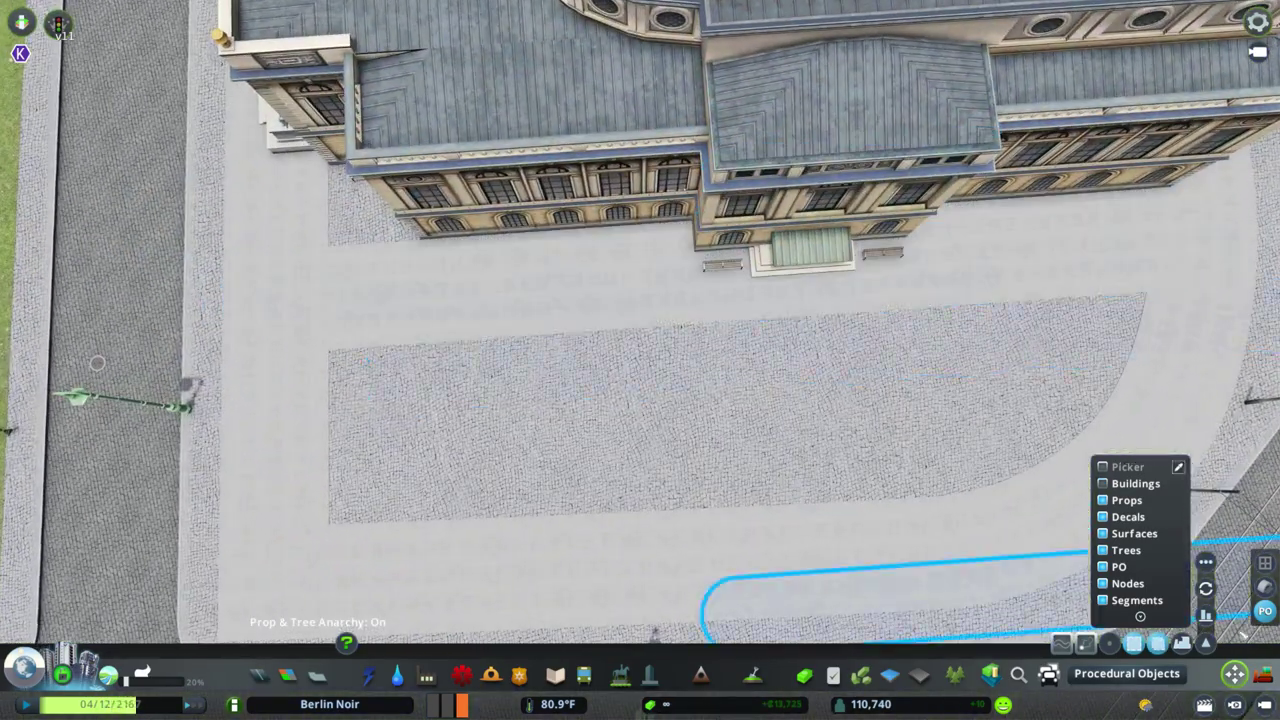
left_click(573, 291)
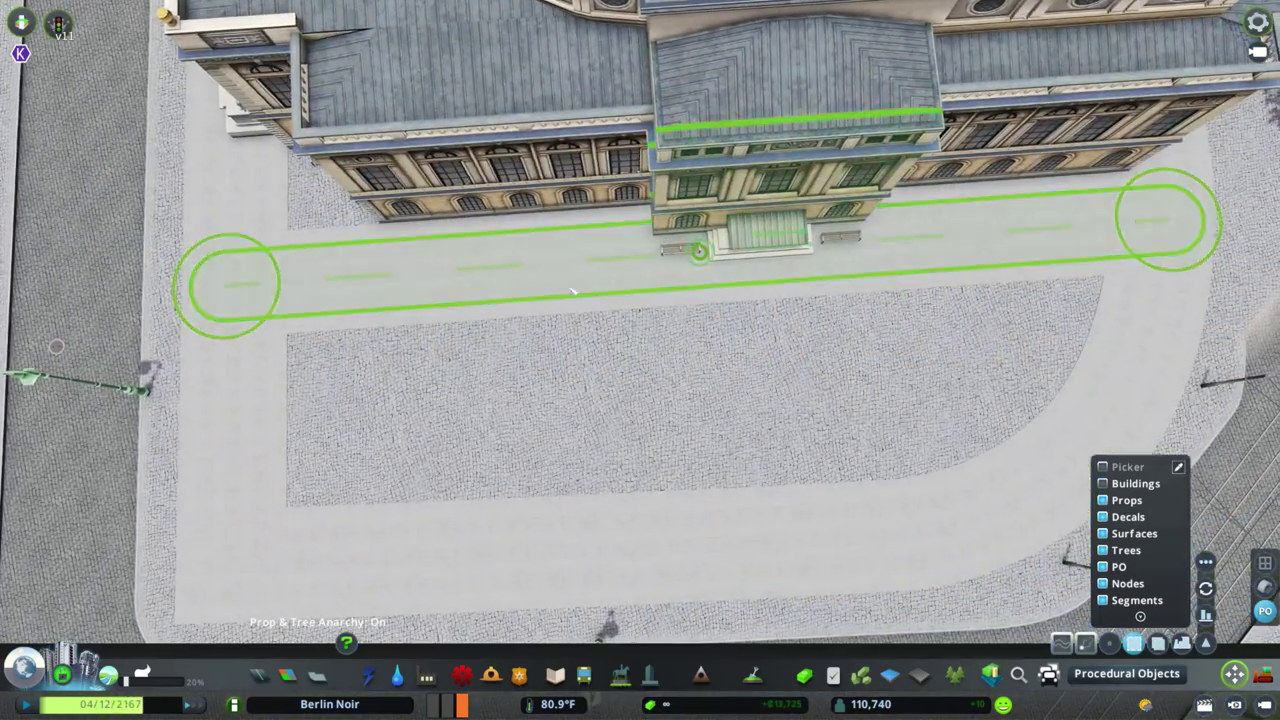
scroll(573, 278, "down", 10)
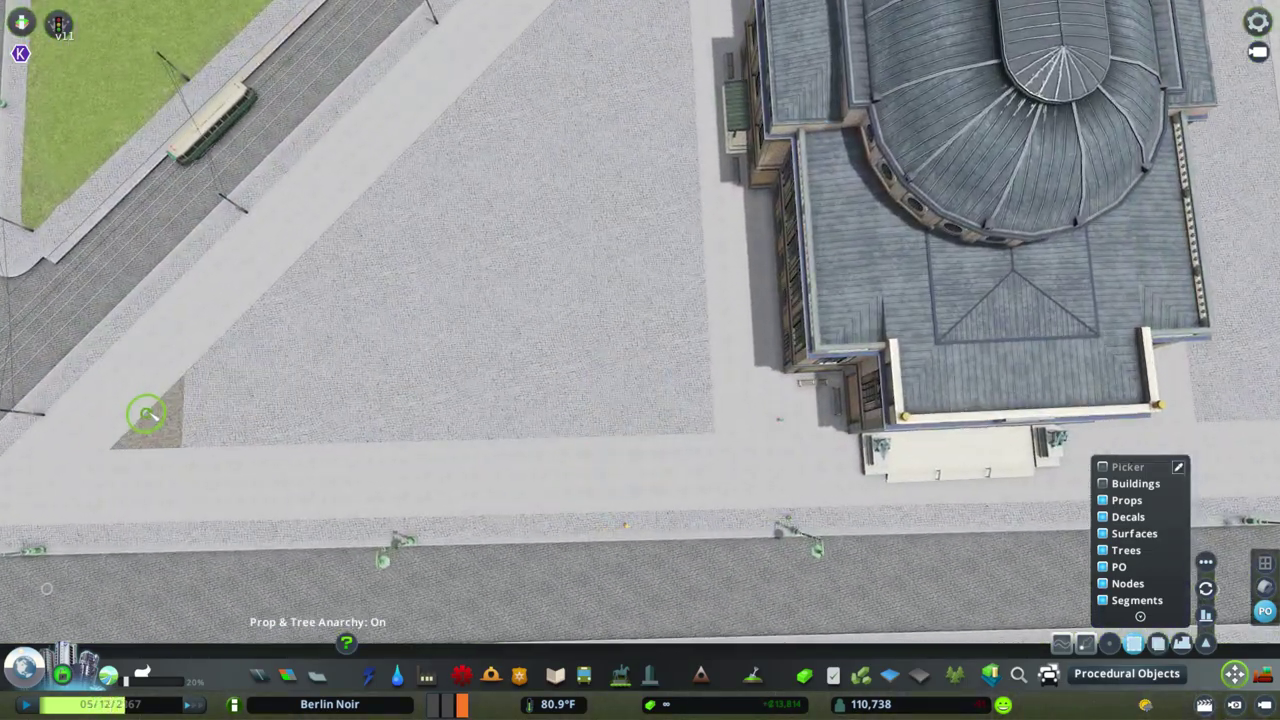
left_click(147, 413)
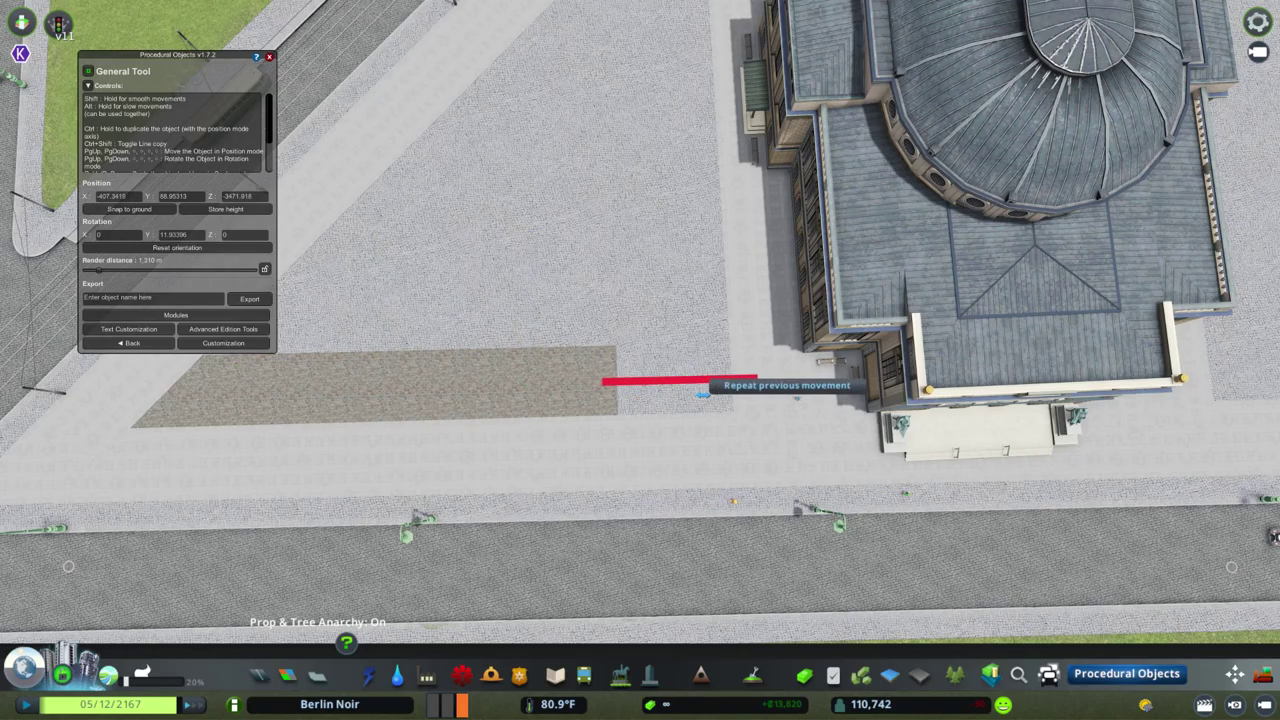
left_click(269, 57)
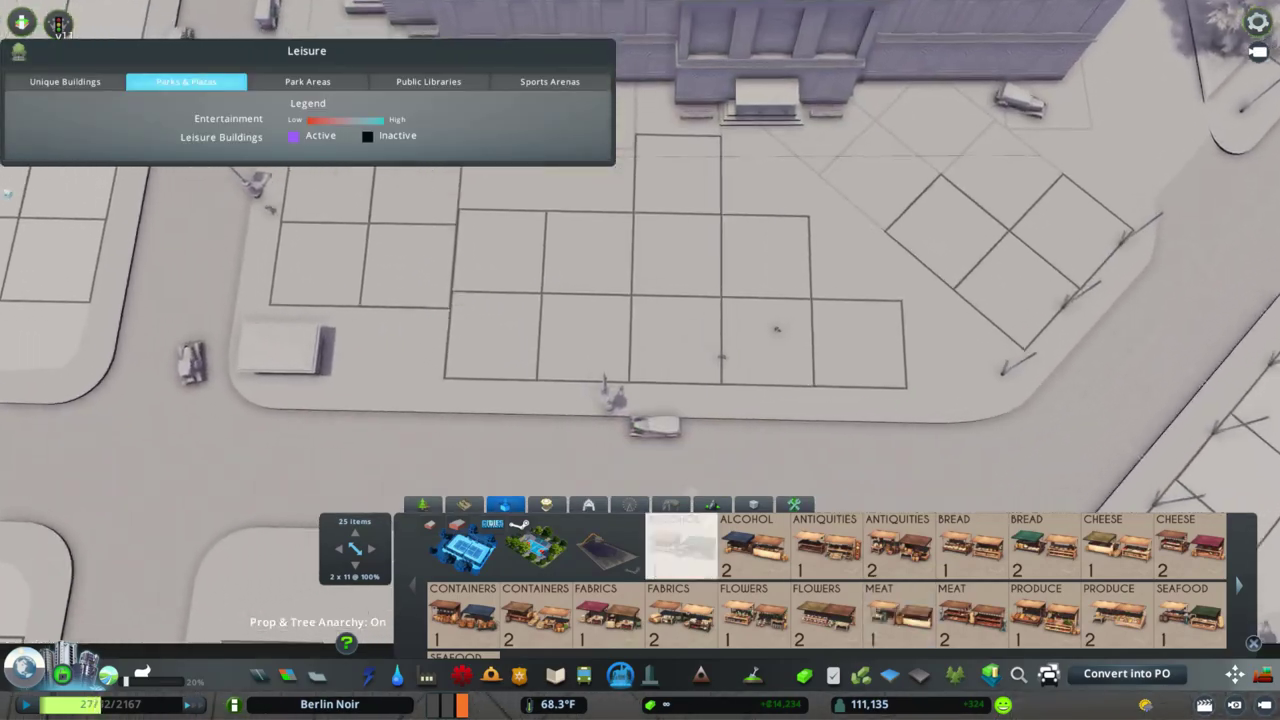
Place a row of eight market stall pairs in front of the station.
left_click(682, 545)
left_click(518, 345)
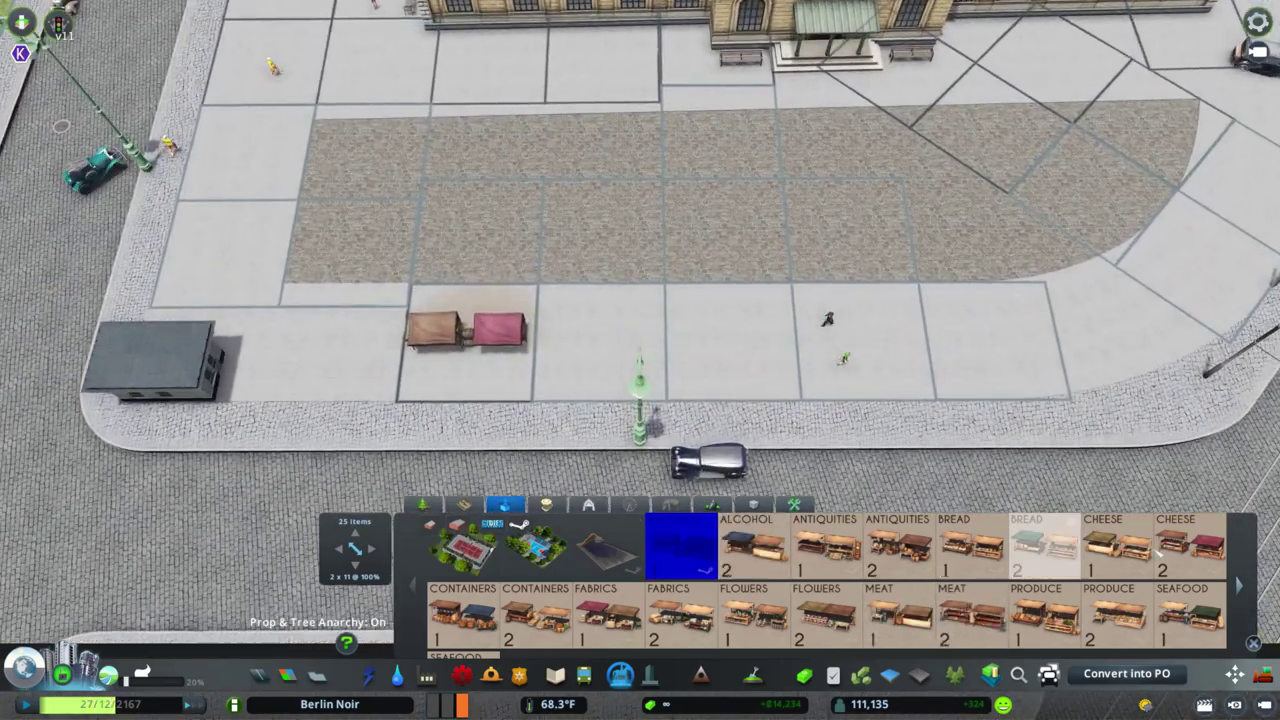
left_click(555, 320)
left_click(1117, 545)
left_click(640, 320)
left_click(900, 615)
left_click(838, 340)
left_click(1000, 340)
key("m")
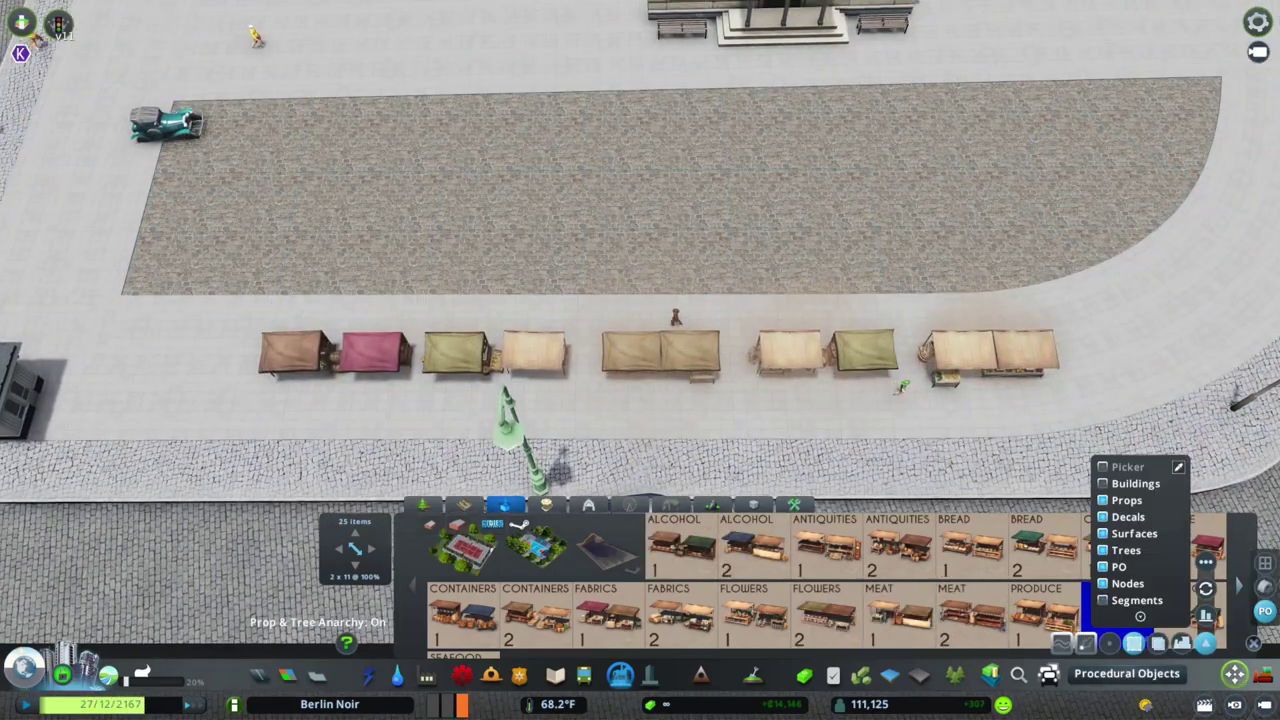
Close the gaps between stall pairs, move the row onto the cobblestones and duplicate it above.
left_click_drag(661, 340, 607, 340)
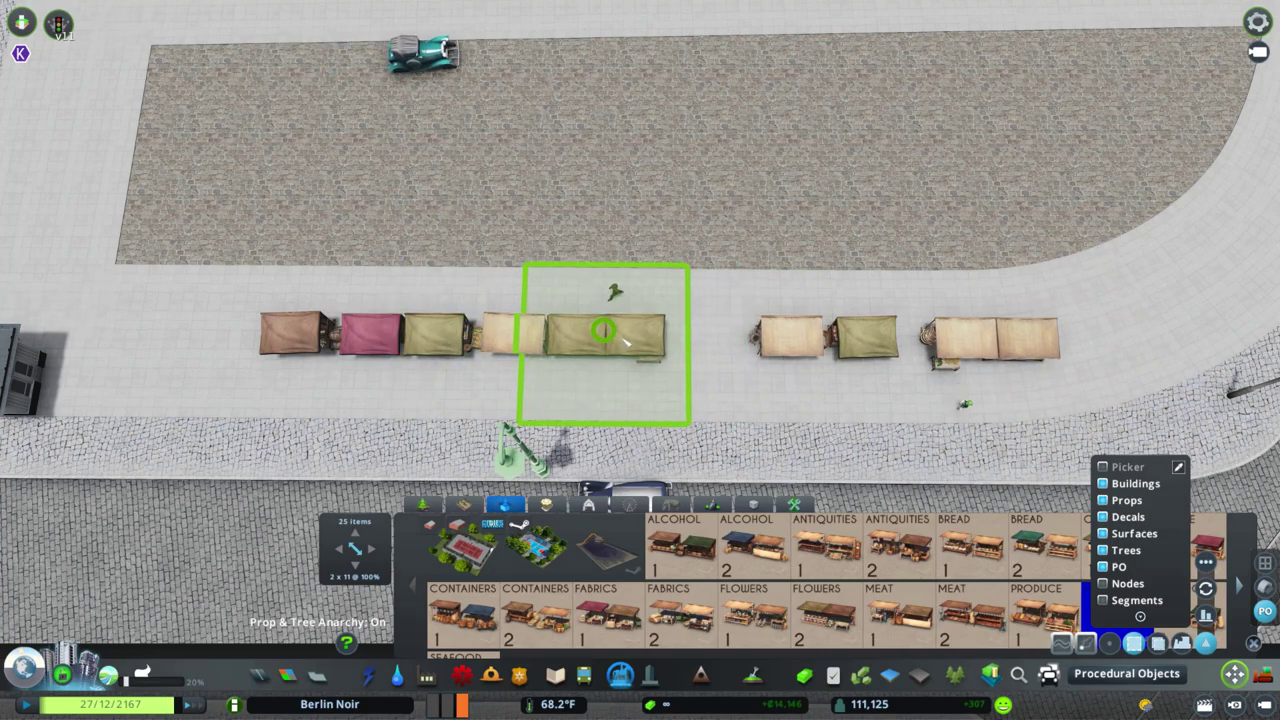
left_click_drag(832, 340, 737, 337)
left_click_drag(997, 345, 872, 350)
left_click_drag(950, 412, 750, 368)
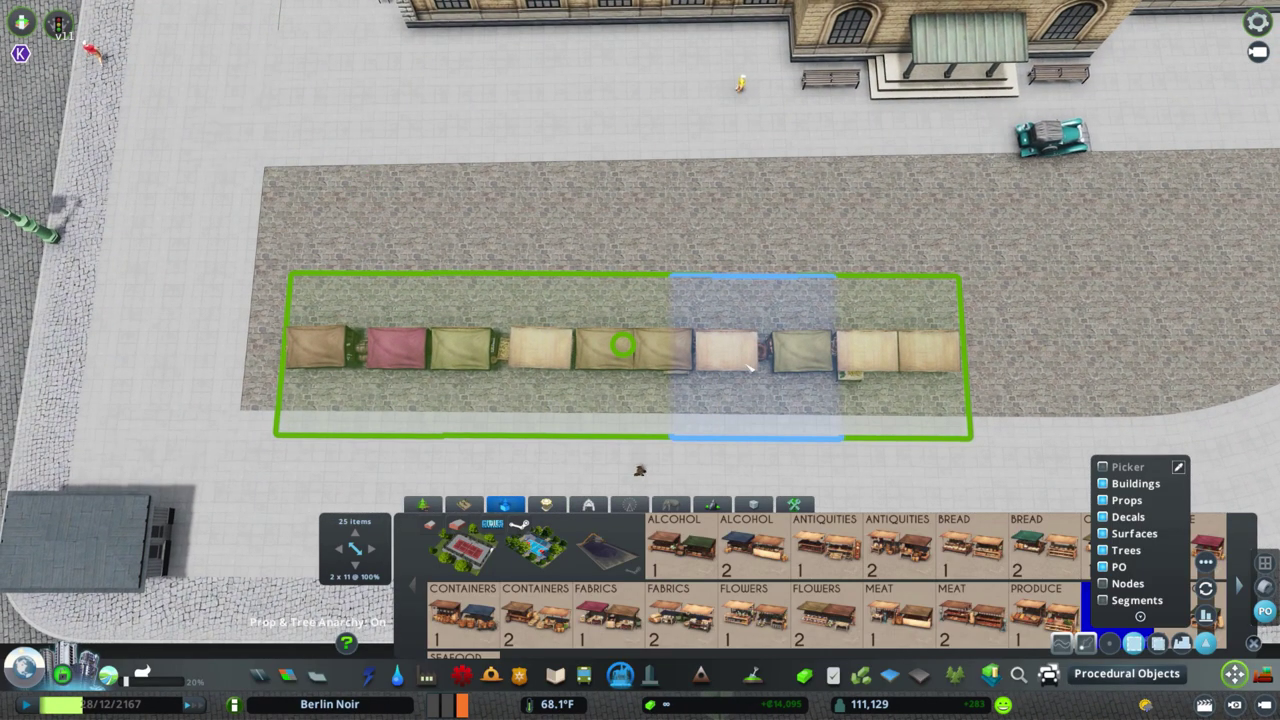
key("ctrl+c")
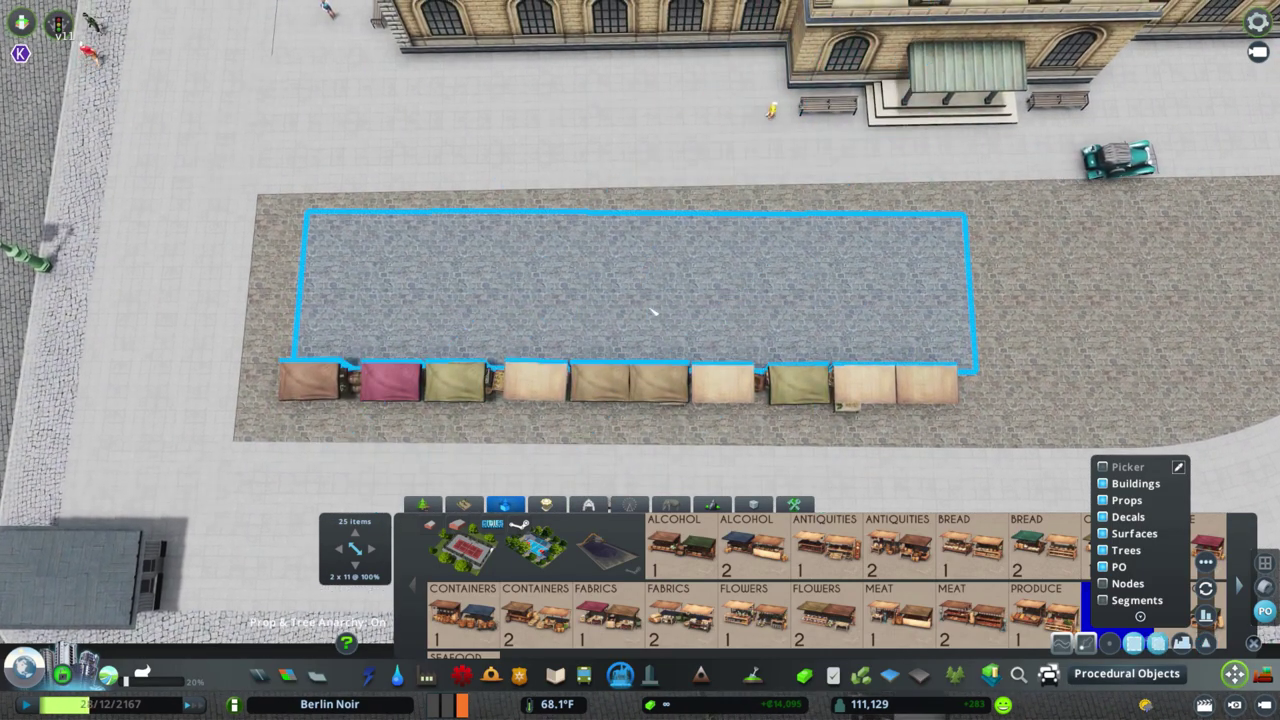
left_click(614, 283)
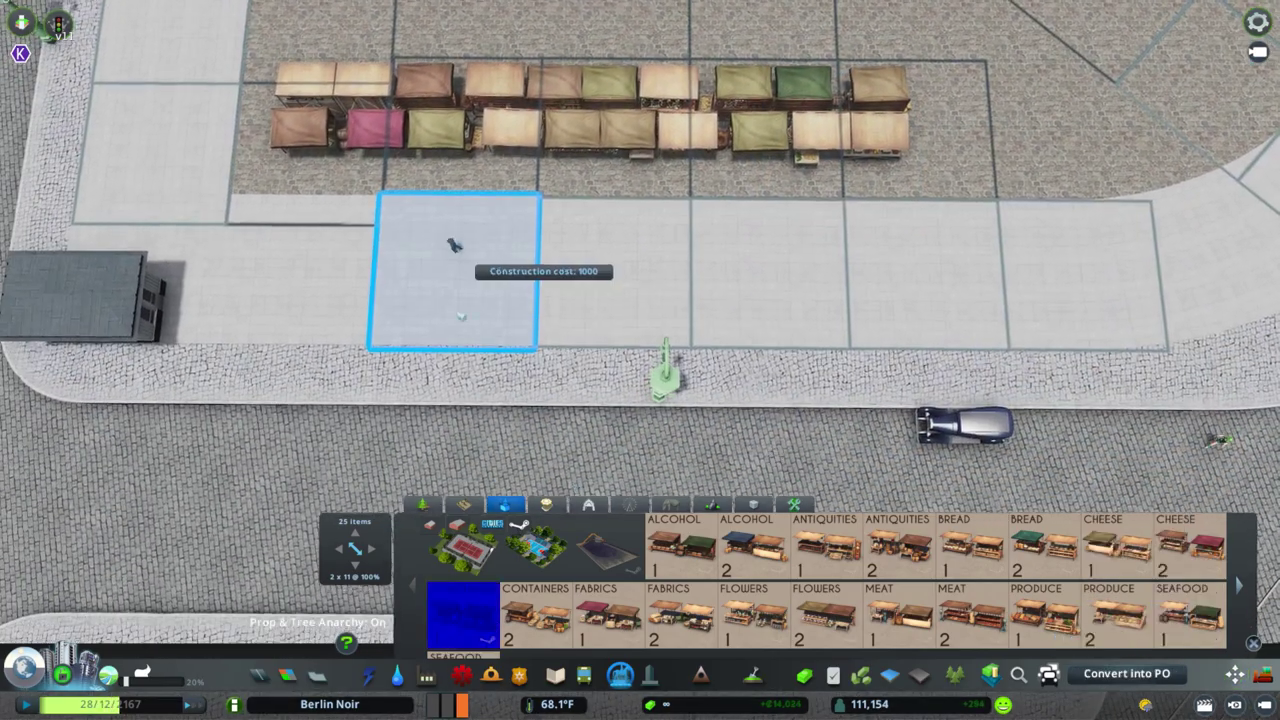
Fill the remaining cells with five more stall pairs and slide them against the row.
left_click(457, 260)
left_click(600, 285)
left_click(715, 328)
left_click(870, 322)
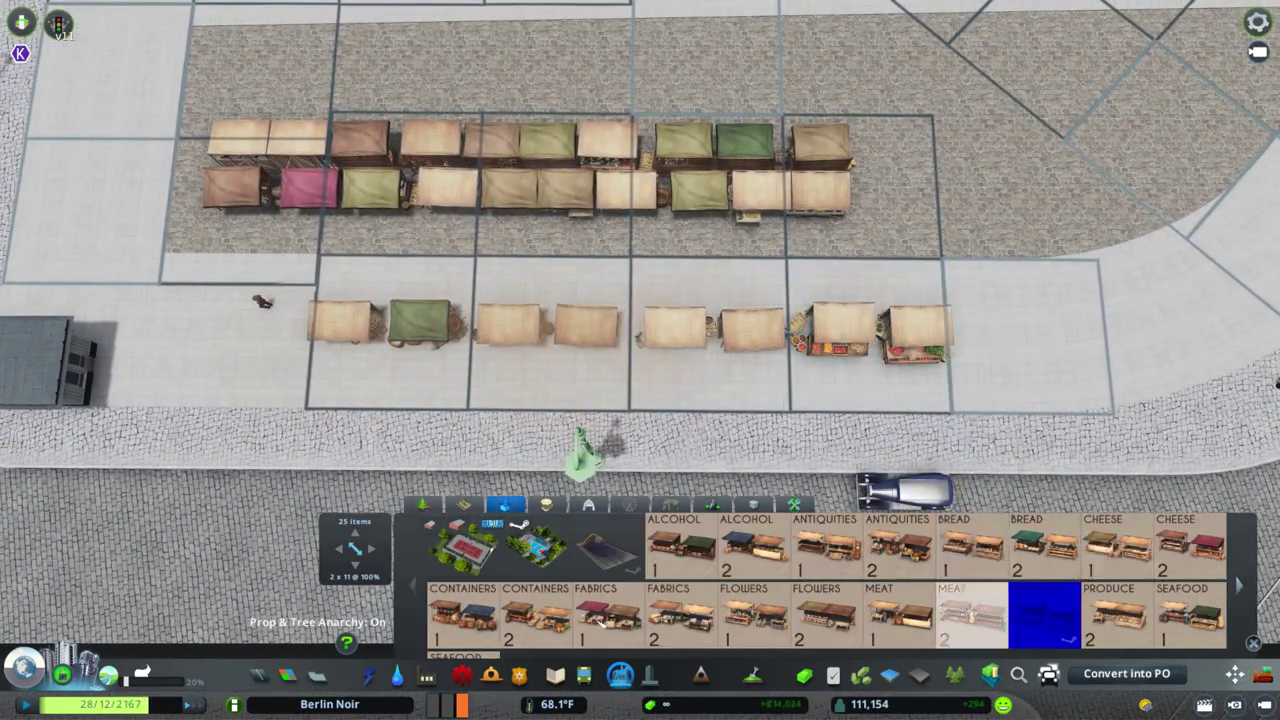
left_click(1045, 322)
key("m")
left_click_drag(520, 352, 204, 352)
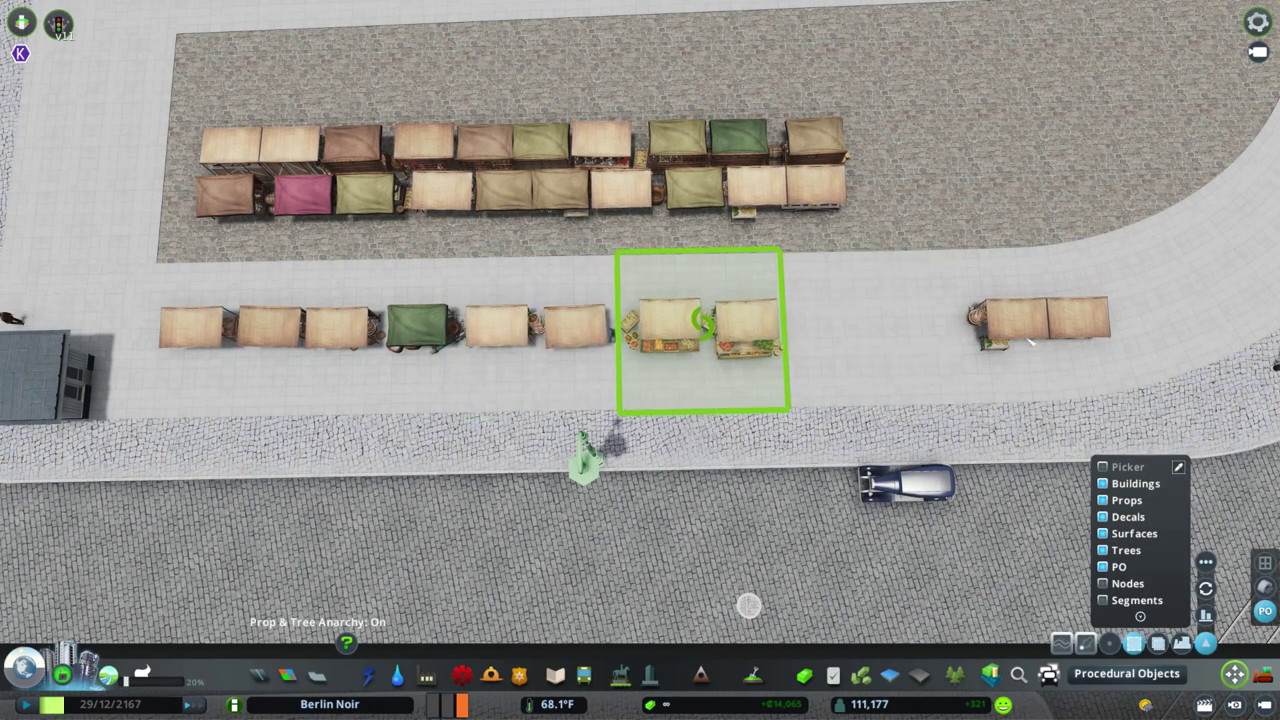
left_click_drag(1040, 340, 853, 340)
Move a stall group from the row's end into the bottom row.
key("w")
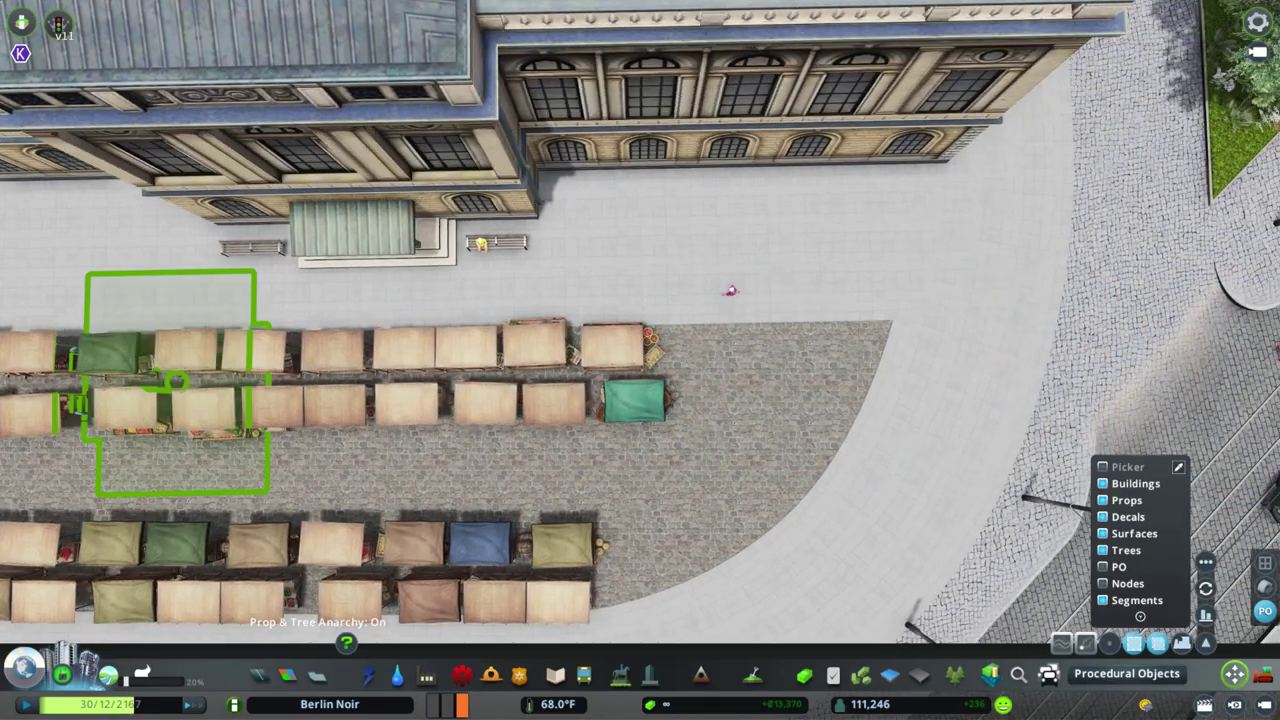
left_click_drag(171, 357, 749, 357)
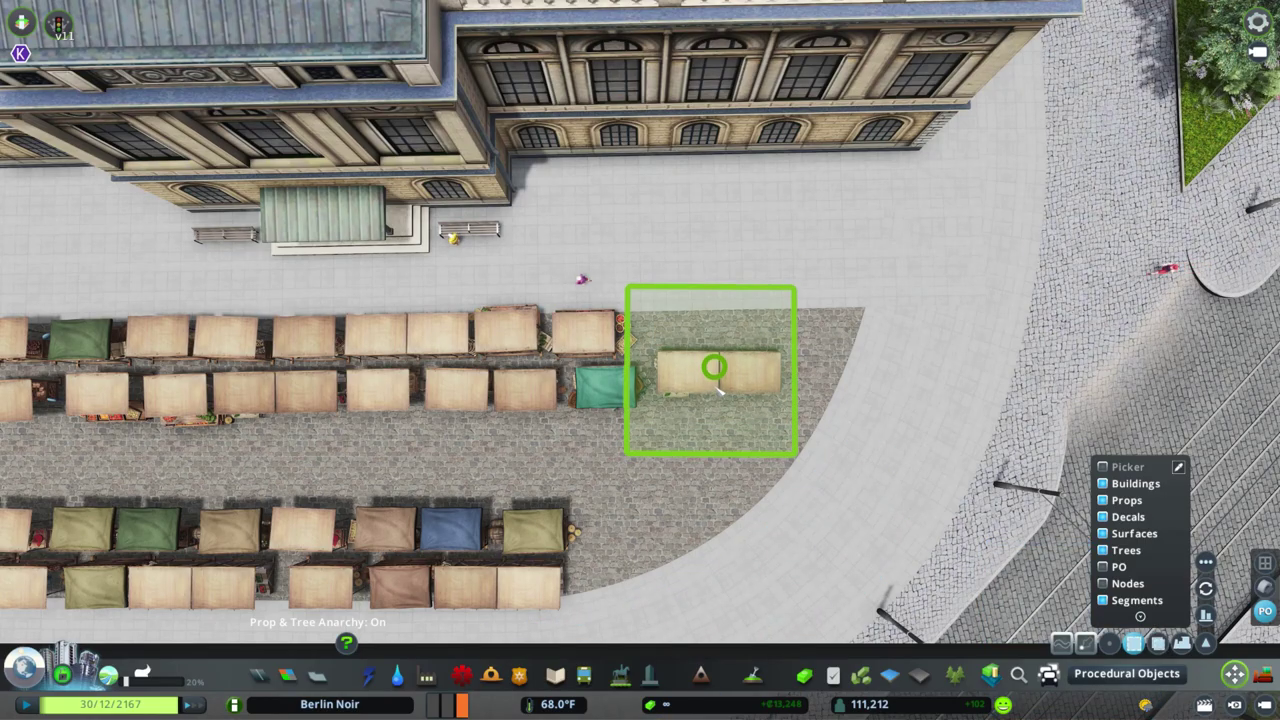
left_click_drag(711, 366, 228, 484)
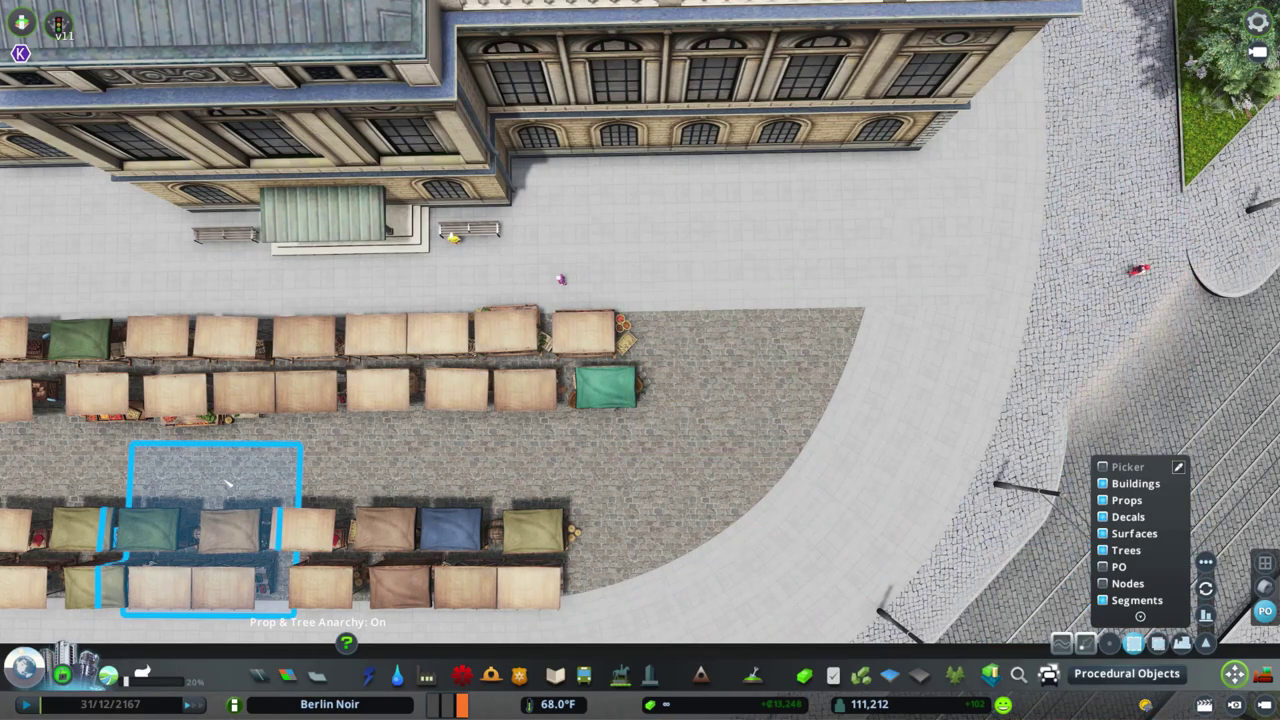
key("ctrl+z")
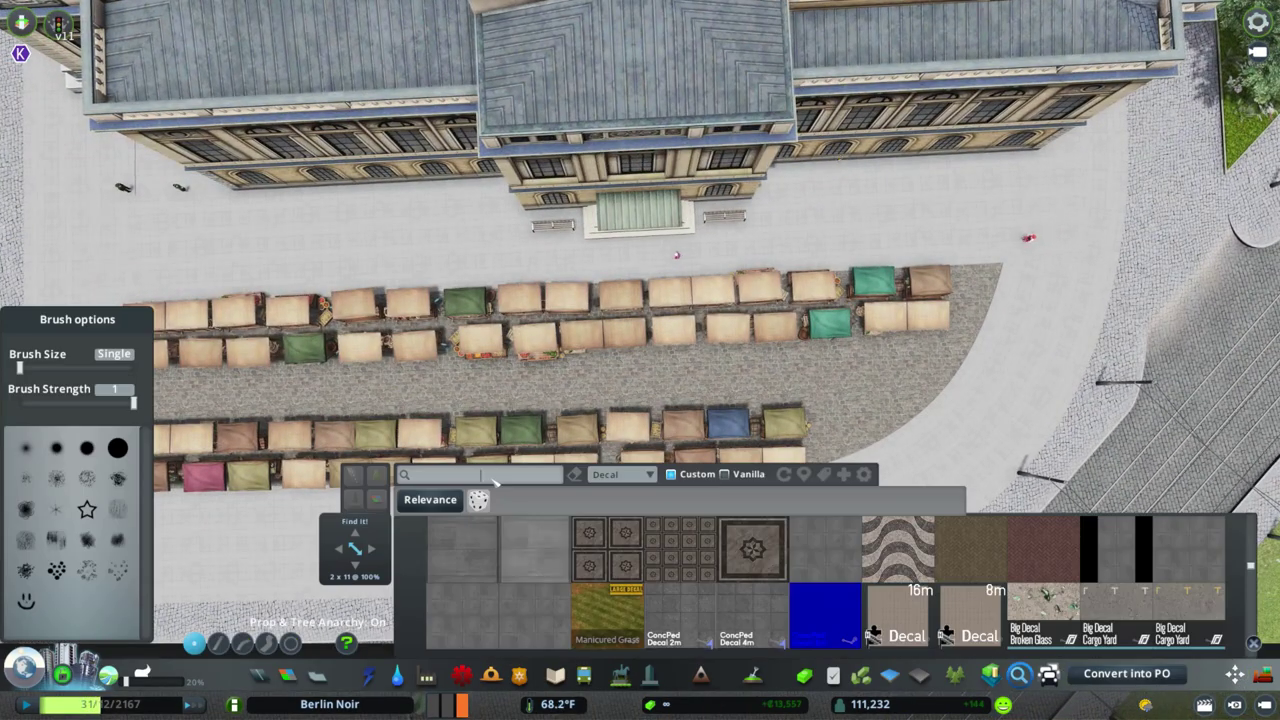
Search Find It for 'path', limit results to network assets and pick a pedestrian path.
type("path")
left_click(620, 474)
left_click(614, 317)
left_click(620, 474)
left_click(614, 317)
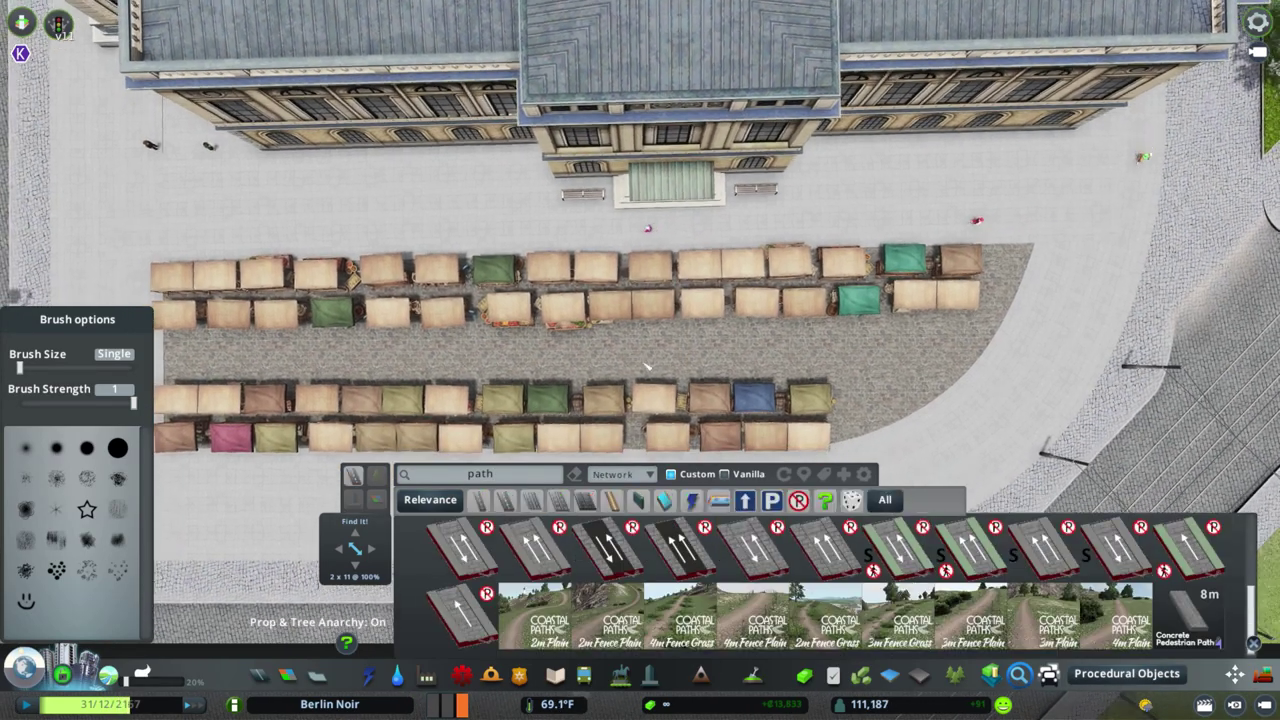
scroll(820, 580, "down", 1)
left_click(752, 615)
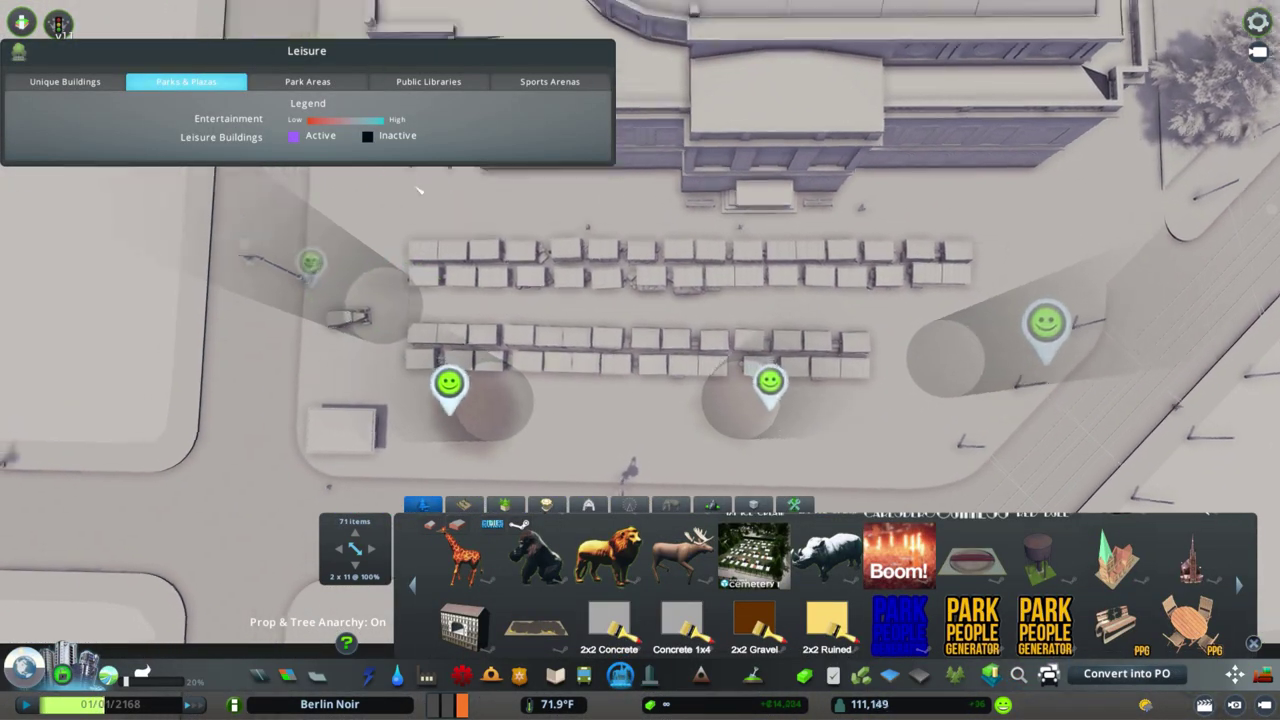
Close the Leisure overview and switch Find It to browsing trees.
key("Escape")
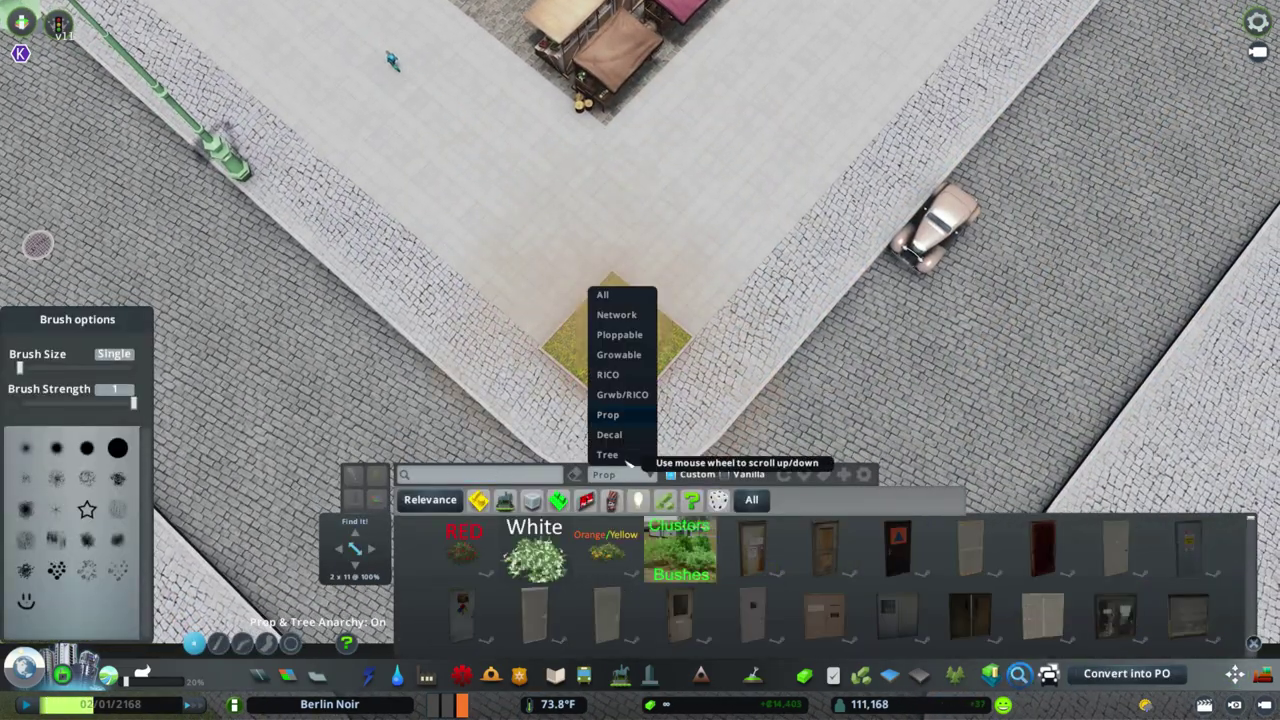
left_click(640, 450)
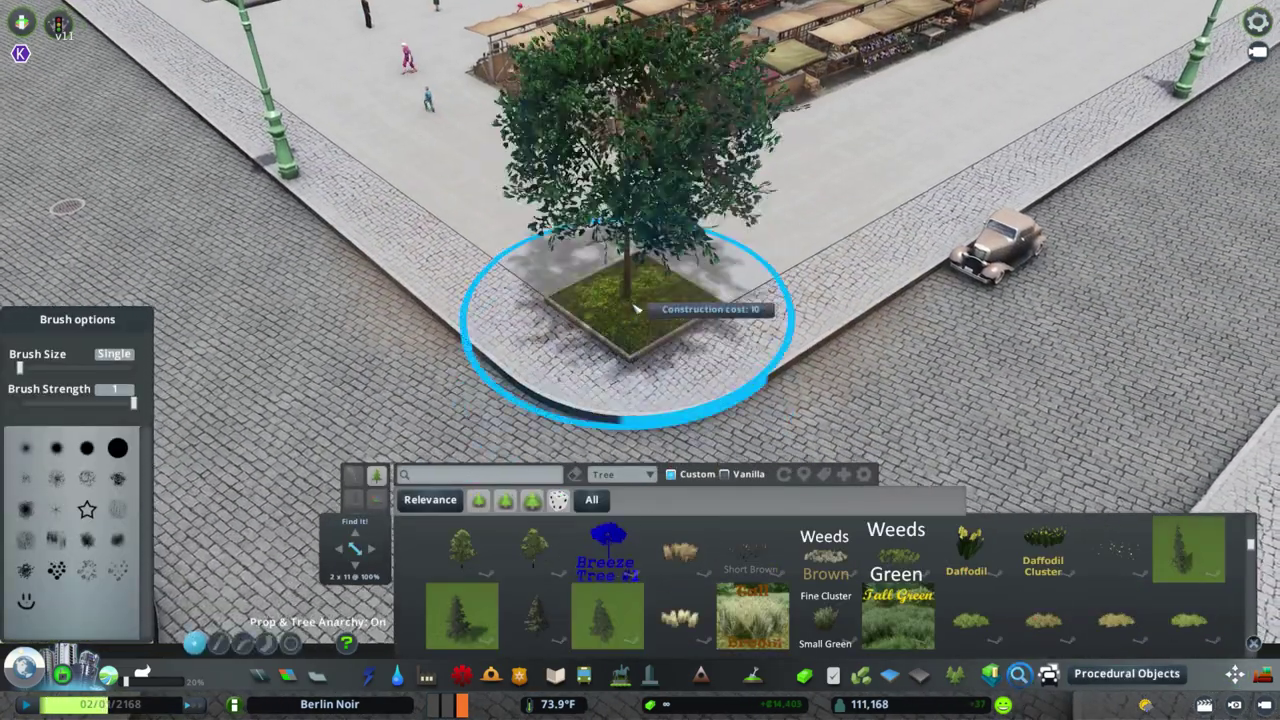
scroll(845, 594, "down", 1)
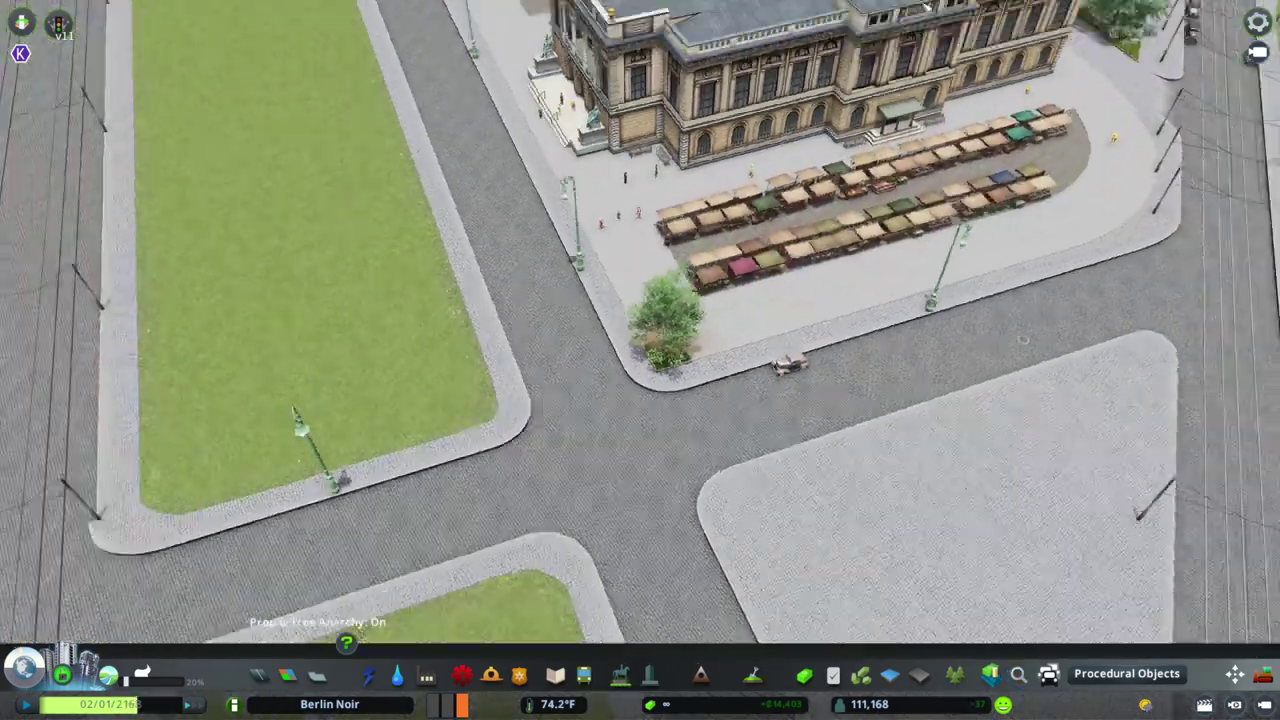
Switch Find It back to props, search 'colu' and place a green column before the building.
left_click(622, 474)
left_click(607, 414)
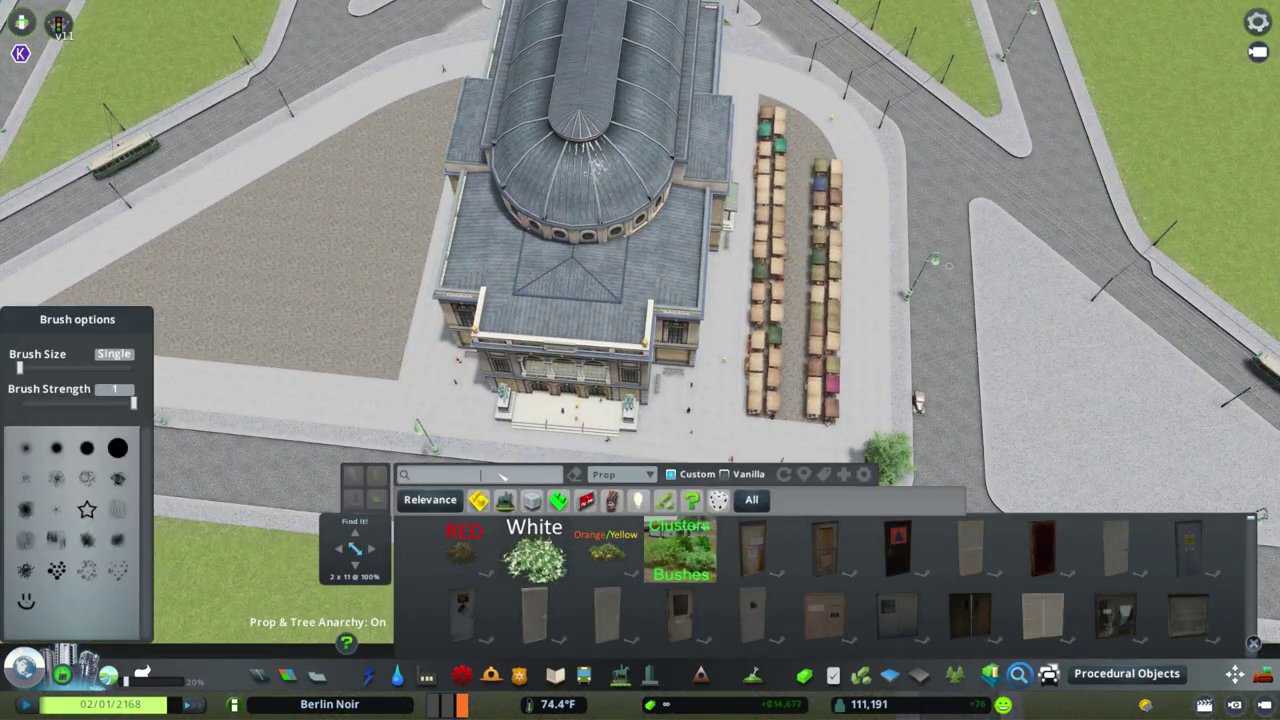
type("colu")
scroll(233, 400, "up", 3)
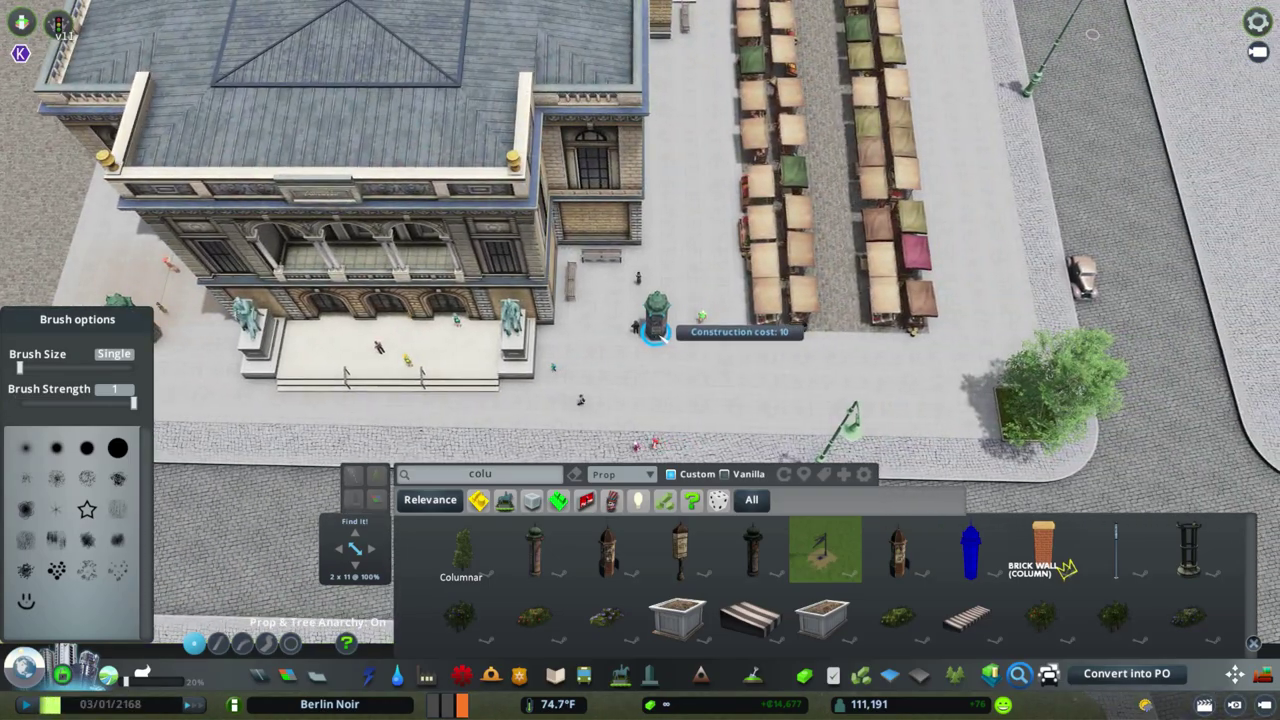
left_click(655, 330)
key("Escape")
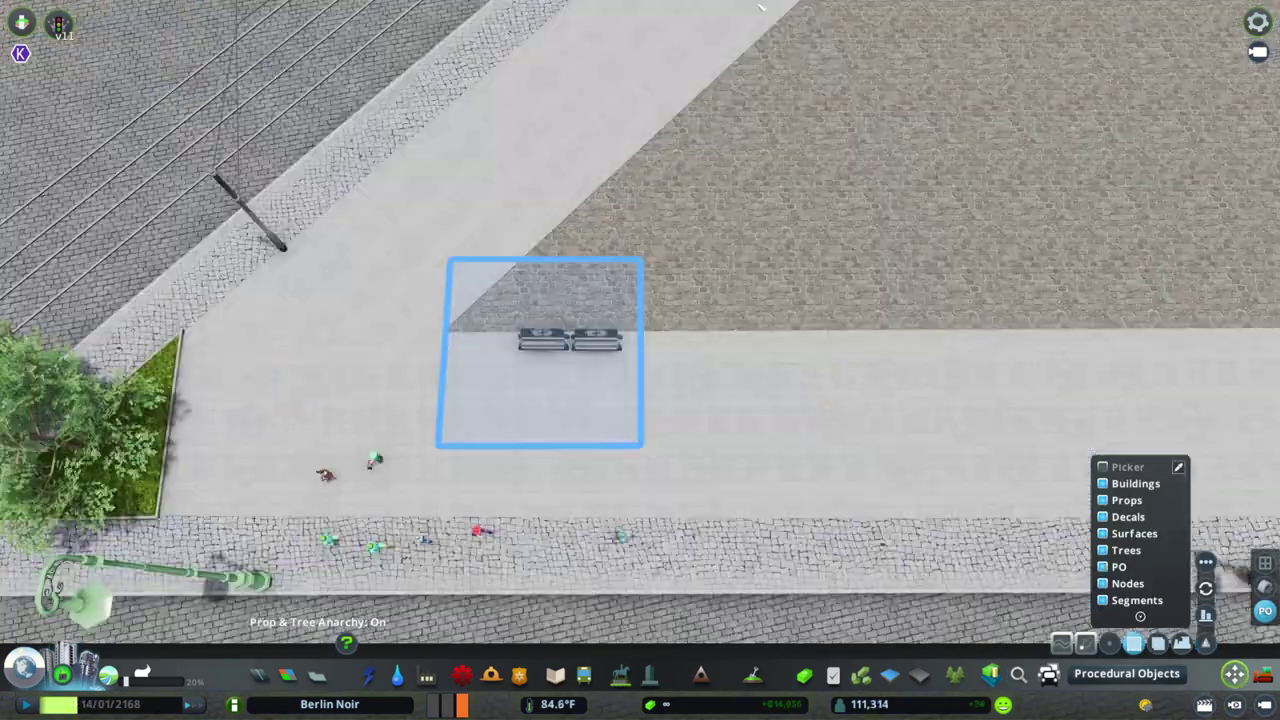
Stop Move It from selecting road segments and turn the view toward the bench group.
scroll(790, 390, "up", 3)
left_click(1157, 601)
scroll(664, 361, "down", 2)
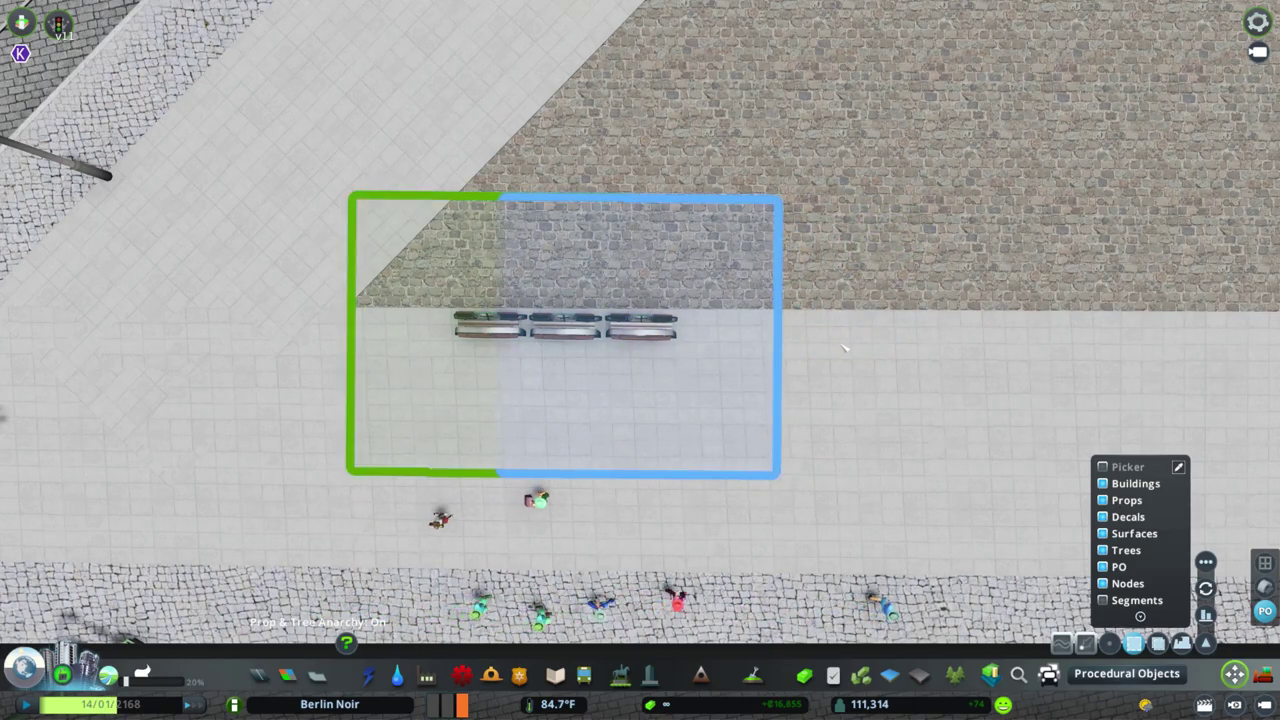
scroll(845, 348, "down", 5)
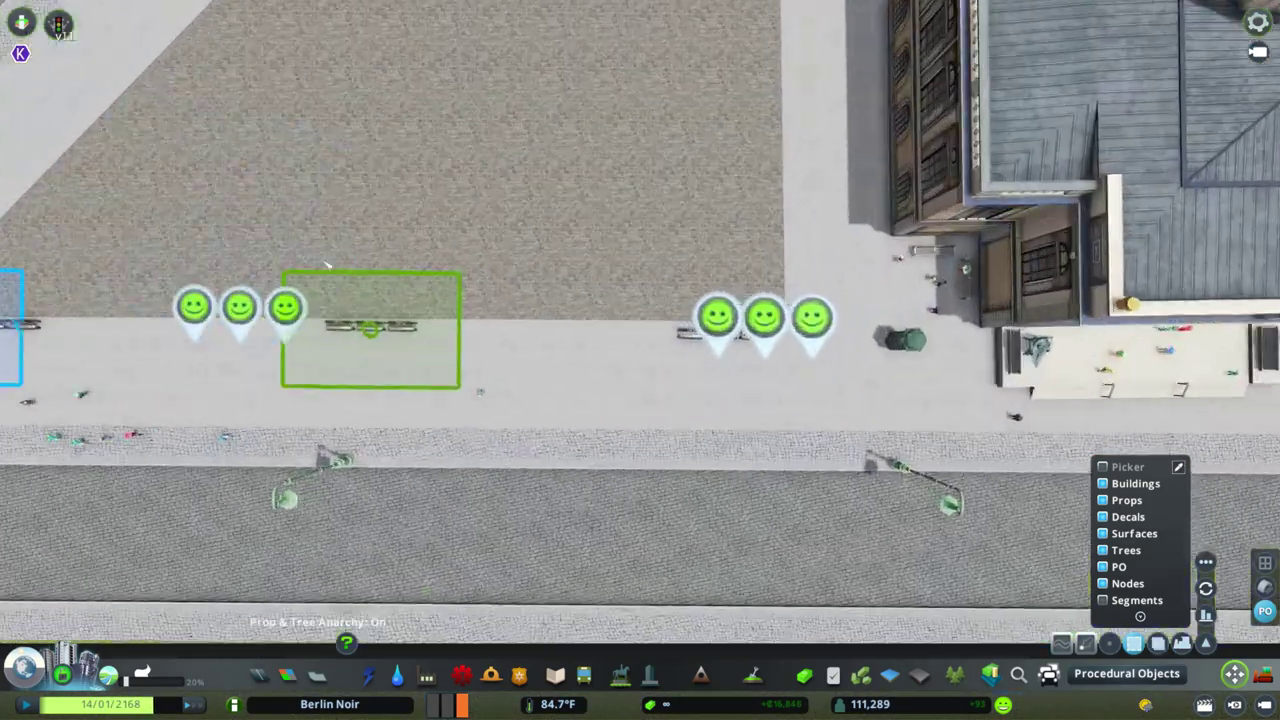
scroll(818, 294, "up", 3)
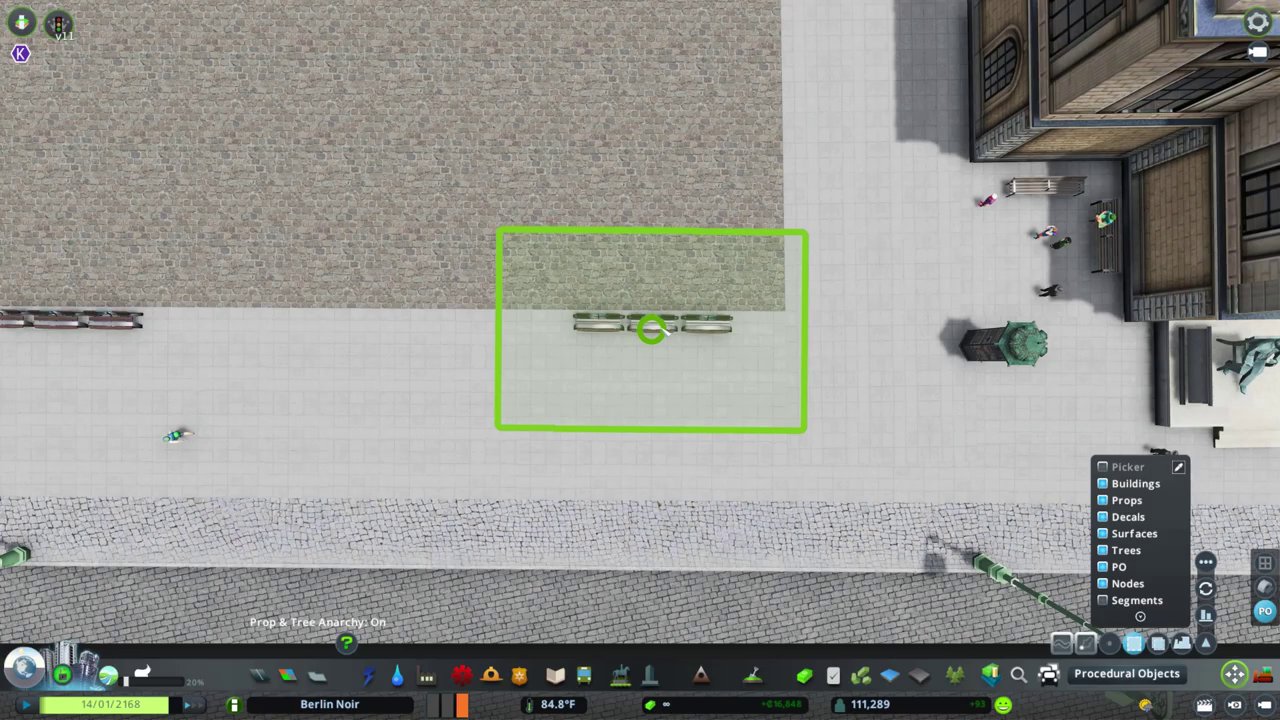
scroll(651, 330, "down", 3)
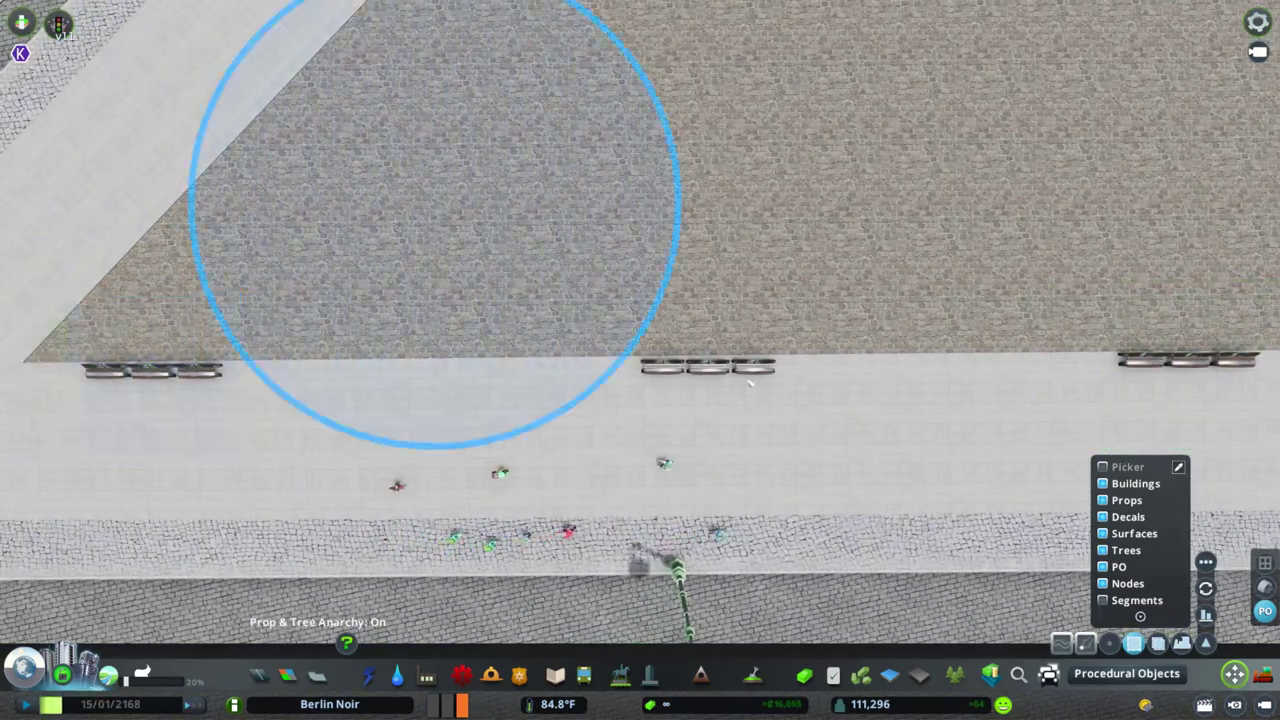
scroll(663, 398, "down", 2)
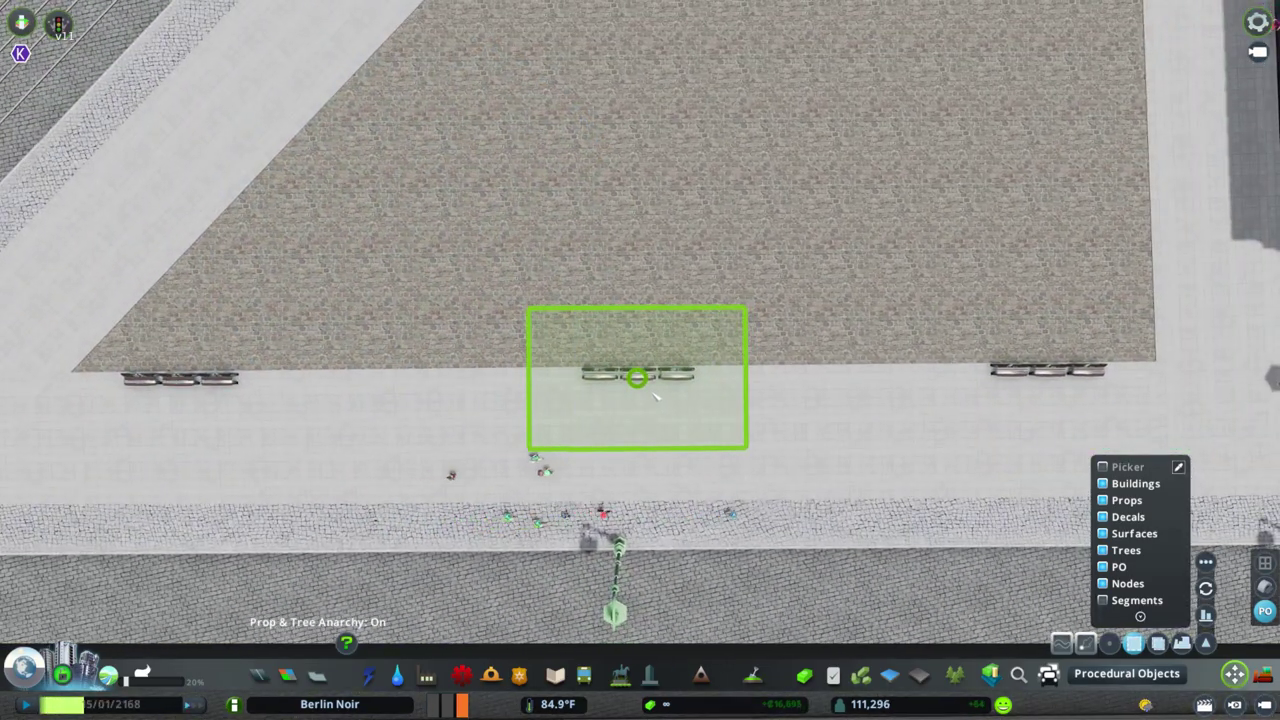
scroll(656, 397, "down", 3)
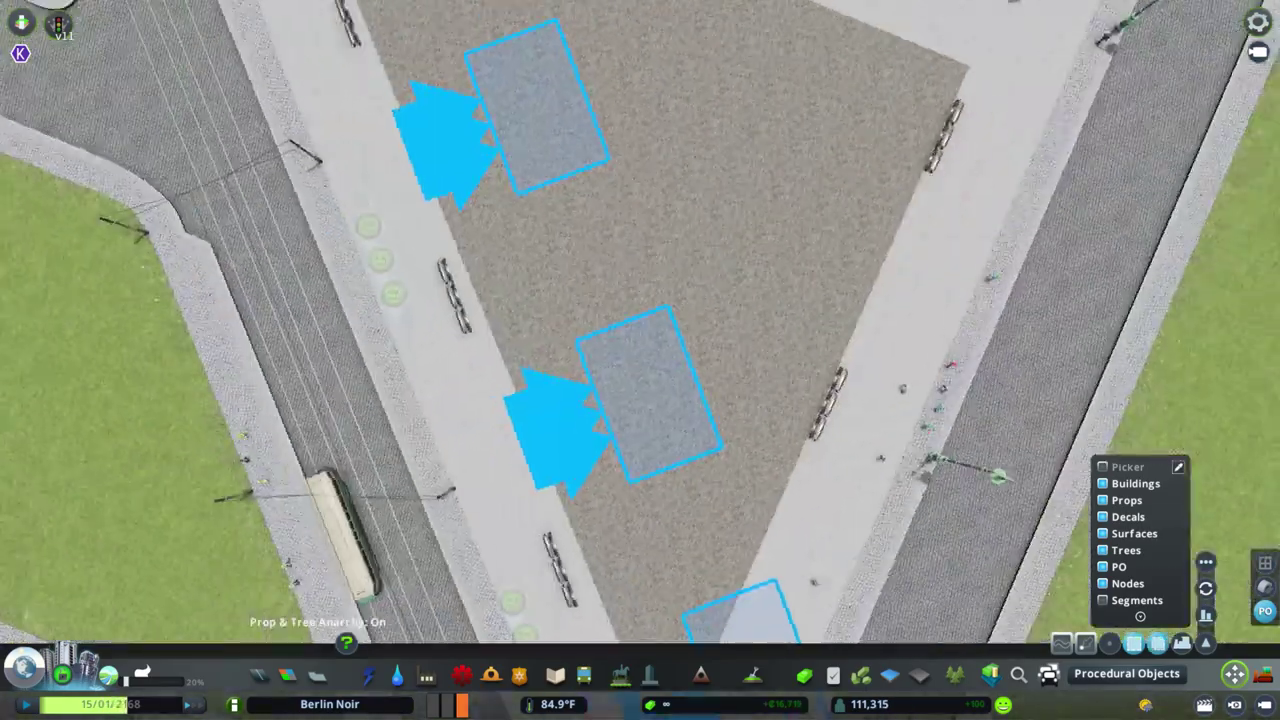
scroll(692, 202, "up", 3)
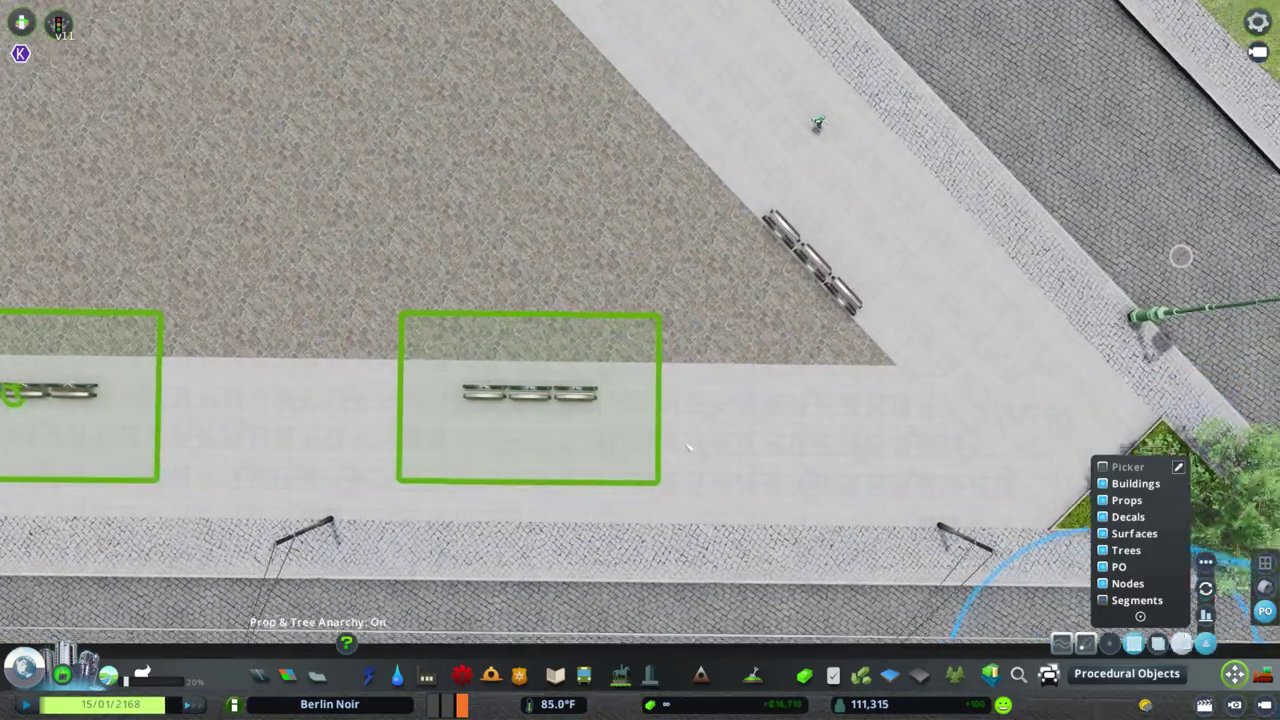
scroll(688, 448, "up", 2)
scroll(810, 378, "down", 5)
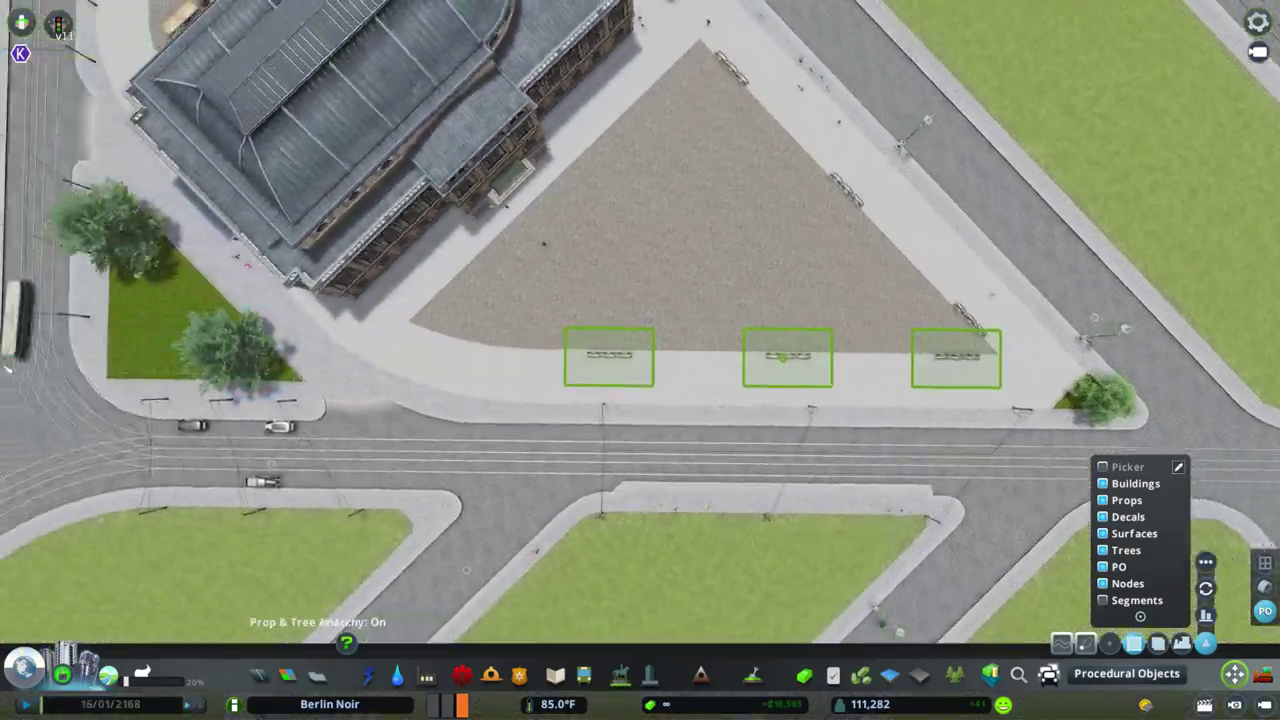
scroll(810, 378, "up", 4)
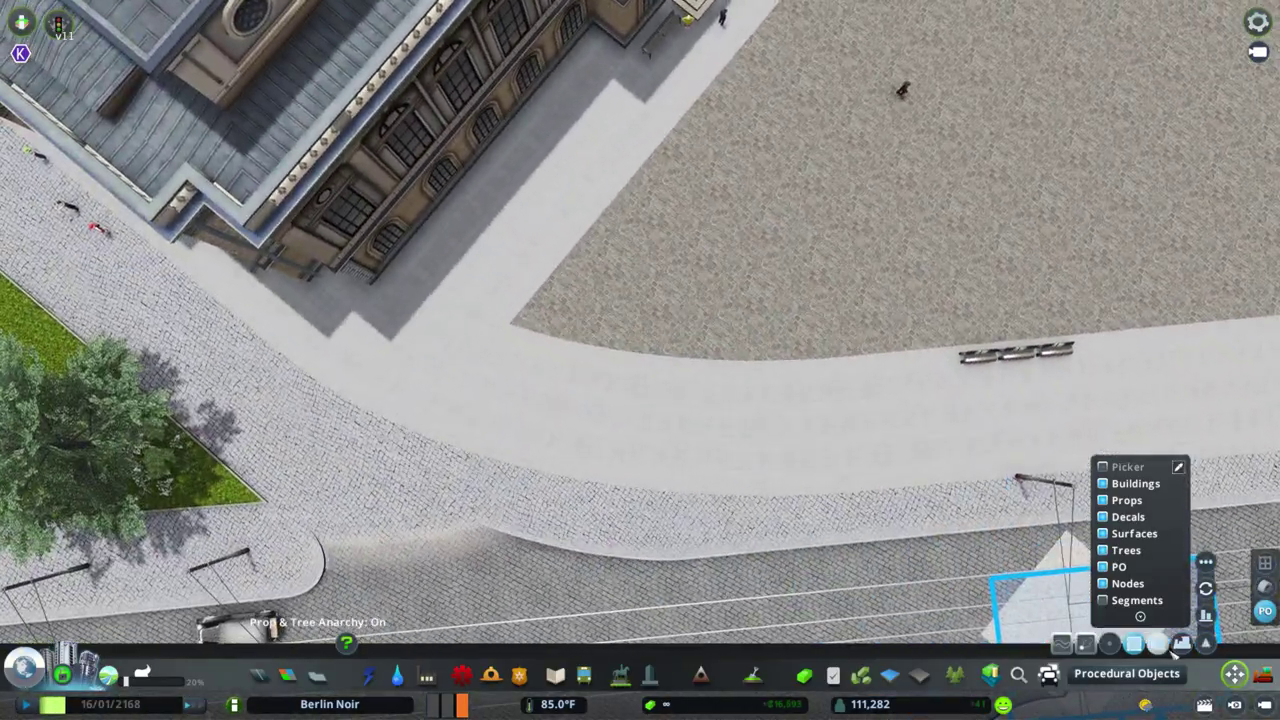
key("e")
Cancel the accidental bench deletion and slide the benches into a tight group of three.
key("Delete")
left_click(714, 420)
scroll(700, 370, "up", 3)
key("e")
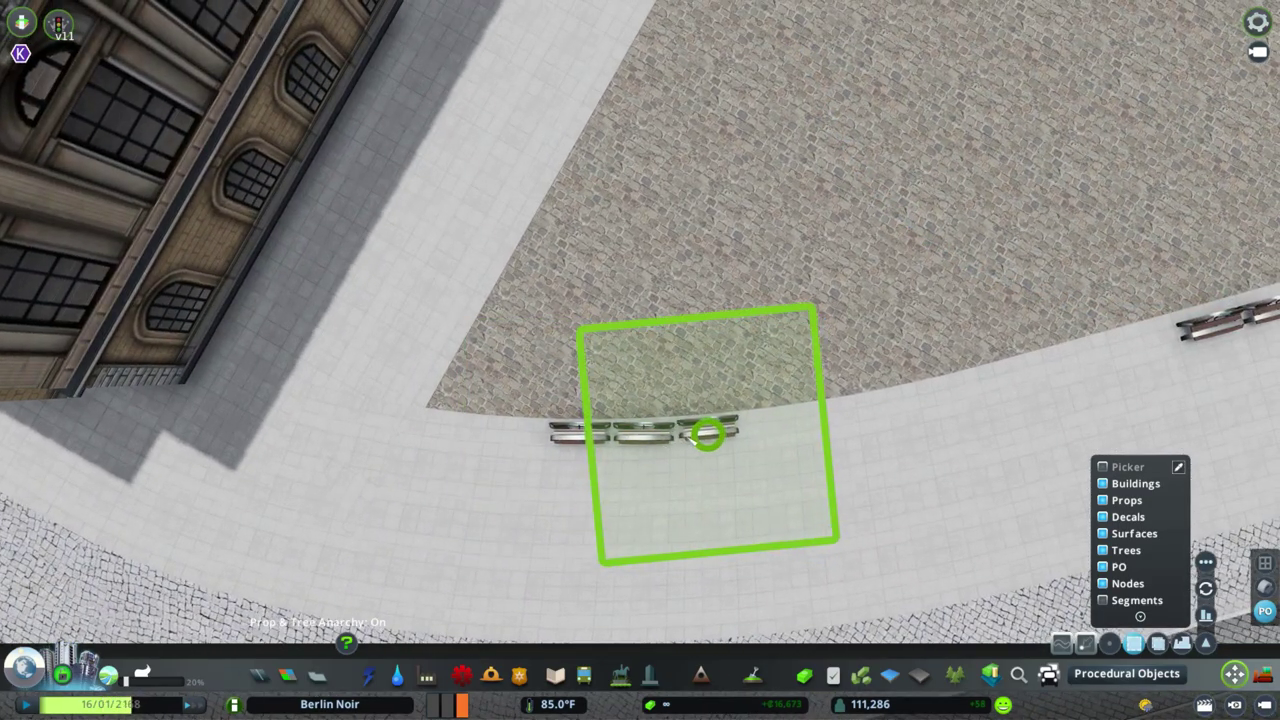
key("Left")
left_click(643, 437)
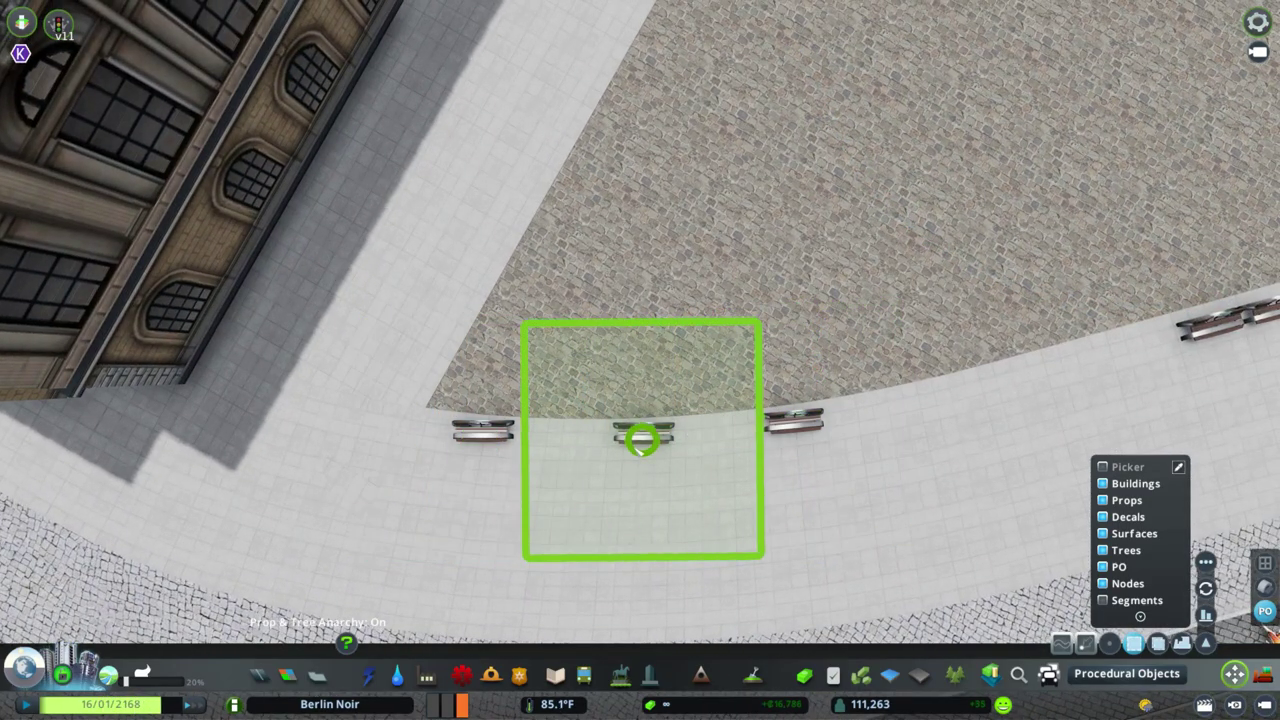
left_click_drag(730, 470, 703, 489)
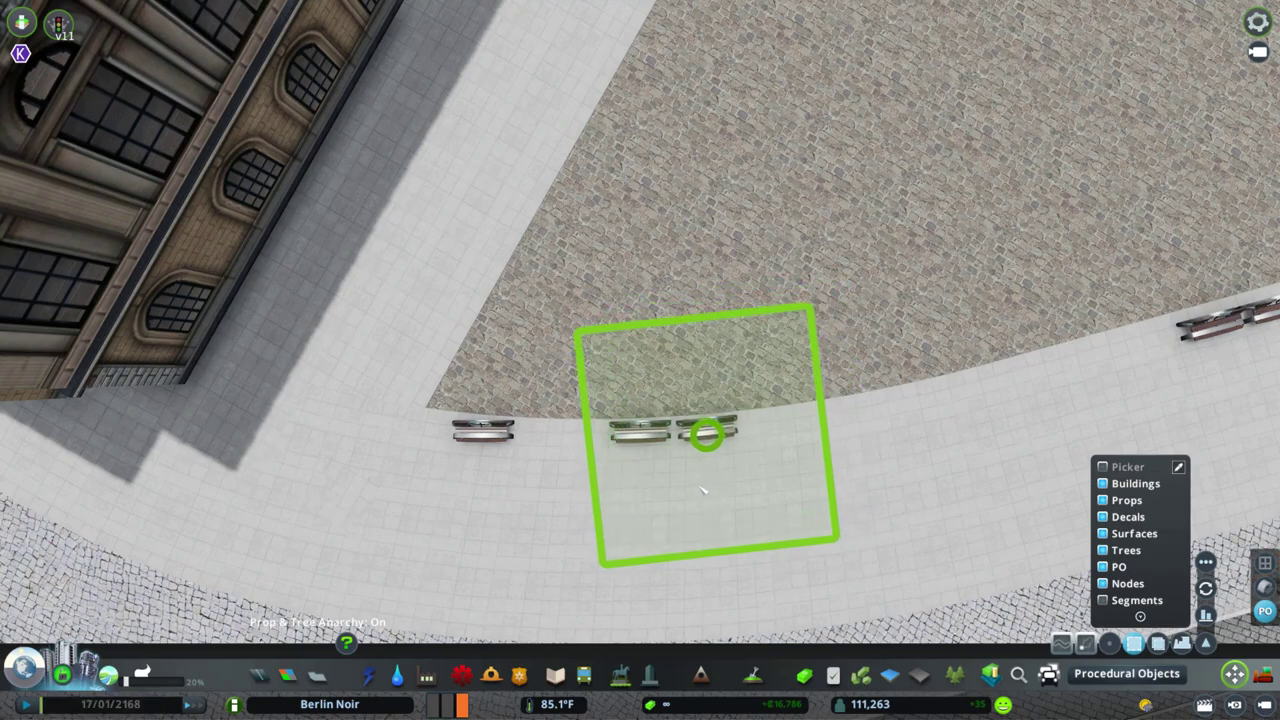
left_click_drag(483, 432, 580, 446)
scroll(575, 440, "down", 5)
scroll(614, 400, "up", 3)
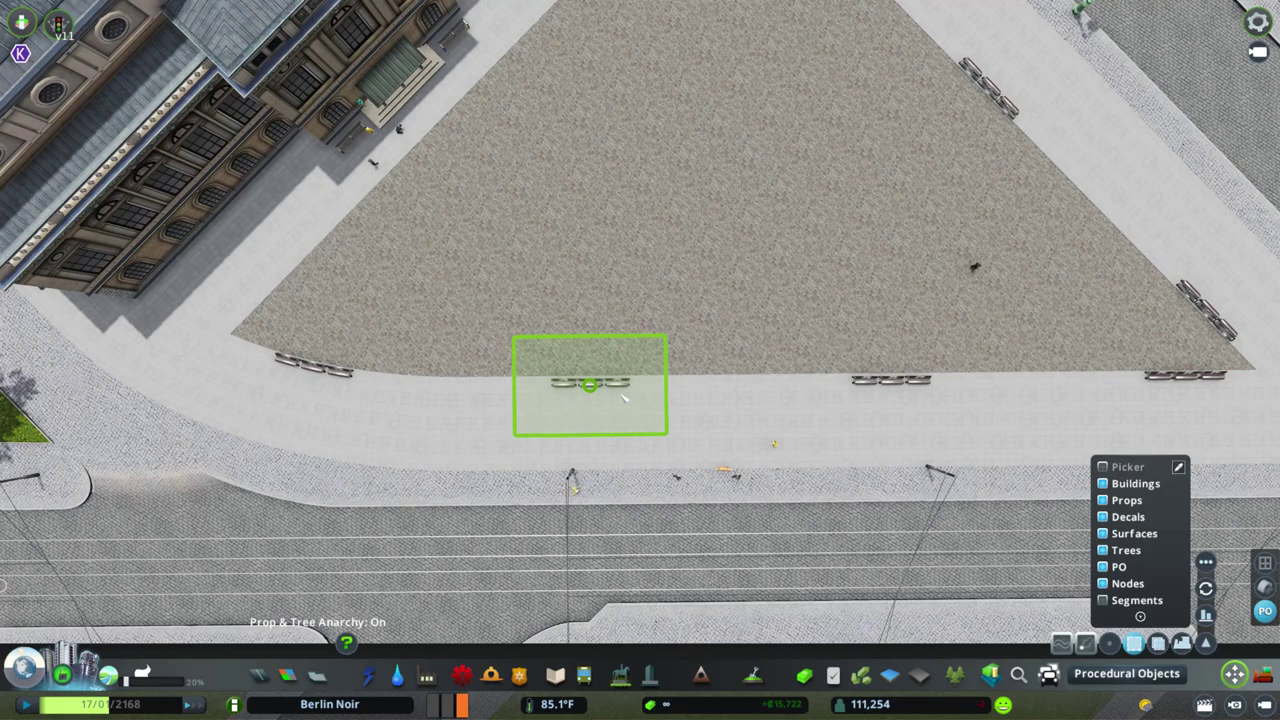
Place the large red-roofed corner building on the empty lot across from the plaza.
key("d")
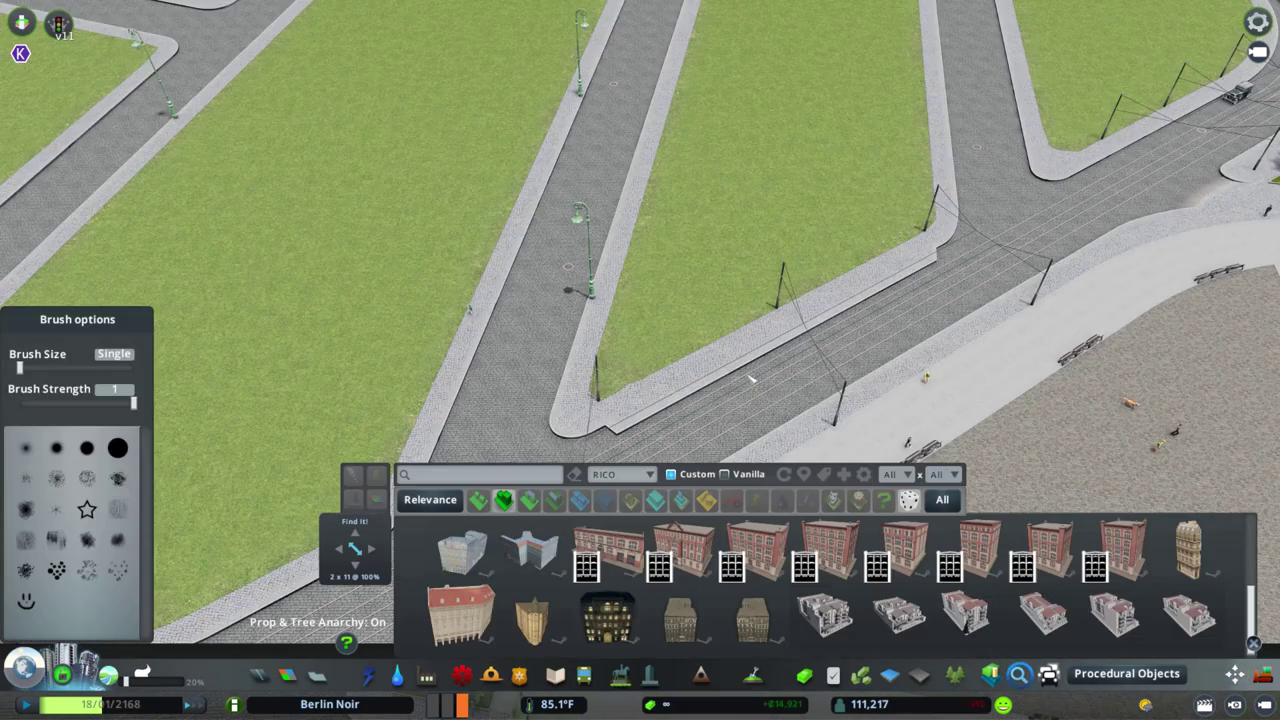
key("a")
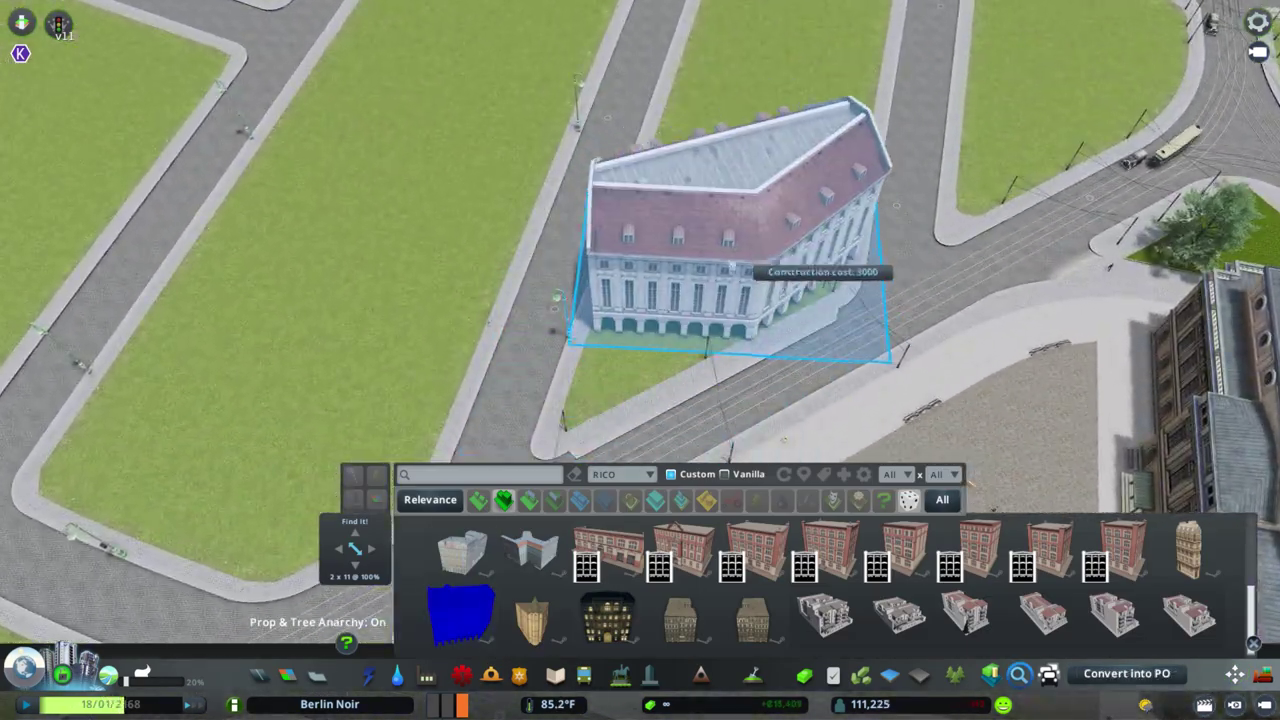
left_click(1127, 673)
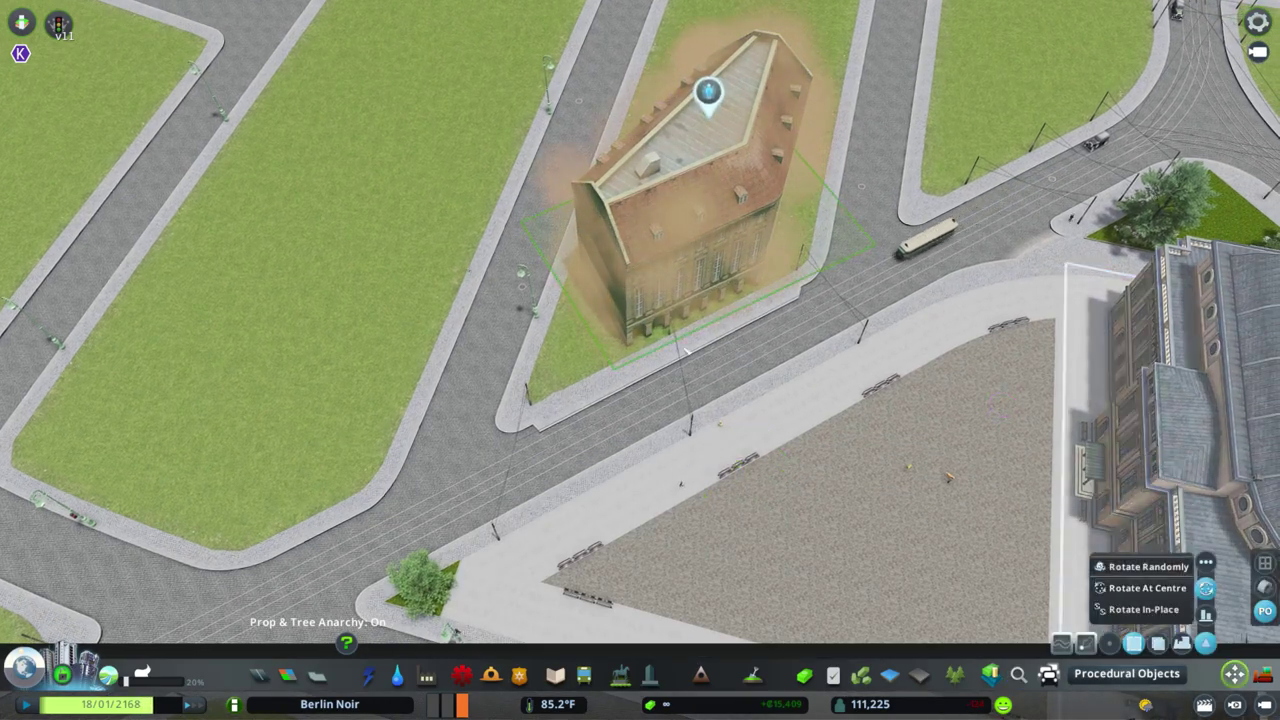
Open the corner building's details and give it a new colour.
scroll(686, 350, "up", 5)
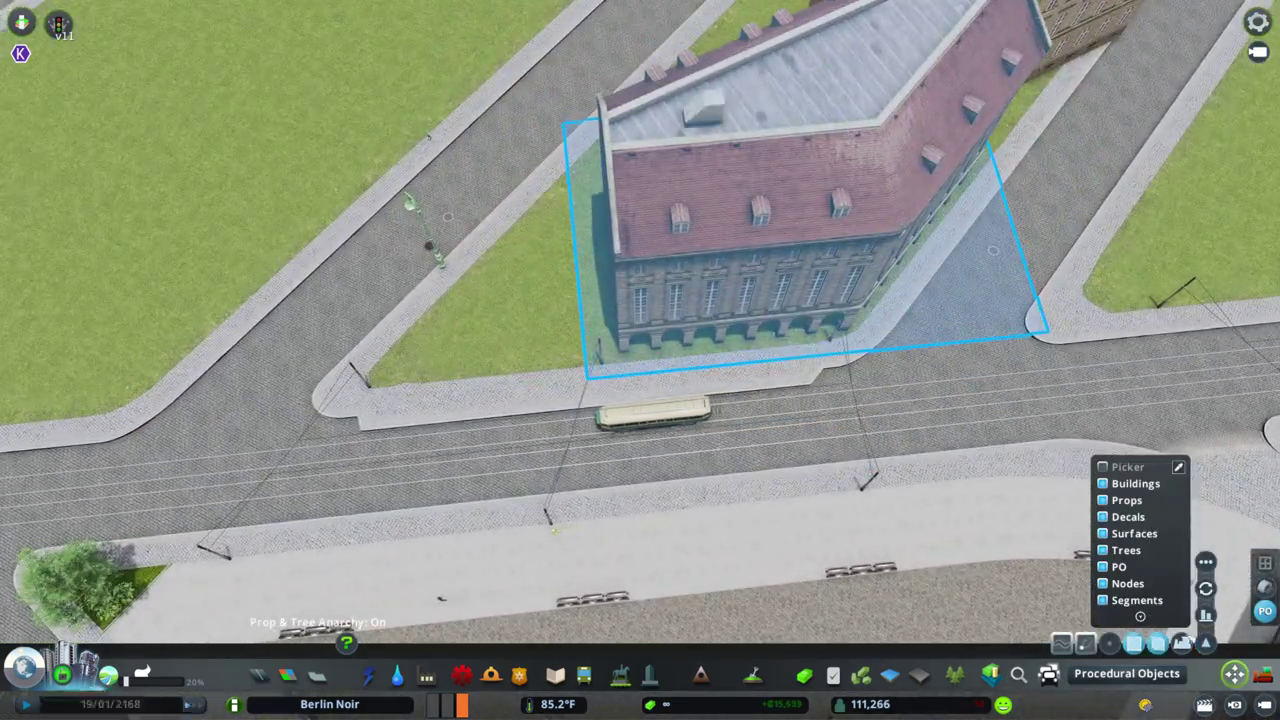
left_click(816, 293)
scroll(816, 293, "down", 3)
left_click(1060, 37)
left_click(1128, 102)
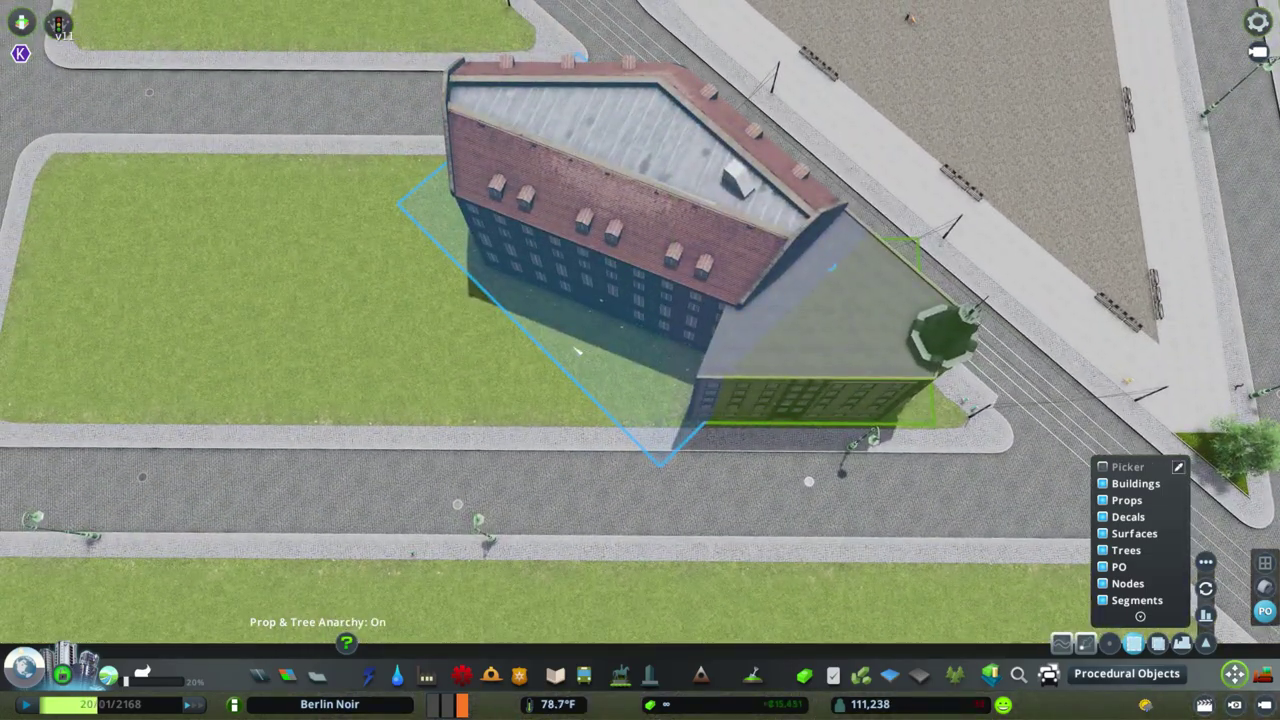
scroll(573, 345, "down", 3)
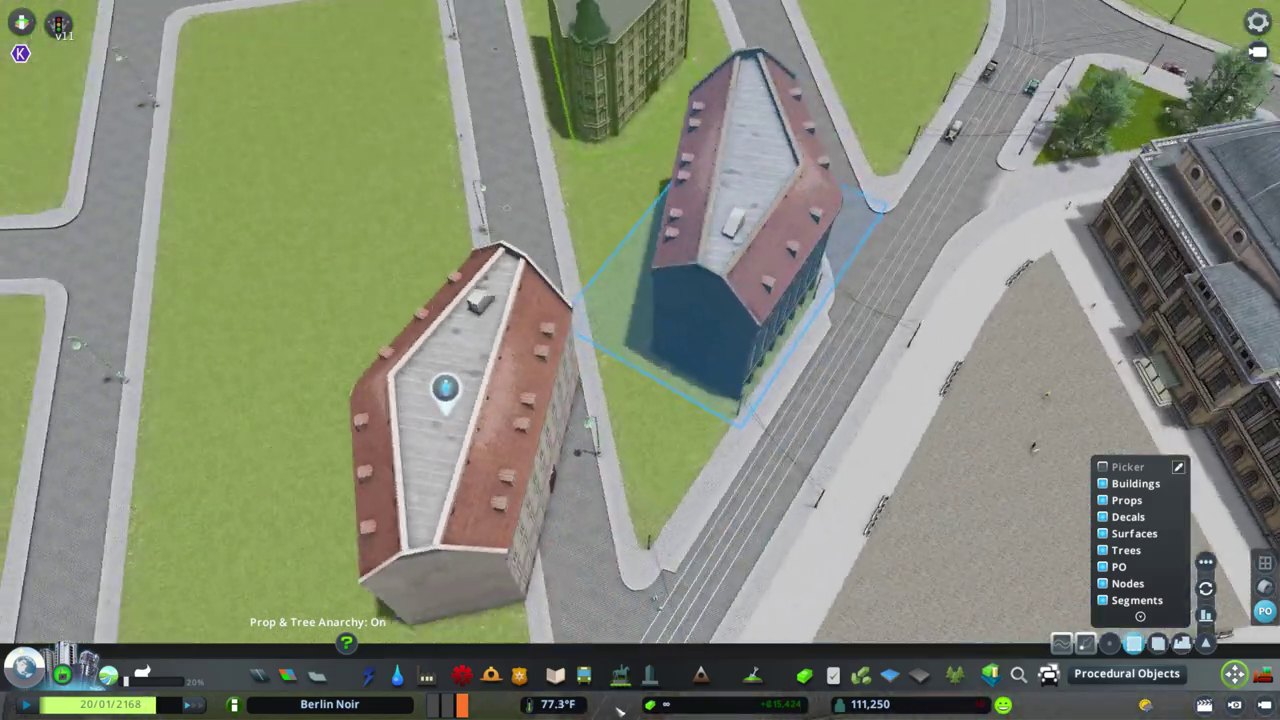
Try several catalogue buildings and settle on German Corner Building 4.
scroll(726, 203, "up", 5)
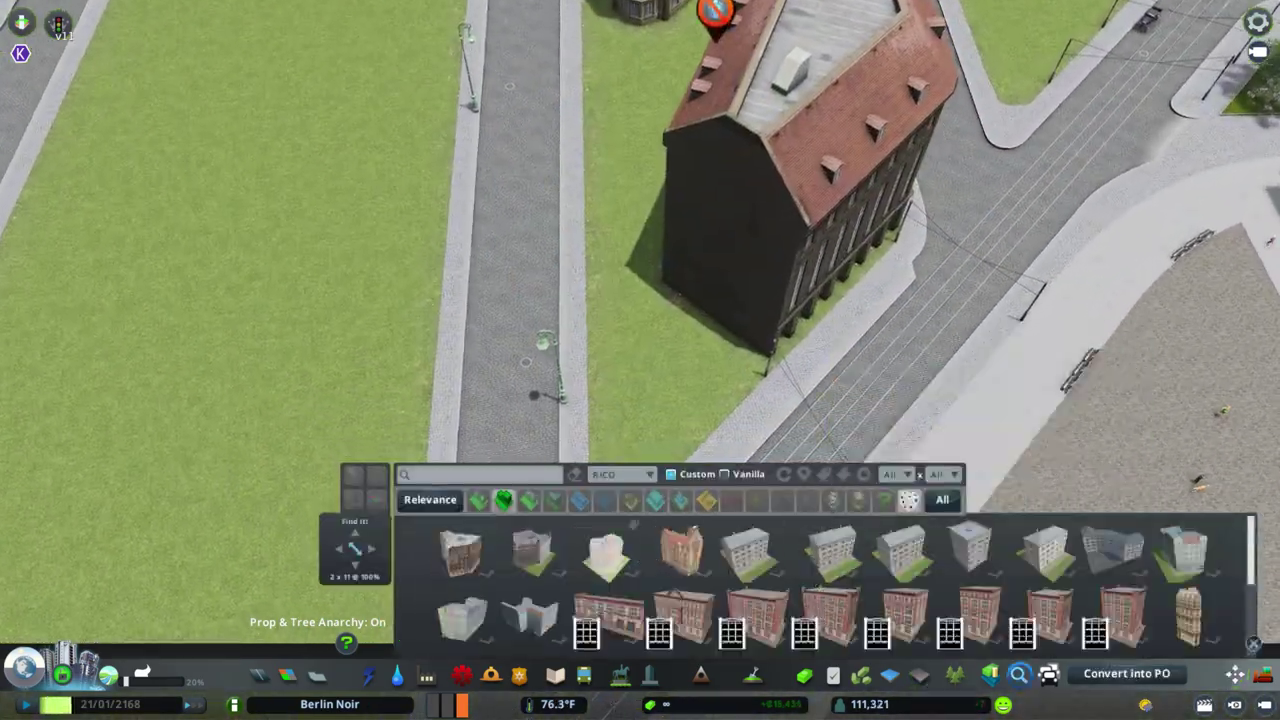
left_click(681, 550)
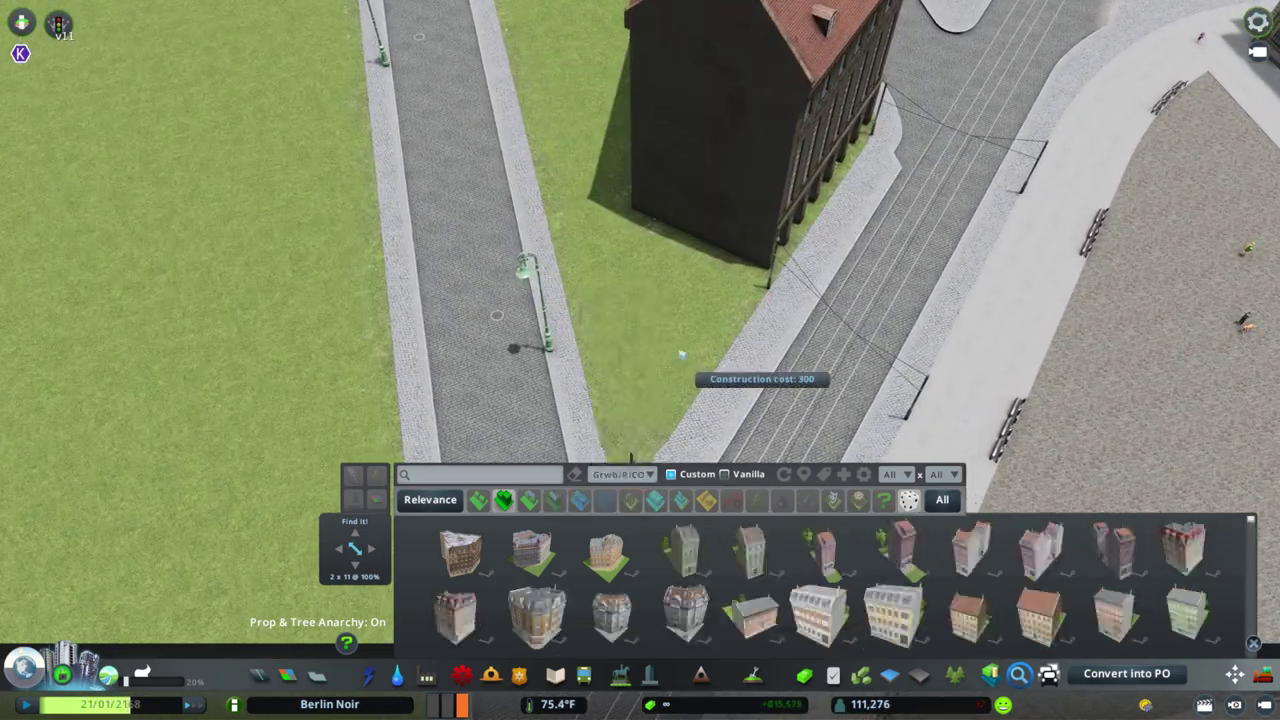
left_click(455, 615)
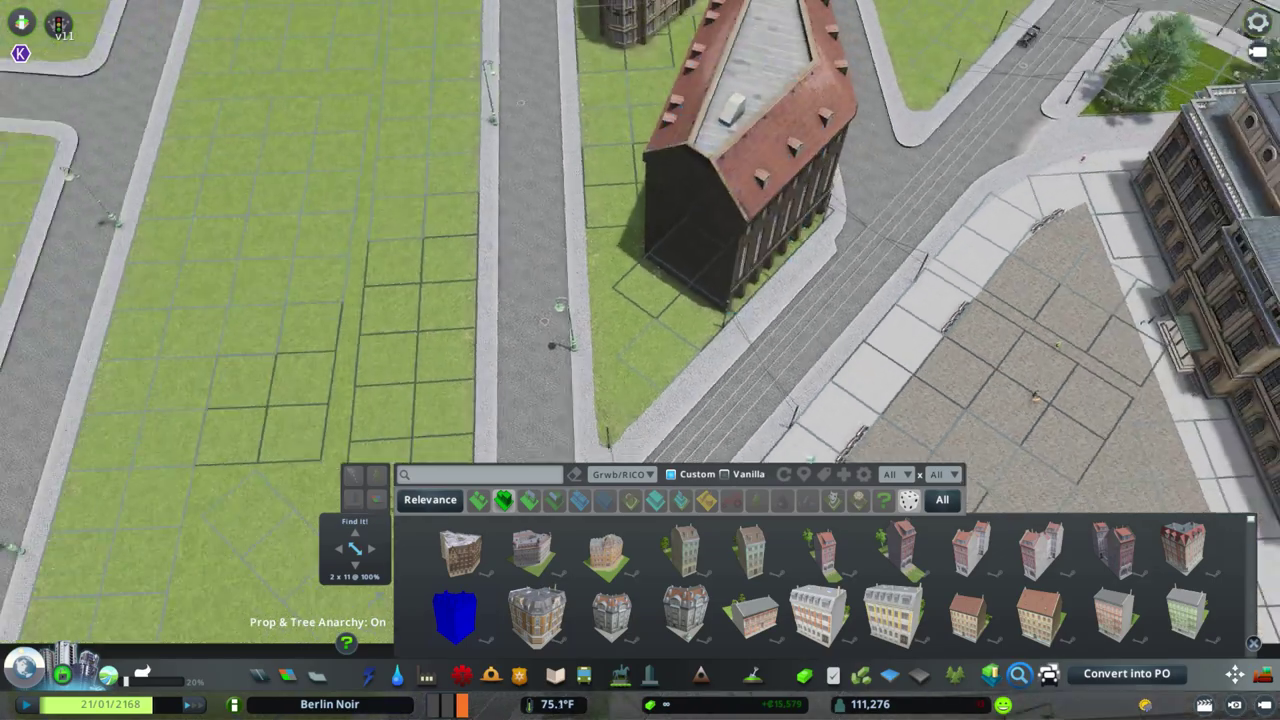
left_click(1040, 615)
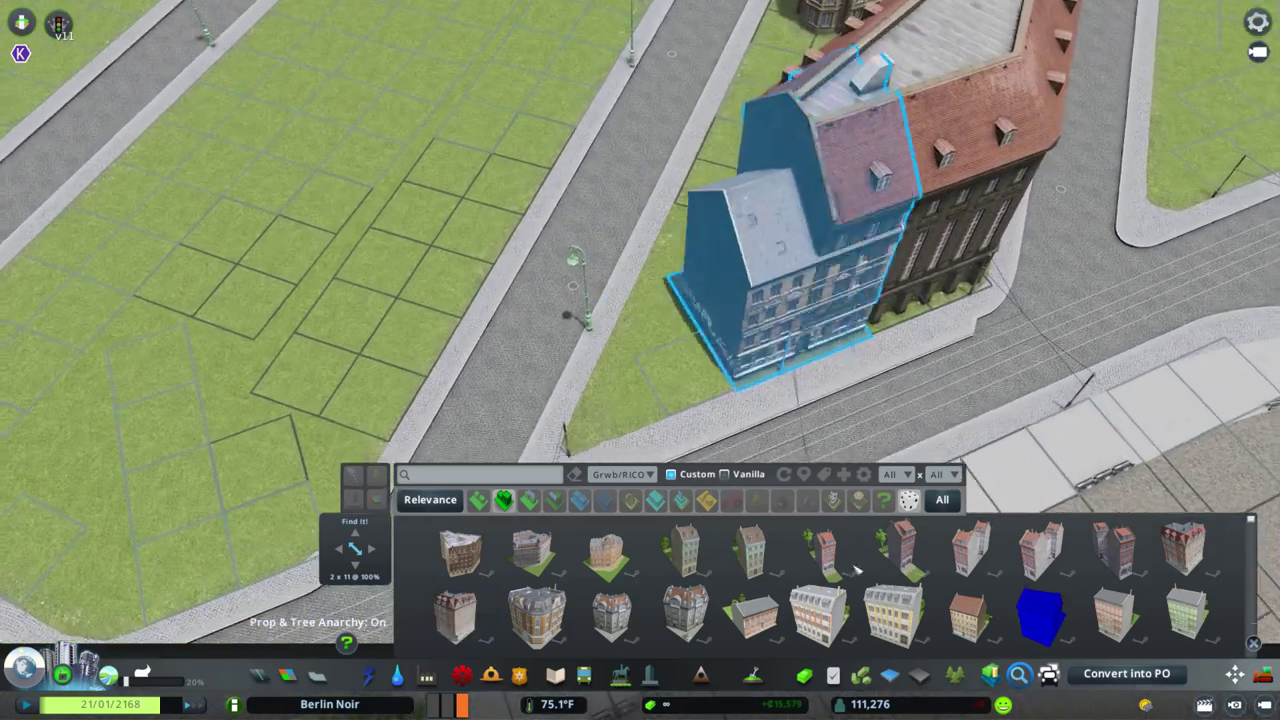
left_click(469, 615)
left_click(603, 615)
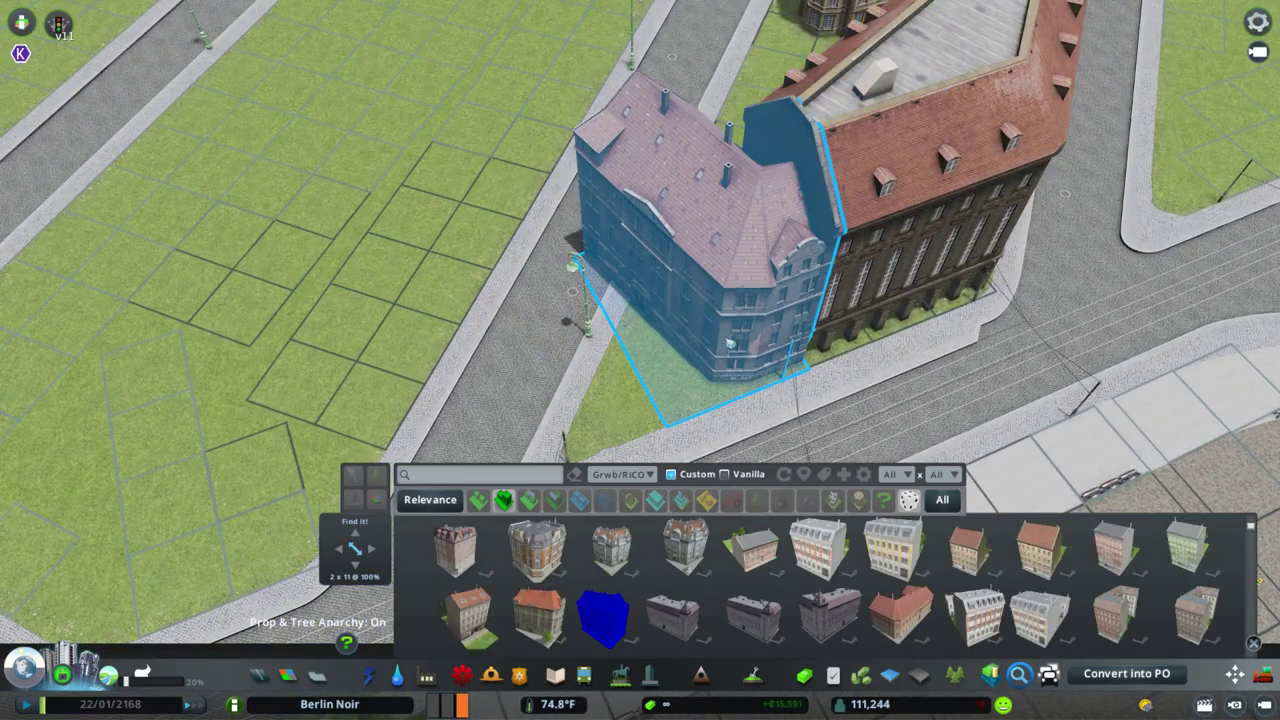
Place German Corner Building 4 on the wedge-shaped lot beside the corner block.
key("ctrl+p")
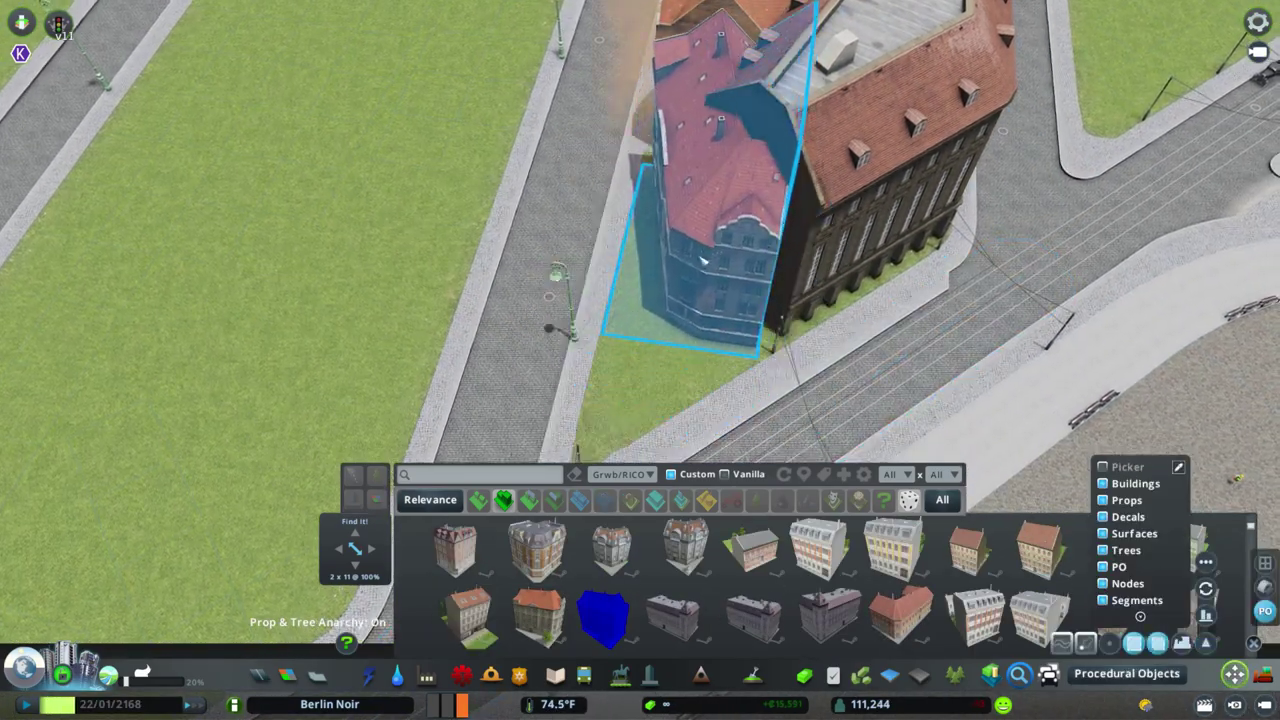
scroll(446, 273, "up", 5)
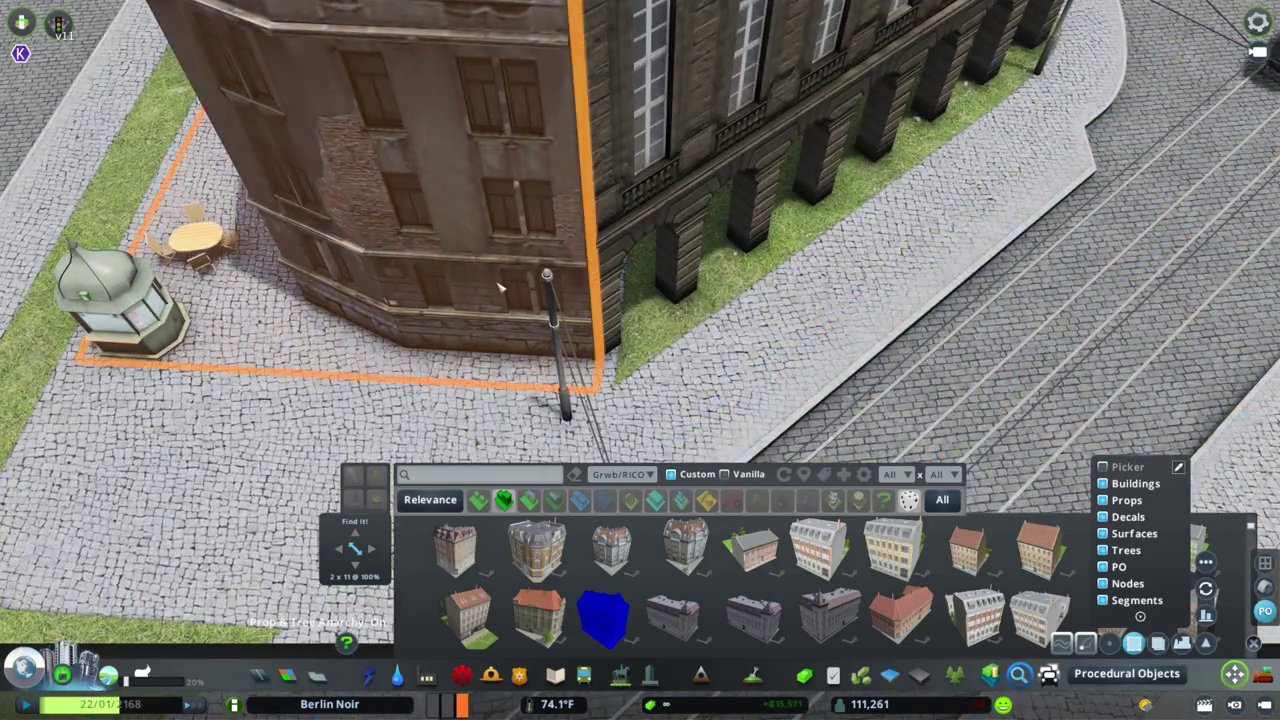
left_click(1206, 562)
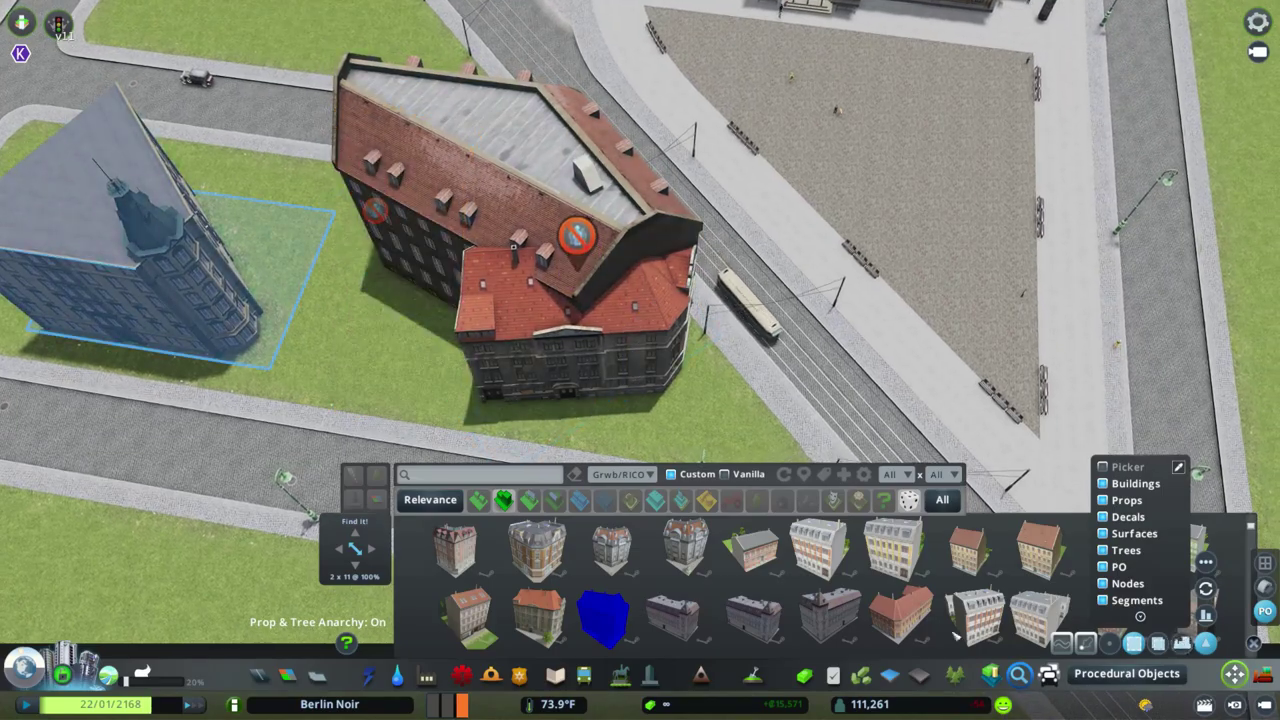
scroll(640, 300, "down", 10)
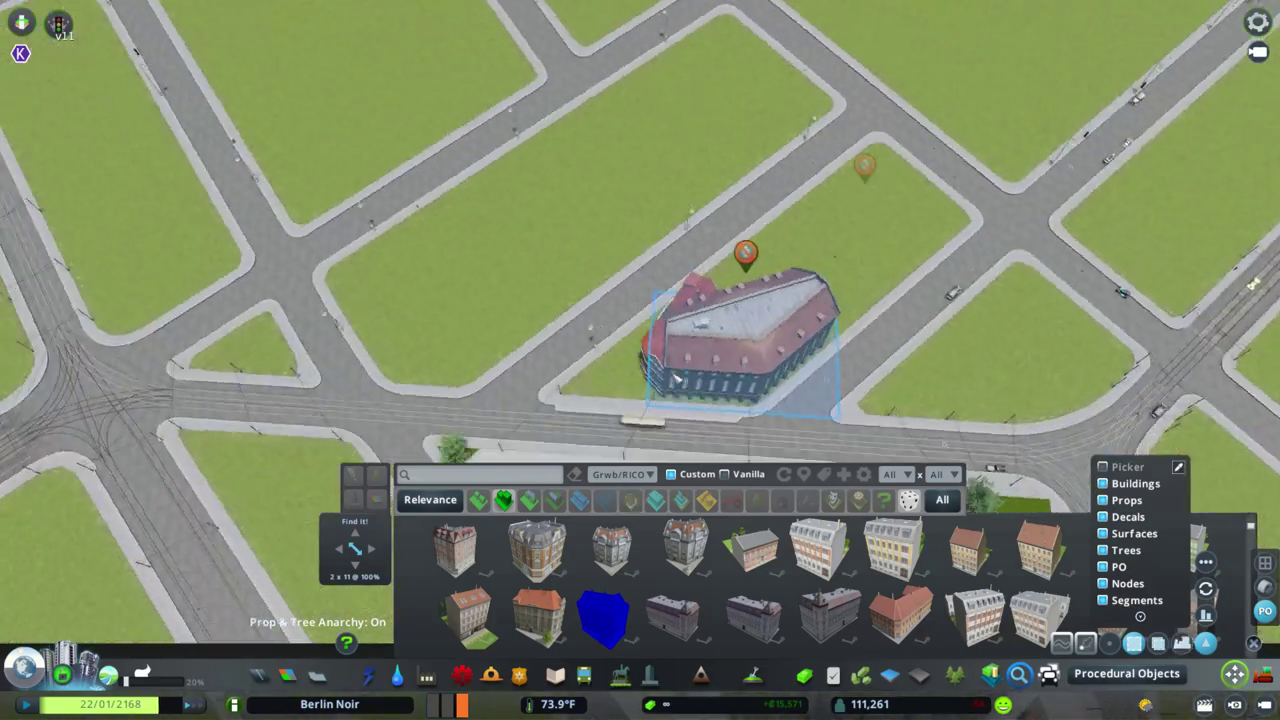
scroll(410, 413, "up", 10)
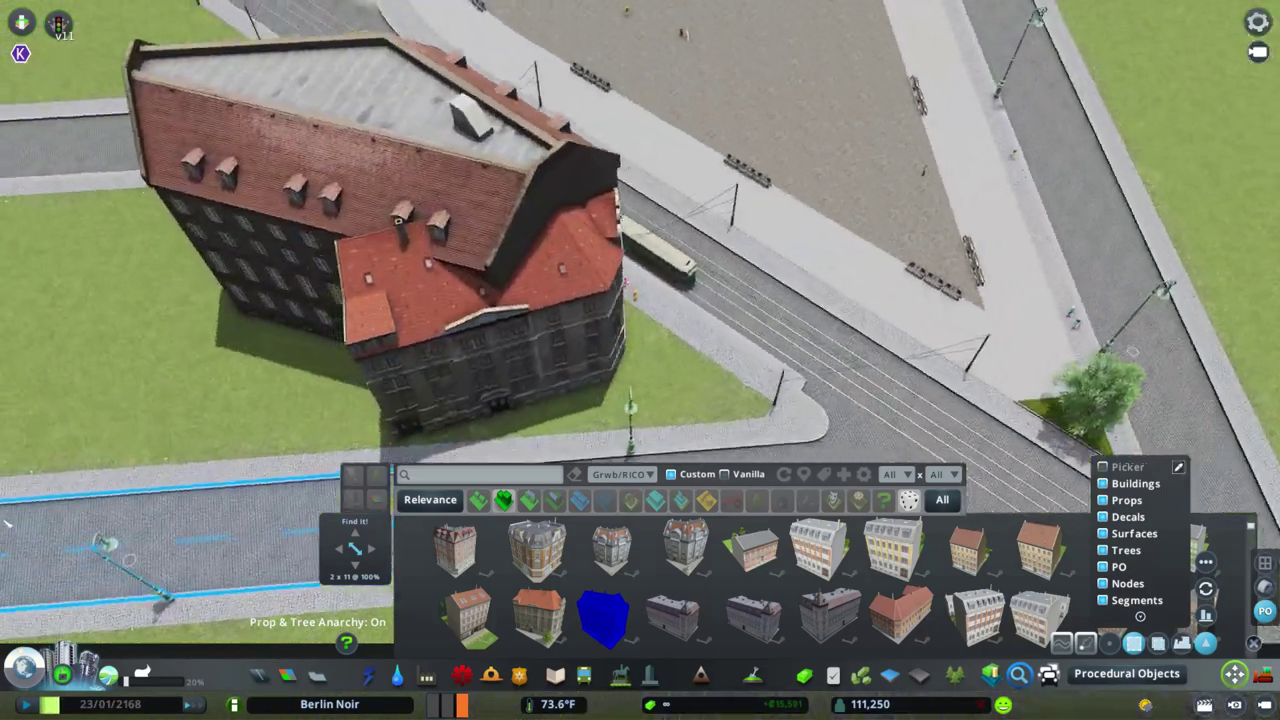
left_click(586, 355)
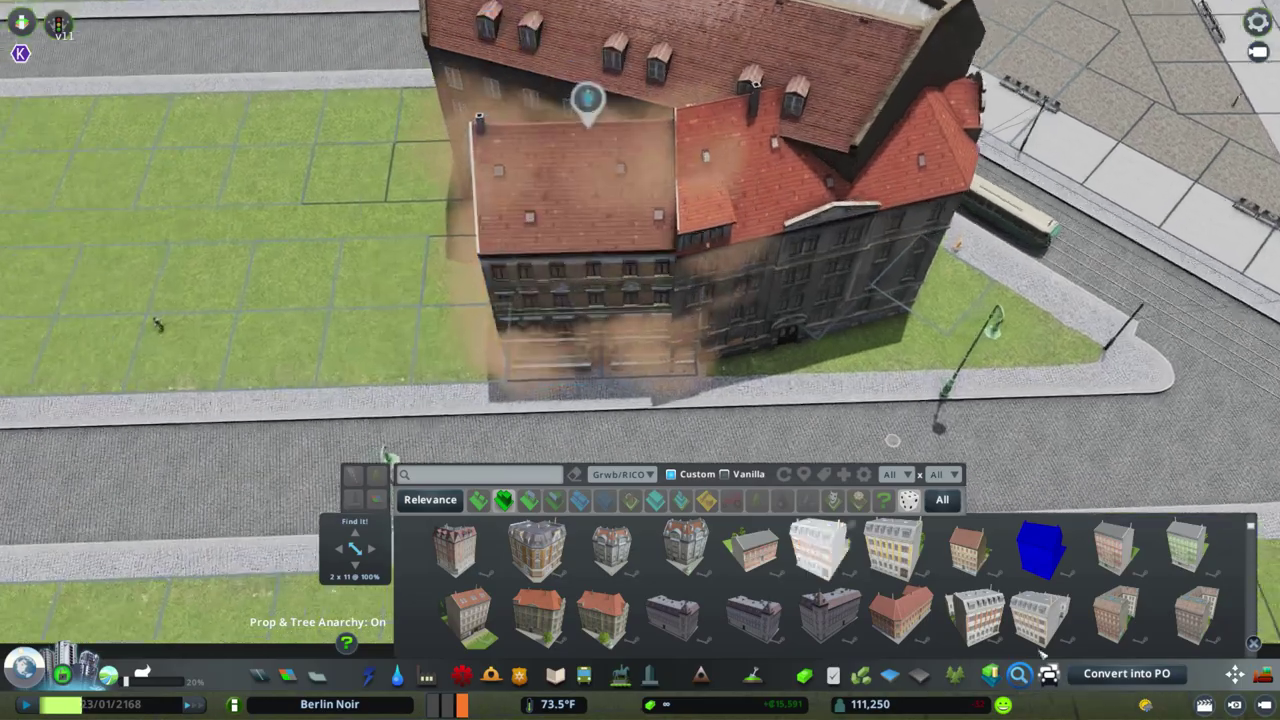
left_click(1045, 660)
Nudge the new building into line with the block while orbiting to check it.
scroll(601, 303, "up", 5)
scroll(563, 305, "down", 5)
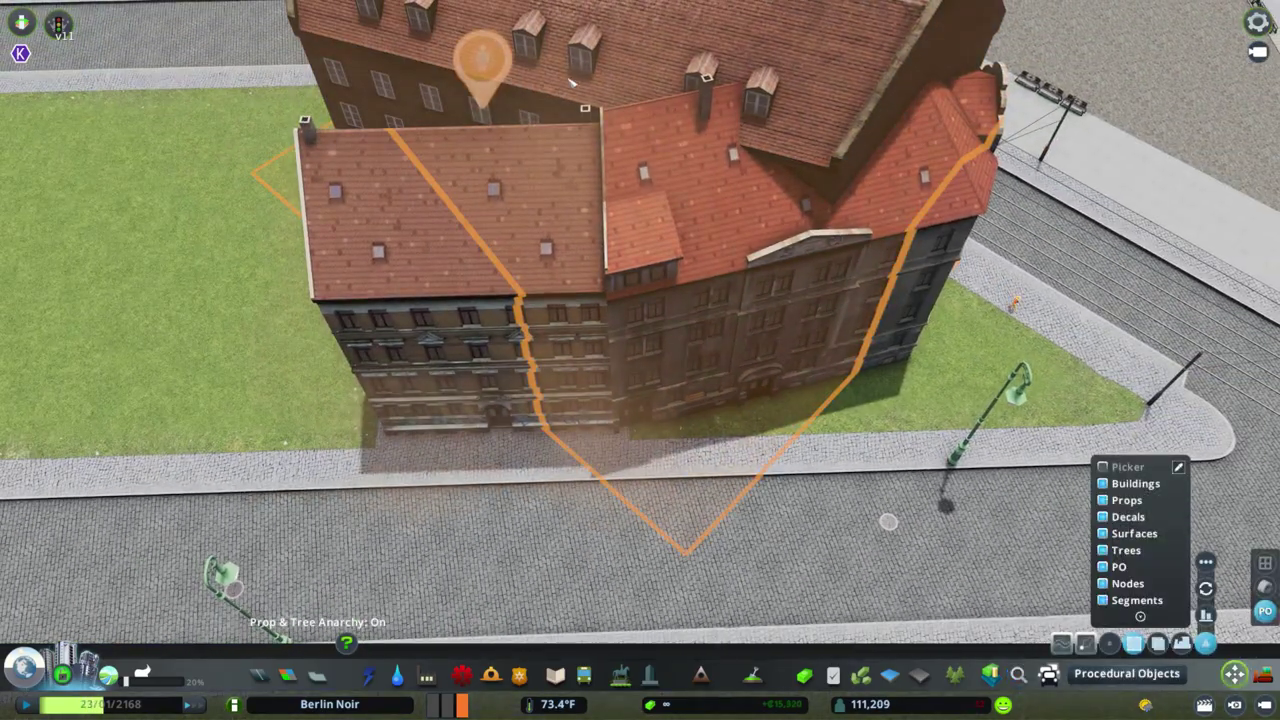
scroll(640, 366, "up", 5)
left_click_drag(640, 366, 494, 206)
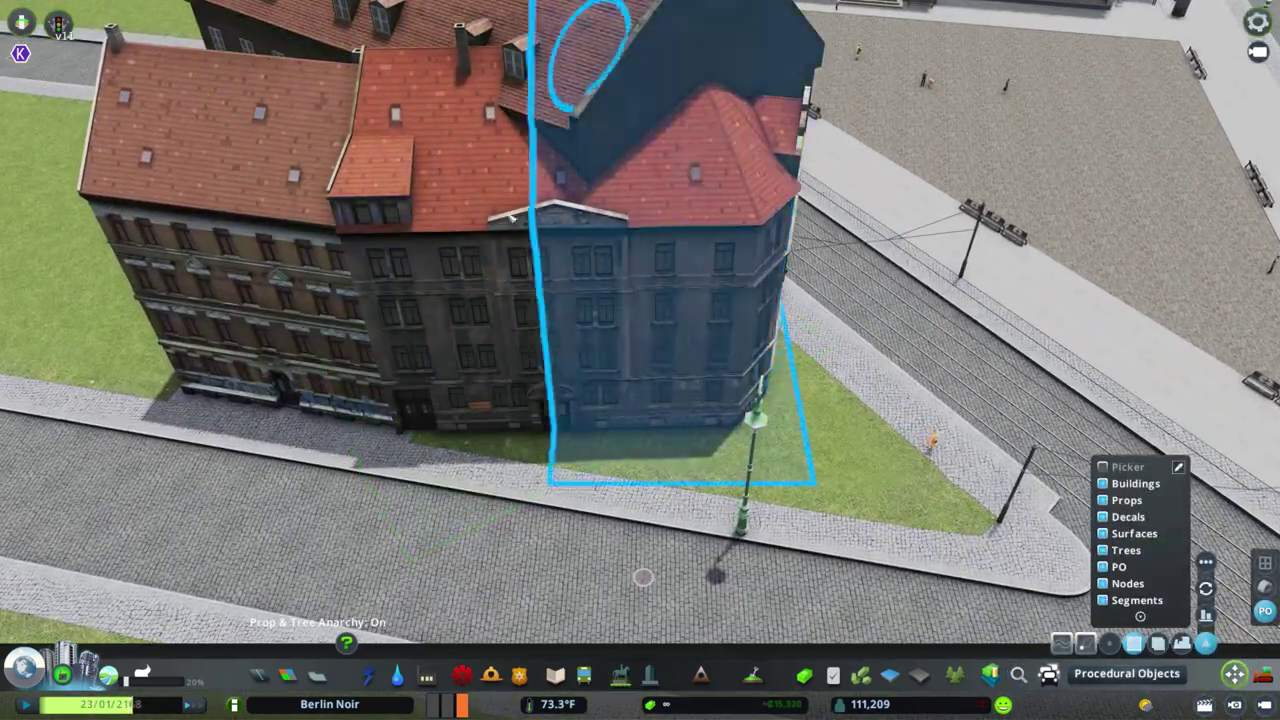
scroll(533, 296, "down", 5)
scroll(523, 309, "up", 5)
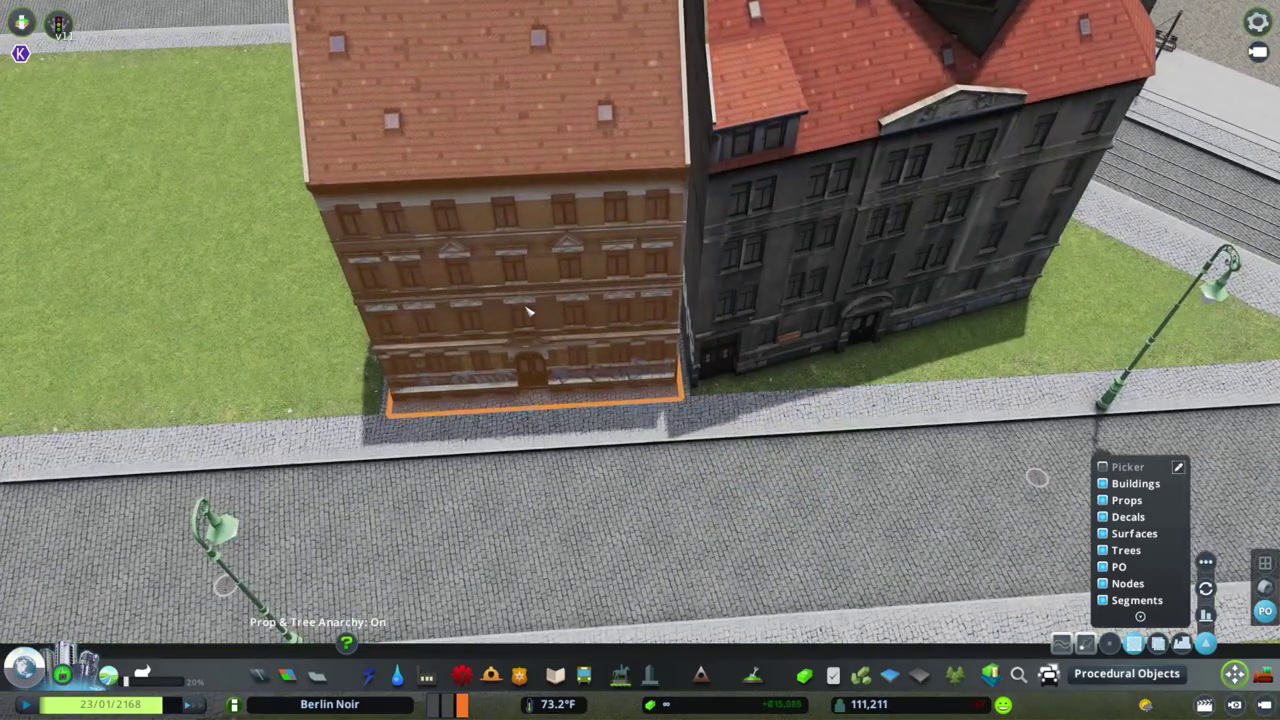
scroll(548, 296, "down", 5)
scroll(548, 296, "up", 3)
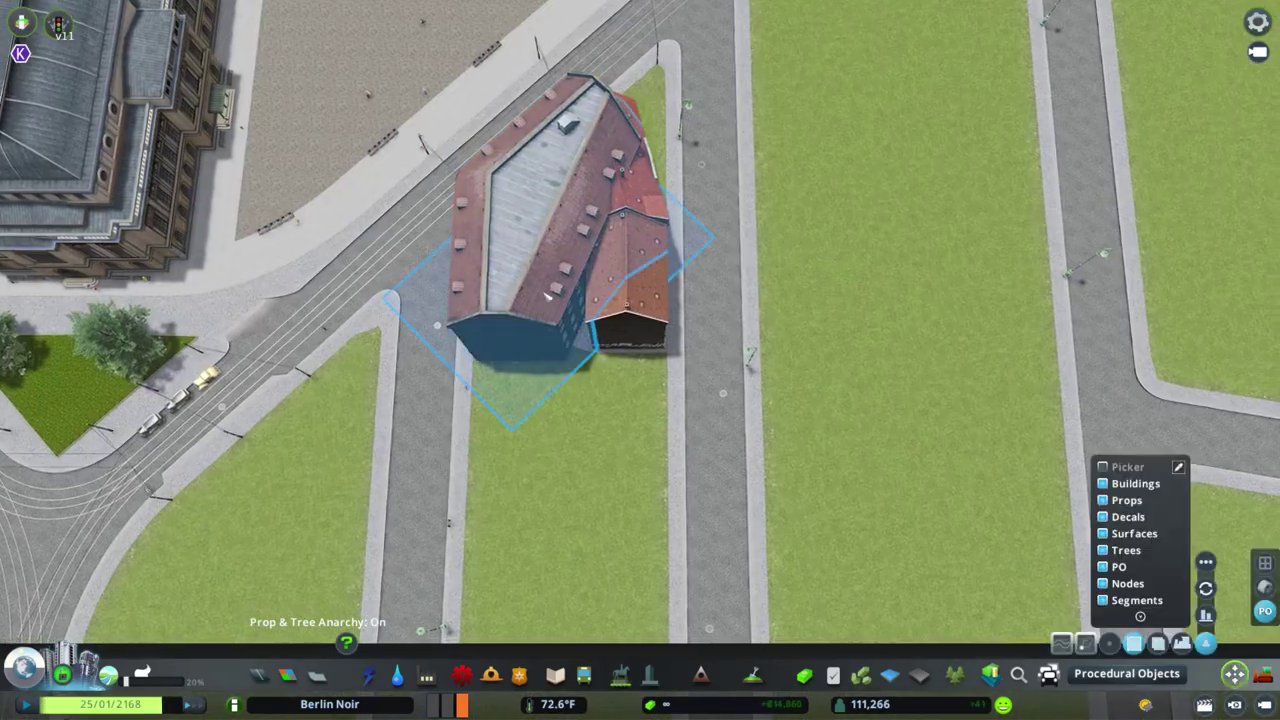
left_click_drag(612, 278, 602, 264)
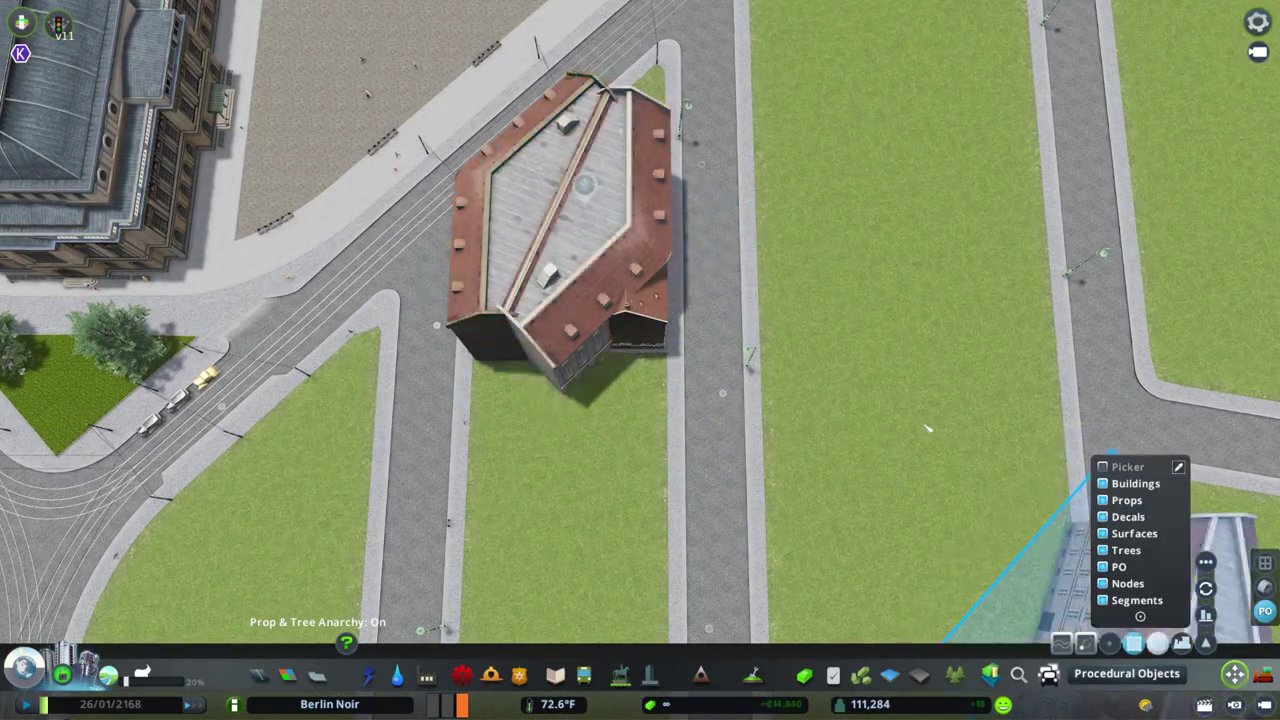
scroll(548, 353, "up", 4)
Circle the camera around German Corner Building 4 and open its information panel.
key("q")
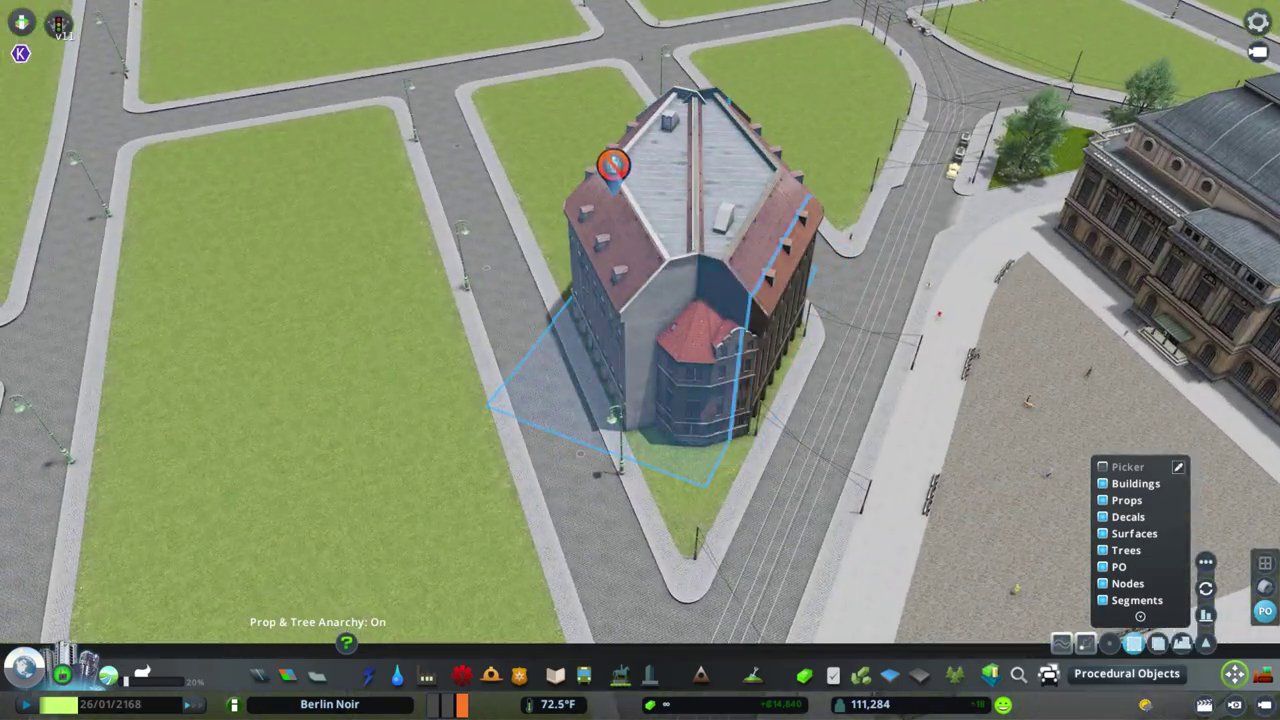
scroll(720, 208, "up", 5)
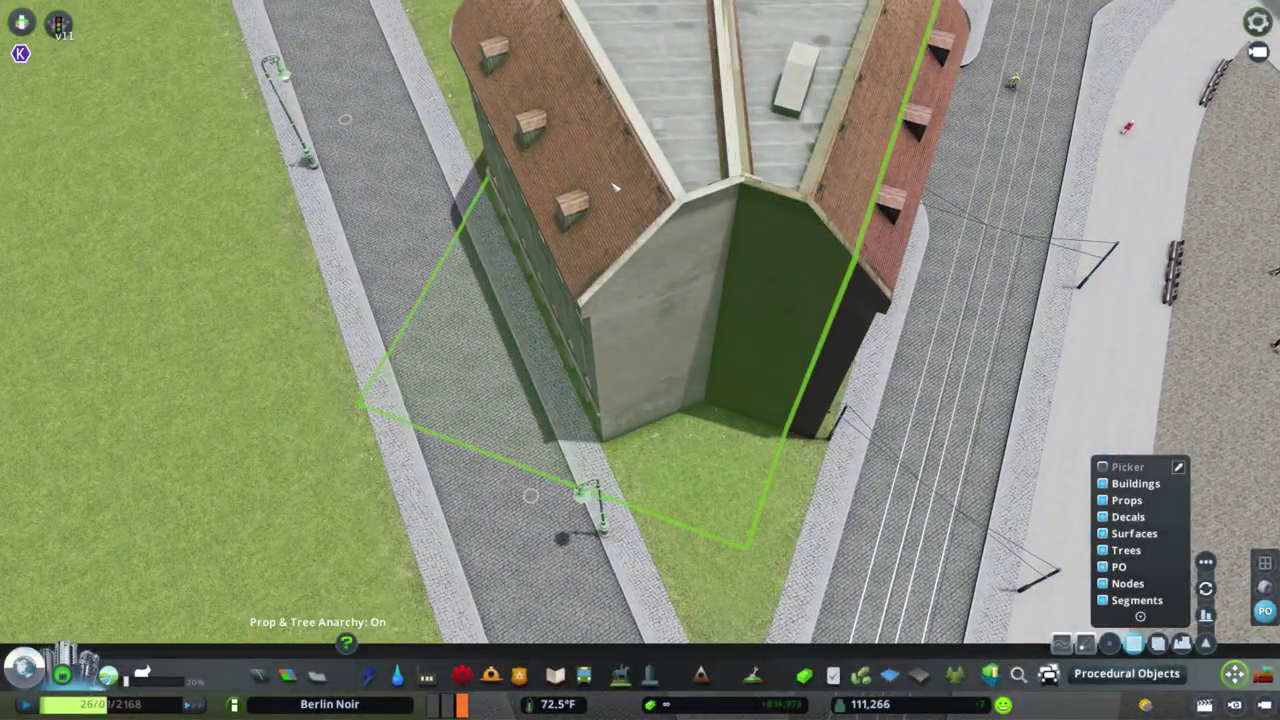
key("q")
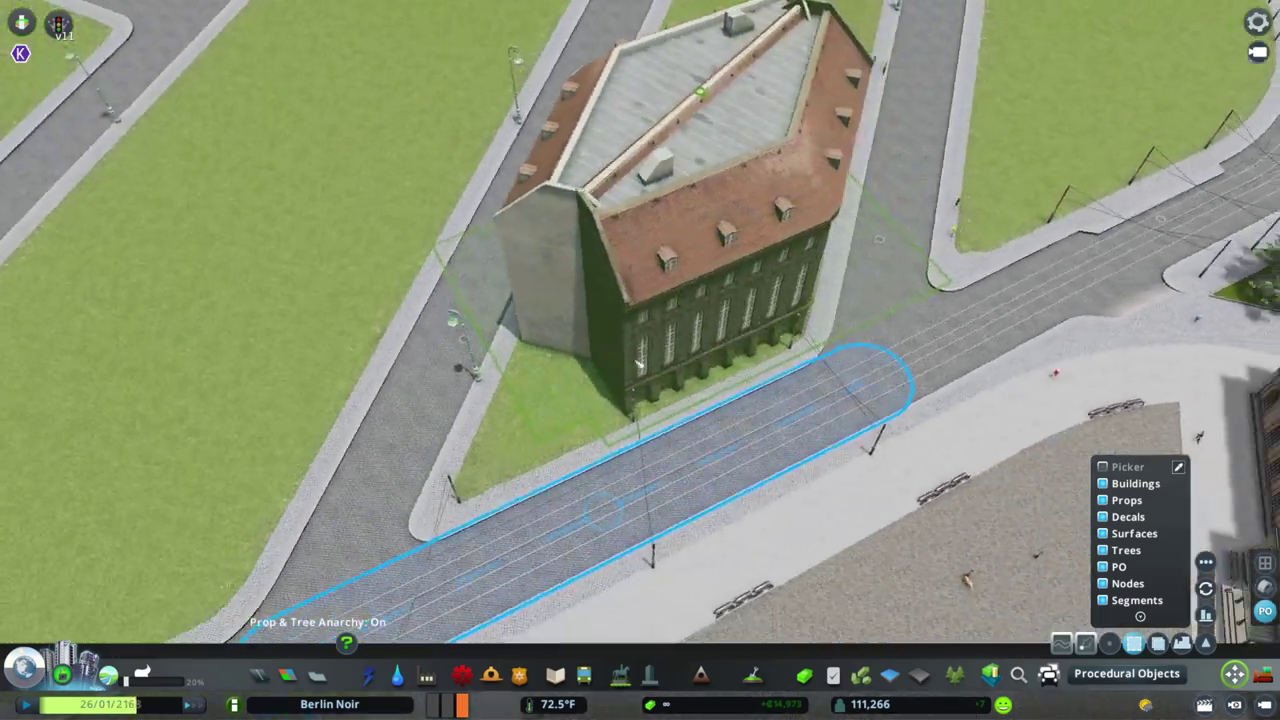
scroll(713, 362, "up", 3)
key("q")
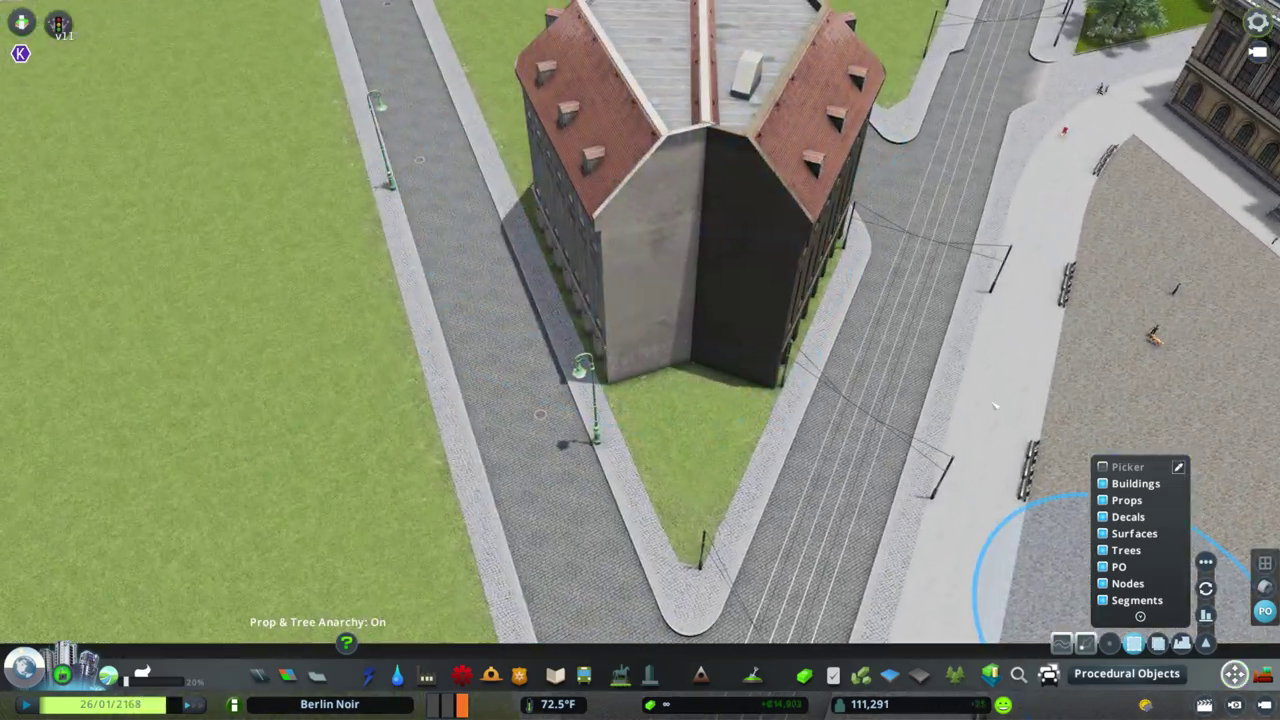
key("Escape")
left_click(823, 360)
Bring in the larger red-roofed arcaded corner block with Move It and tilt the view to inspect its facades.
key("q")
key("q")
key("Escape")
scroll(745, 412, "up", 2)
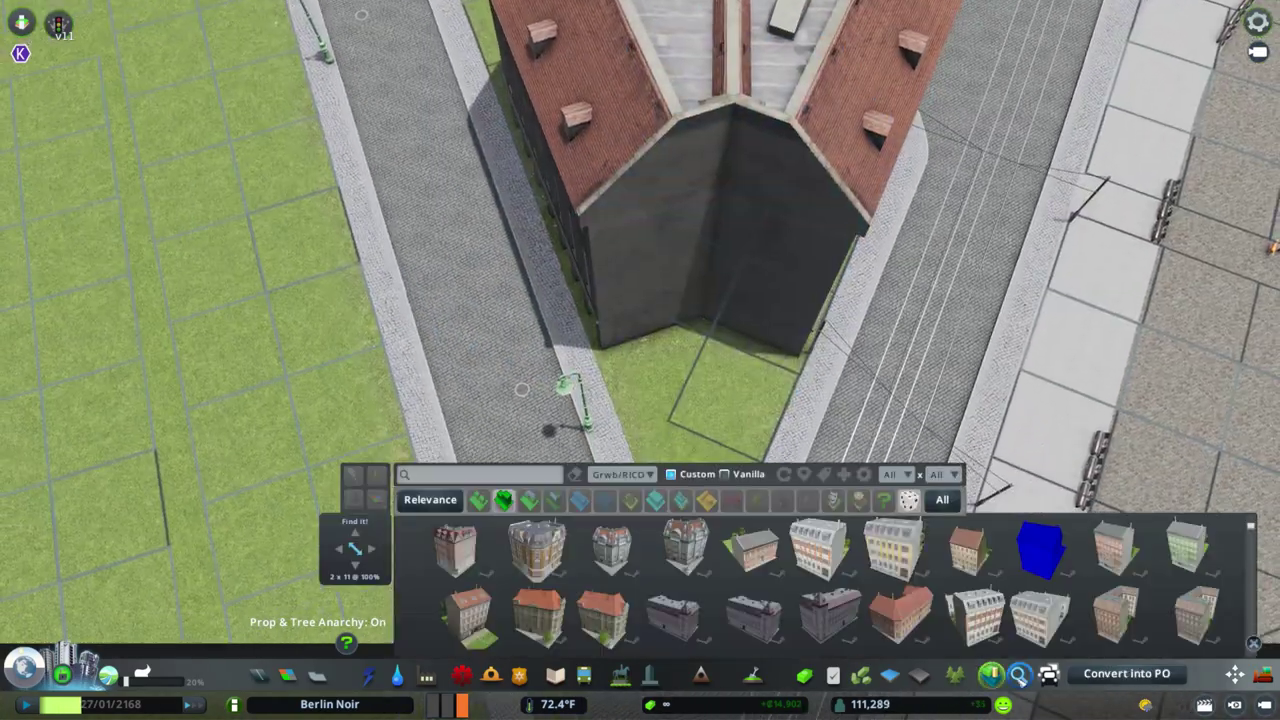
key("m")
key("r")
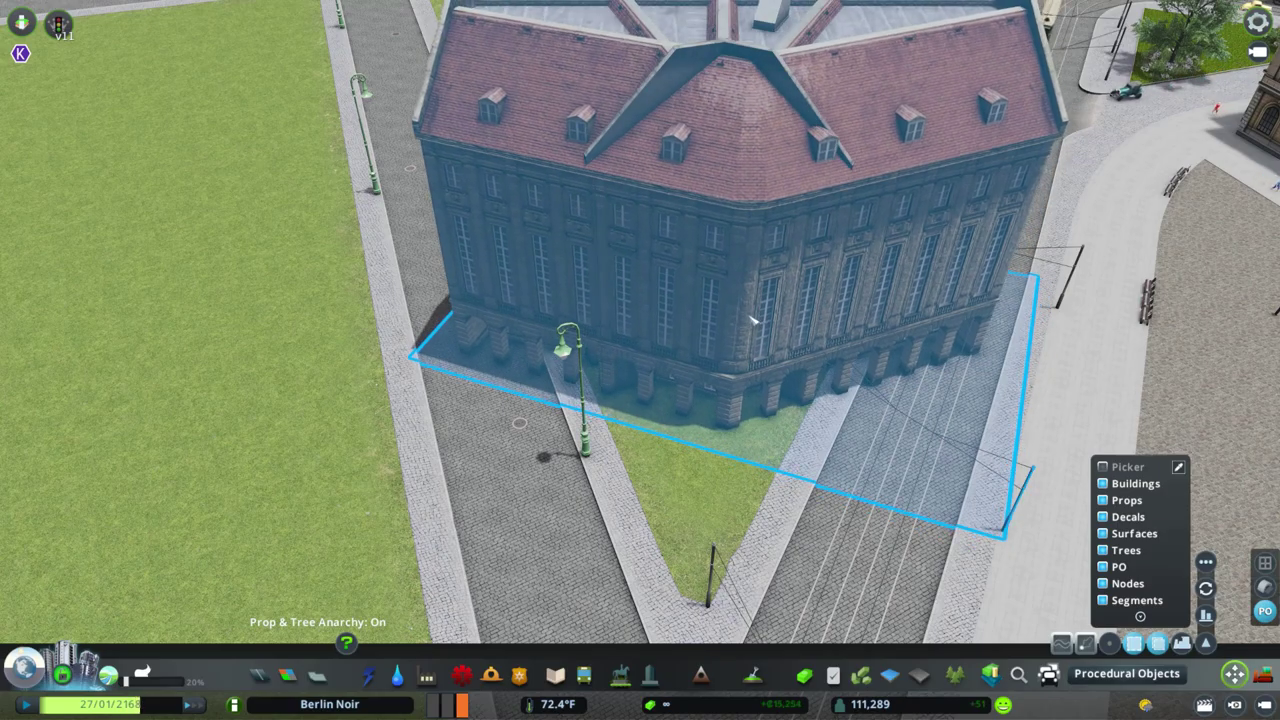
key("f")
key("r")
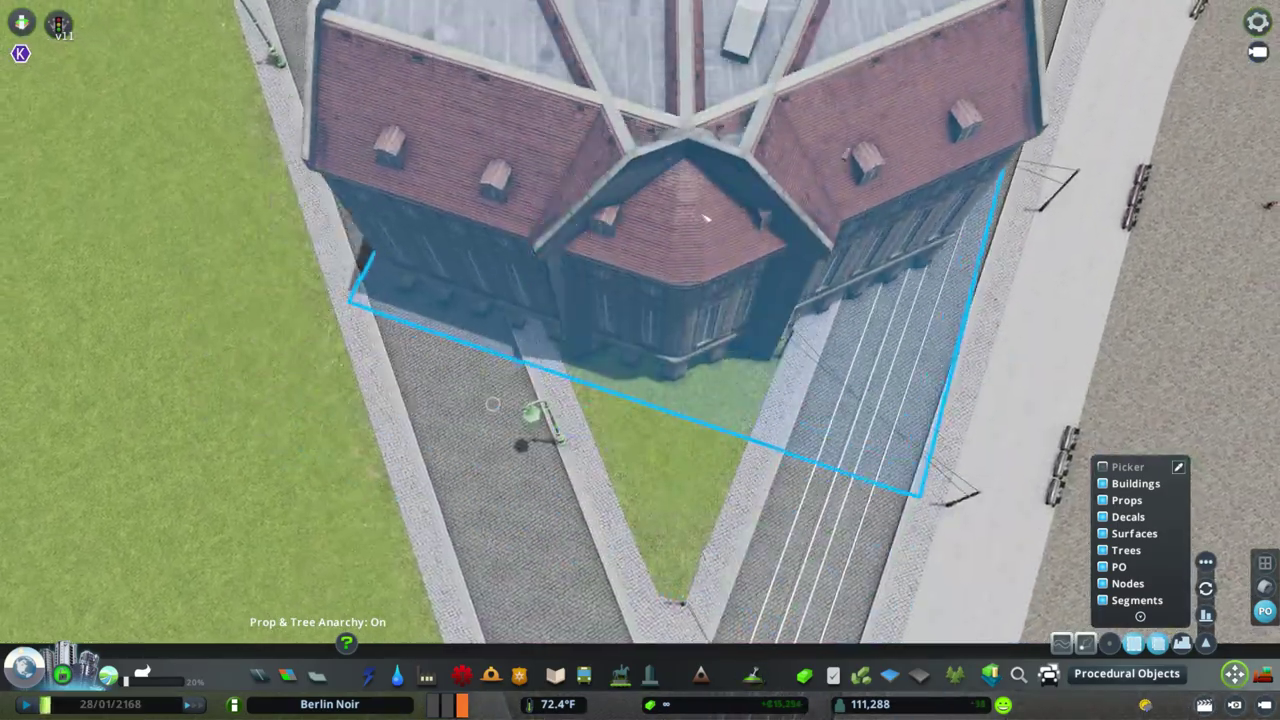
key("s")
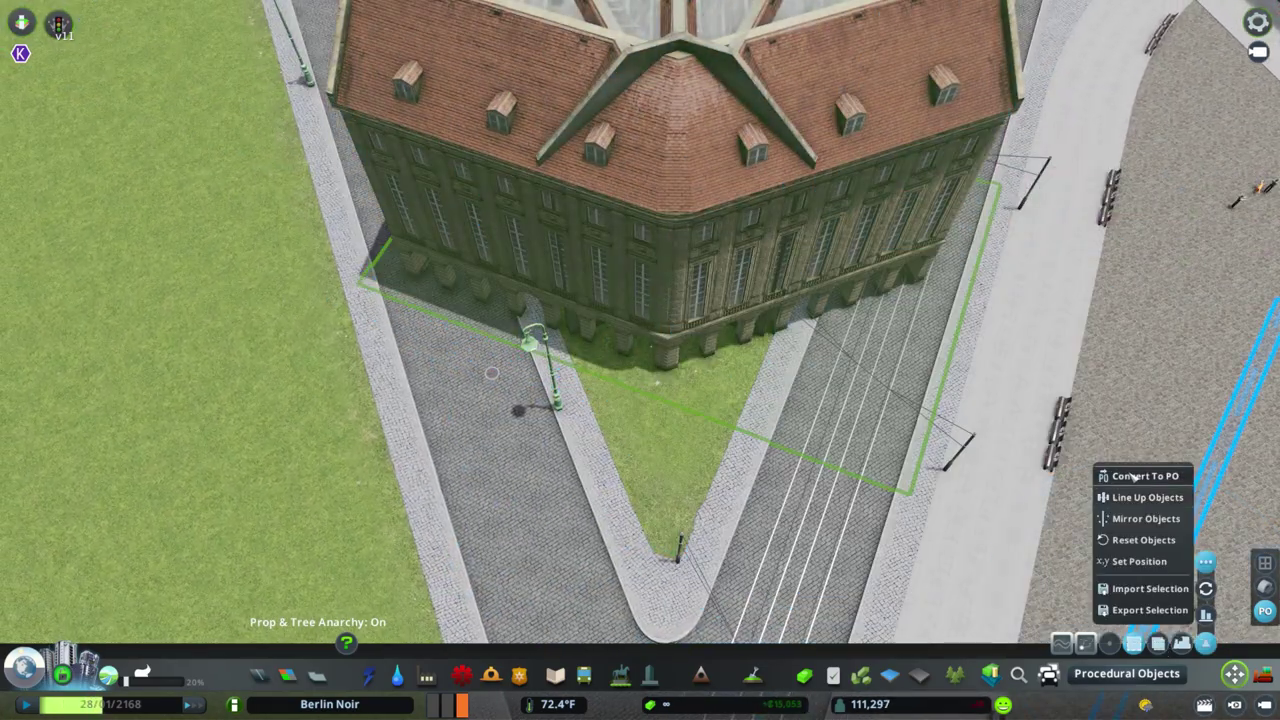
Convert the arcaded building to a procedural object and drag its roof and facade vertices to fit the wedge.
left_click(1133, 477)
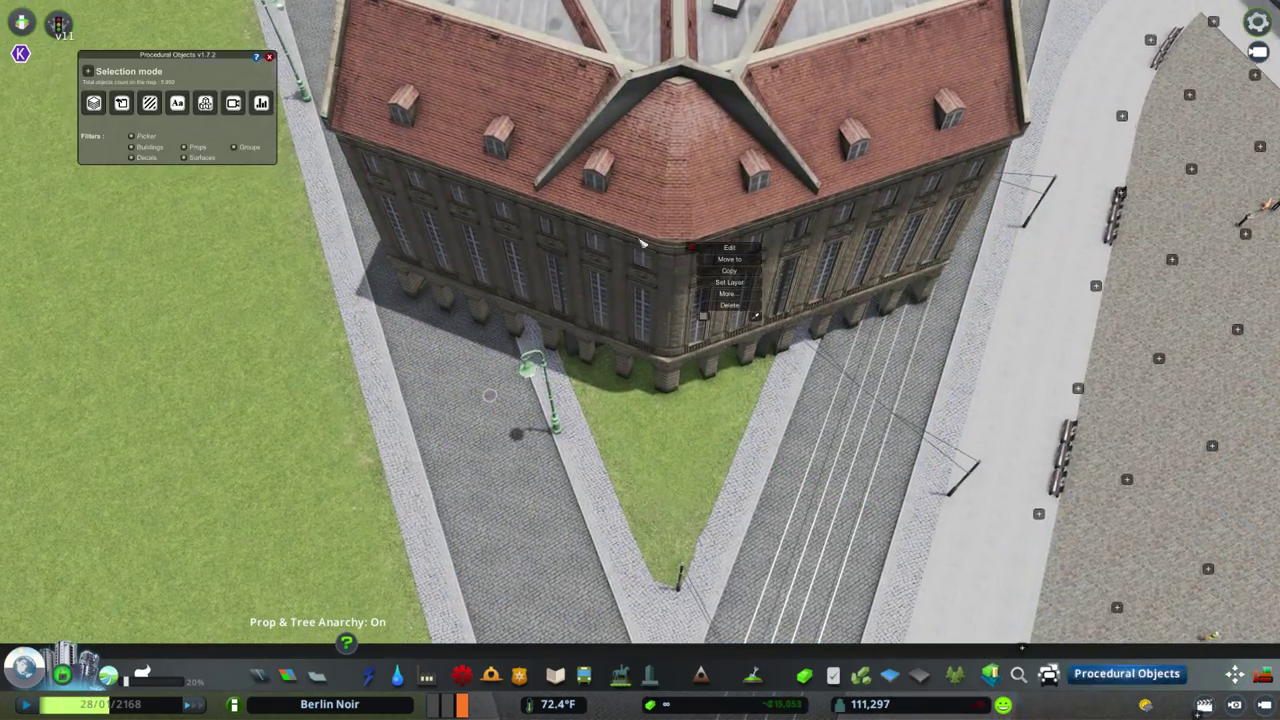
key("Tab")
left_click_drag(597, 393, 460, 170)
key("s")
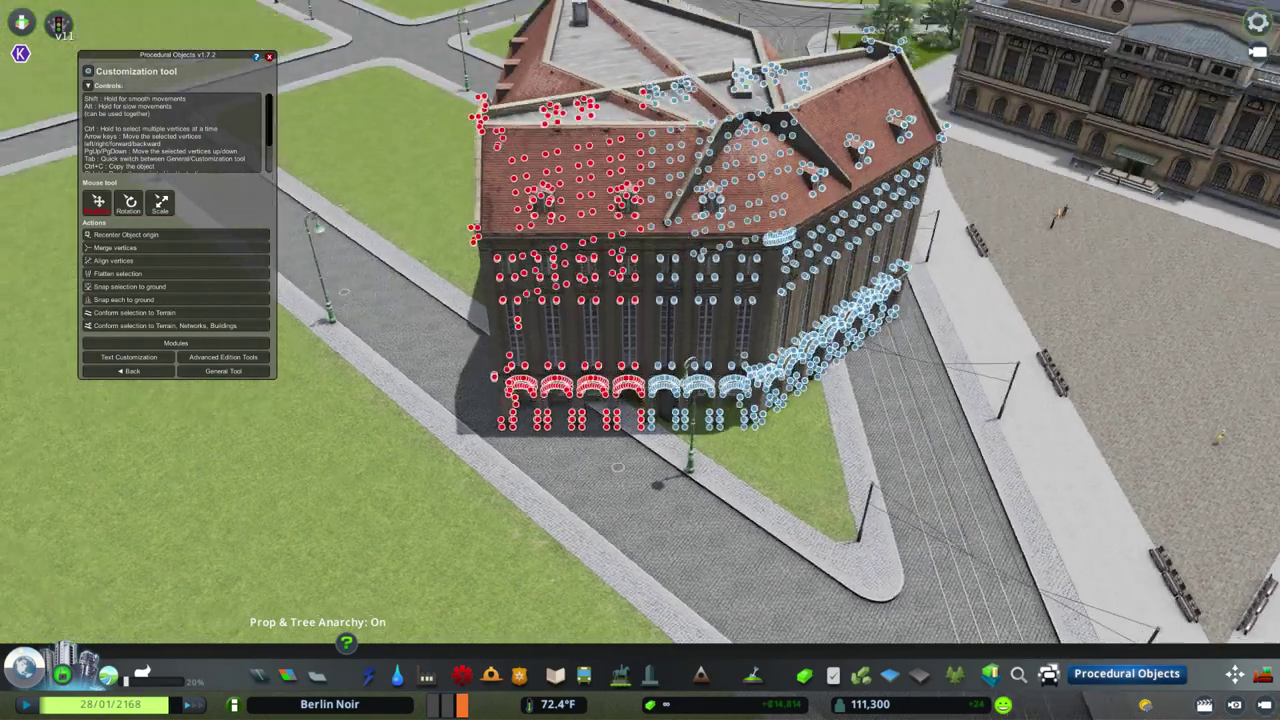
scroll(750, 374, "up", 5)
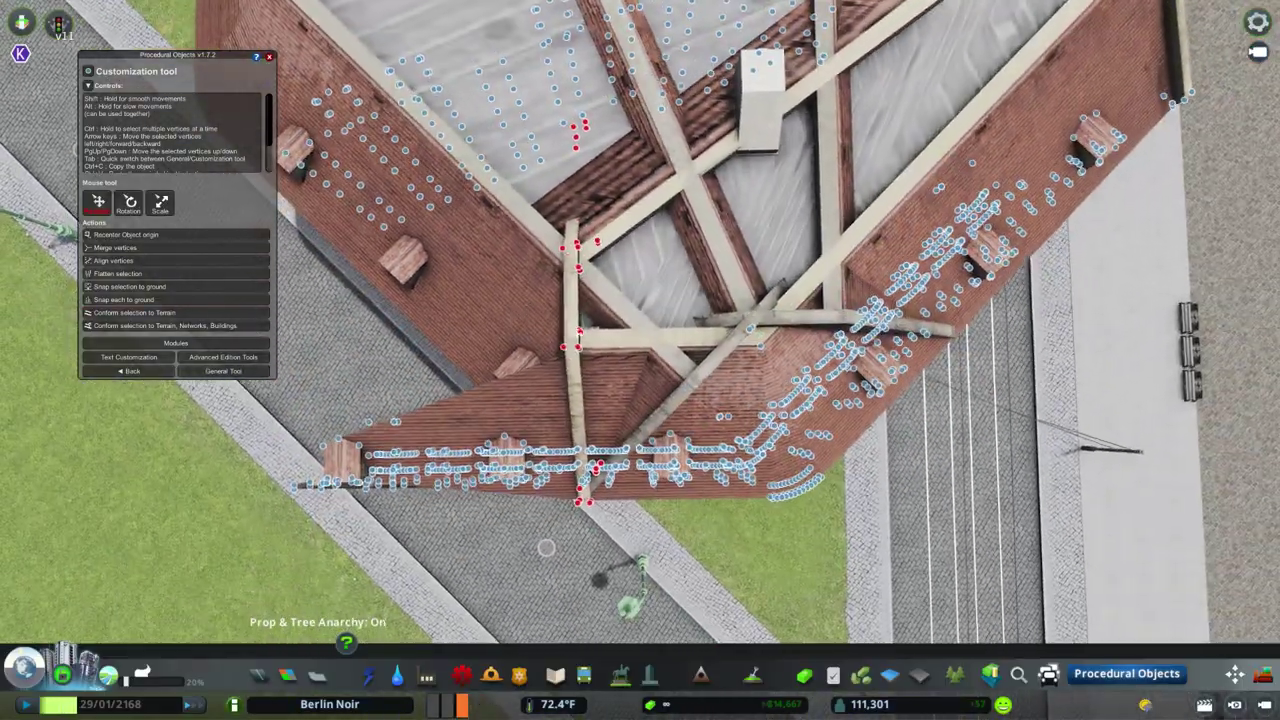
left_click_drag(575, 370, 660, 494)
scroll(1063, 234, "down", 5)
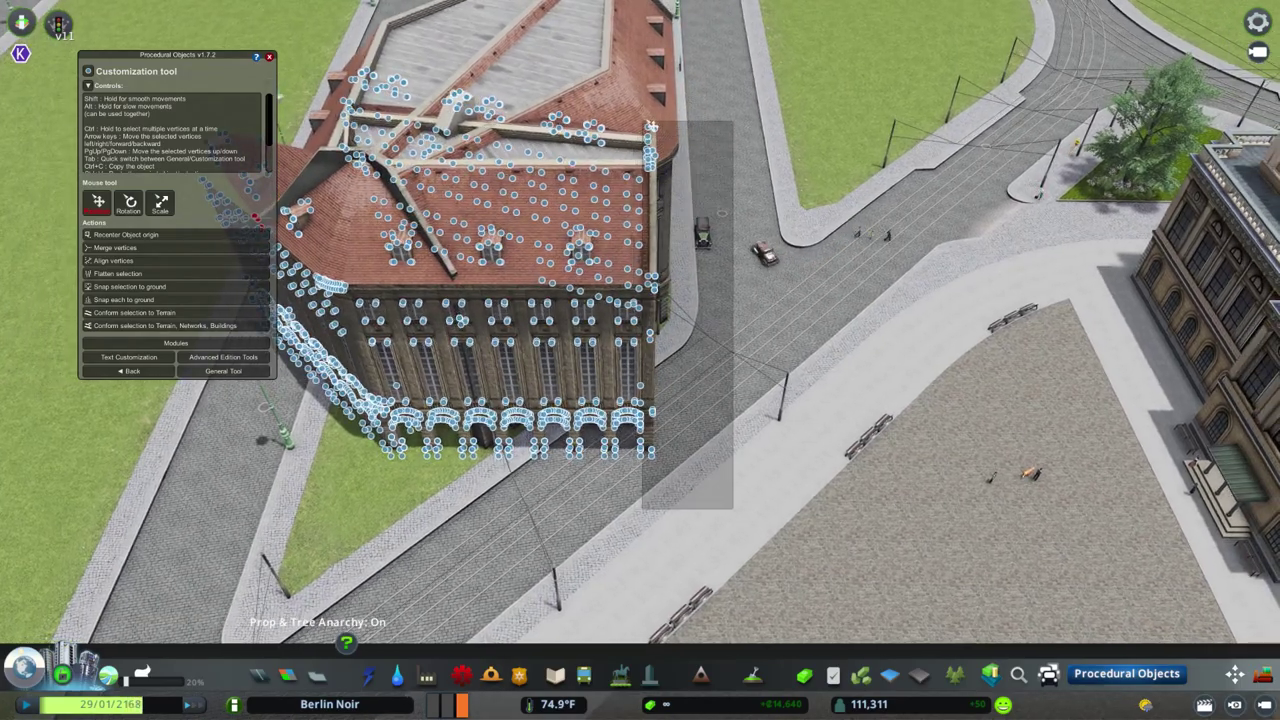
left_click_drag(651, 125, 733, 326)
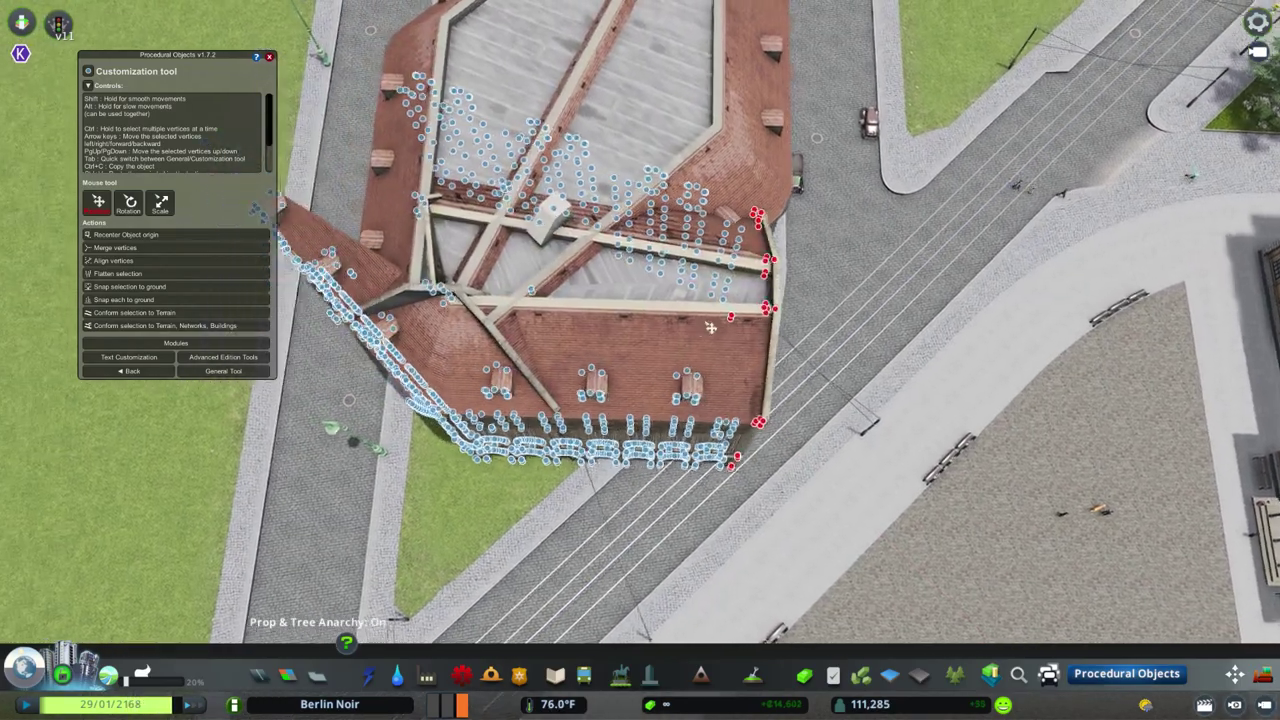
left_click_drag(570, 318, 591, 321)
scroll(395, 305, "up", 2)
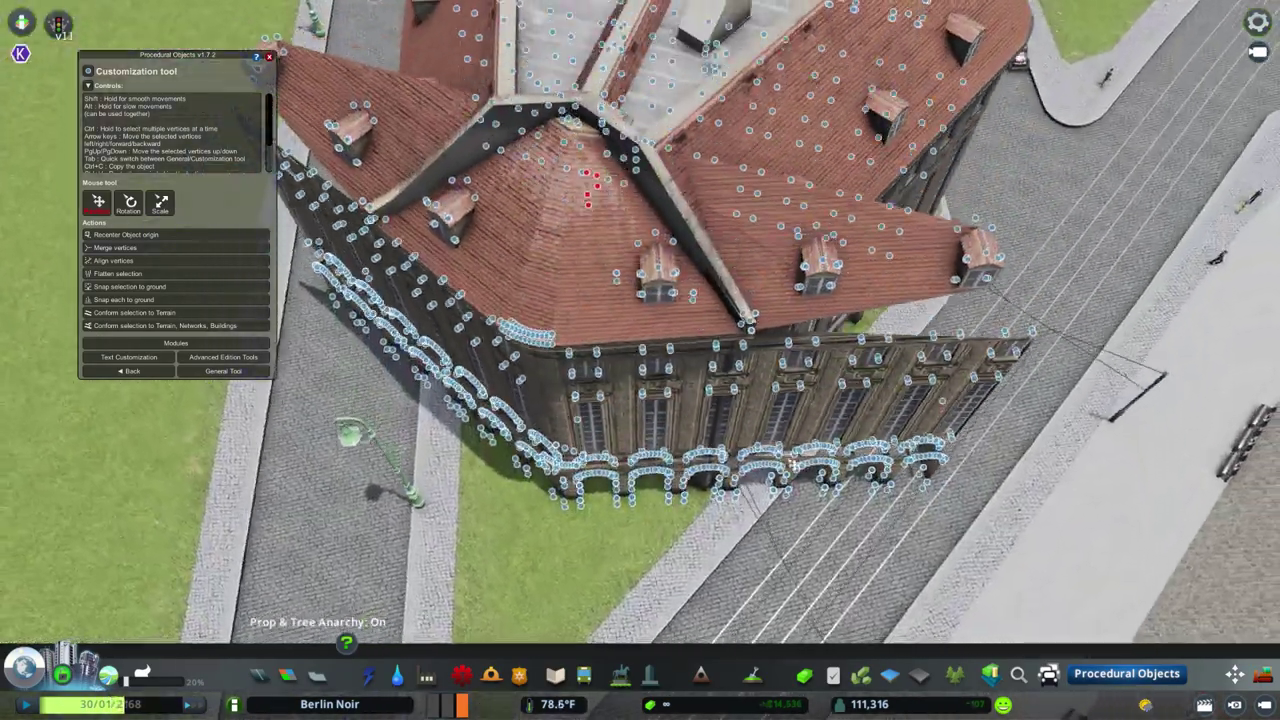
Flatten the right facade section's vertices into line and return to object selection.
key("q")
left_click_drag(631, 330, 630, 329)
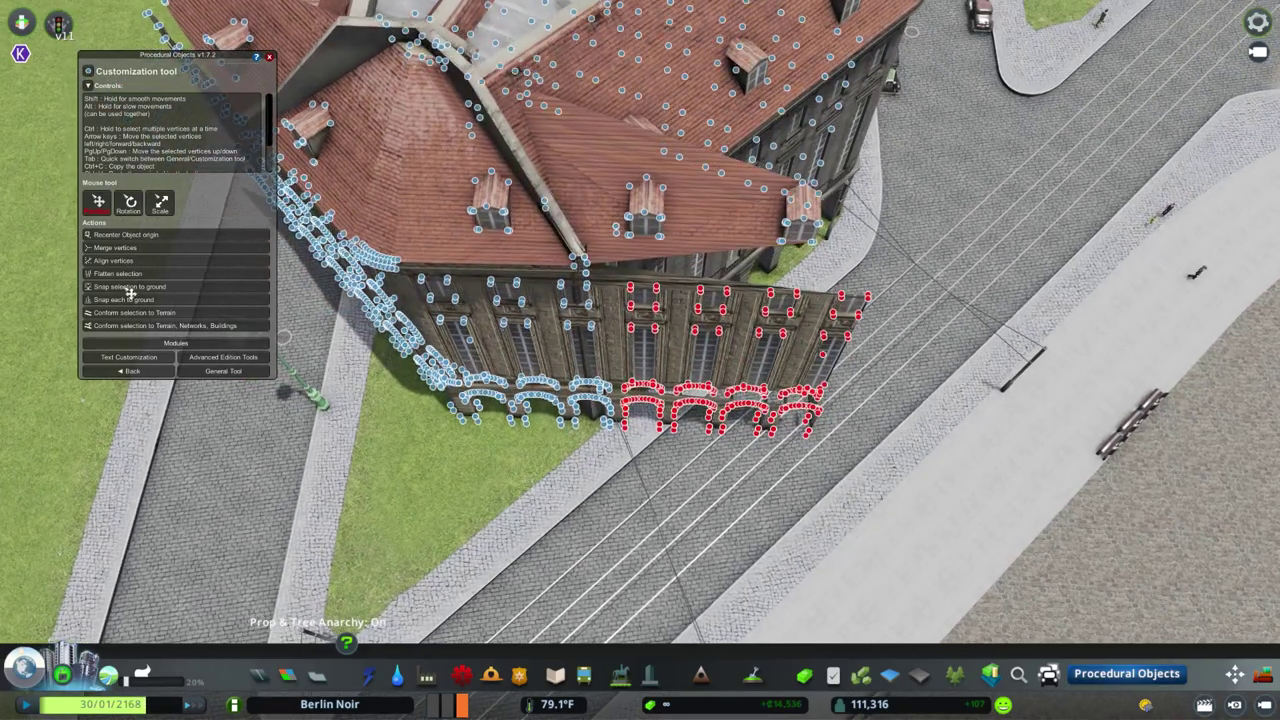
left_click(135, 272)
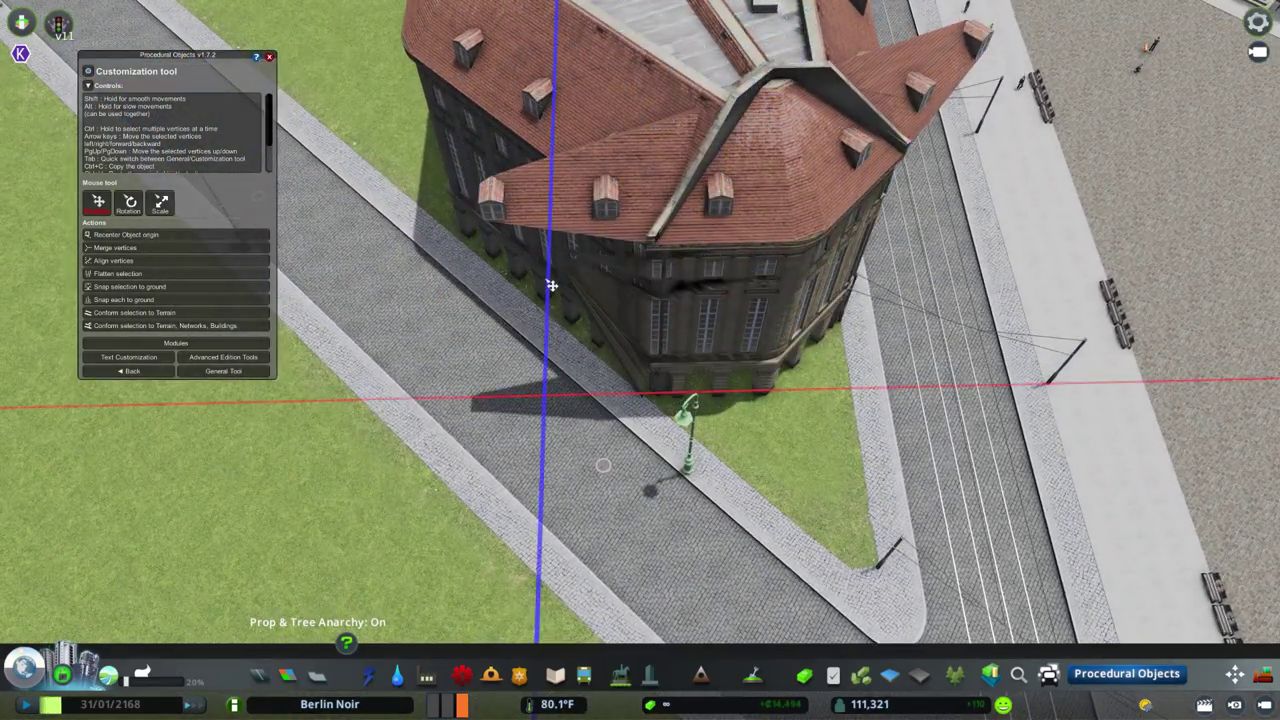
left_click(709, 250)
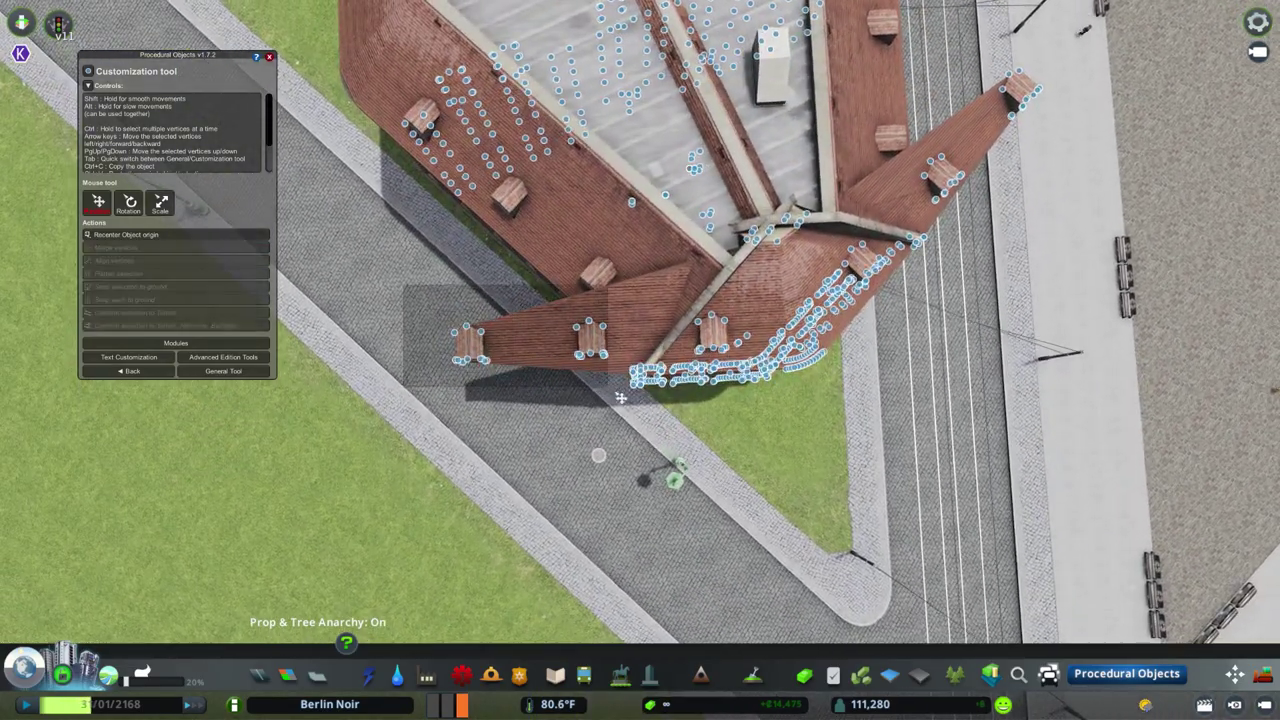
key("e")
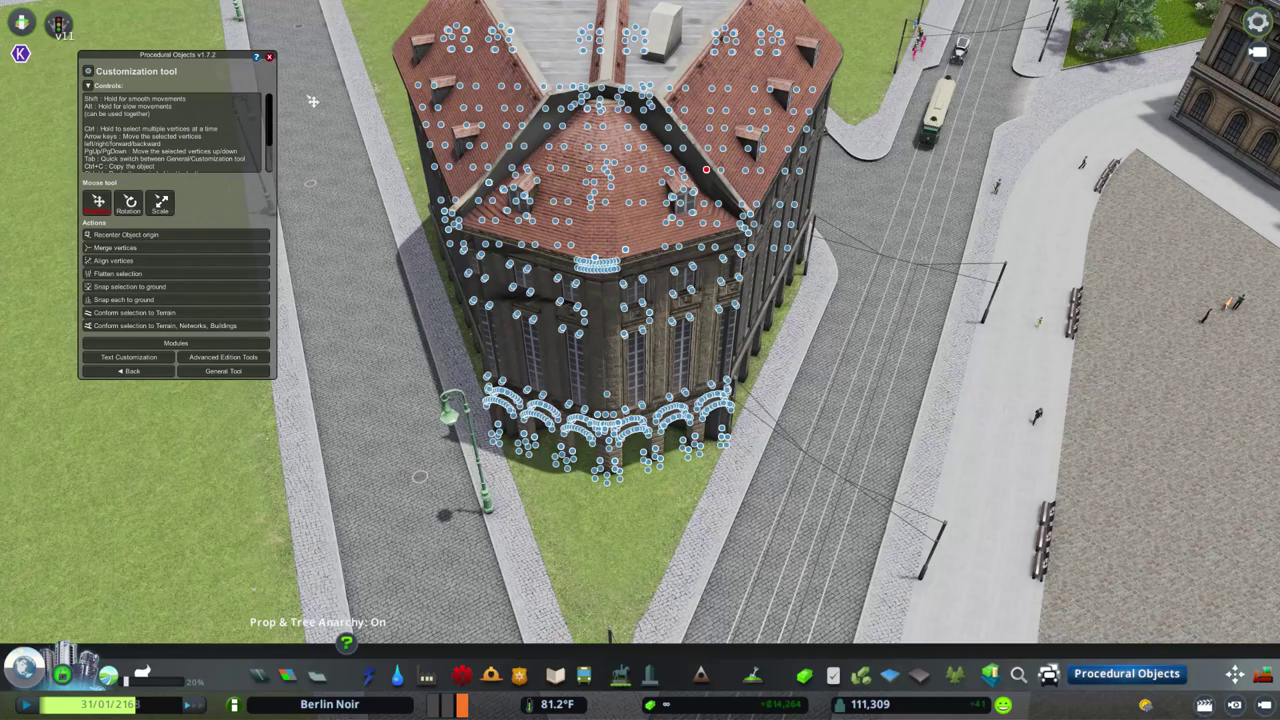
right_click(628, 366)
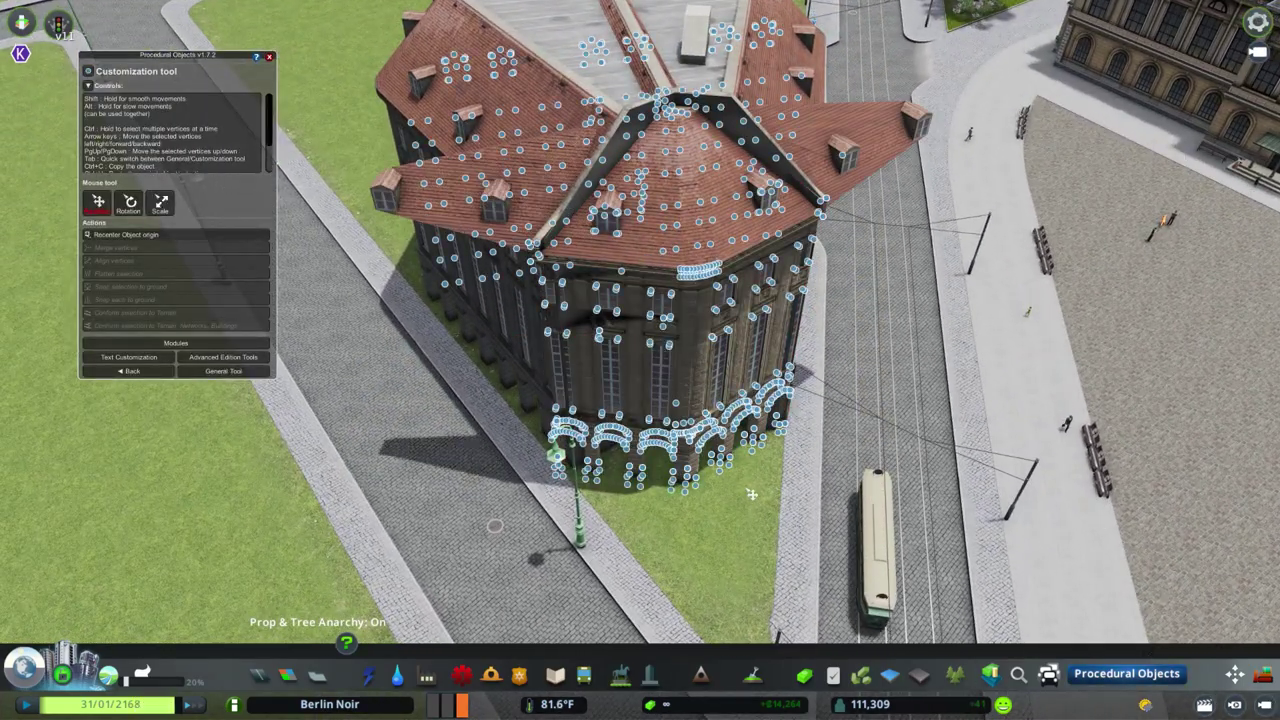
key("e")
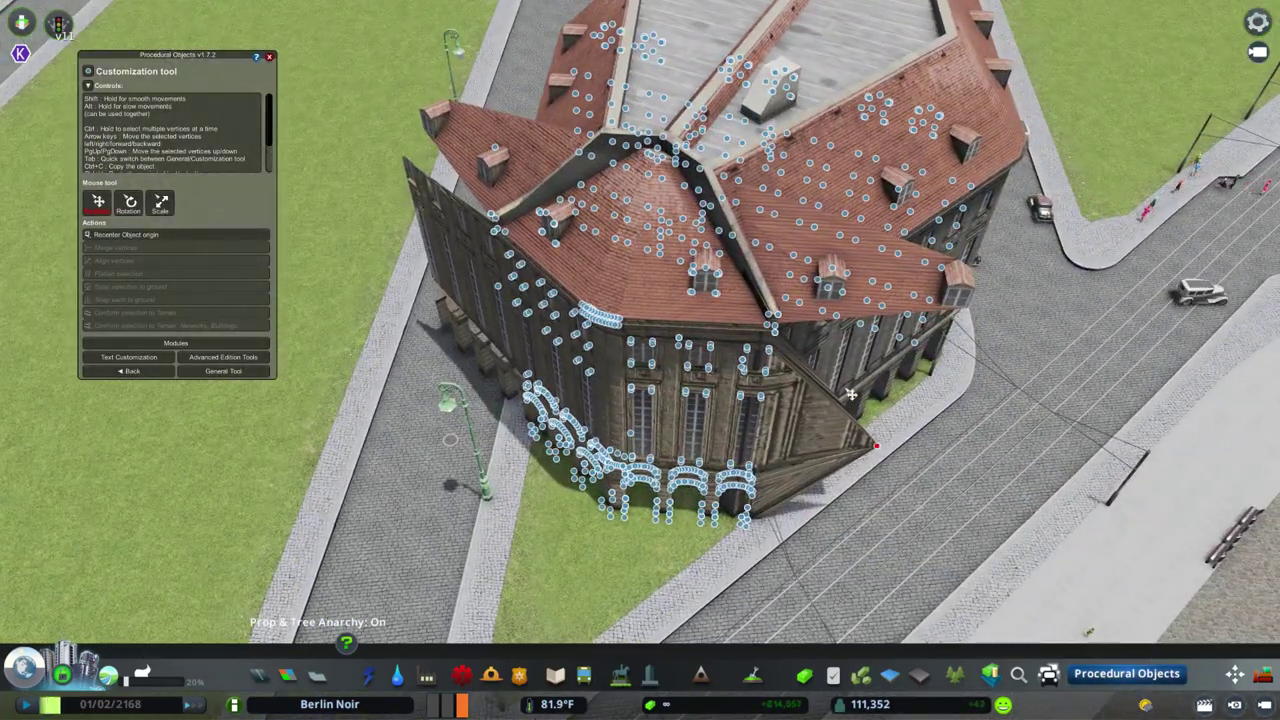
key("Tab")
key("Tab")
Open the building's shape for editing and stretch its facade vertices toward the upper left.
key("Escape")
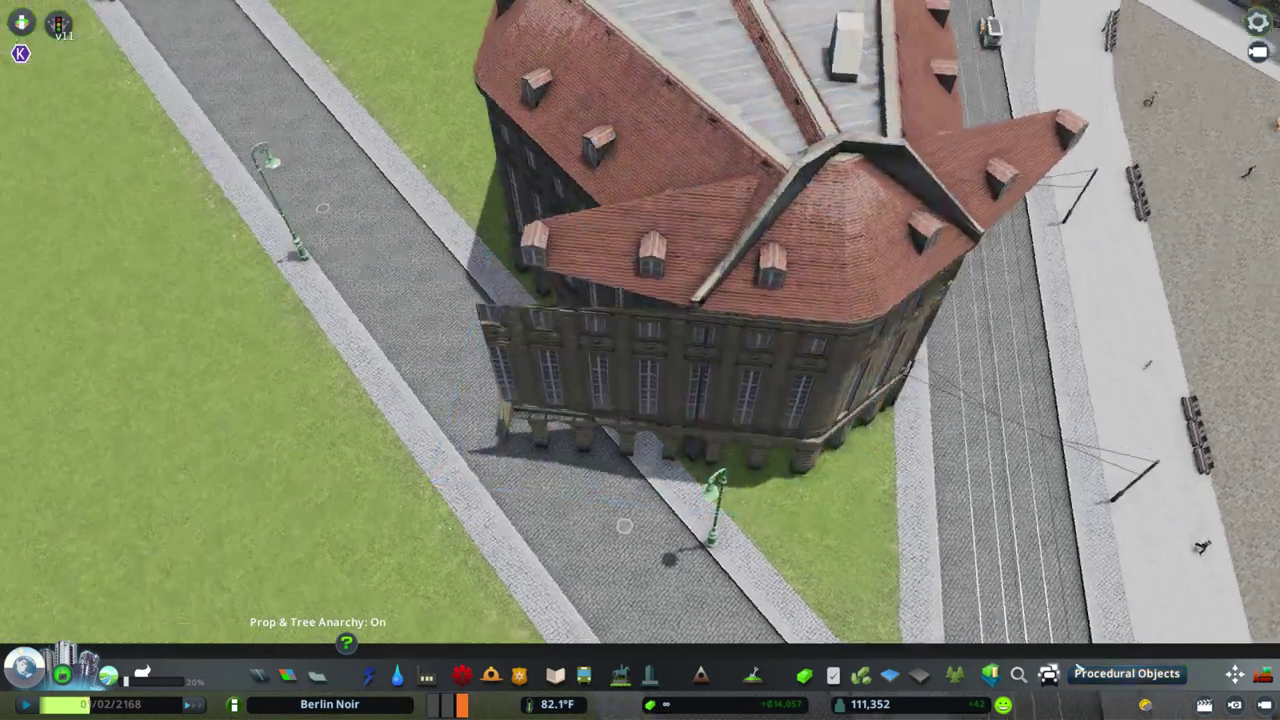
left_click(657, 212)
left_click(814, 352)
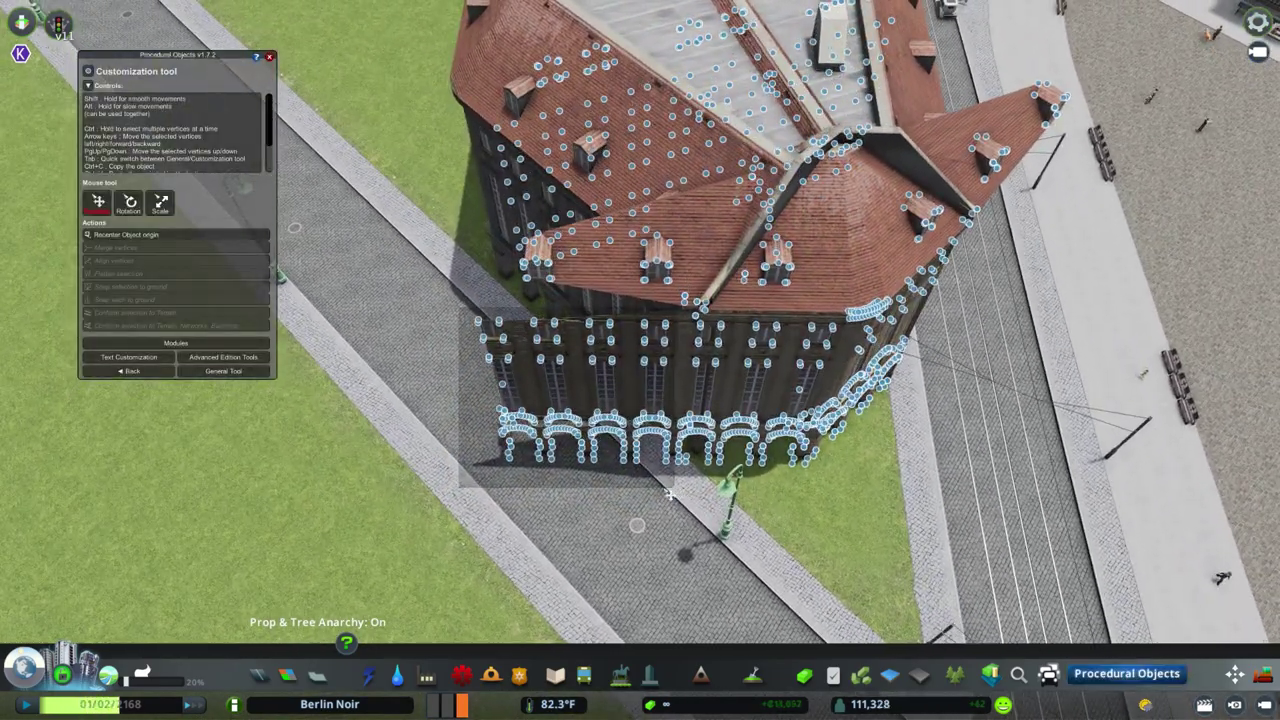
left_click_drag(494, 420, 540, 400)
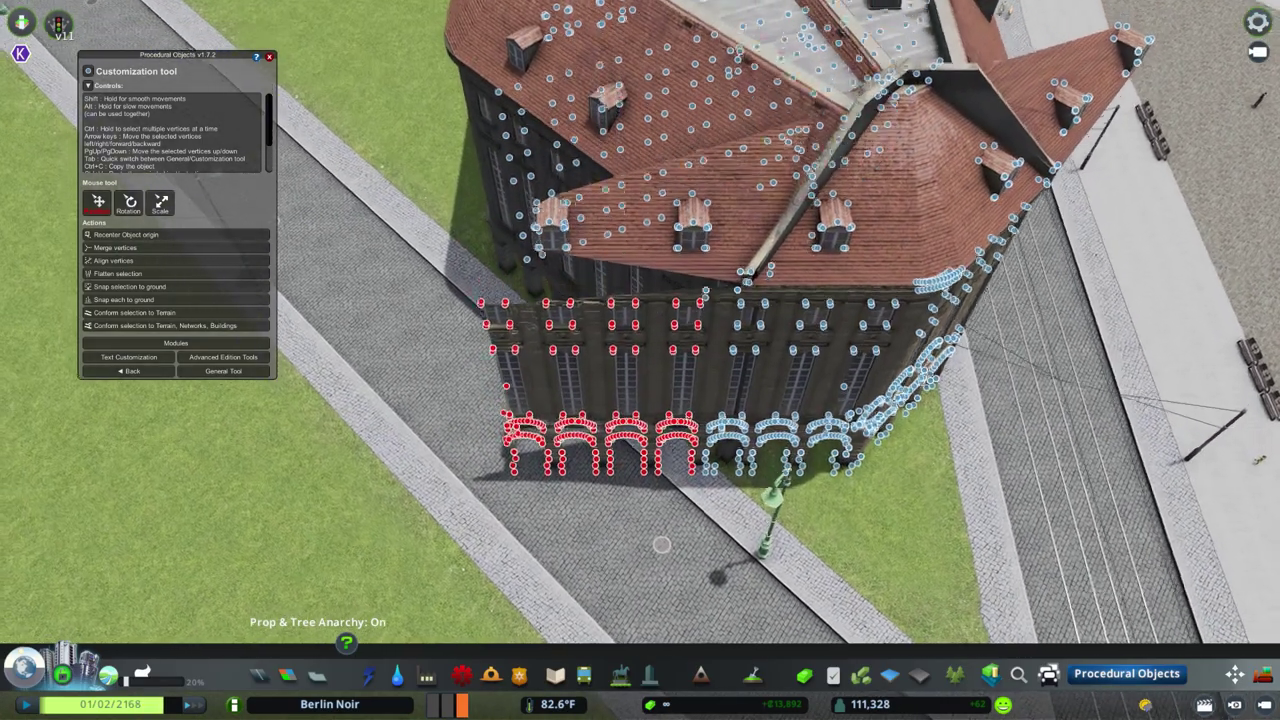
left_click_drag(444, 290, 585, 525)
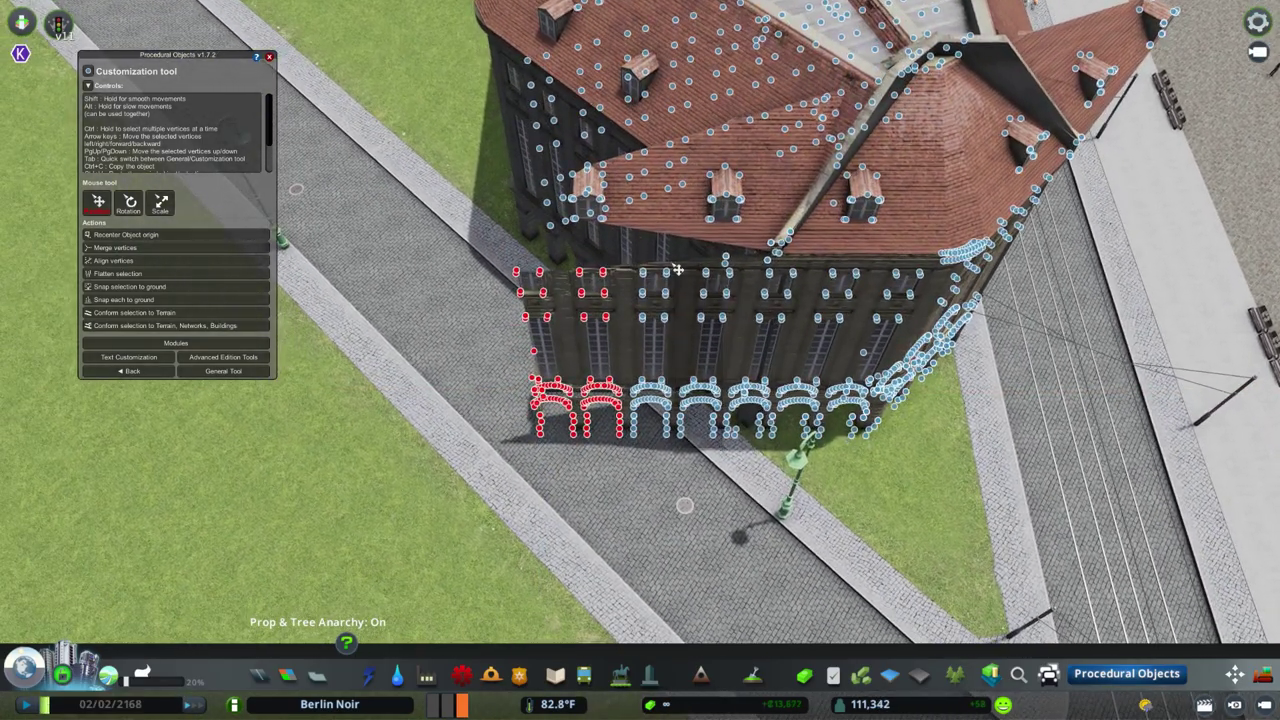
left_click_drag(716, 292, 668, 466)
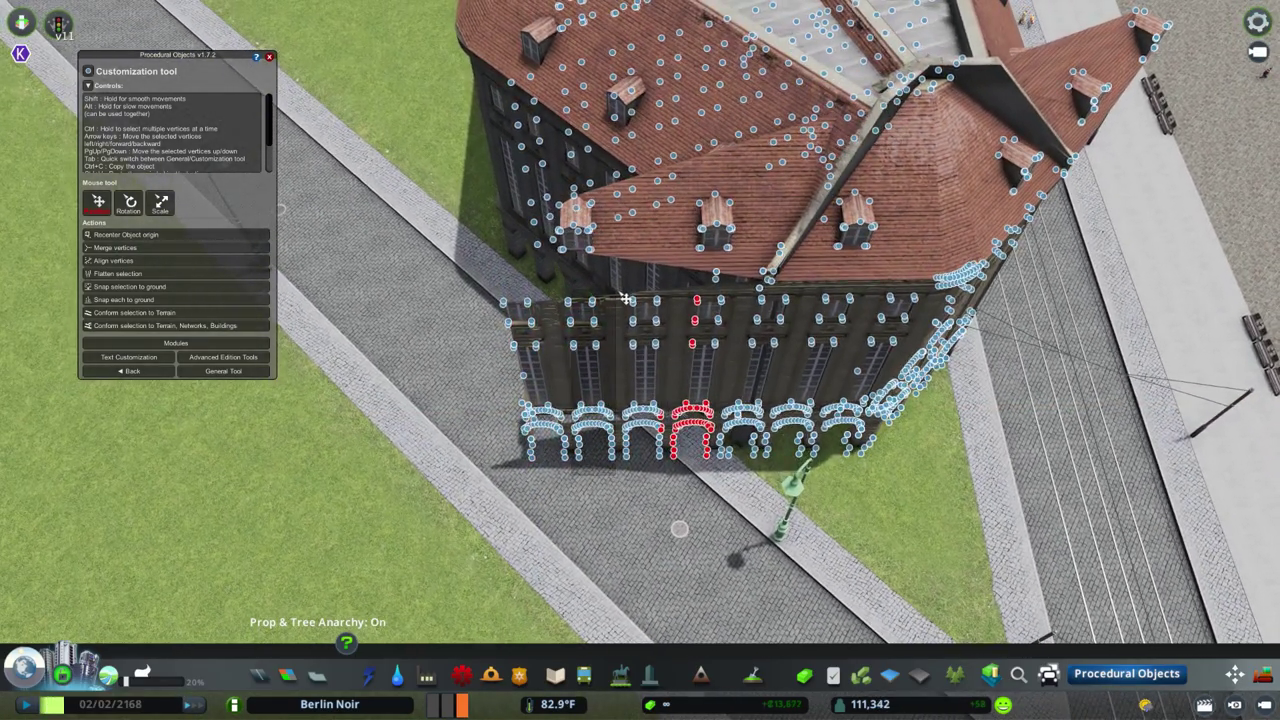
key("ctrl+z")
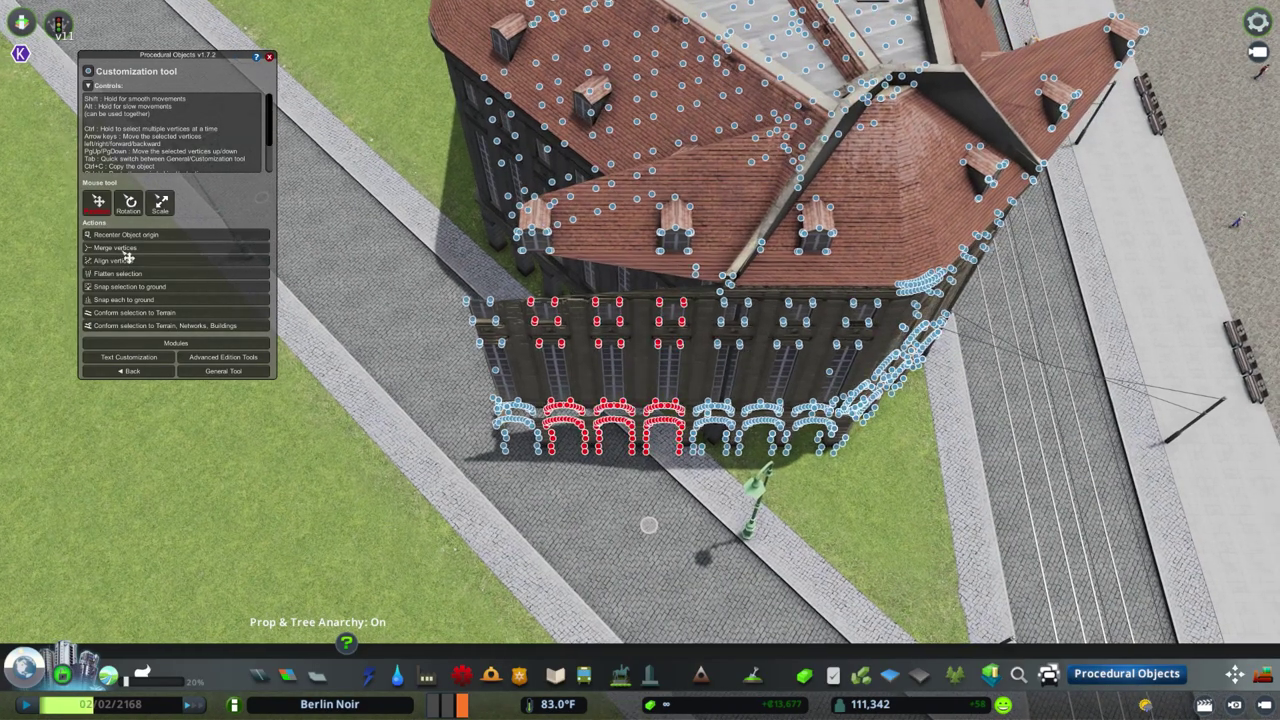
left_click_drag(649, 369, 649, 440)
key("ctrl+z")
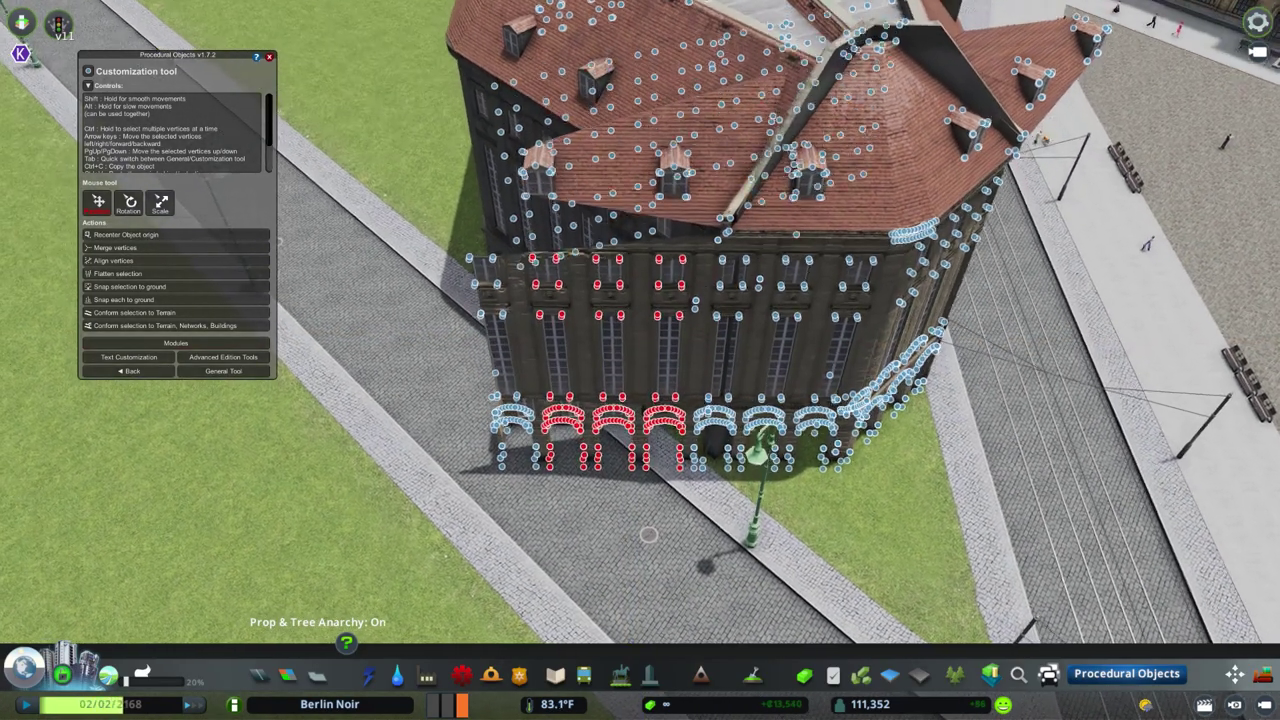
left_click_drag(649, 369, 745, 315)
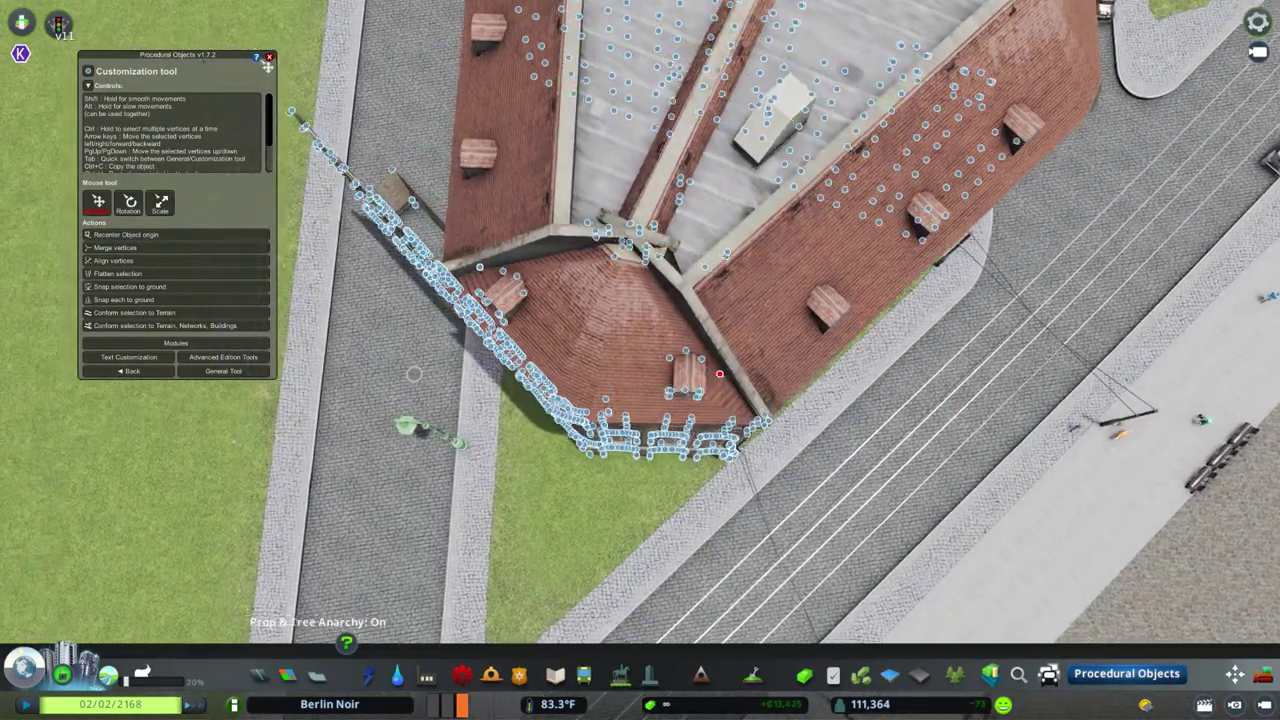
key("Escape")
Reopen the building as a procedural object and select its left-end vertex group.
key("m")
scroll(645, 370, "down", 2)
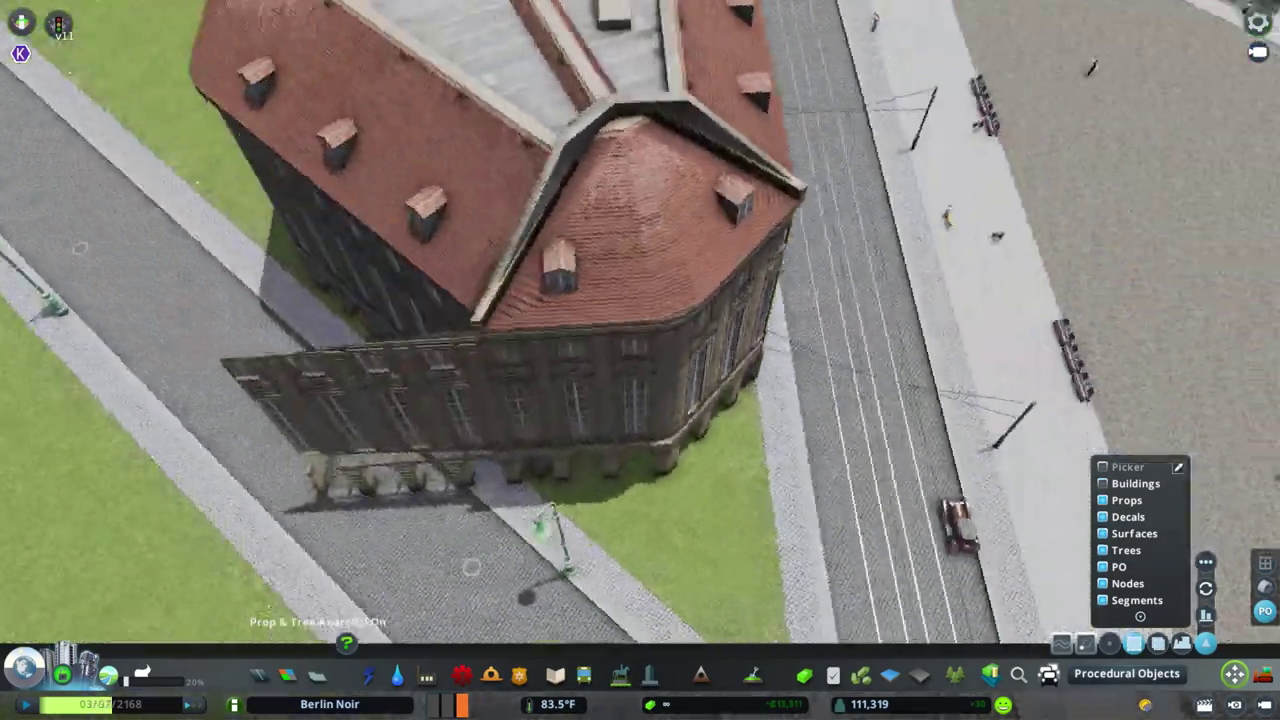
key("ctrl+p")
left_click(733, 255)
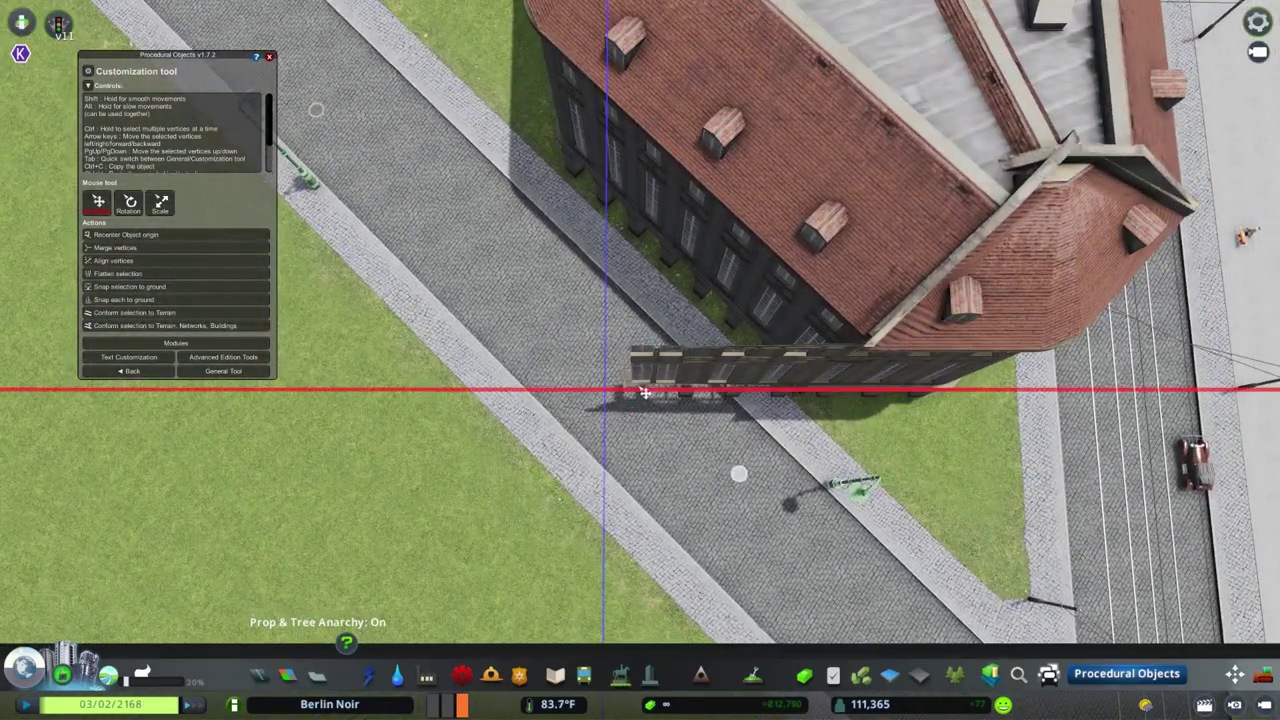
left_click_drag(645, 393, 643, 391)
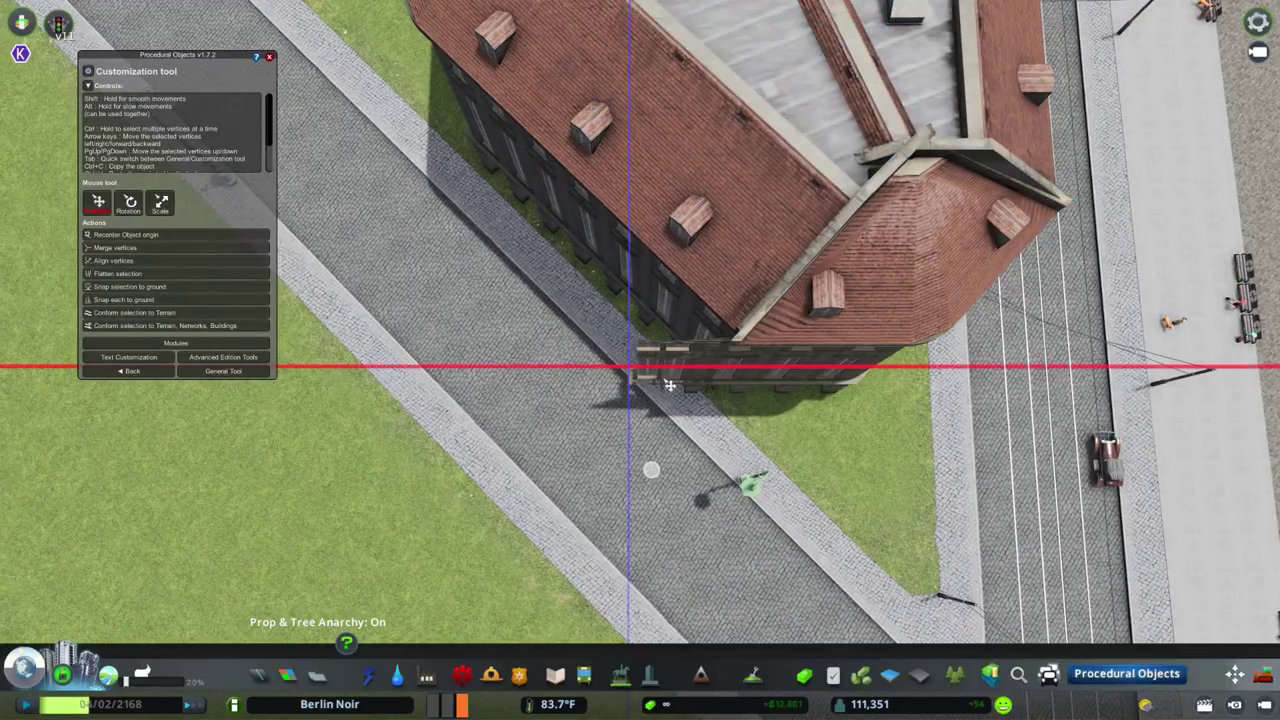
left_click_drag(669, 385, 560, 305)
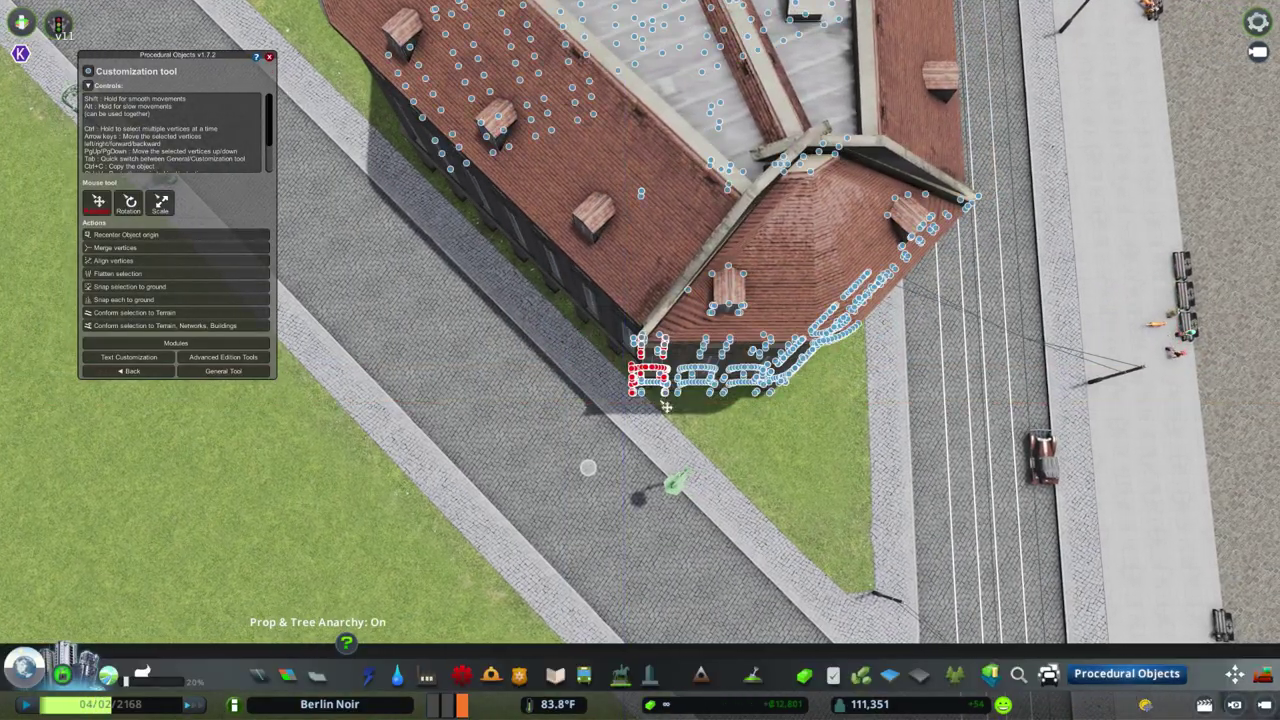
scroll(666, 406, "up", 5)
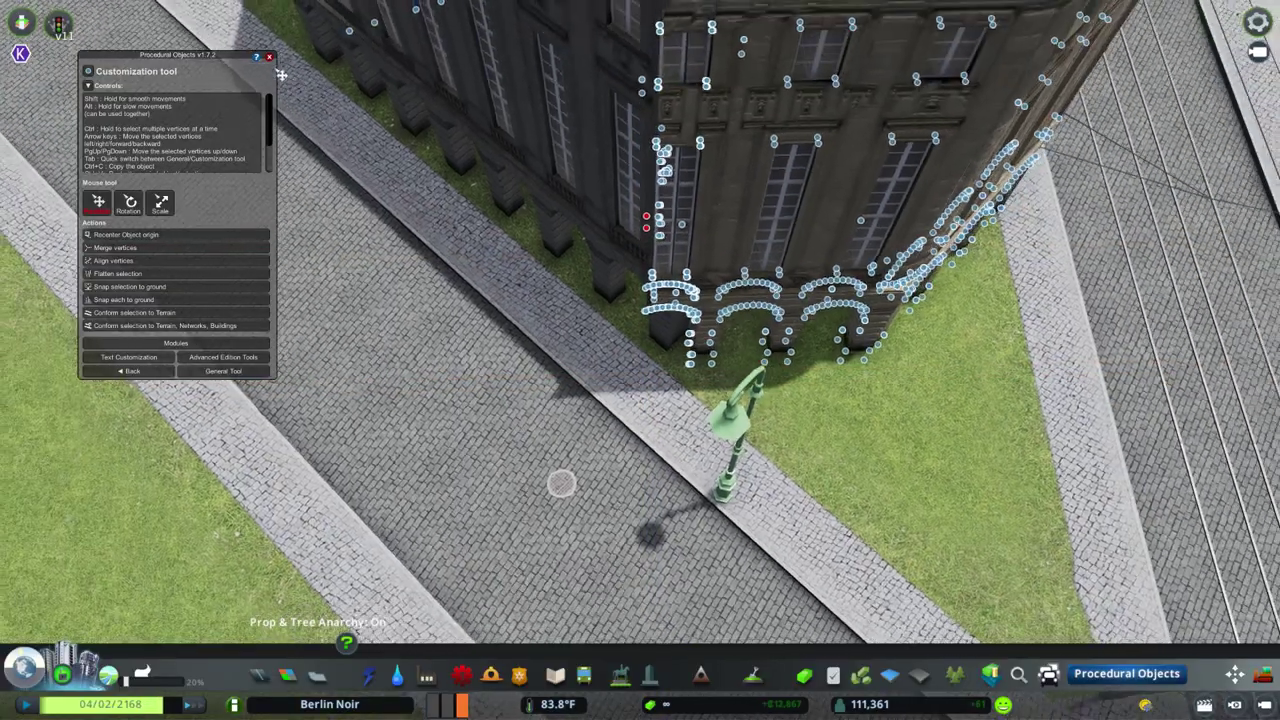
Place the red hammer-and-sickle flag on the building's corner and set its move axes to World space.
key("Escape")
scroll(700, 400, "down", 5)
scroll(787, 399, "up", 3)
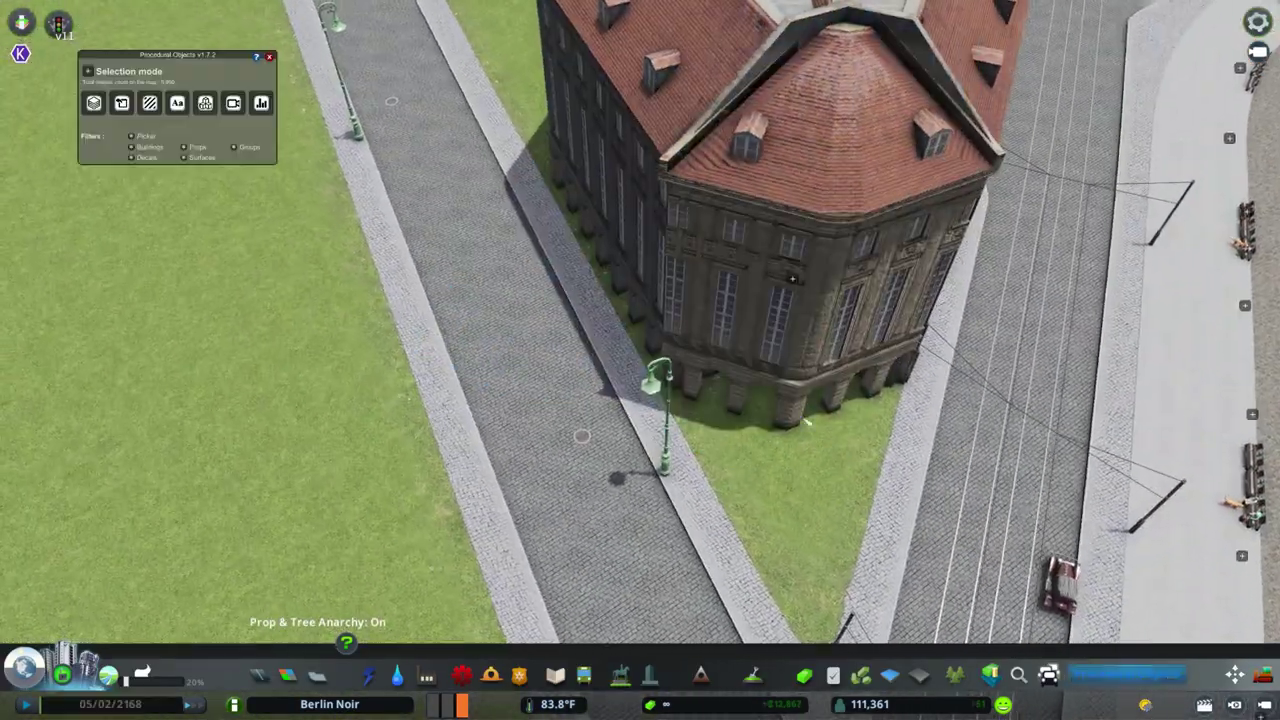
scroll(640, 360, "down", 3)
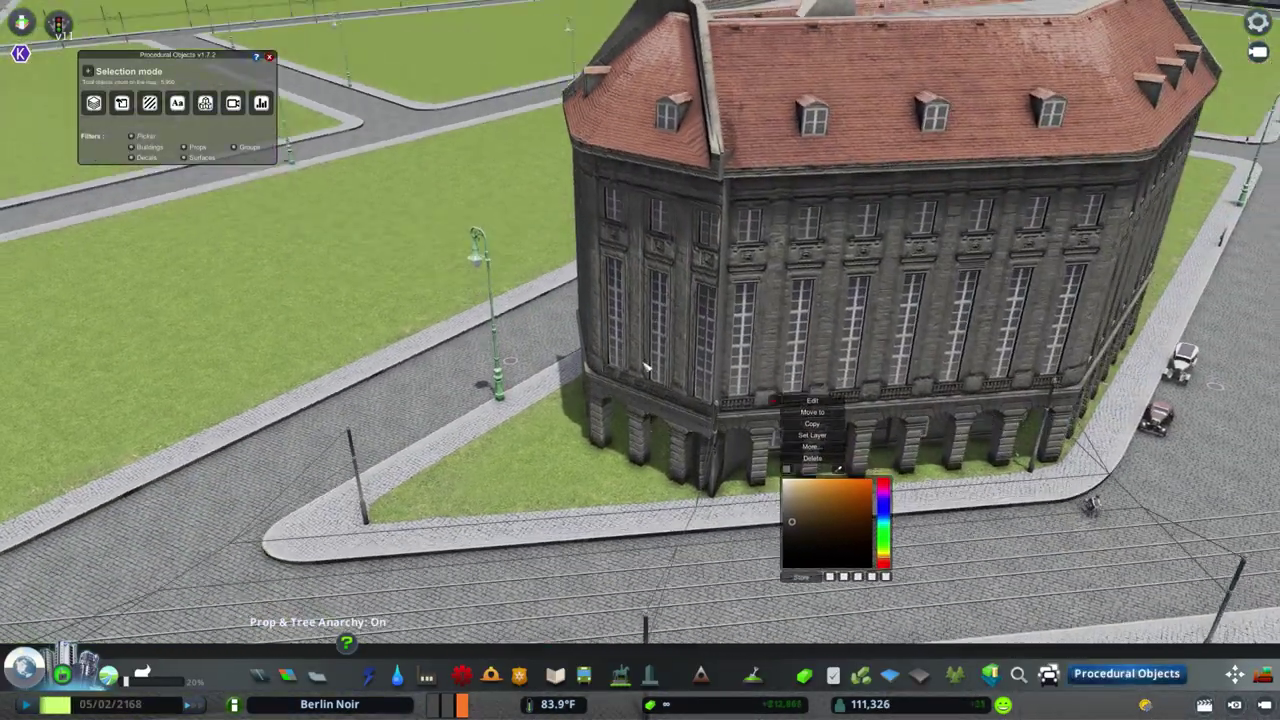
scroll(668, 325, "up", 4)
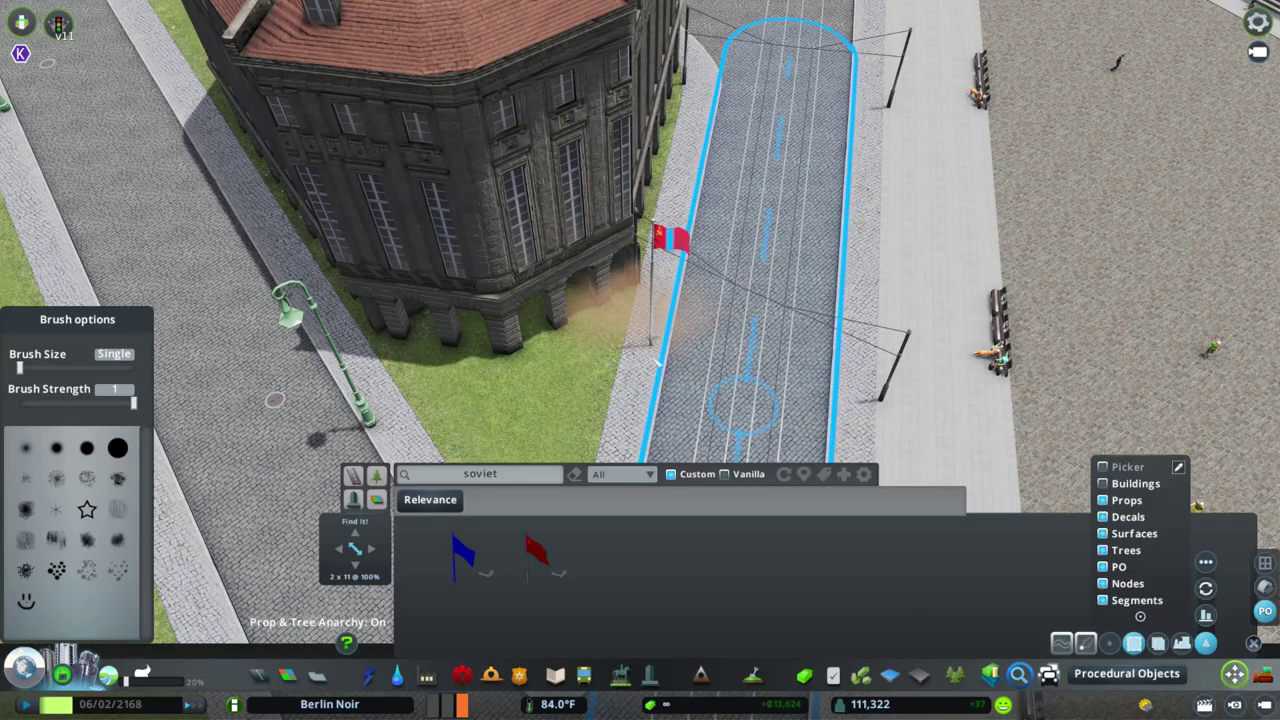
left_click(650, 345)
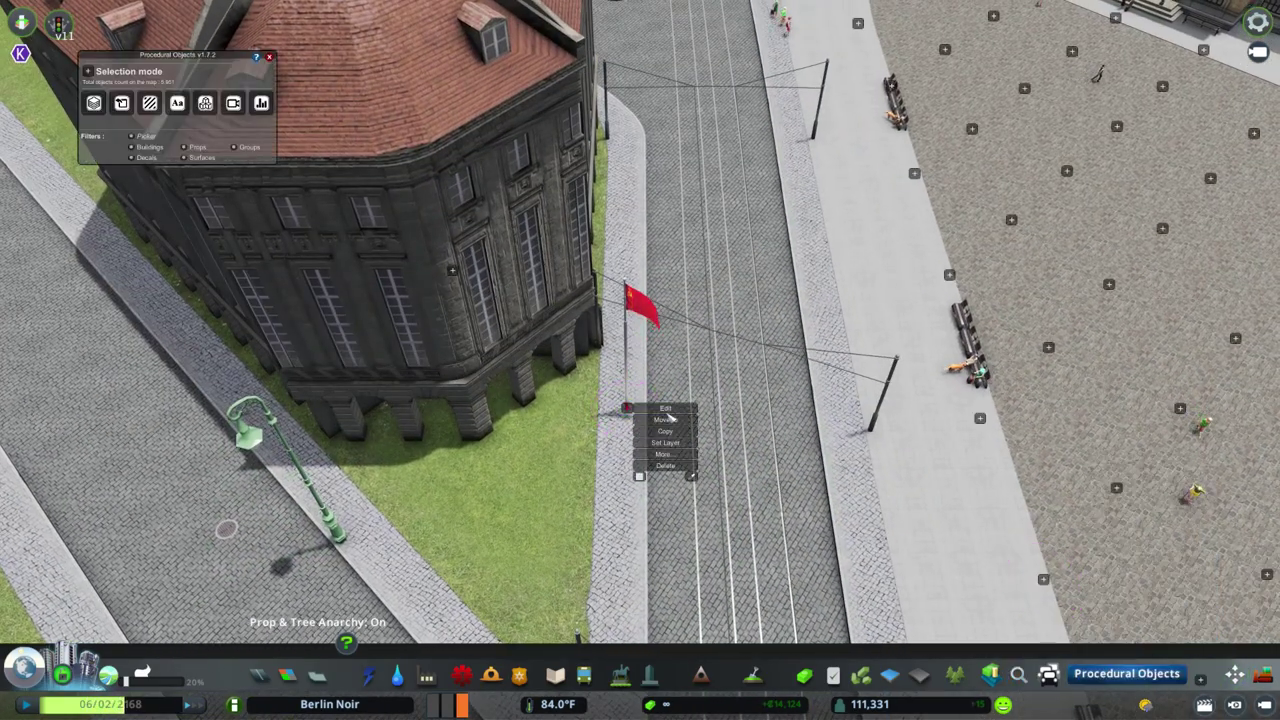
left_click(665, 409)
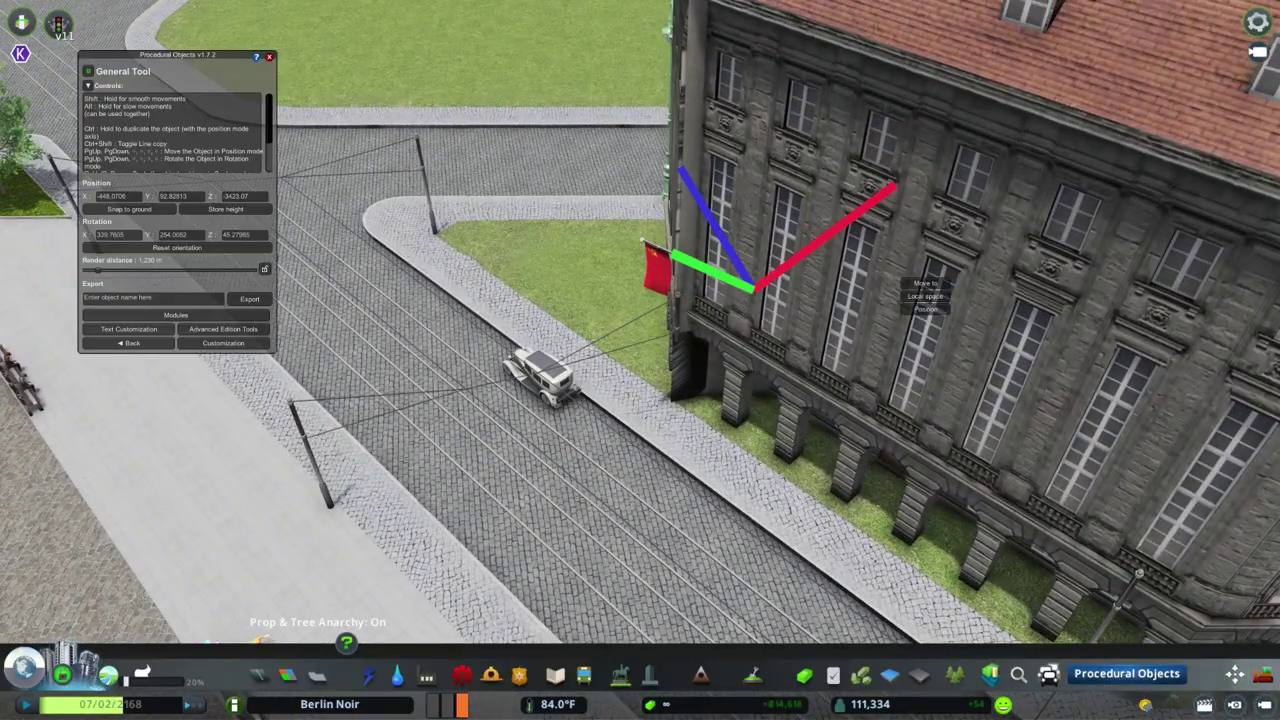
left_click(925, 296)
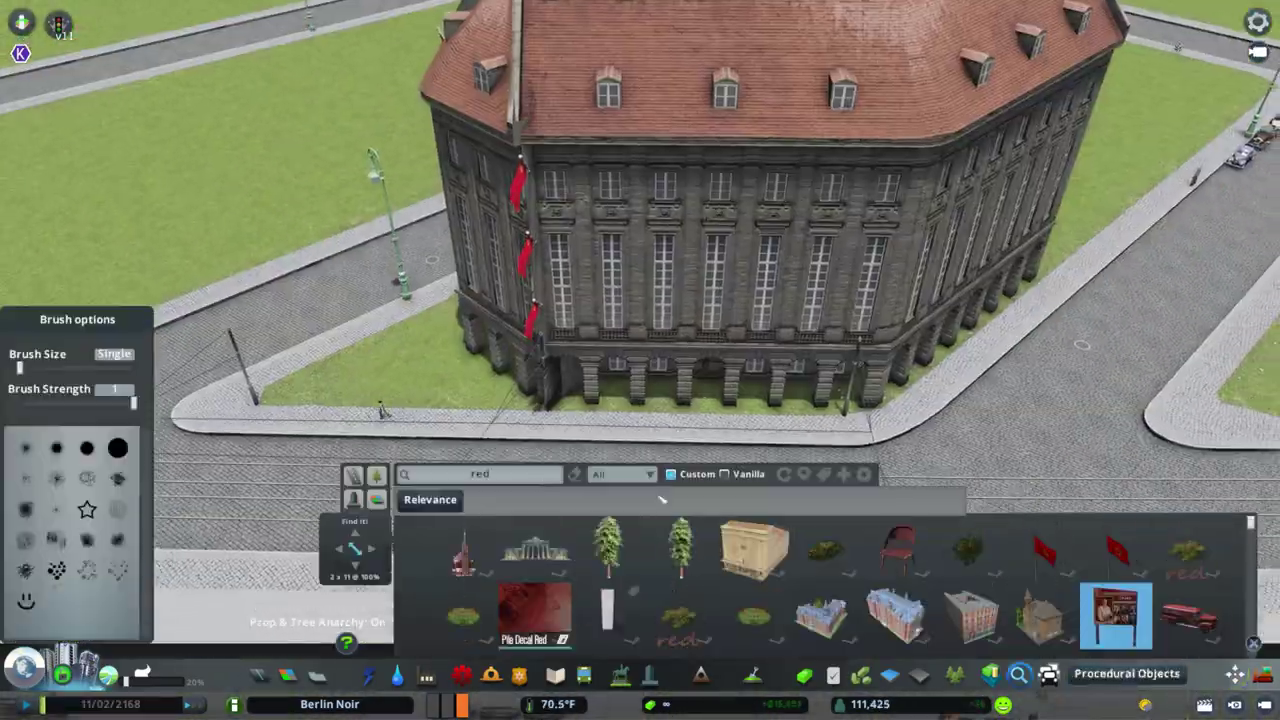
Clone the red banner twice along the front of the facade.
scroll(647, 380, "up", 3)
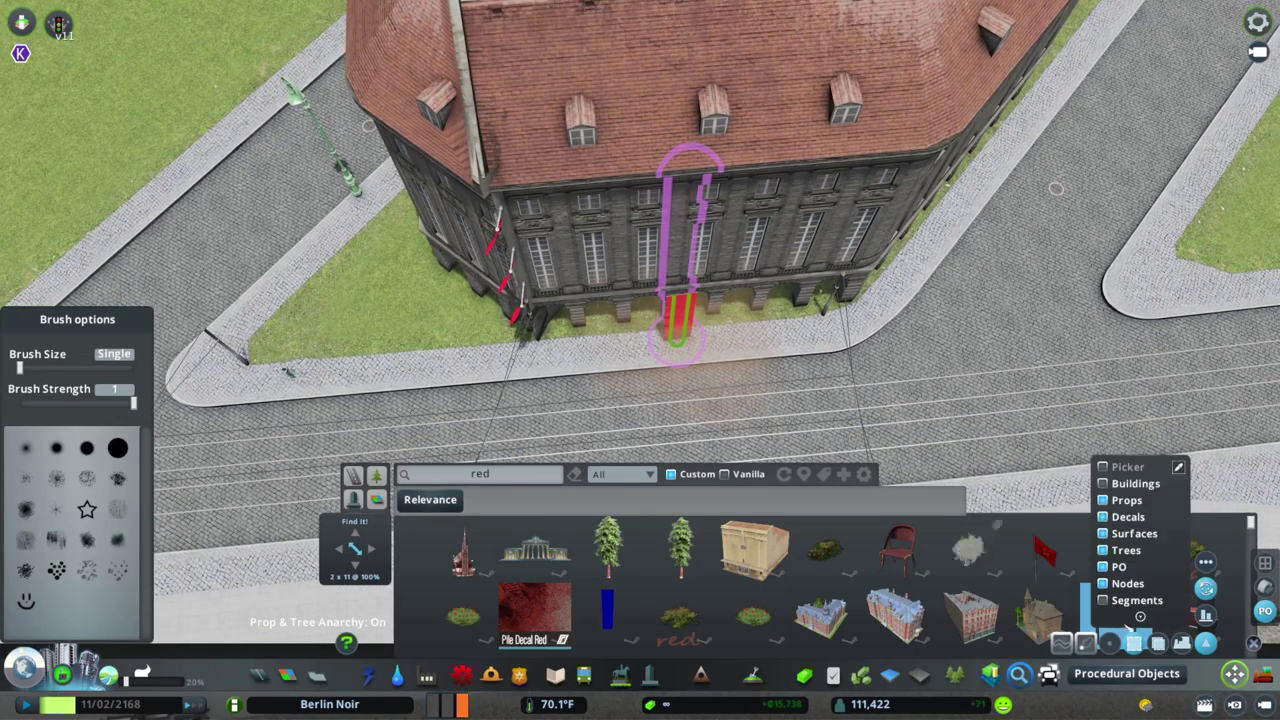
key("Escape")
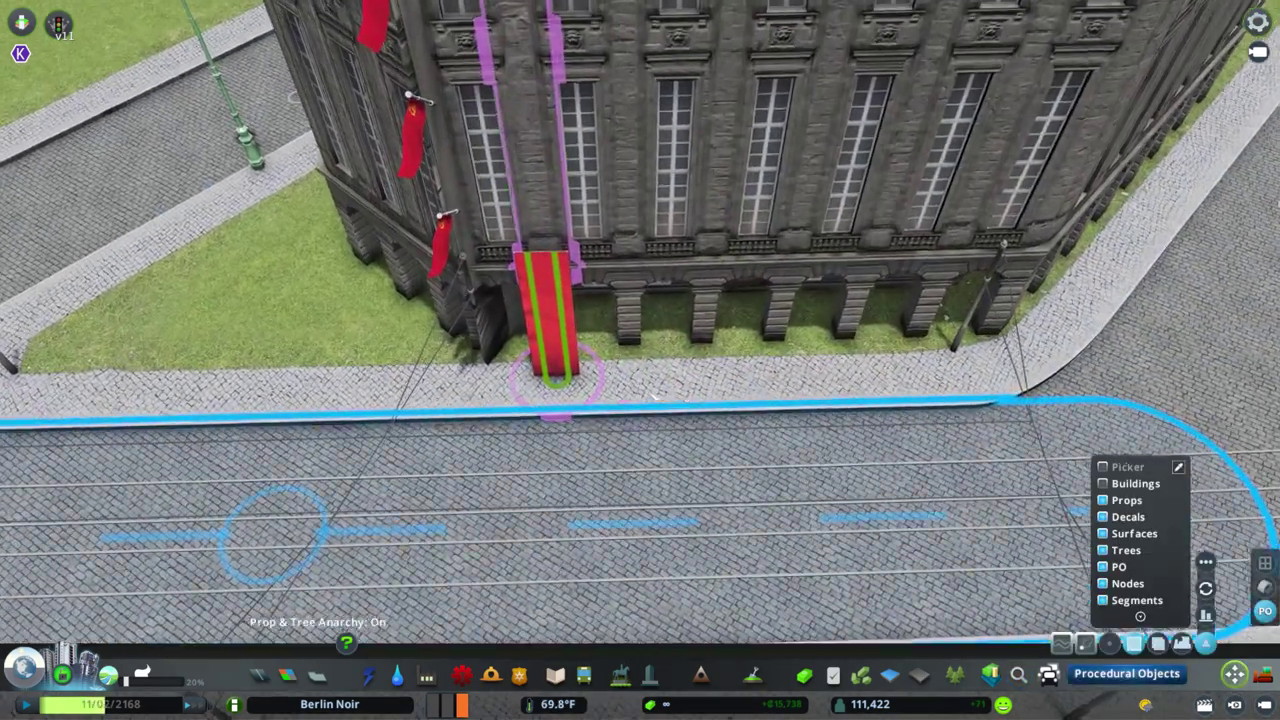
key("ctrl+c")
left_click(625, 385)
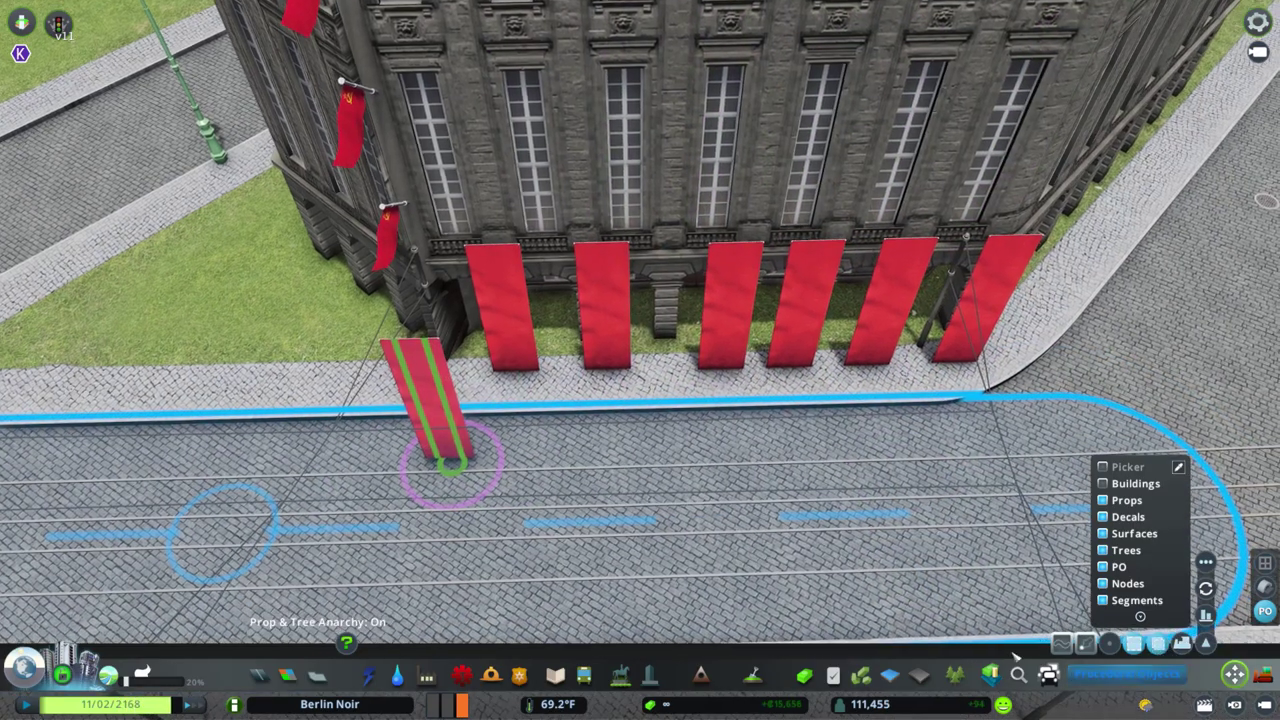
left_click(560, 400)
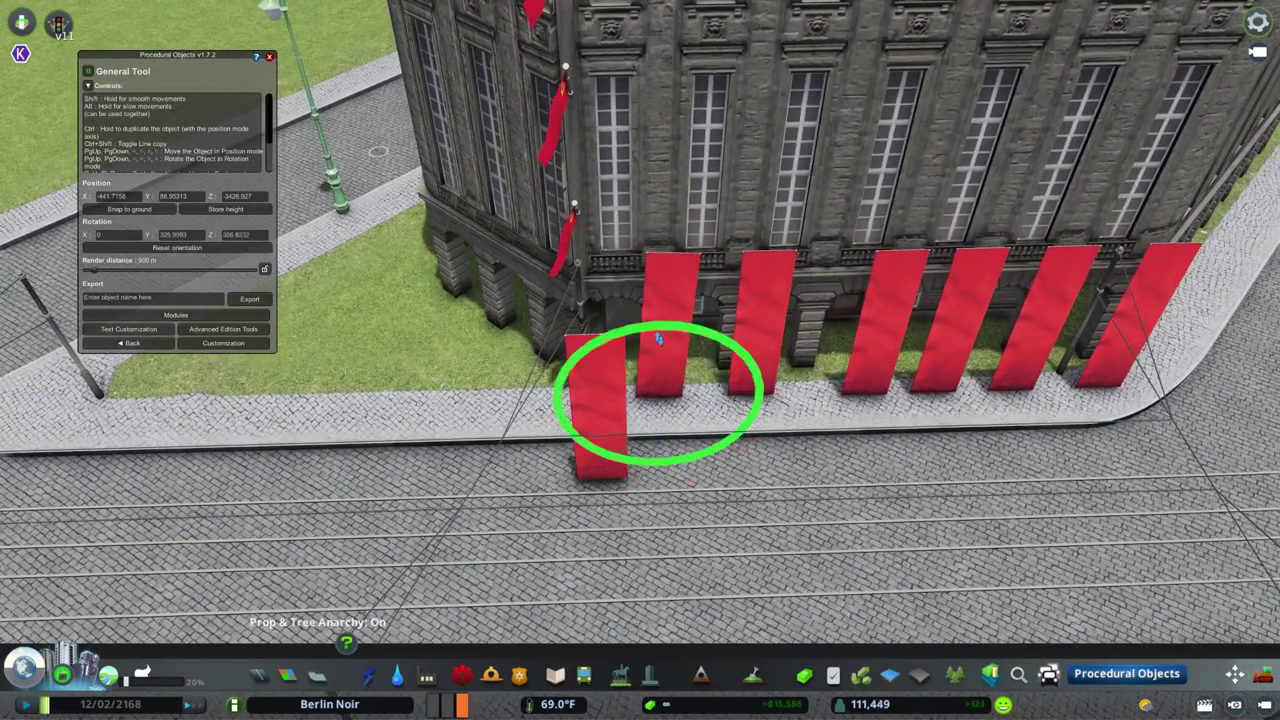
Tilt a cloned banner into a diagonal, reposition it and adjust its scale.
right_click(658, 338)
left_click(641, 458)
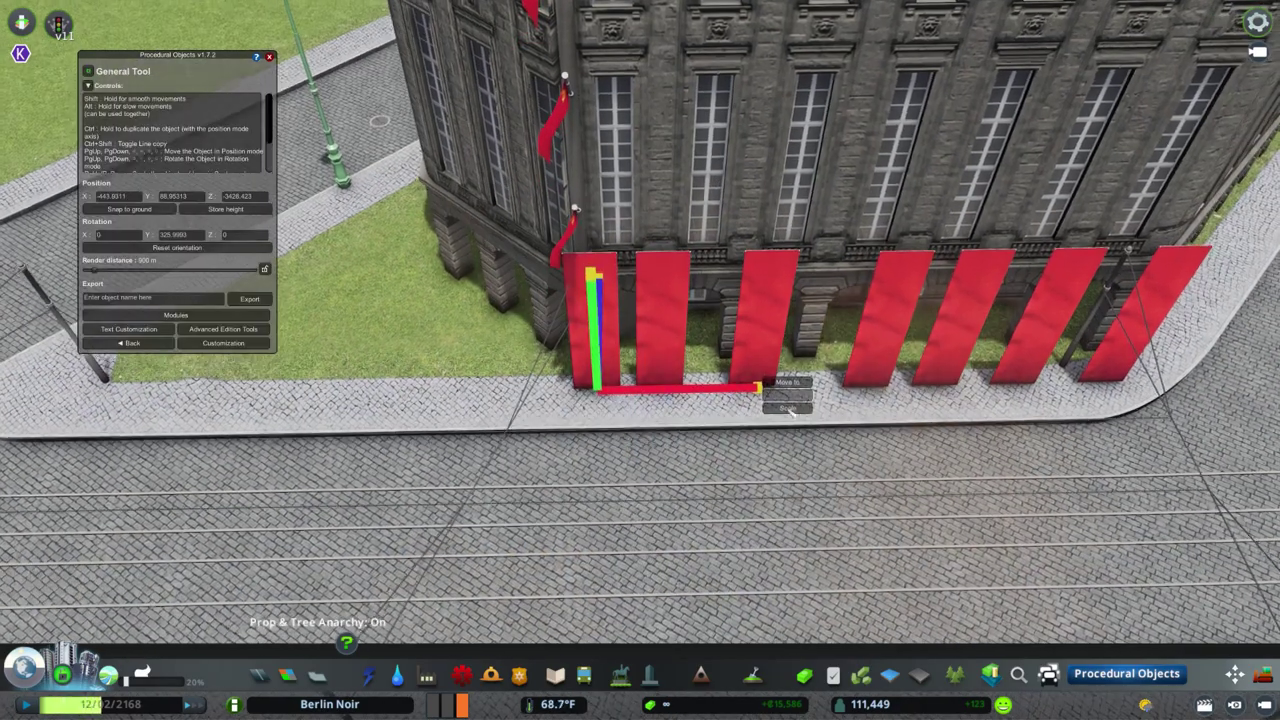
left_click(790, 408)
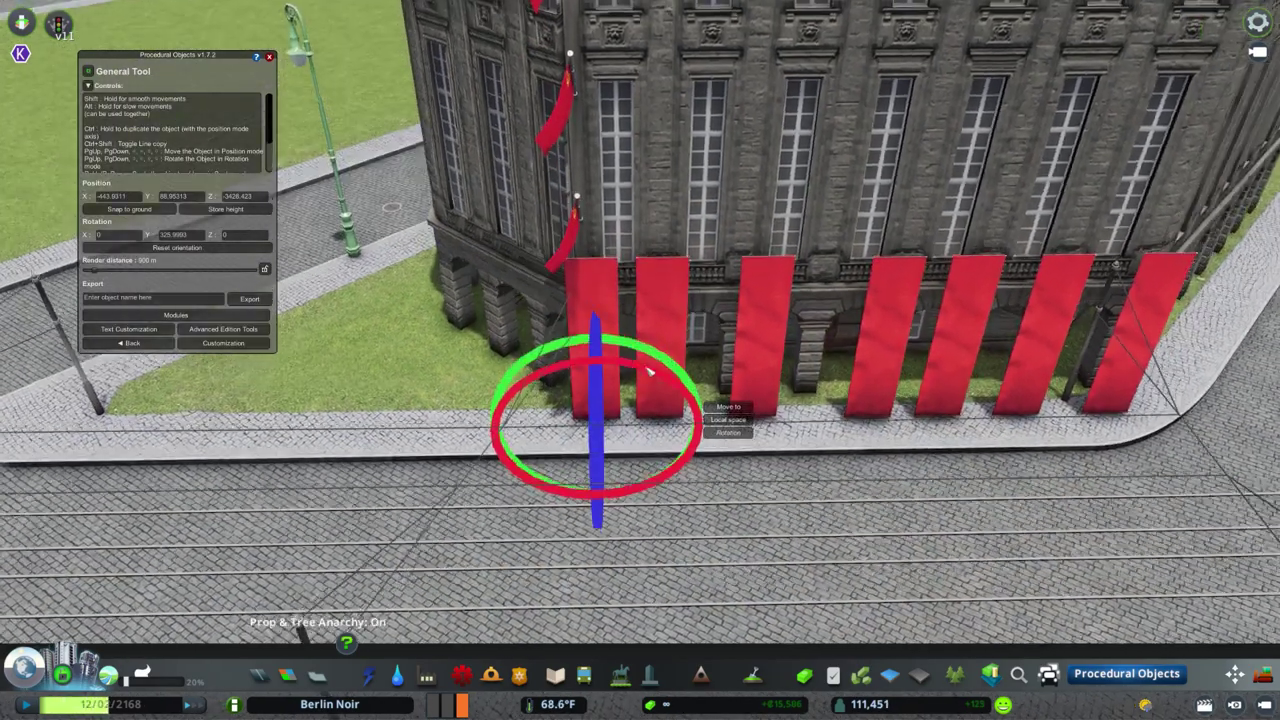
left_click_drag(650, 360, 668, 358)
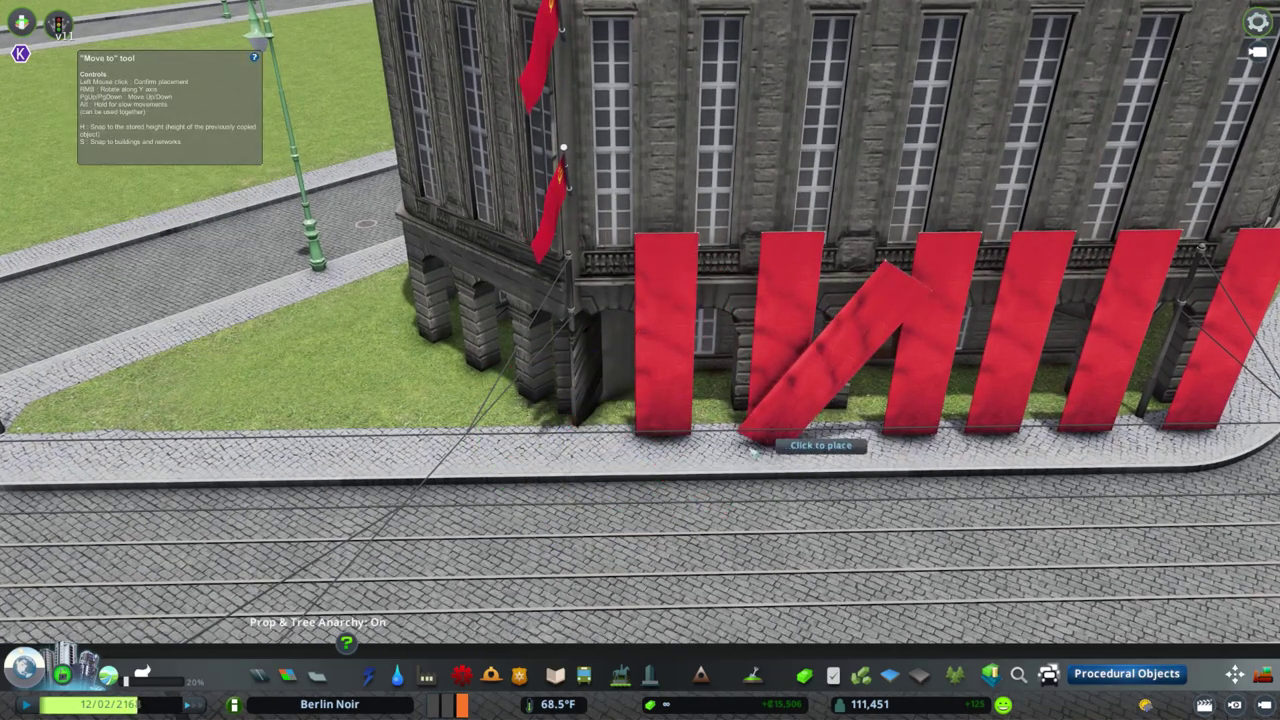
left_click(593, 372)
left_click(652, 430)
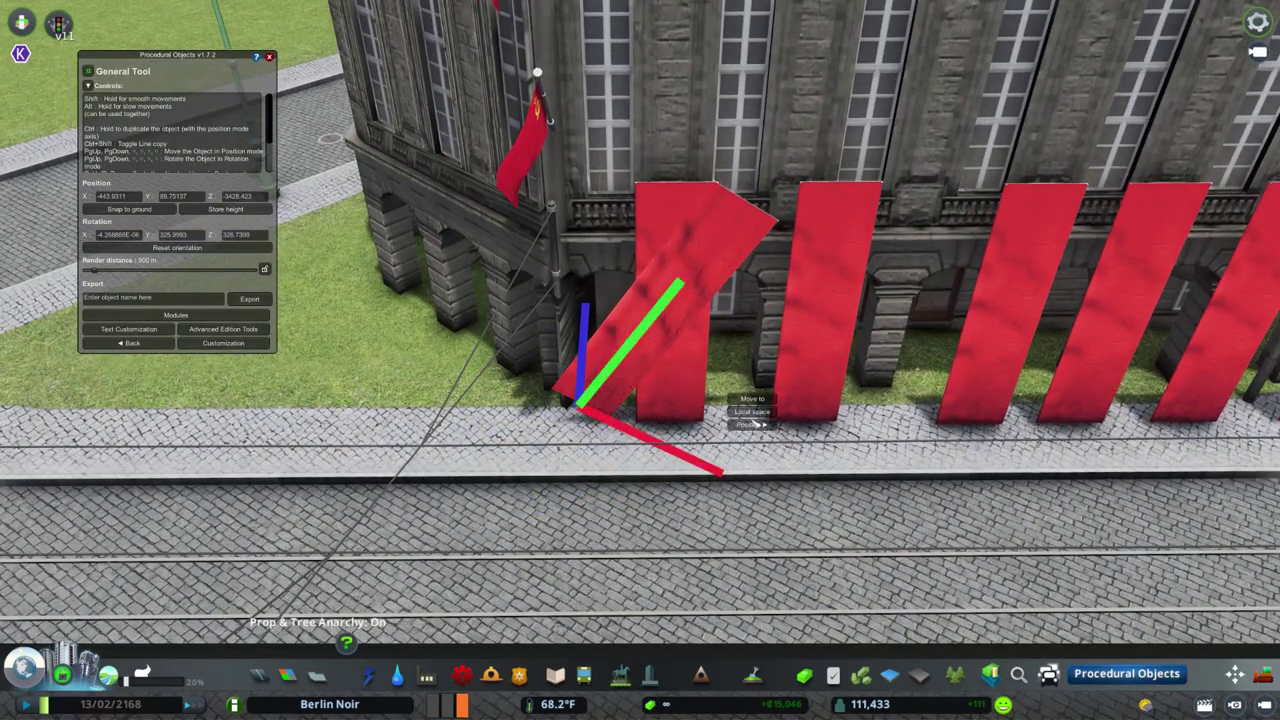
left_click(752, 424)
left_click(745, 407)
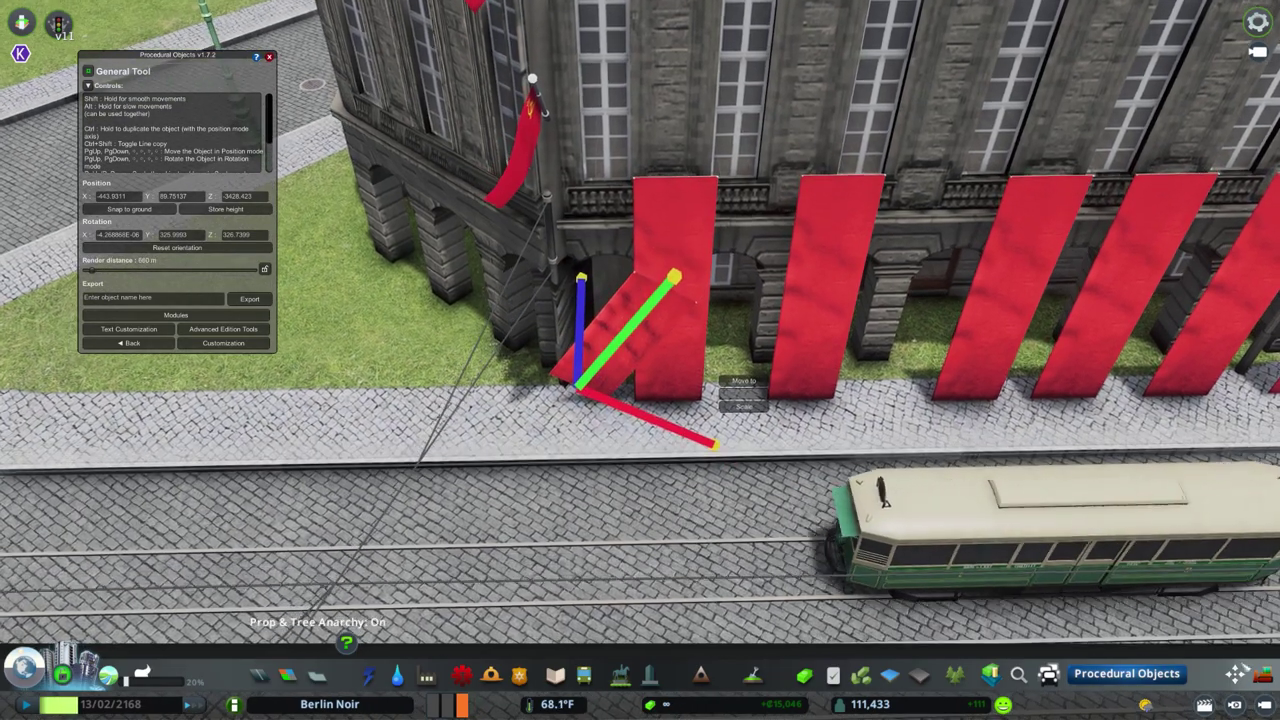
Slide the diagonal banner left toward the flagpole and select the next banner leg.
key("m")
left_click(600, 405)
left_click(626, 404, "shift")
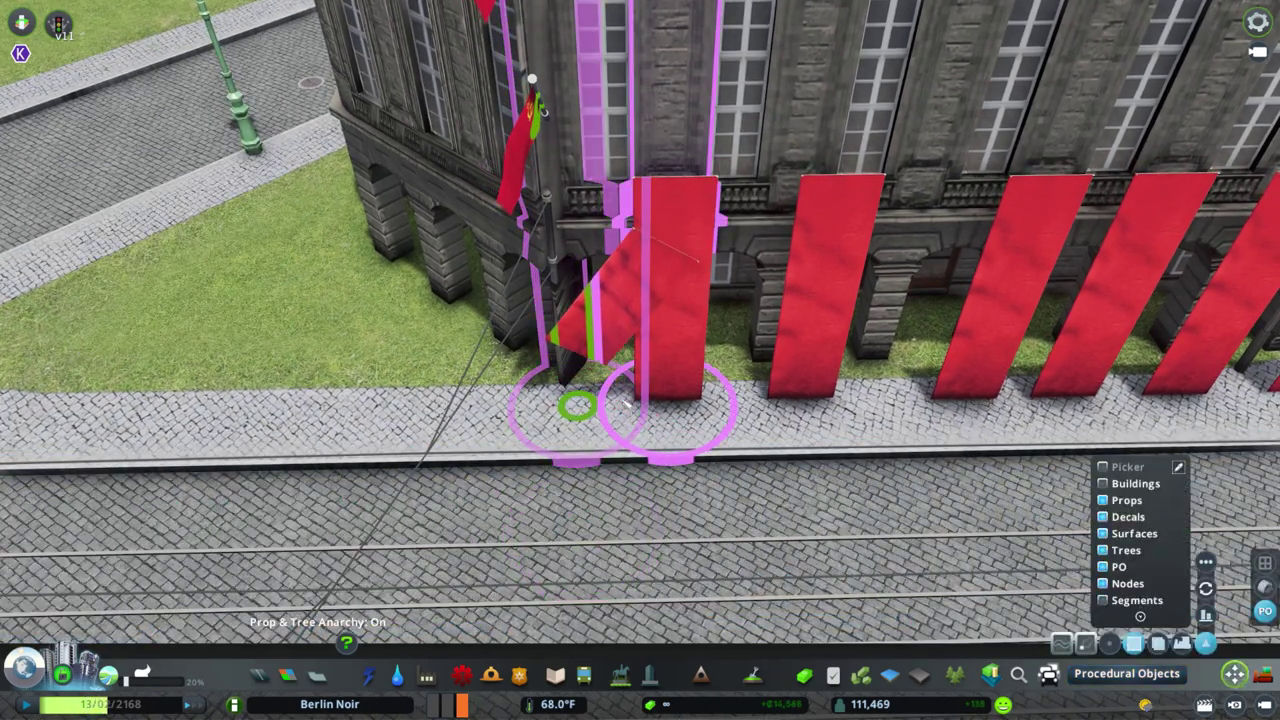
key("ctrl+p")
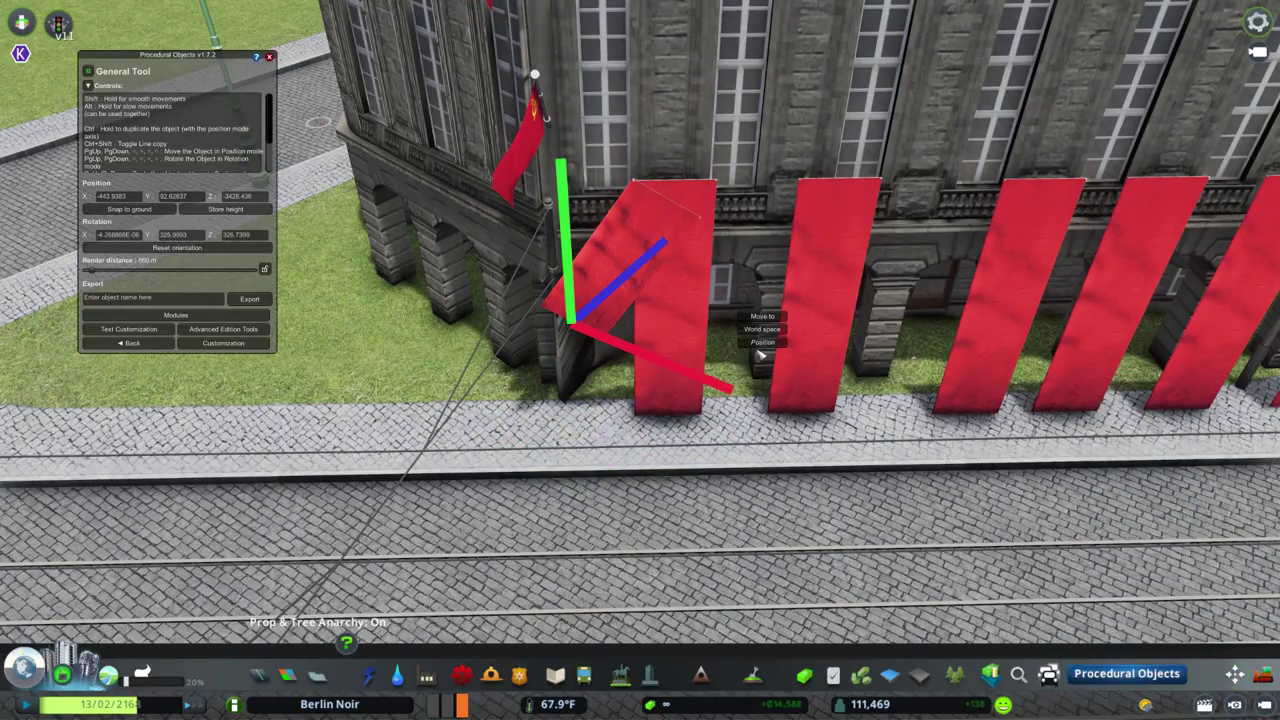
scroll(624, 282, "down", 3)
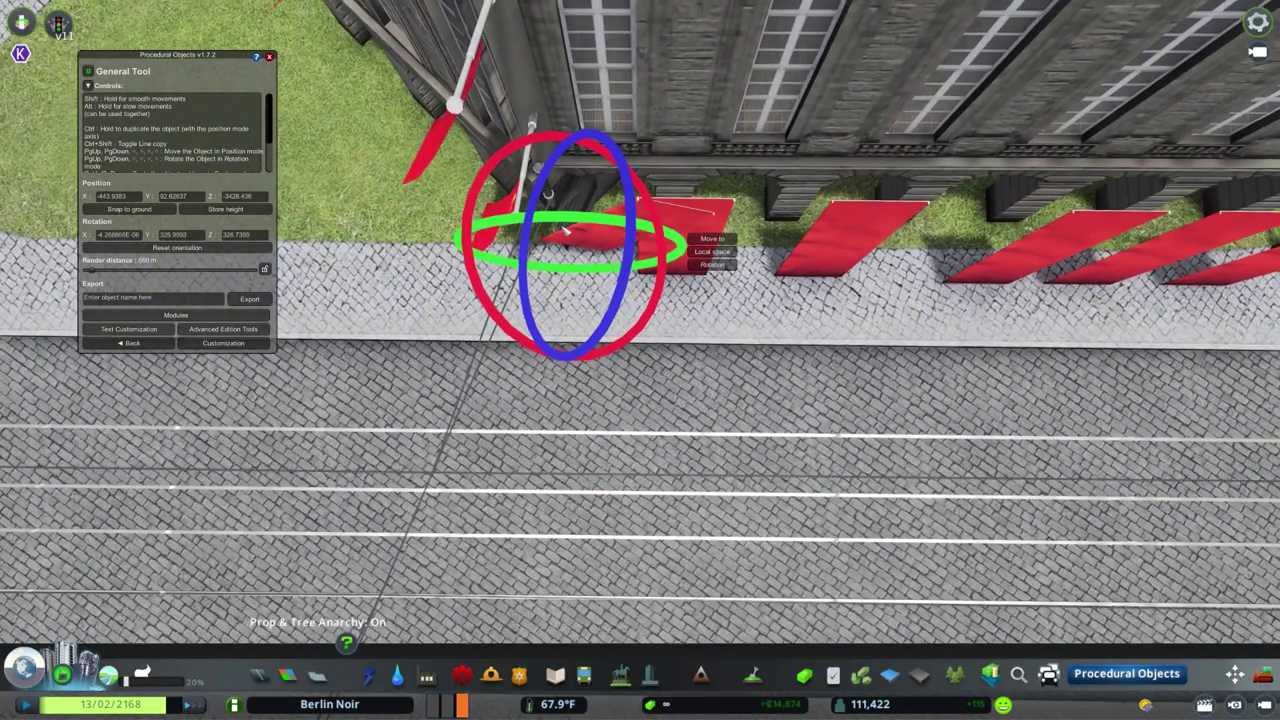
scroll(640, 300, "up", 3)
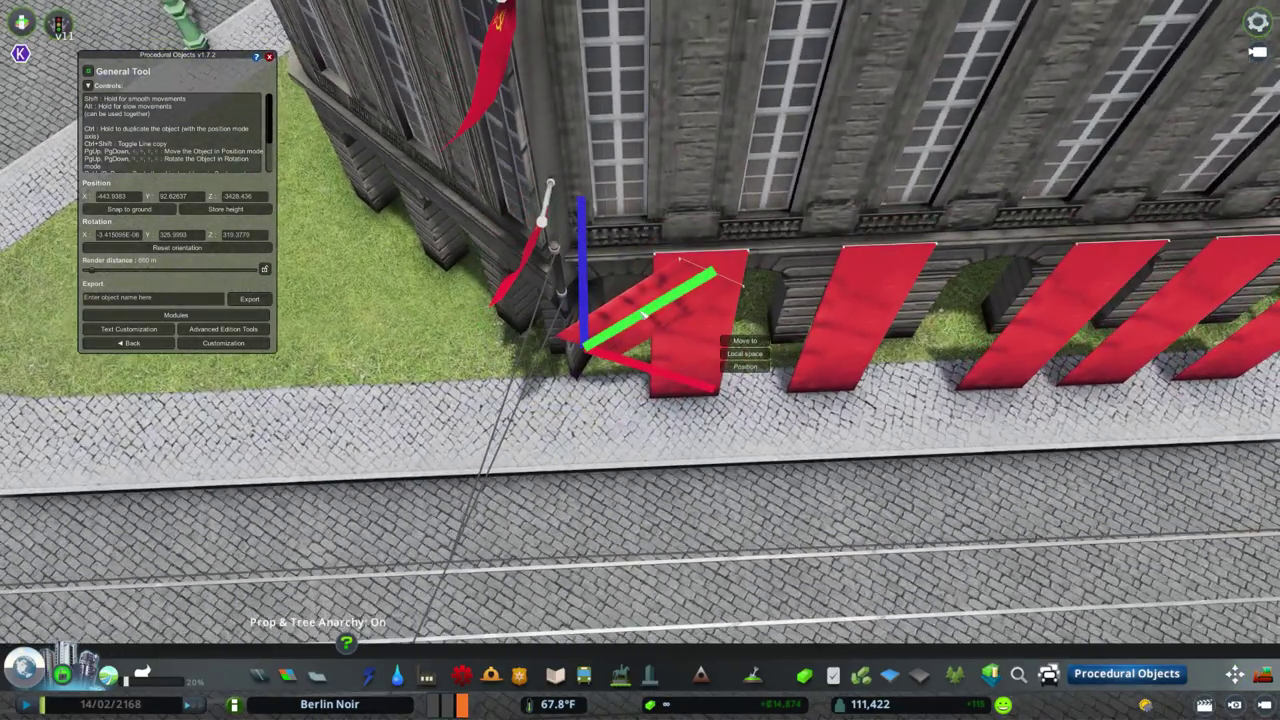
left_click_drag(645, 314, 588, 313)
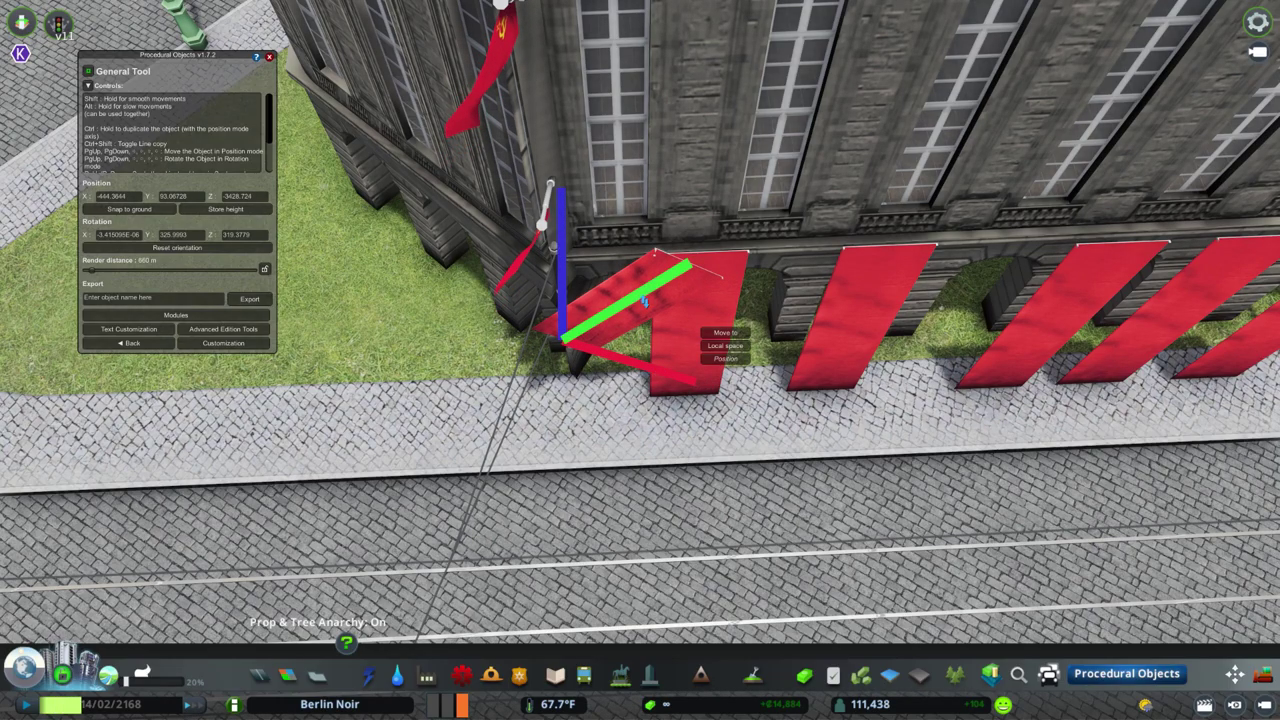
scroll(640, 360, "up", 2)
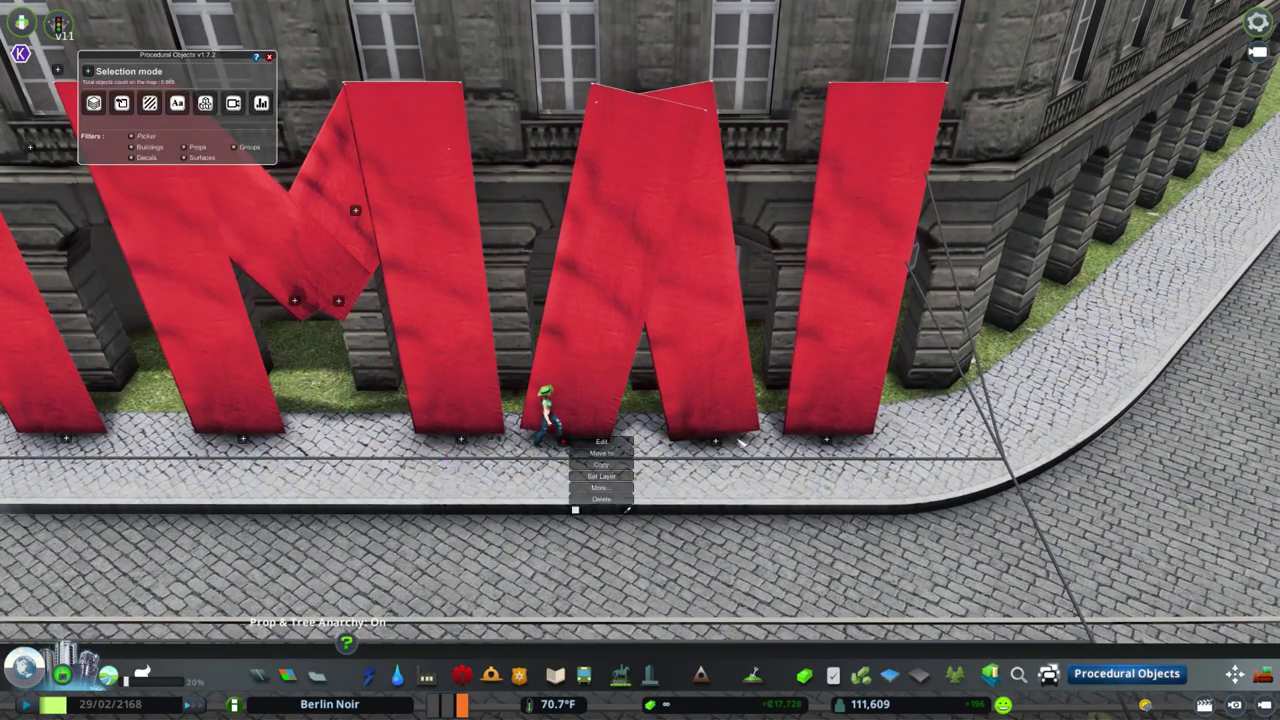
left_click(720, 380)
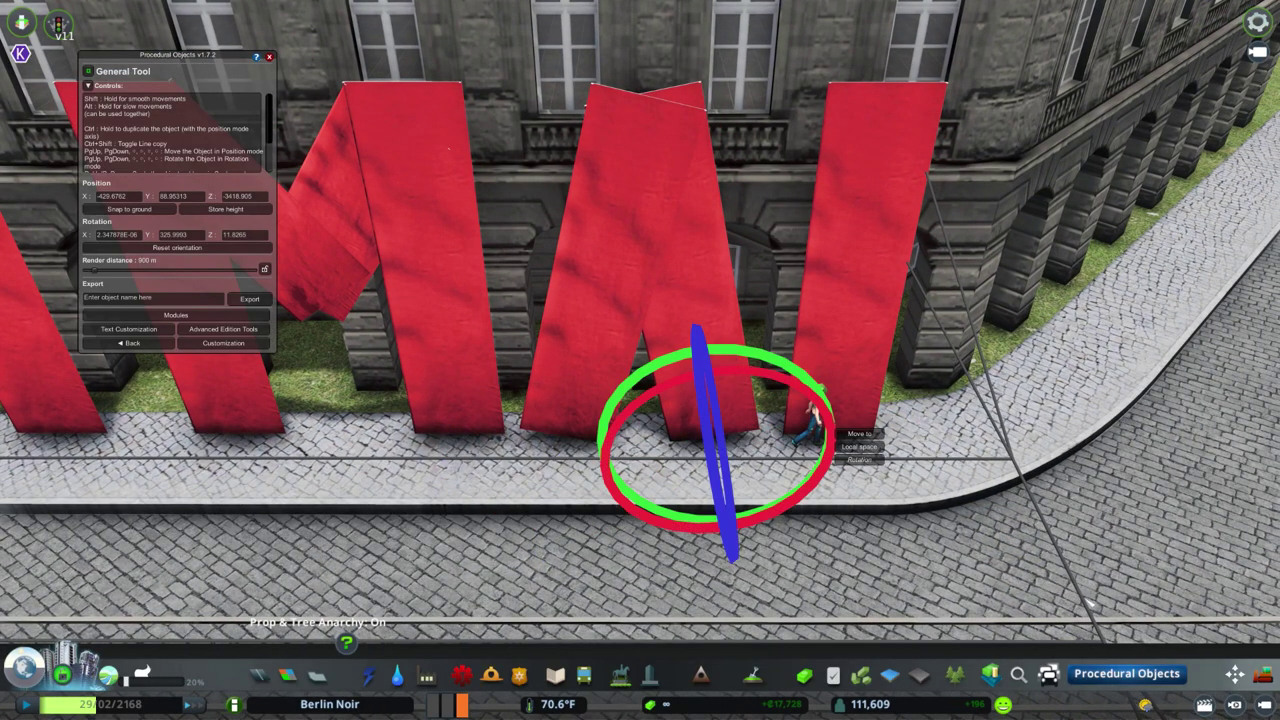
key("Escape")
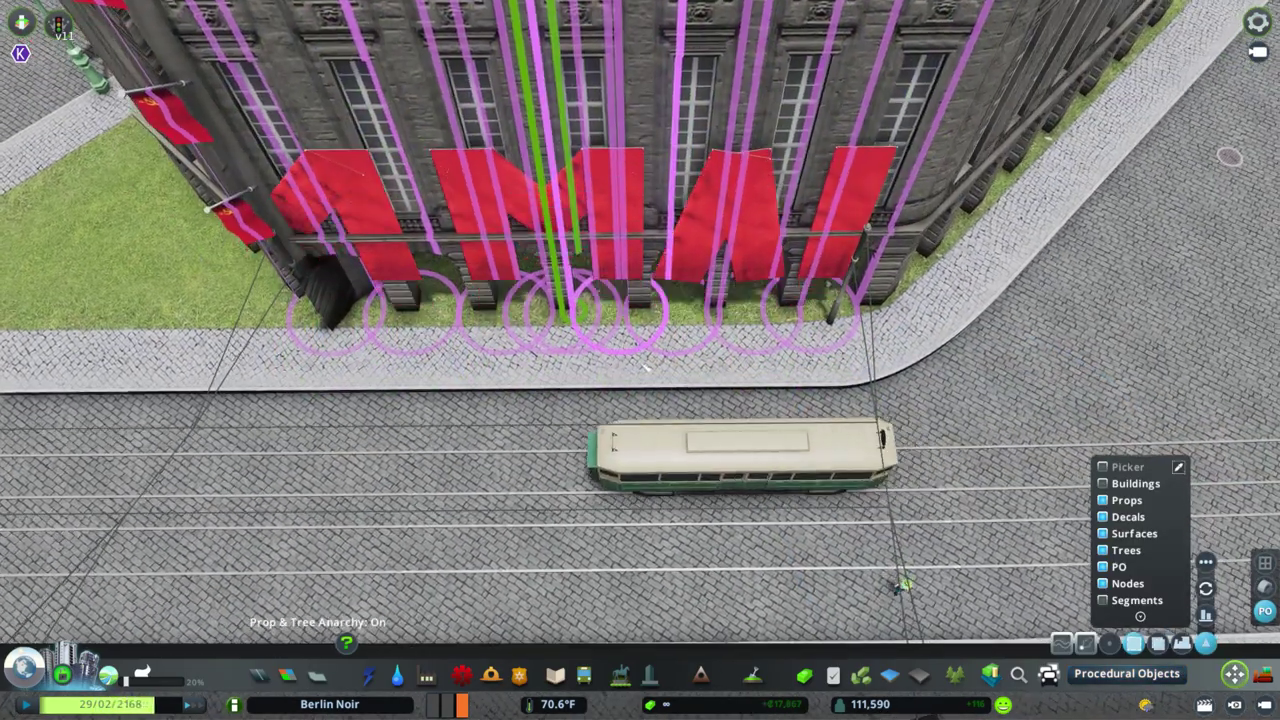
Copy the three-flag group for the opposite corner, cancelling the accidental delete.
scroll(644, 362, "down", 5)
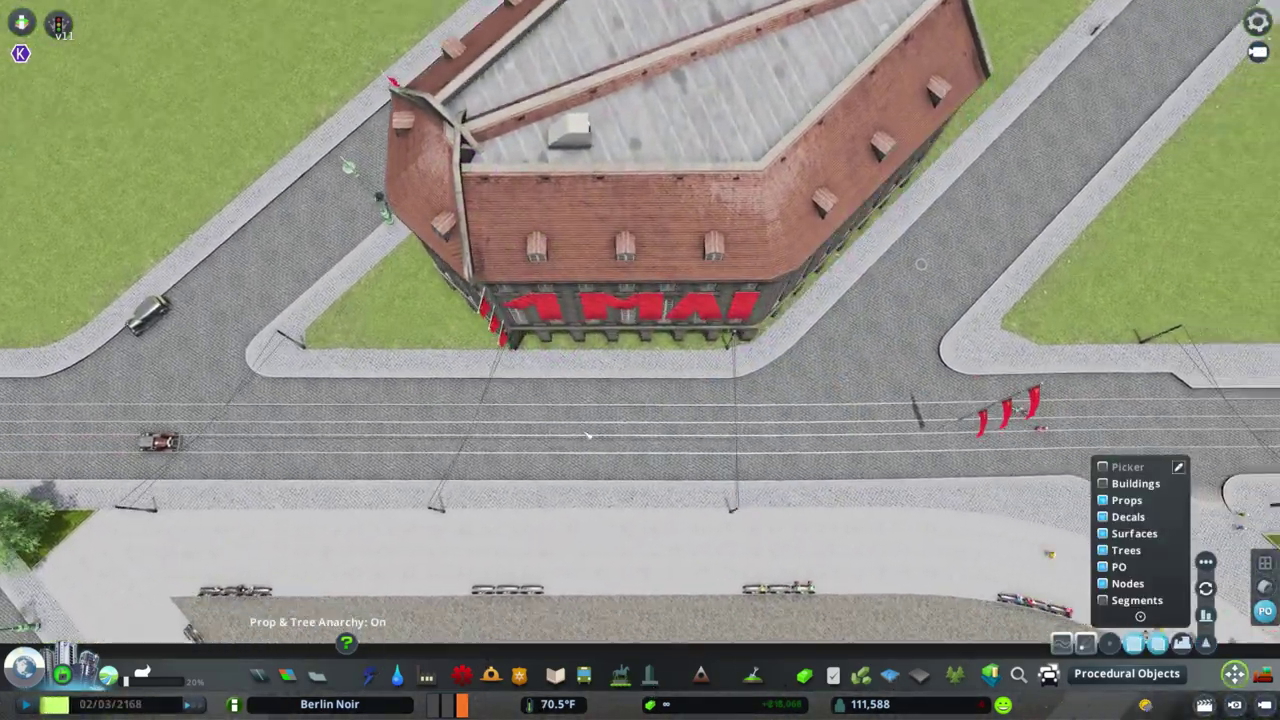
key("ctrl+c")
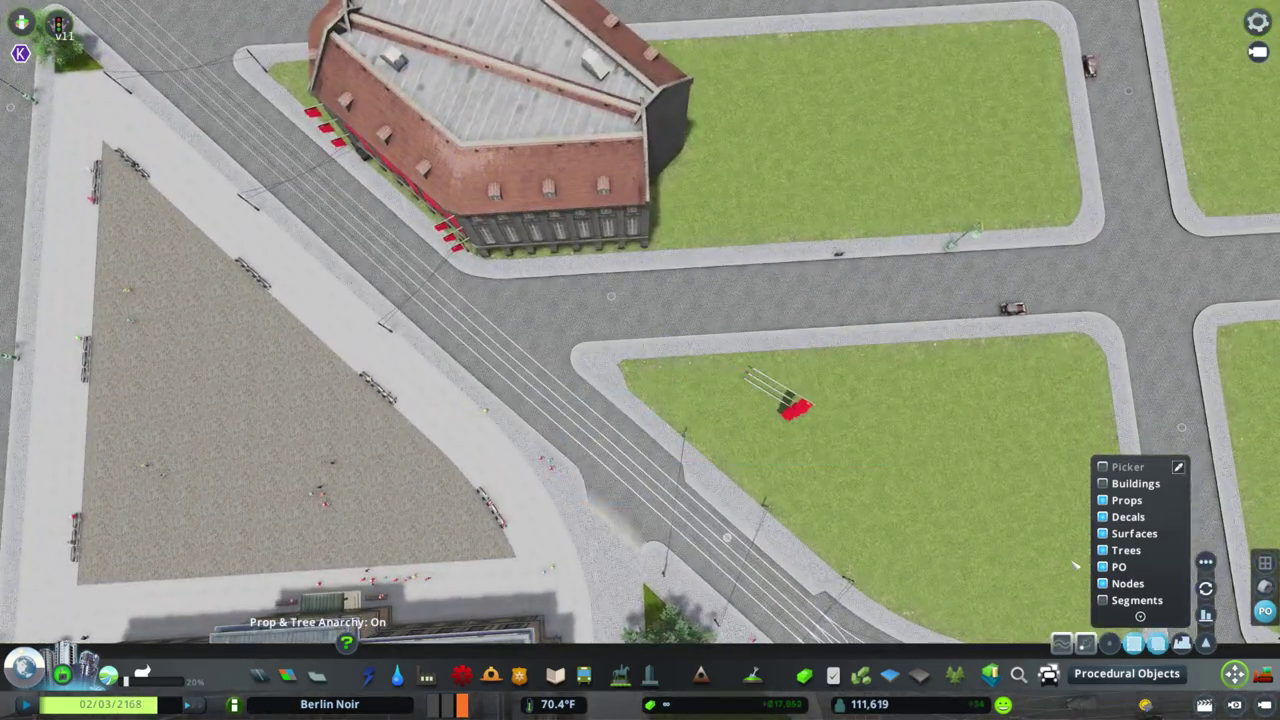
key("Delete")
key("Escape")
scroll(706, 423, "up", 5)
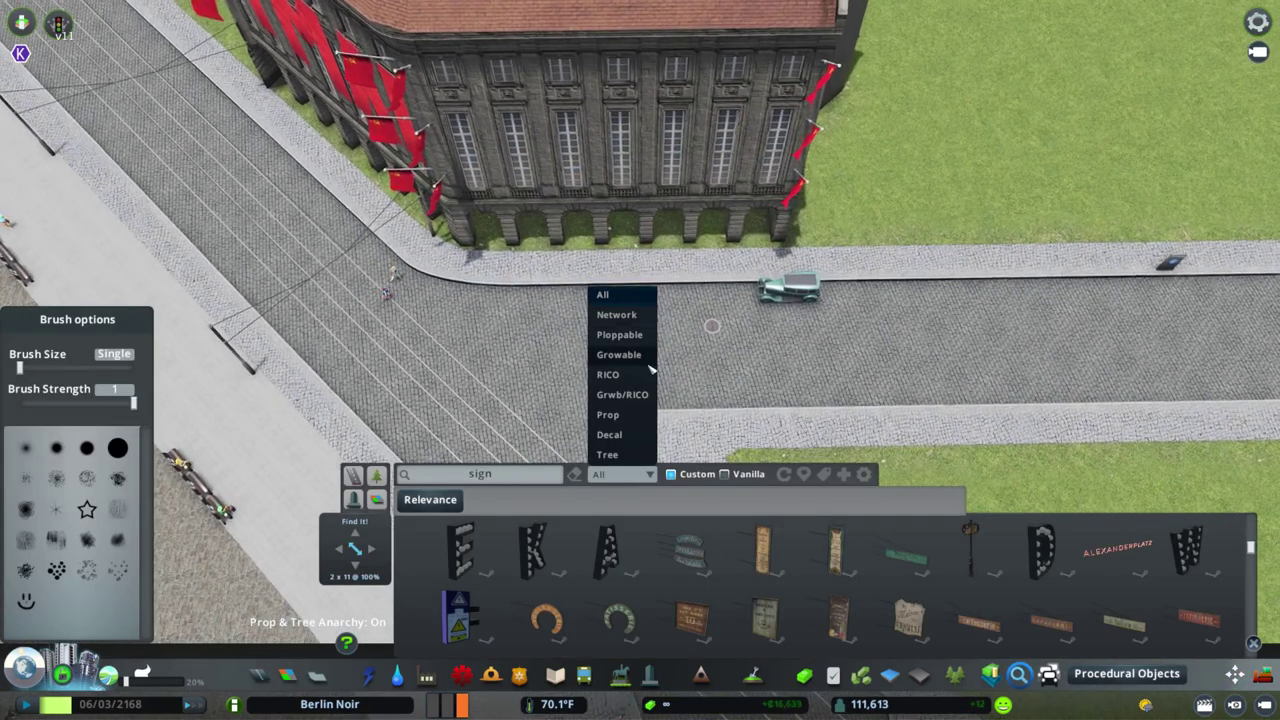
Convert the white sign to a procedural object and shift it and its poles left.
left_click(612, 416)
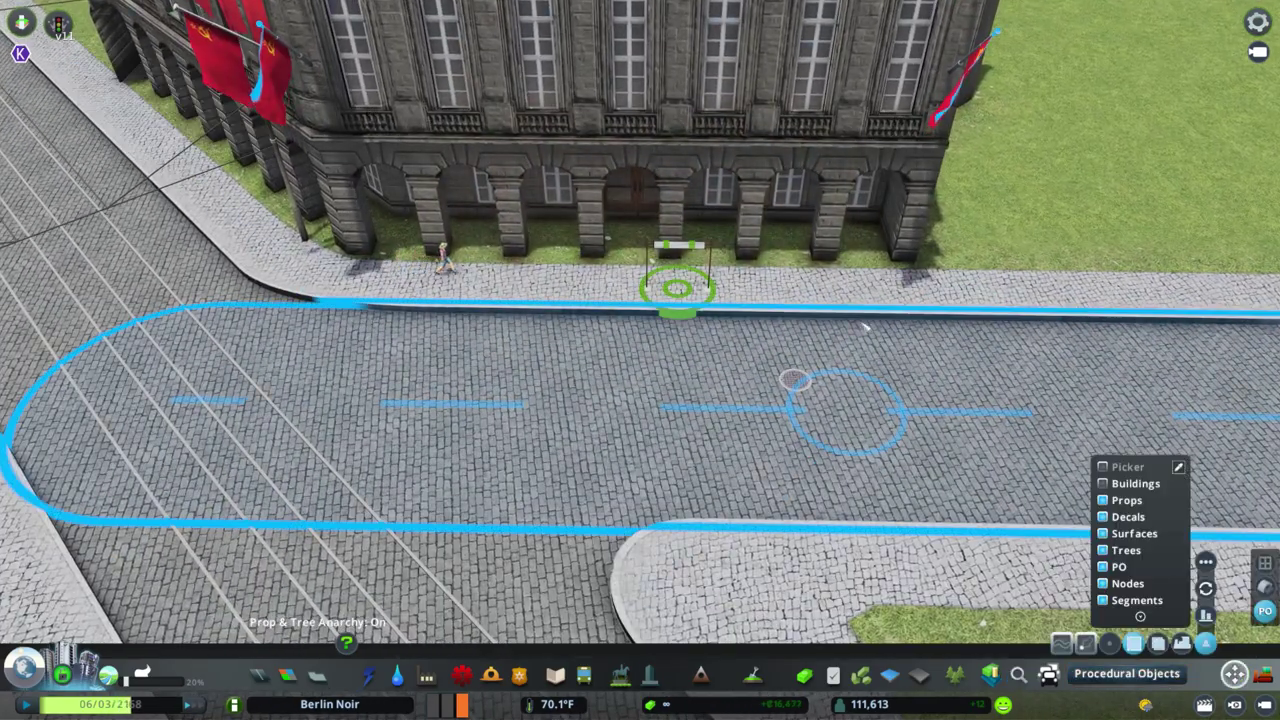
left_click(1206, 562)
left_click(1148, 478)
left_click(716, 289)
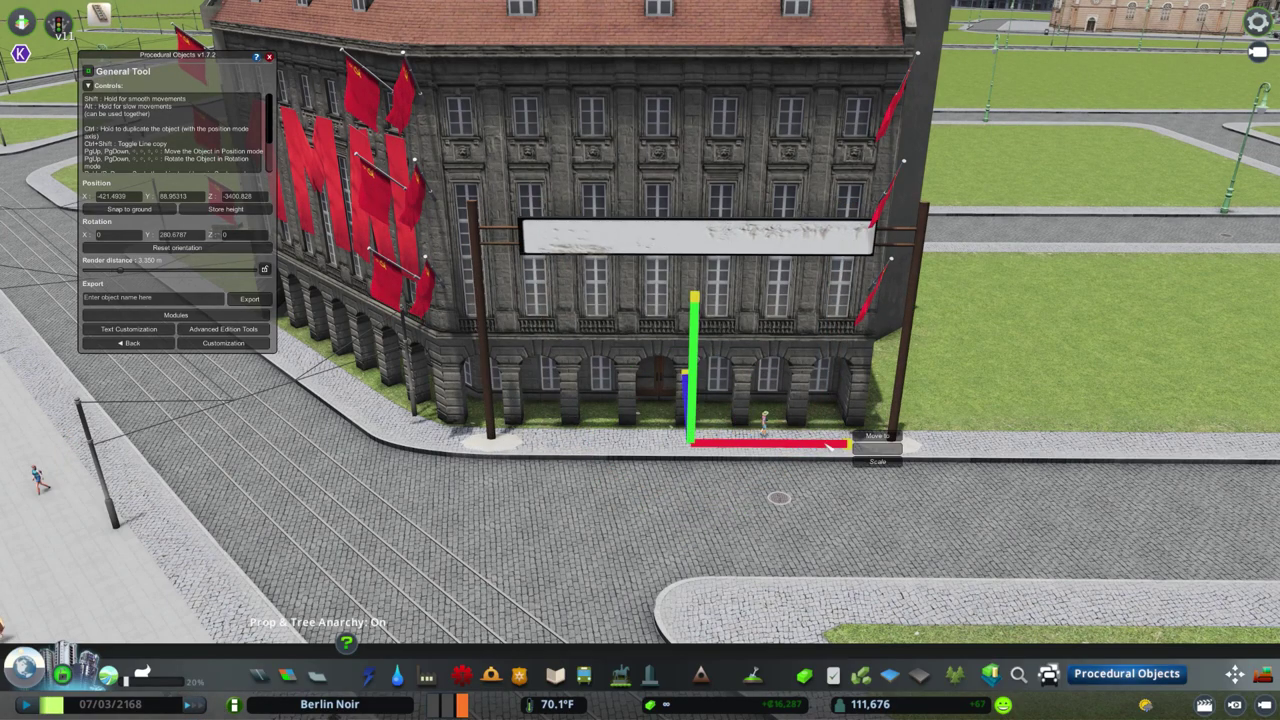
left_click_drag(829, 447, 815, 446)
Select the sign's pole bases, raise it up the facade and scale the panel to fit.
left_click(228, 343)
left_click_drag(352, 420, 490, 558)
left_click_drag(777, 393, 990, 588)
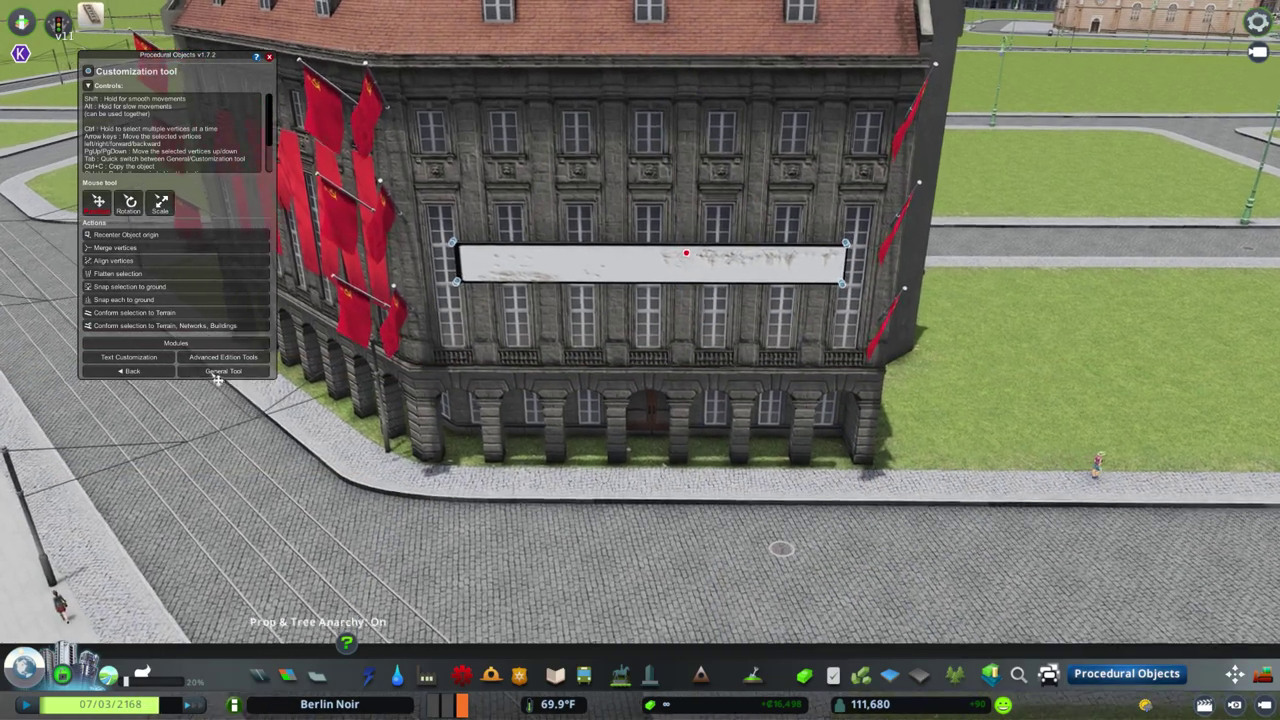
left_click(223, 371)
key("Page_Up")
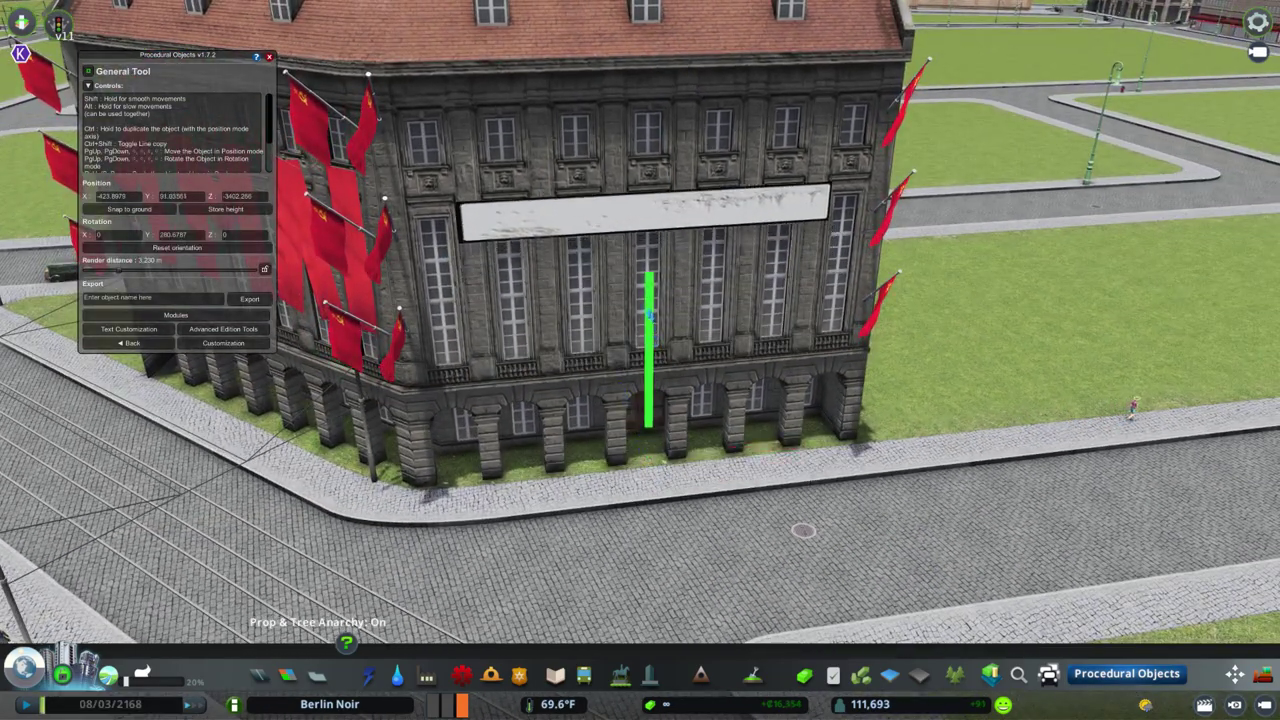
scroll(640, 360, "up", 3)
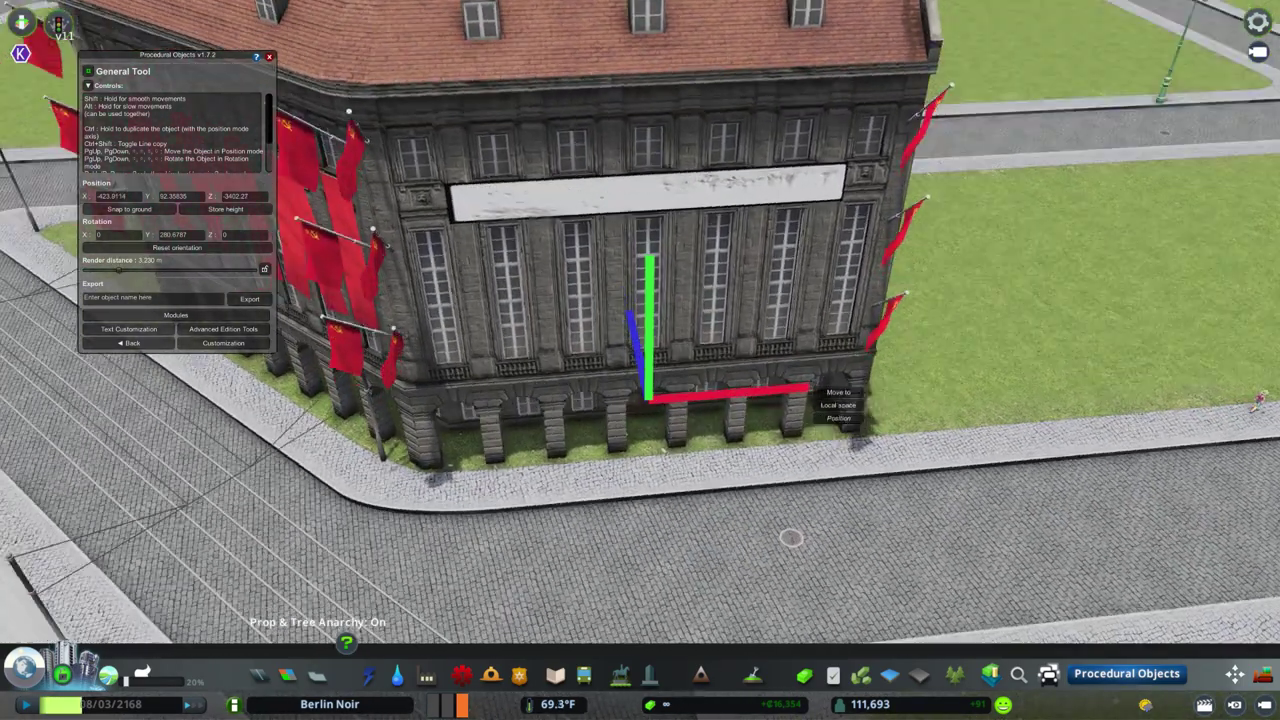
left_click(838, 418)
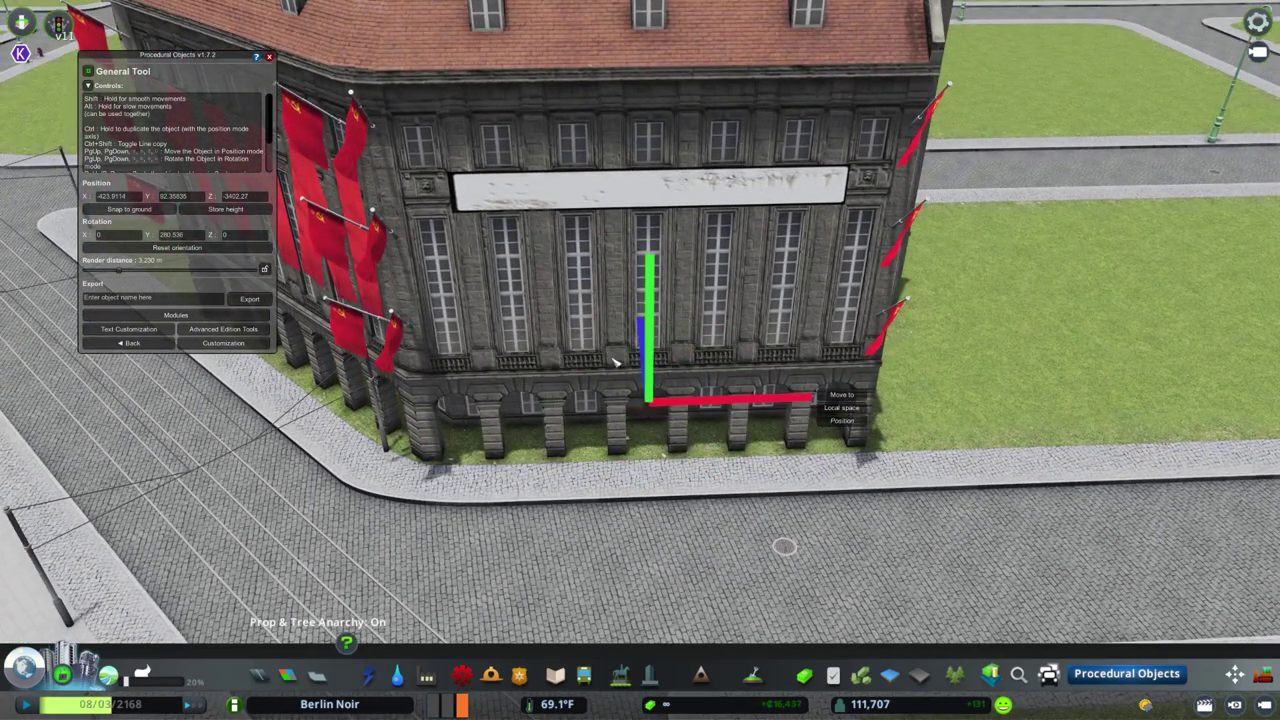
left_click_drag(640, 346, 646, 341)
scroll(646, 341, "up", 3)
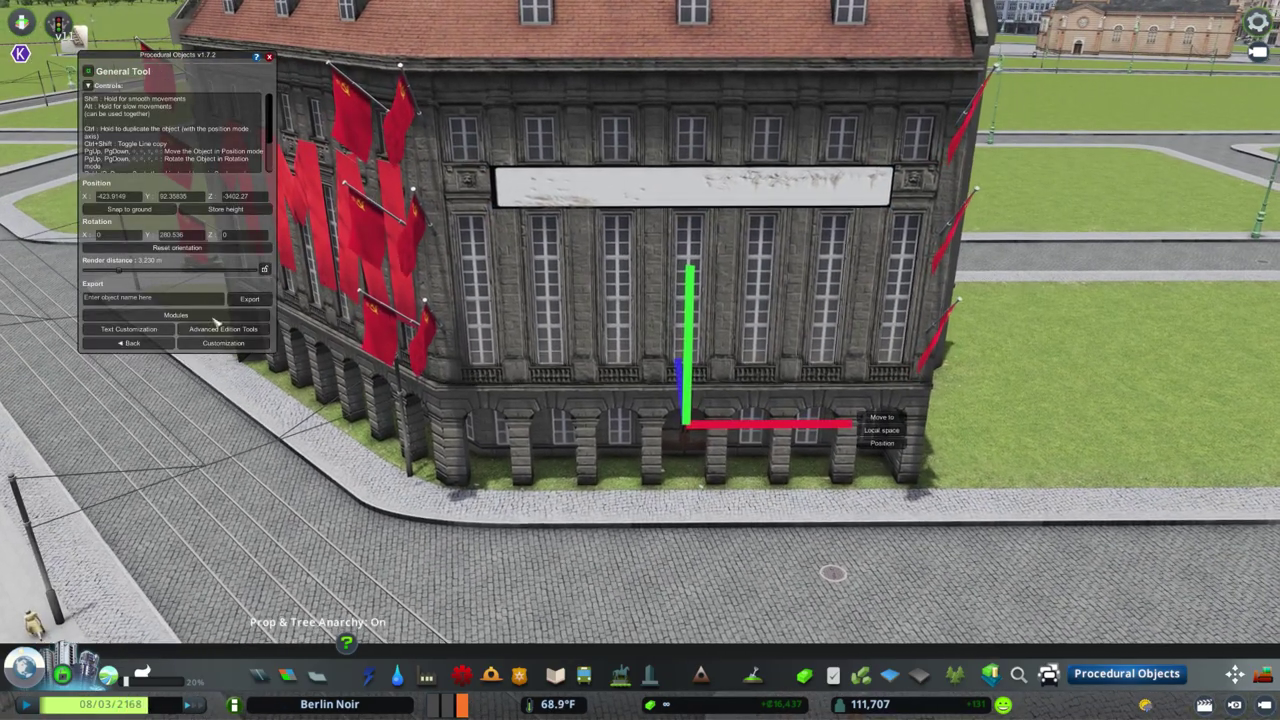
Add the black text 'Erst Essen dann die Miete' to the corner building's sign and centre it.
left_click(160, 329)
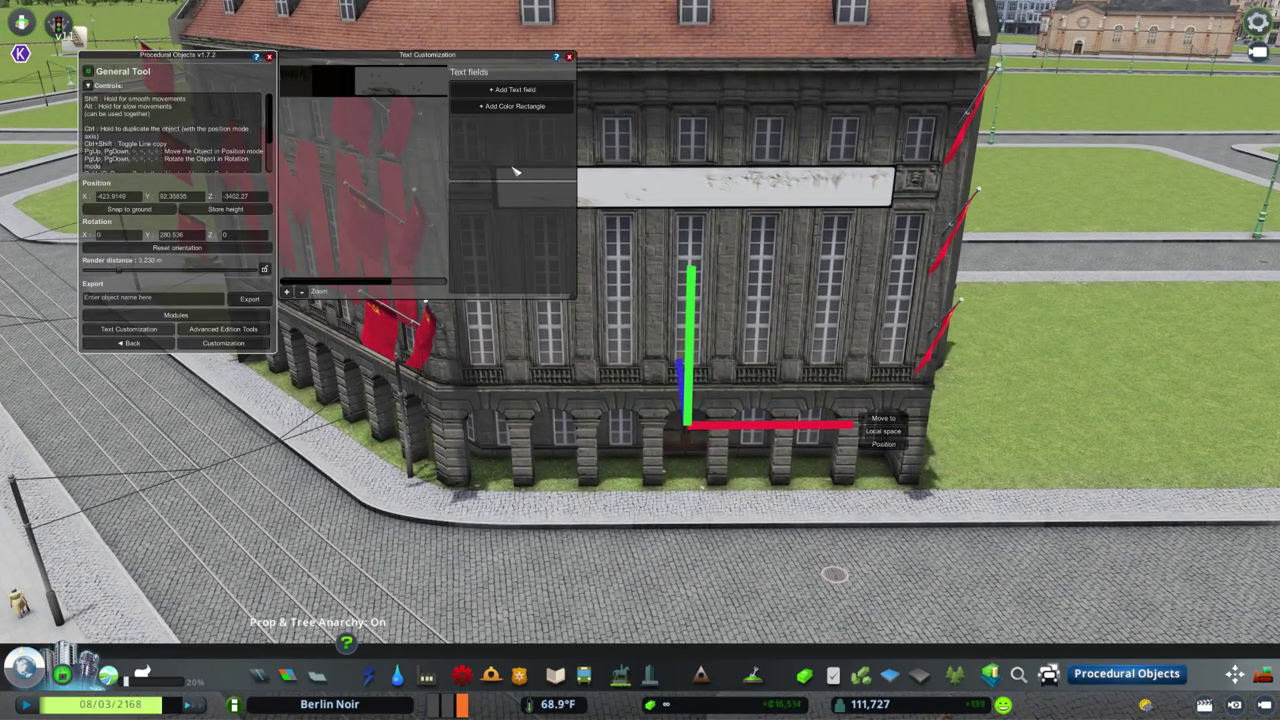
left_click(513, 89)
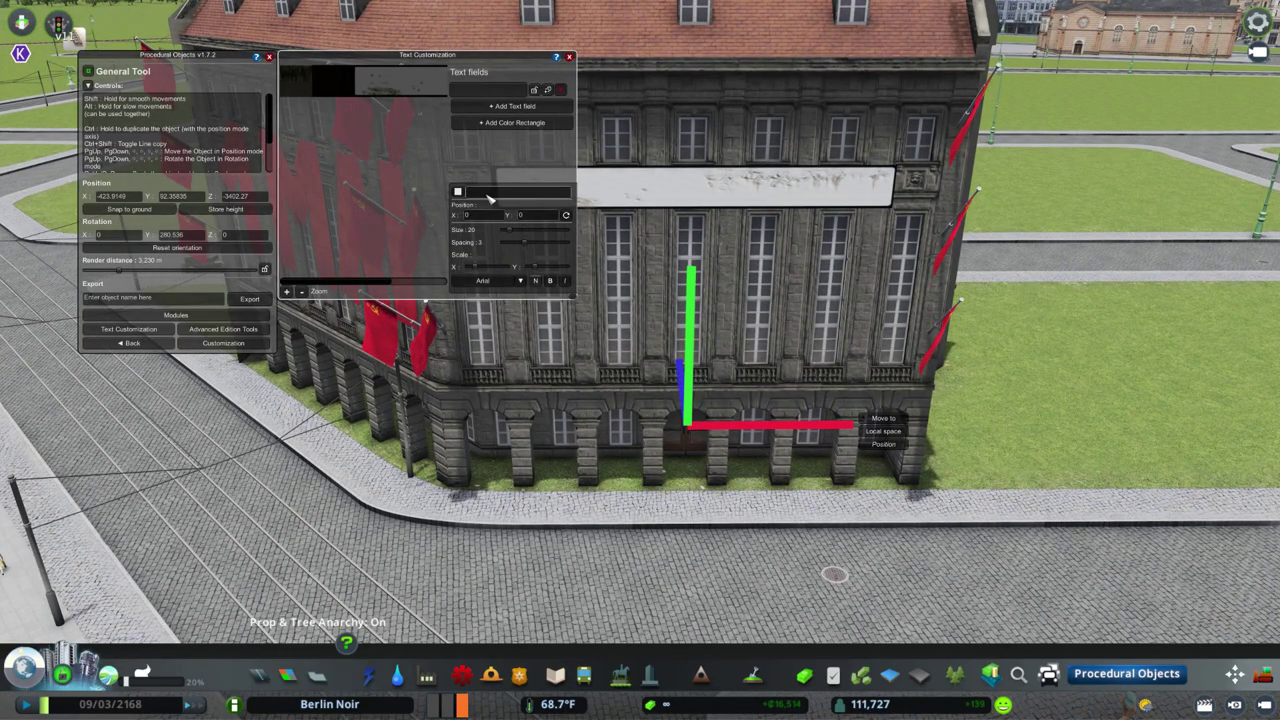
type("Erst Essen dann die Miete")
left_click(458, 191)
left_click(580, 274)
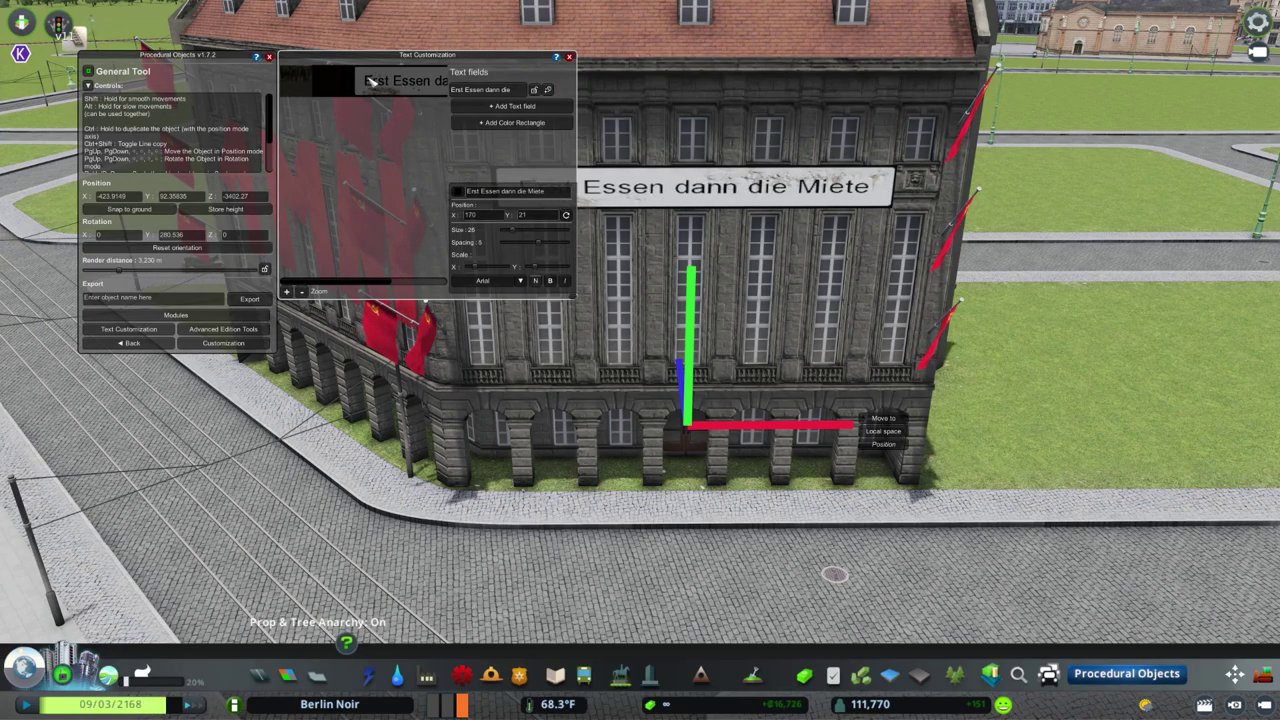
left_click_drag(375, 84, 367, 82)
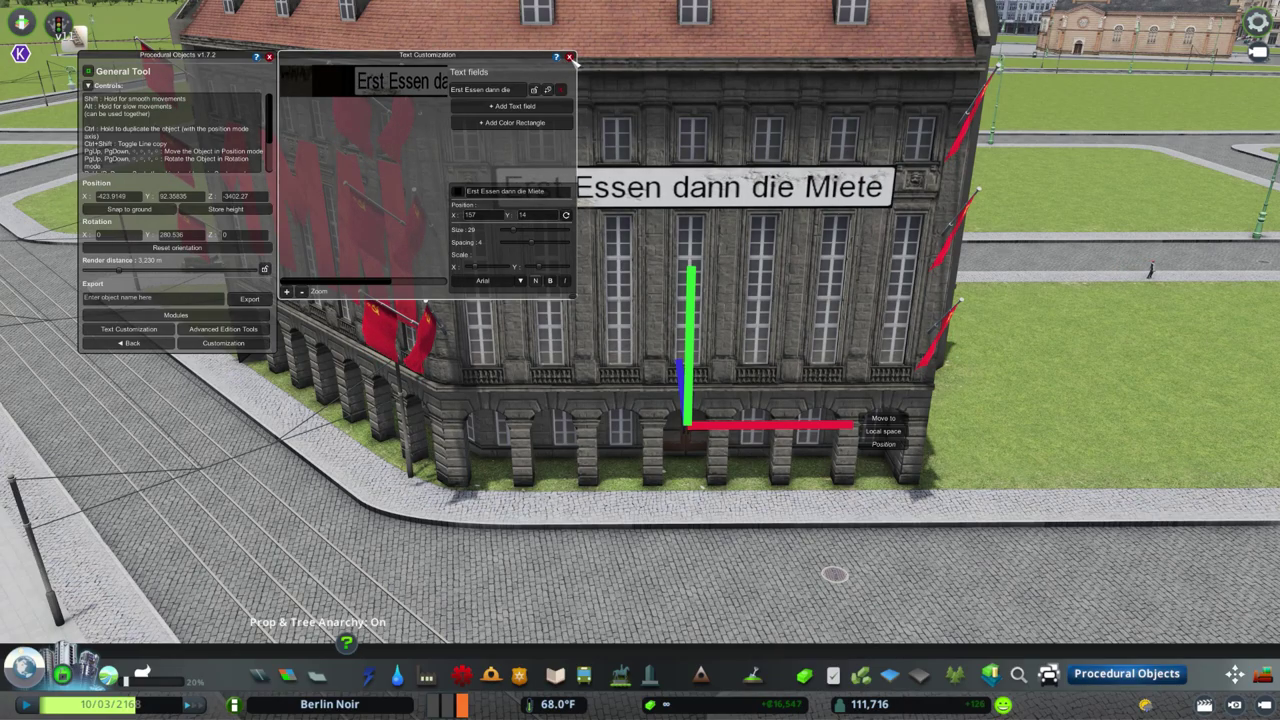
key("Escape")
scroll(668, 428, "up", 10)
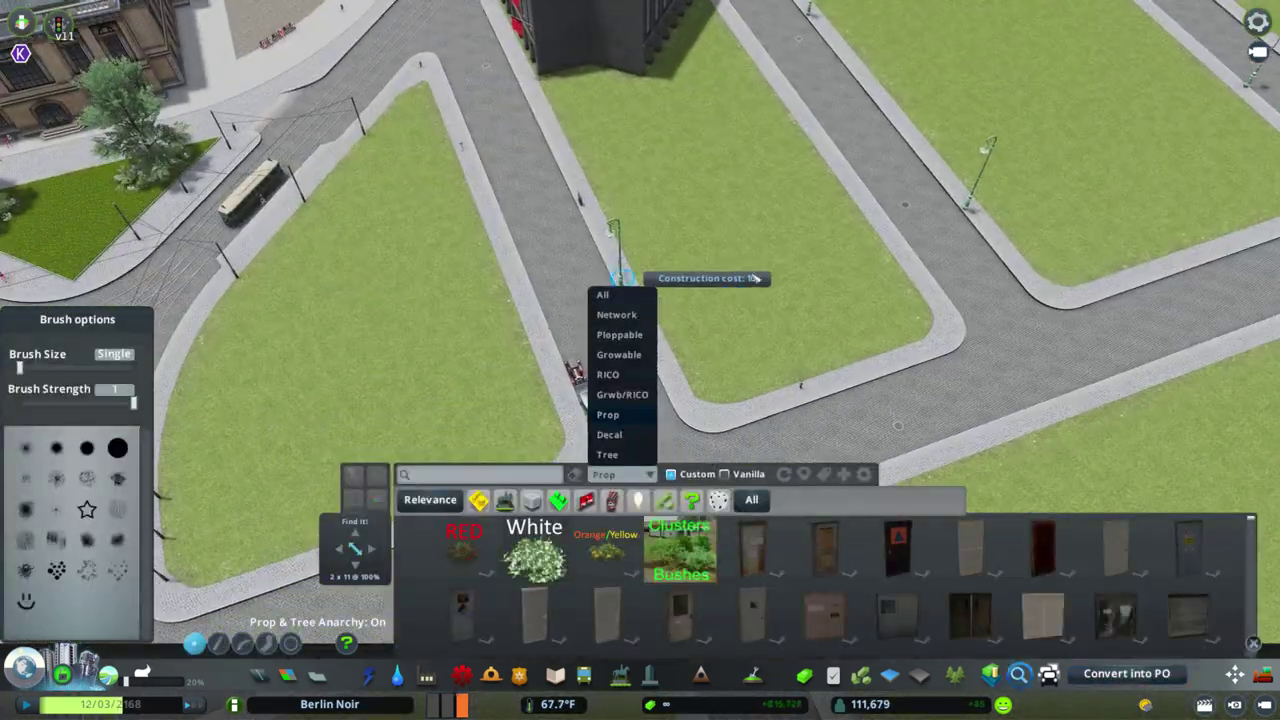
Filter the building list to Grwb/RICO and place a period building on the corner lot.
left_click(600, 335)
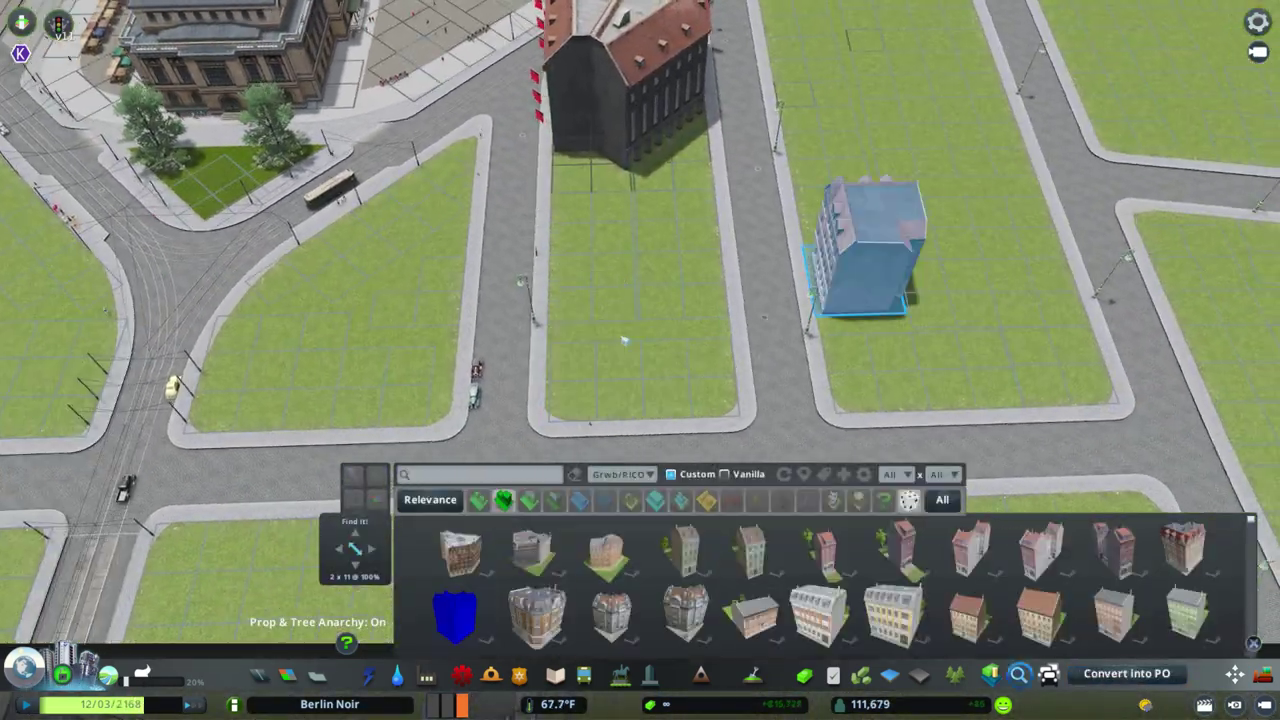
scroll(600, 376, "up", 3)
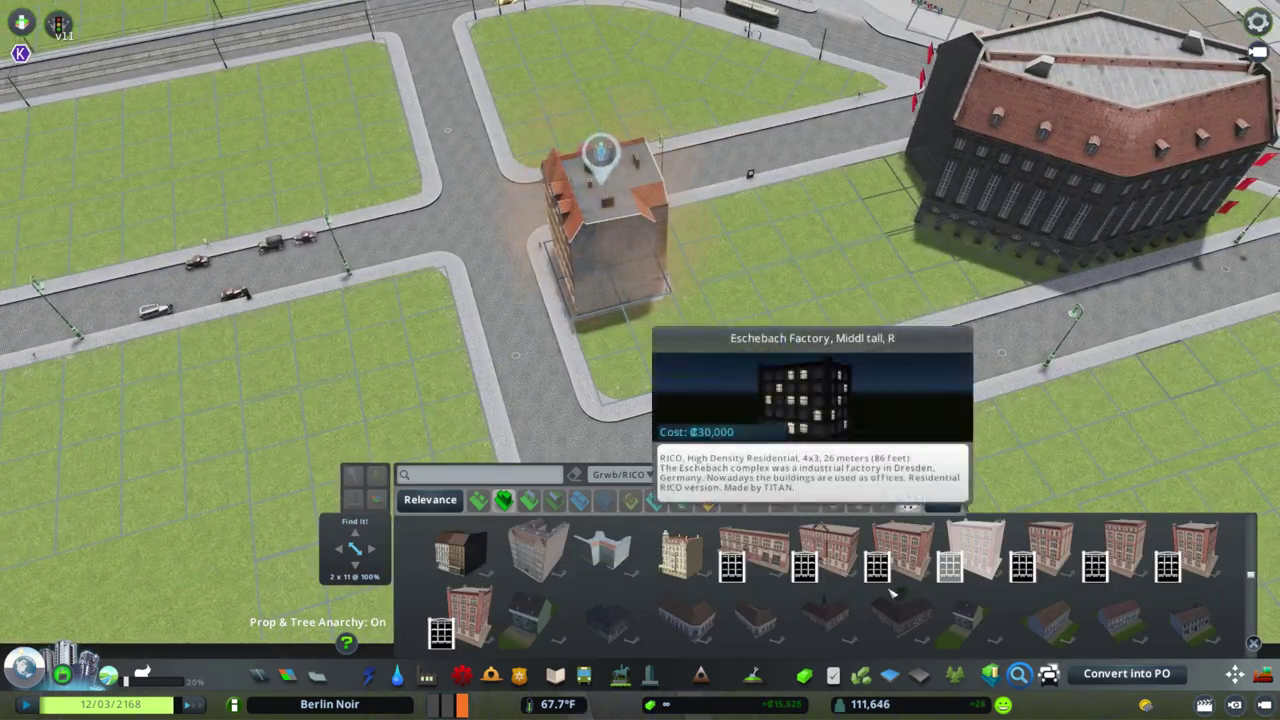
scroll(890, 594, "down", 3)
left_click(1127, 673)
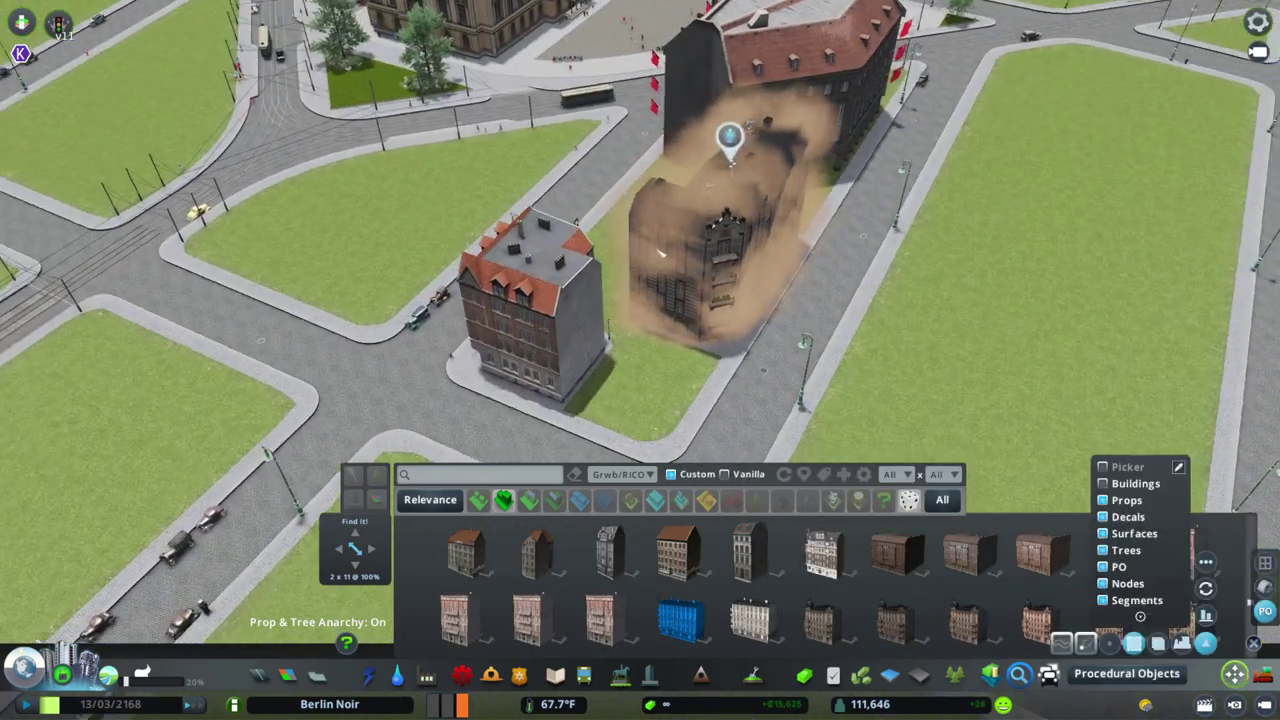
scroll(727, 347, "up", 3)
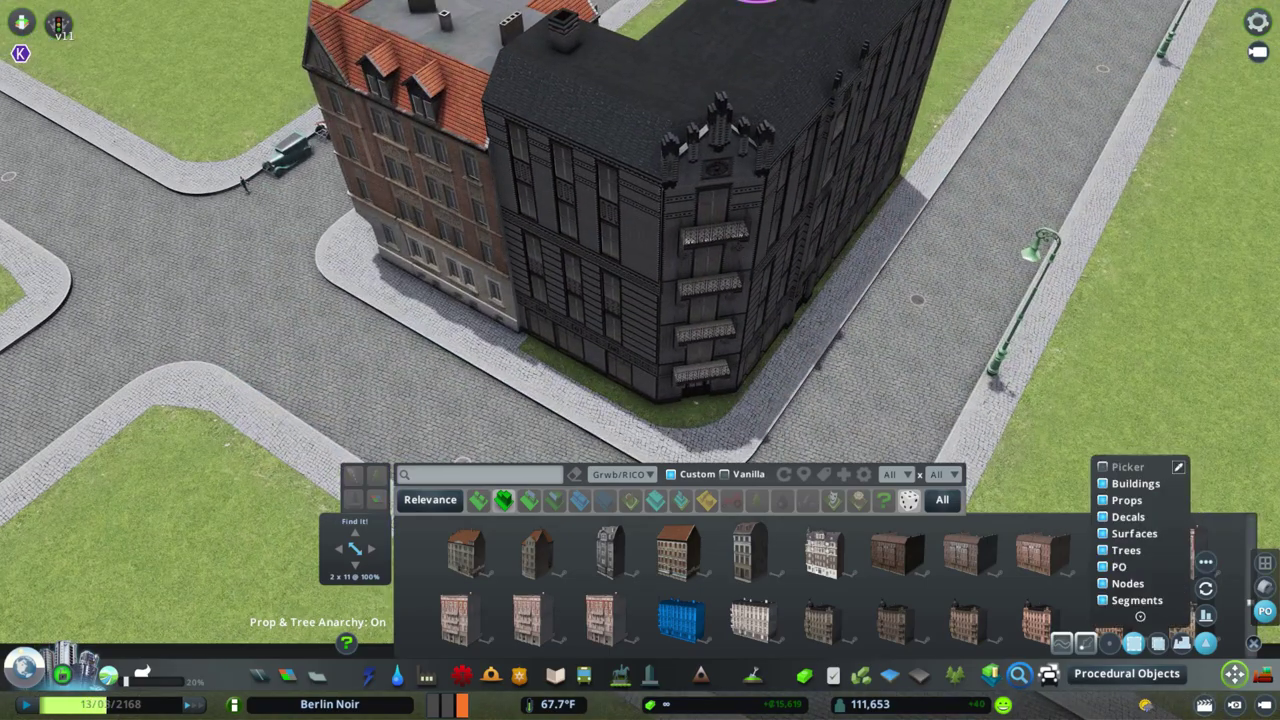
scroll(690, 358, "down", 3)
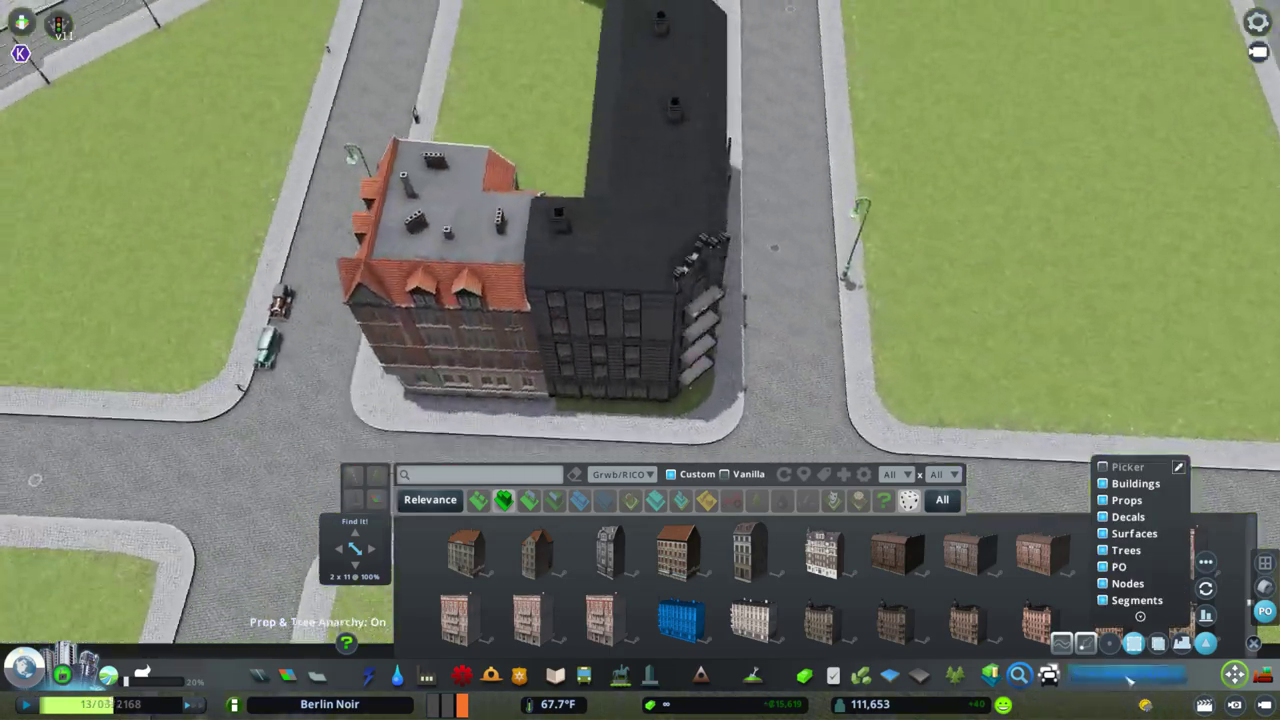
left_click(690, 358)
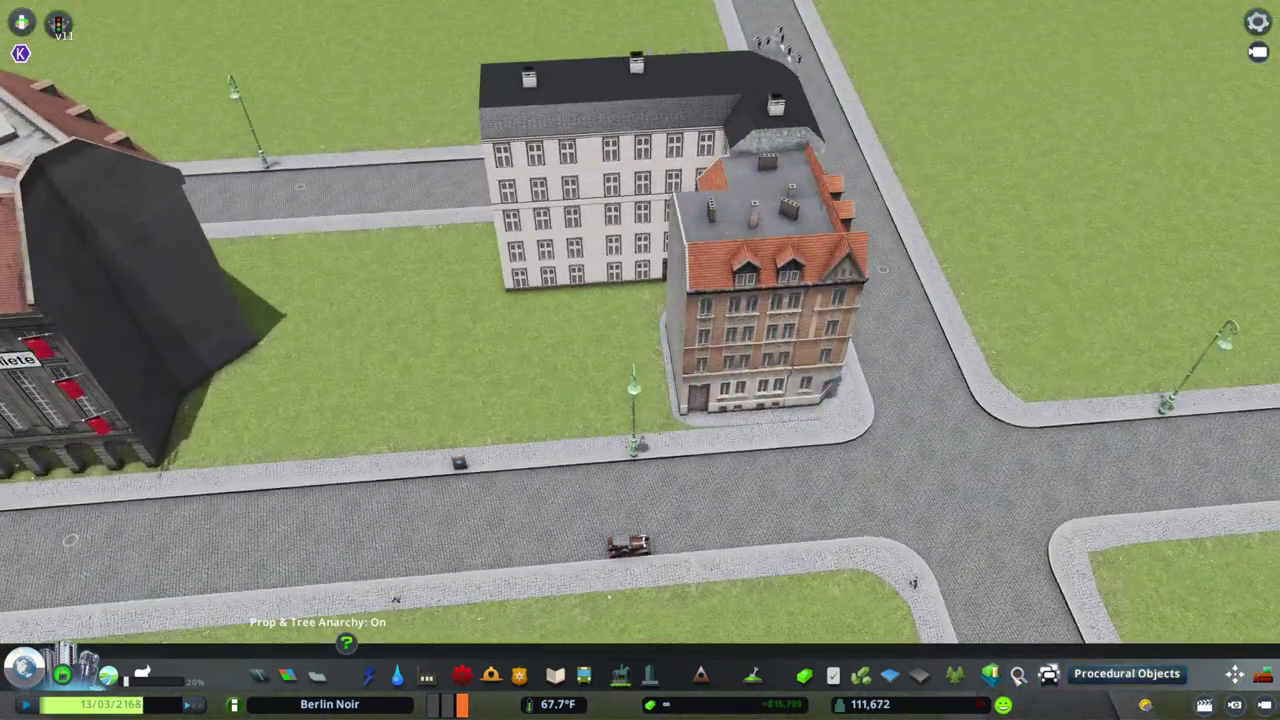
Place two period apartment buildings side by side on the empty lots, adjusting them with Move It.
key("ctrl+f")
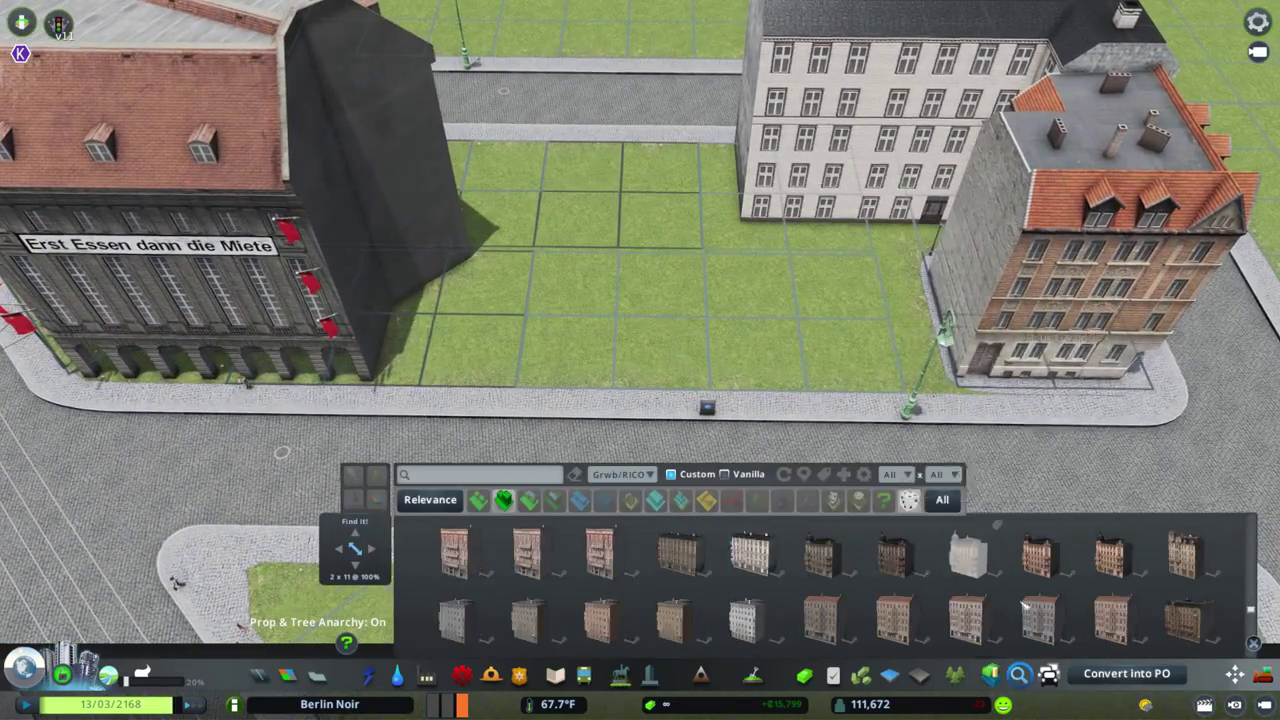
left_click(1040, 615)
left_click(615, 333)
key("m")
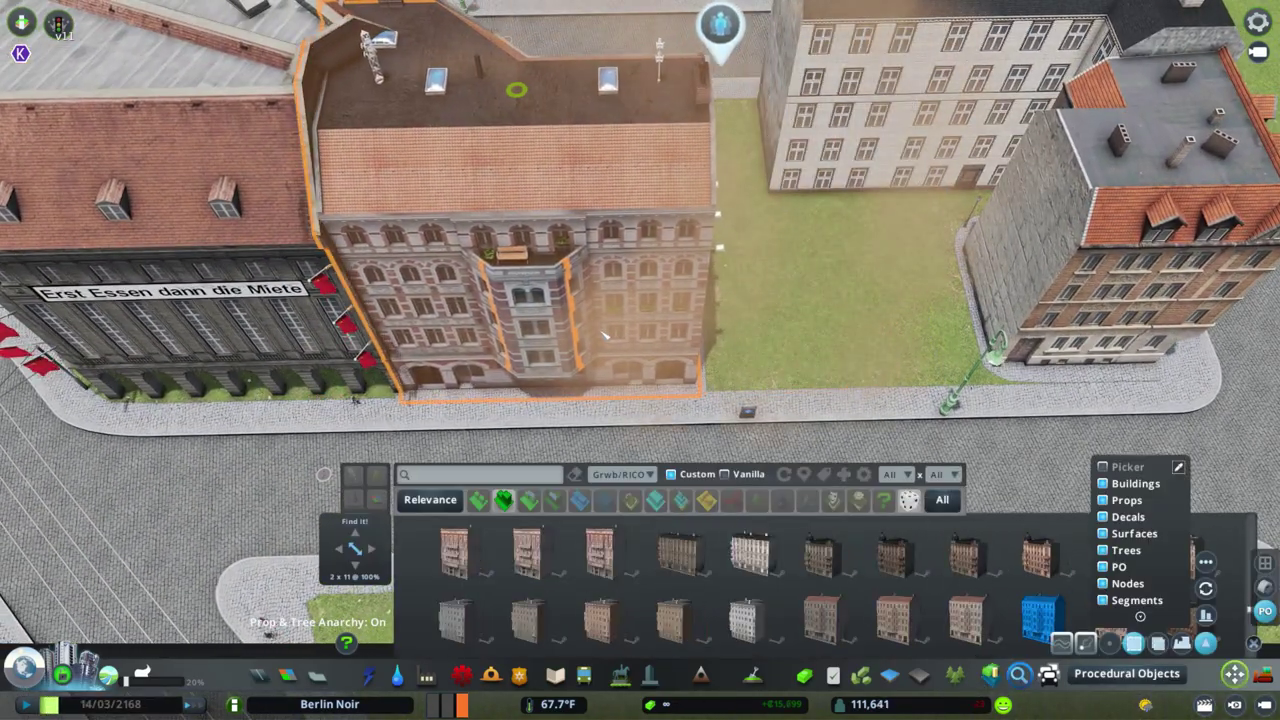
scroll(605, 335, "down", 5)
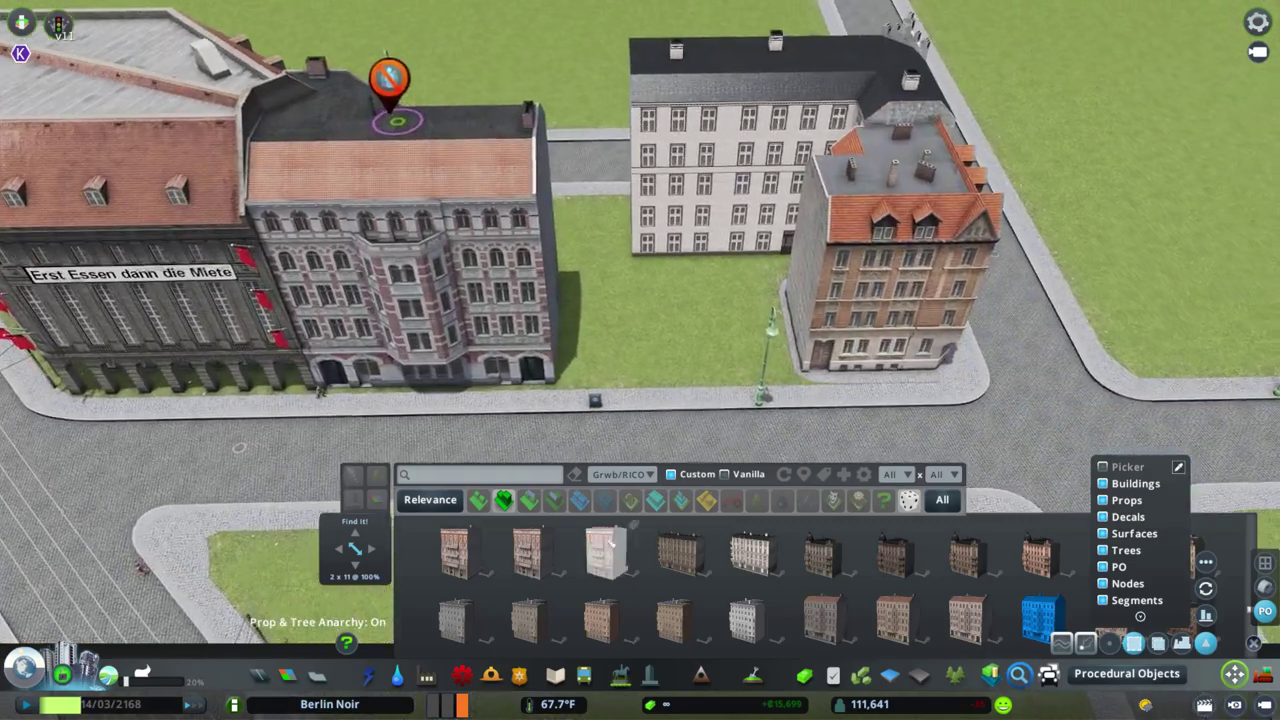
left_click(605, 550)
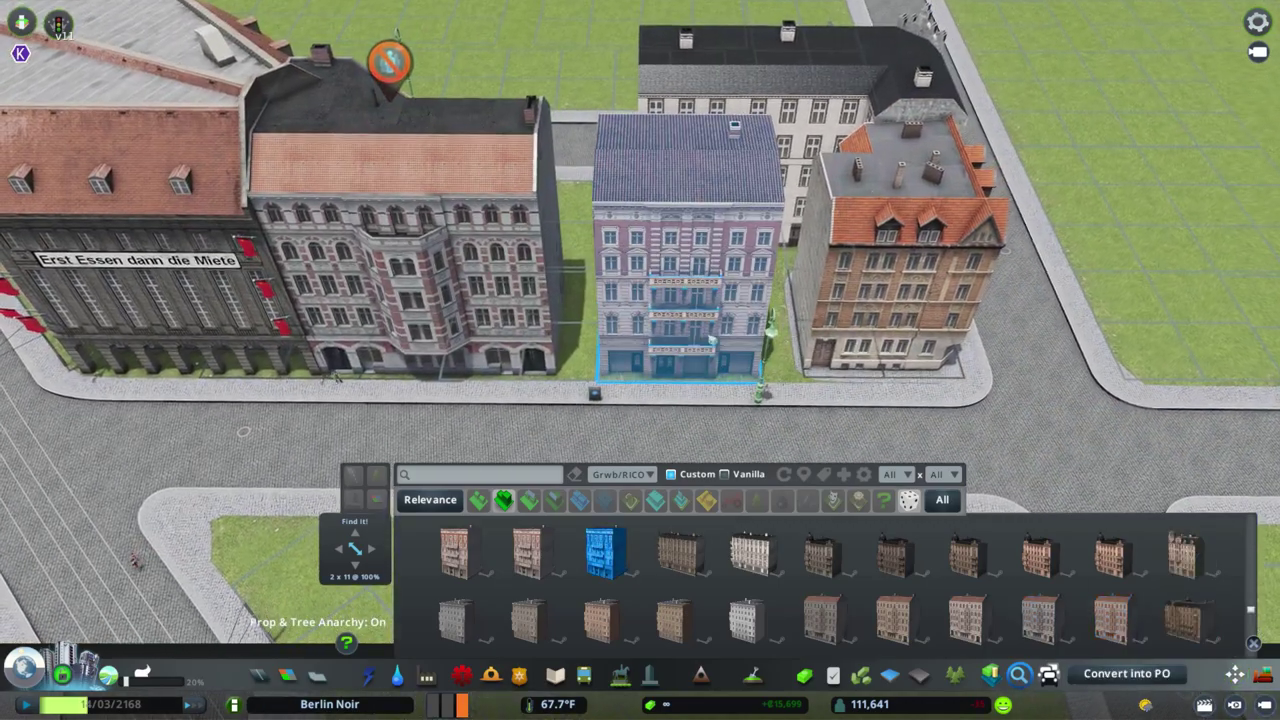
left_click(712, 340)
key("m")
scroll(677, 290, "up", 3)
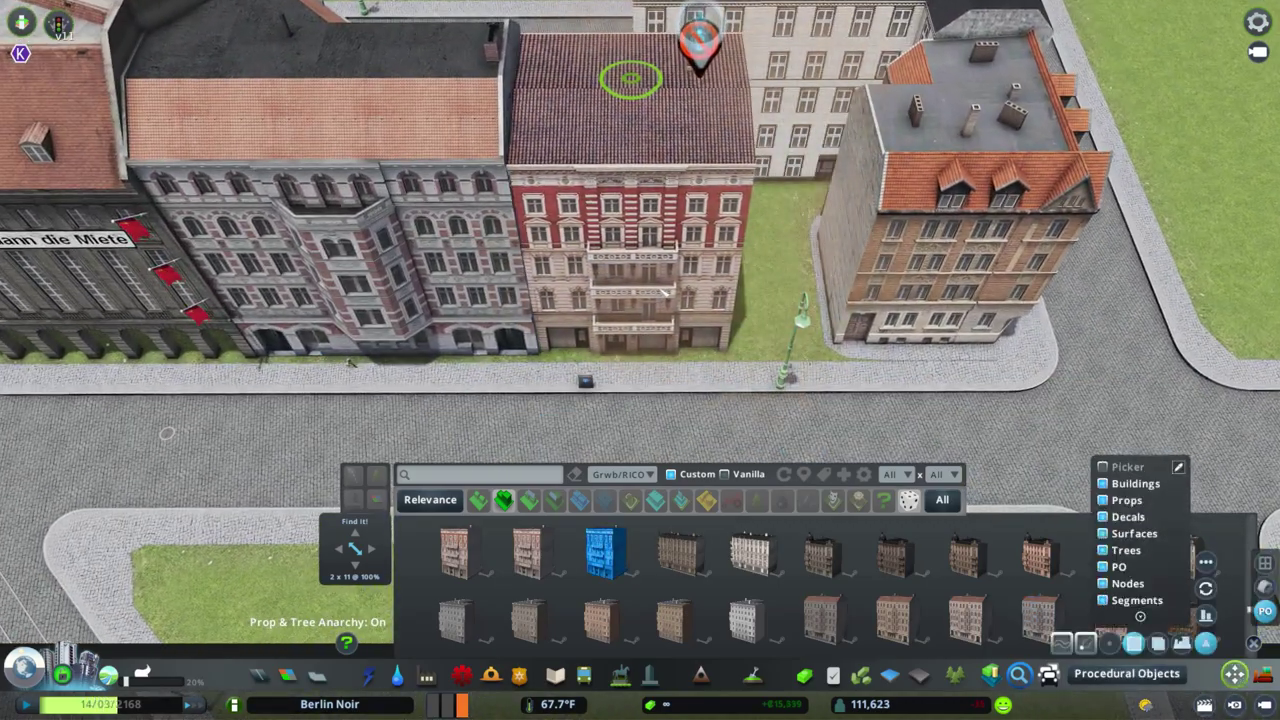
scroll(640, 300, "down", 5)
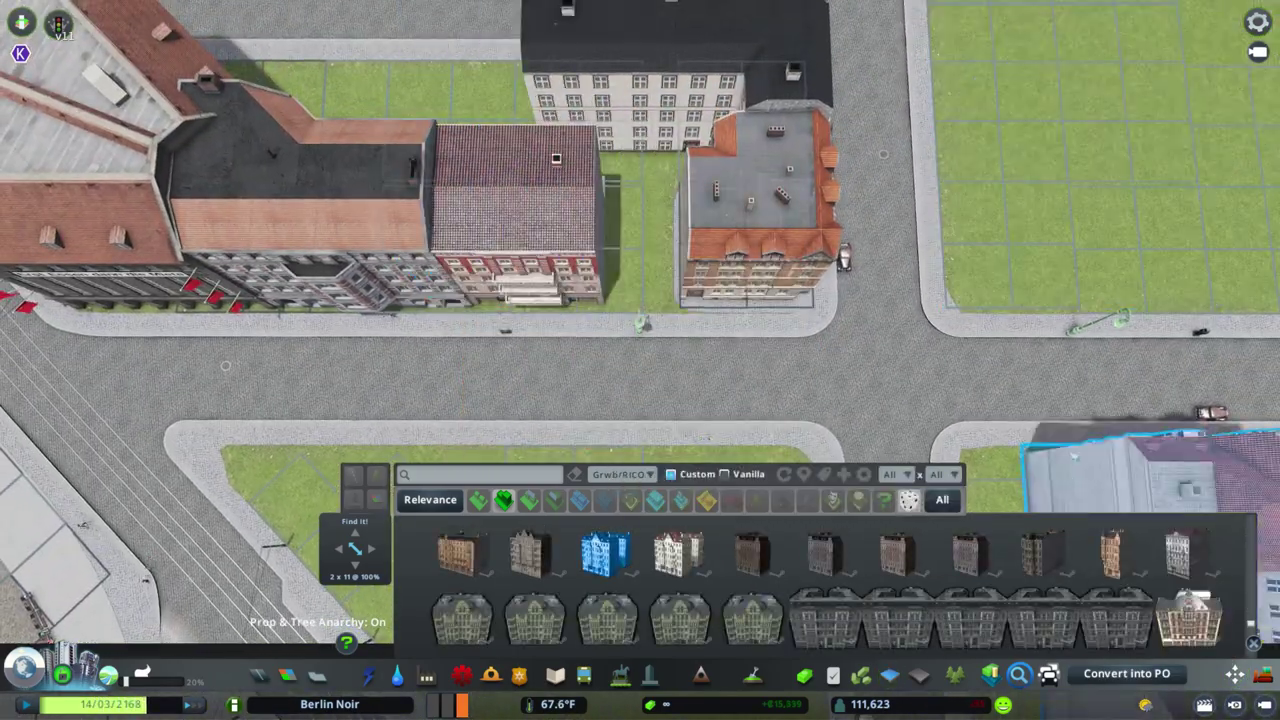
scroll(563, 303, "up", 4)
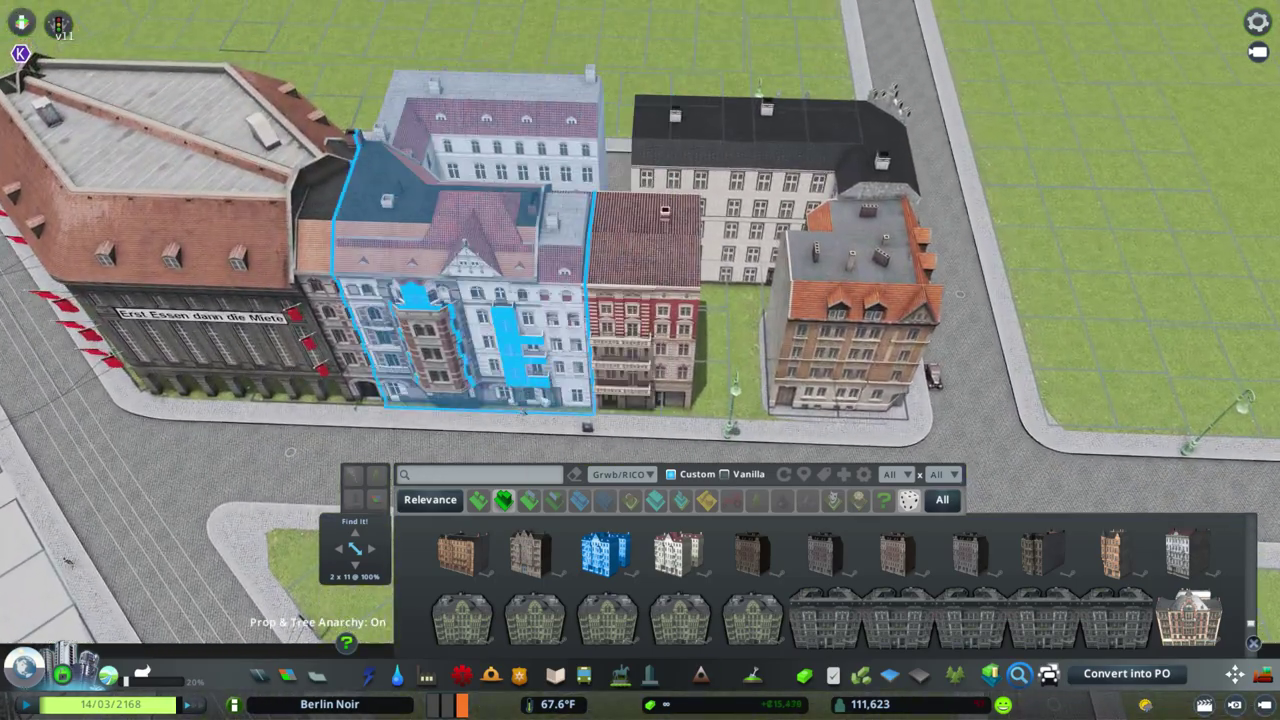
Place the ornate white building and sample the centre building to place similar ones.
left_click(1187, 553)
left_click(620, 300)
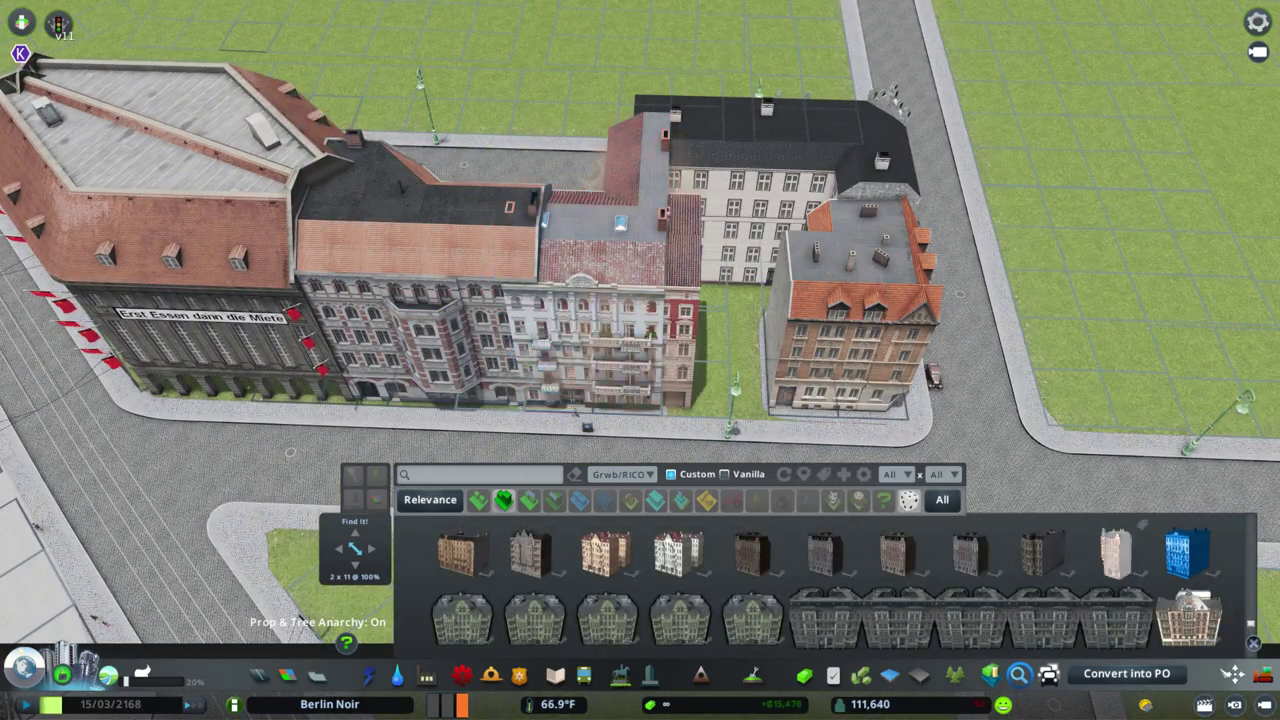
key("m")
scroll(621, 217, "up", 3)
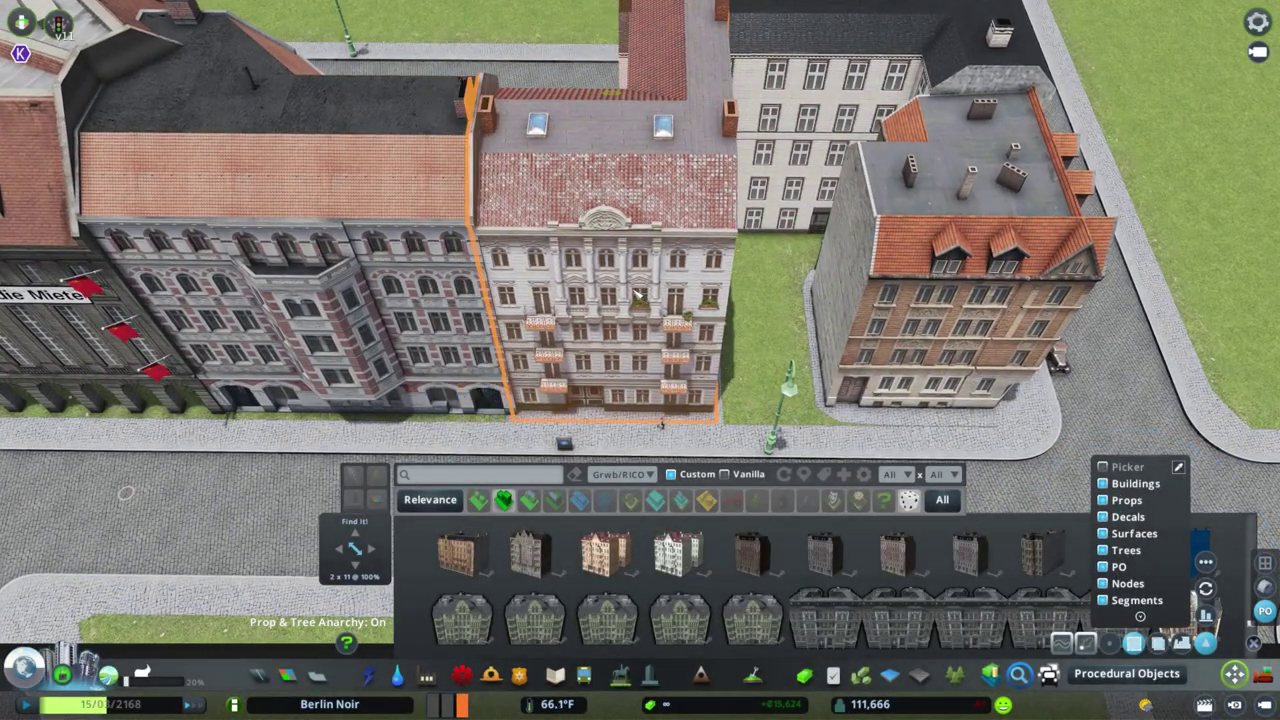
key("p")
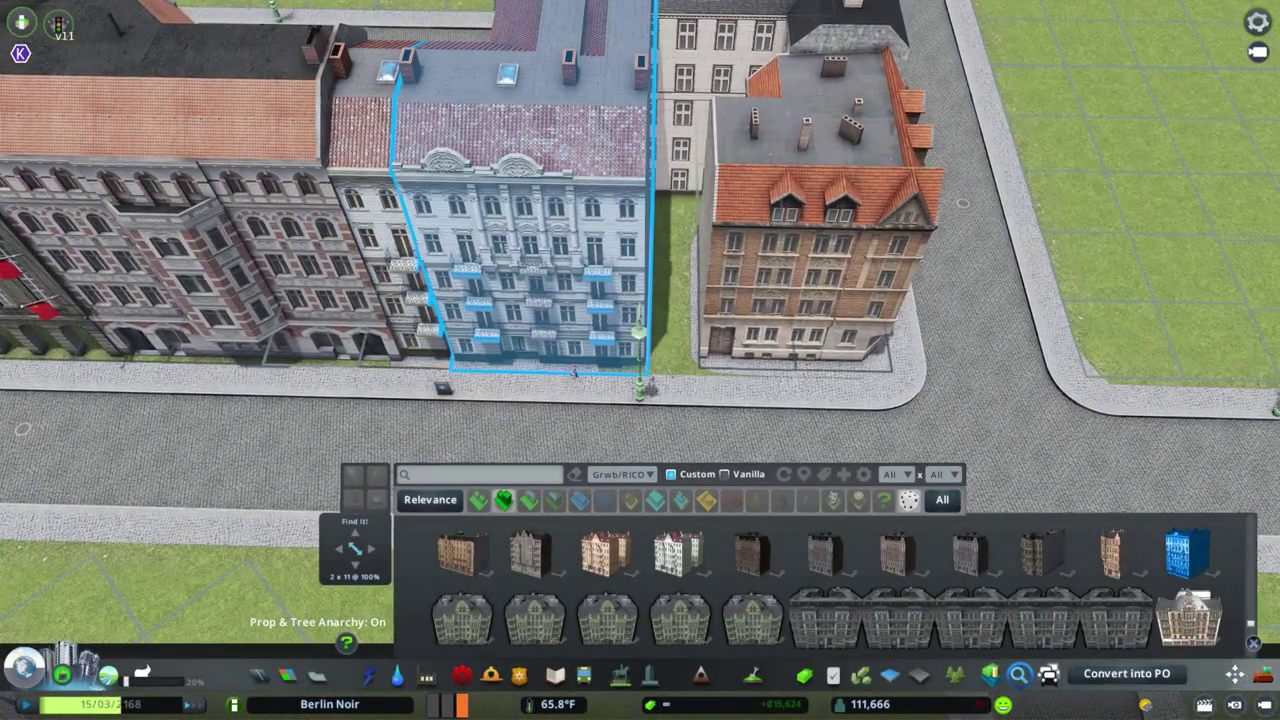
left_click(620, 300)
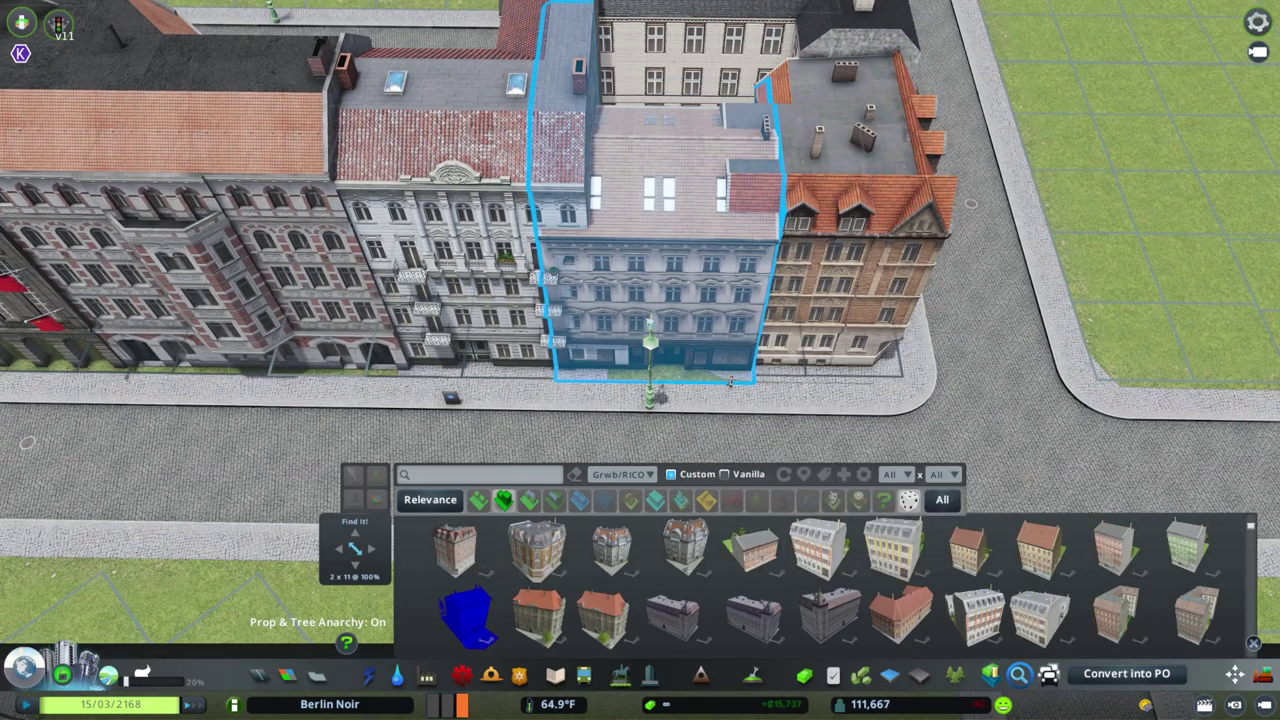
key("m")
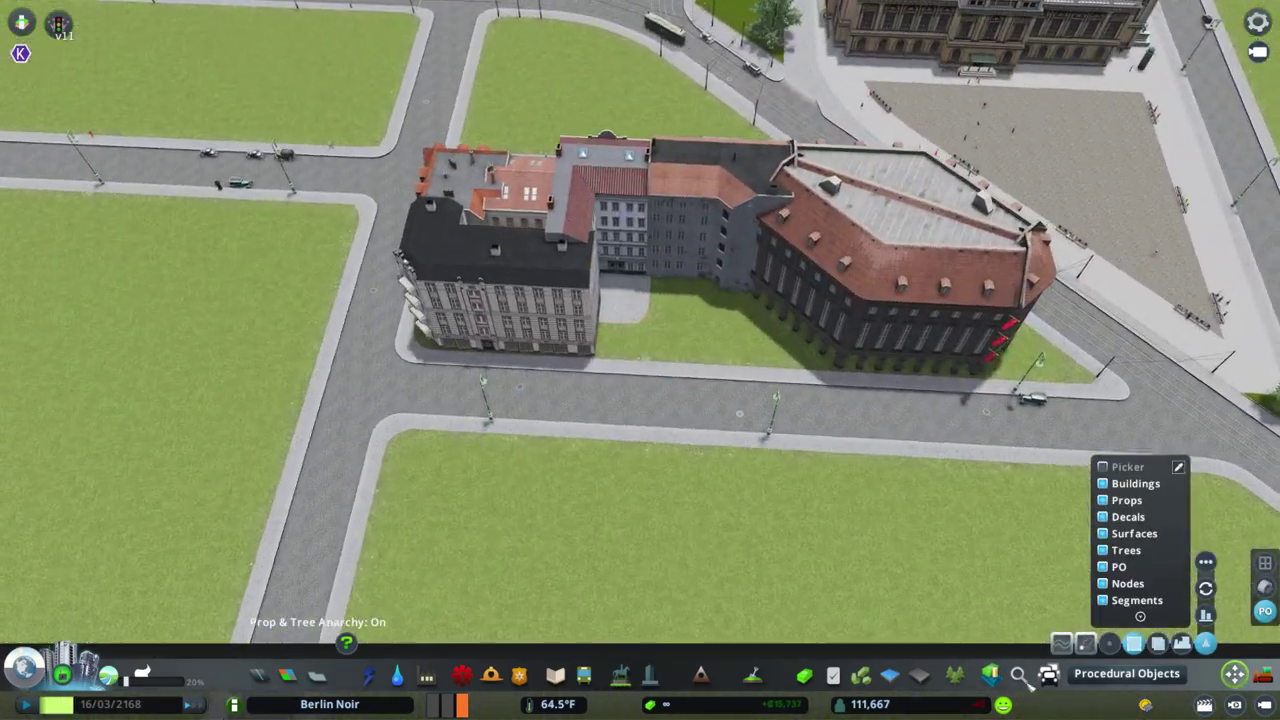
Place the Gothic-fronted building and another in the last gap, then adjust its colour tint.
key("p")
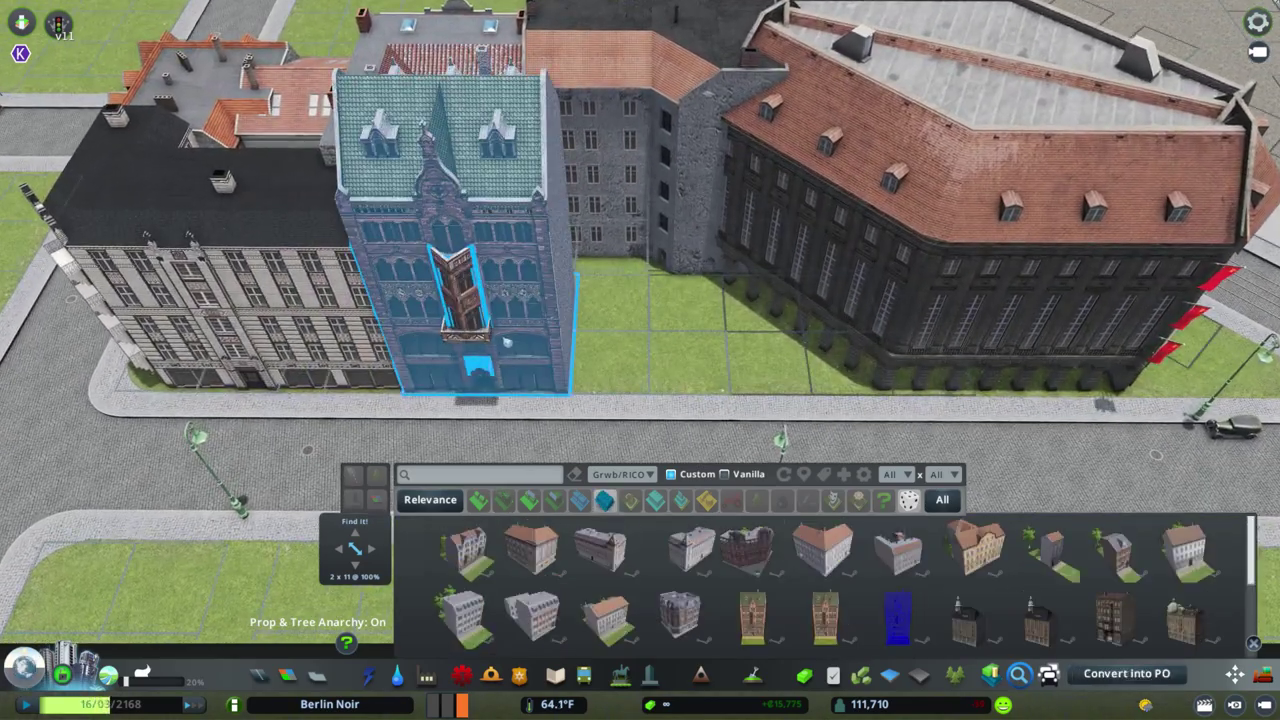
left_click(508, 342)
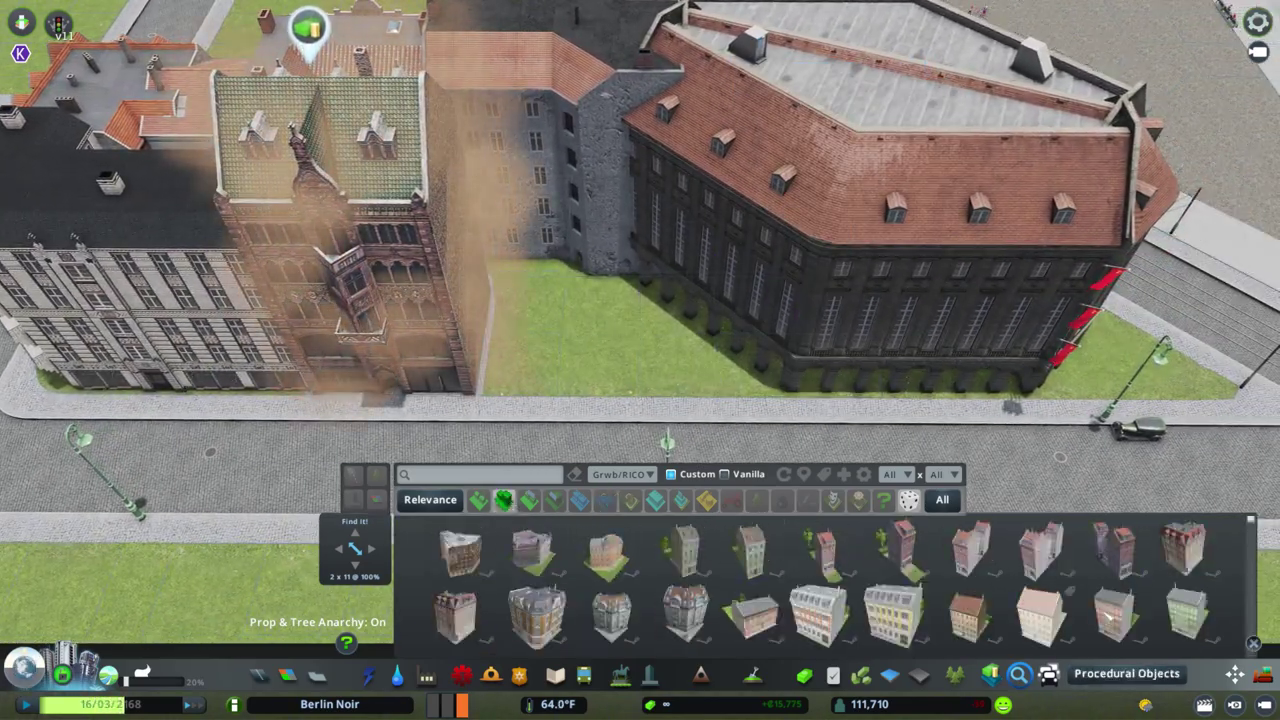
left_click(716, 410)
left_click(716, 405)
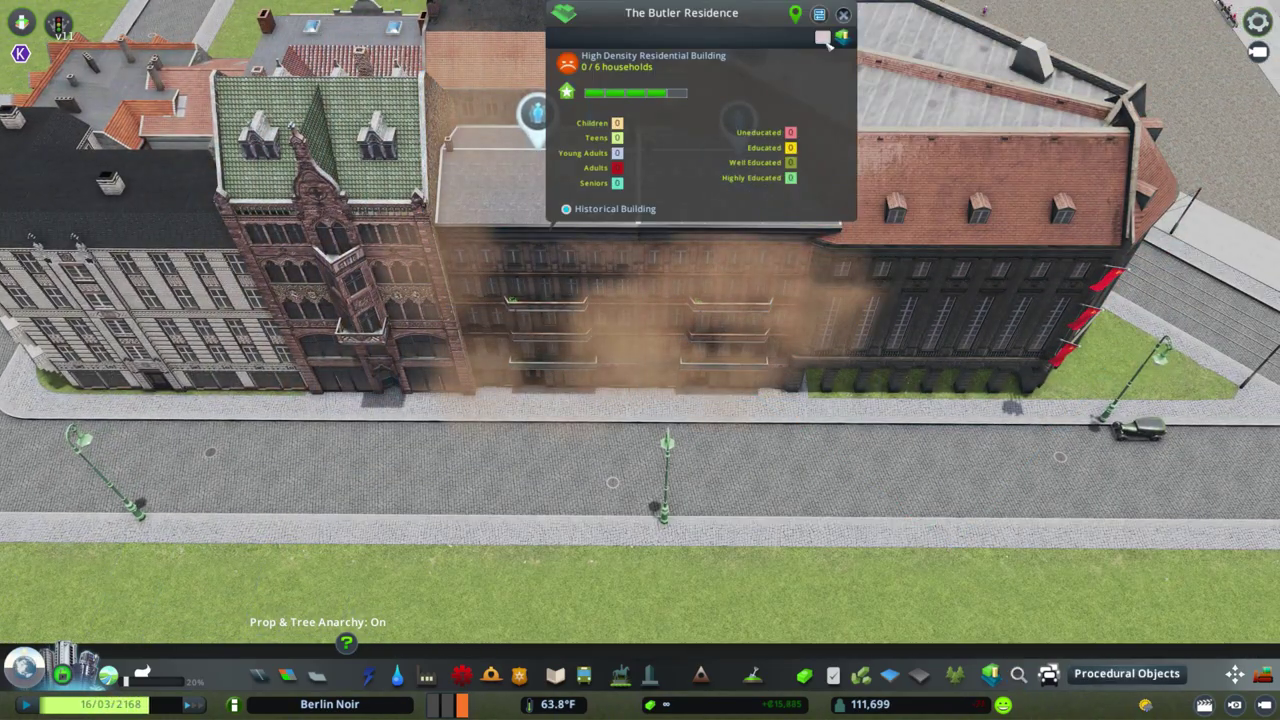
left_click(822, 37)
left_click(822, 37)
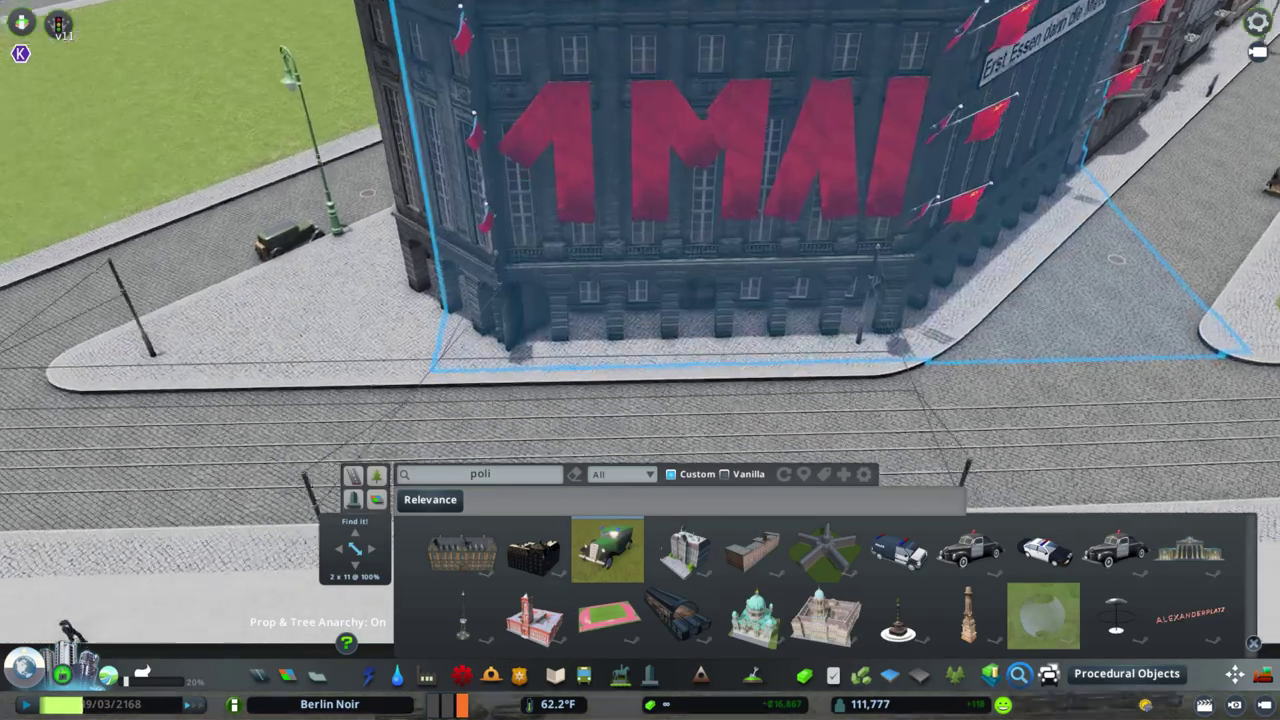
Place two car props along the kerb as procedural objects.
left_click(608, 548)
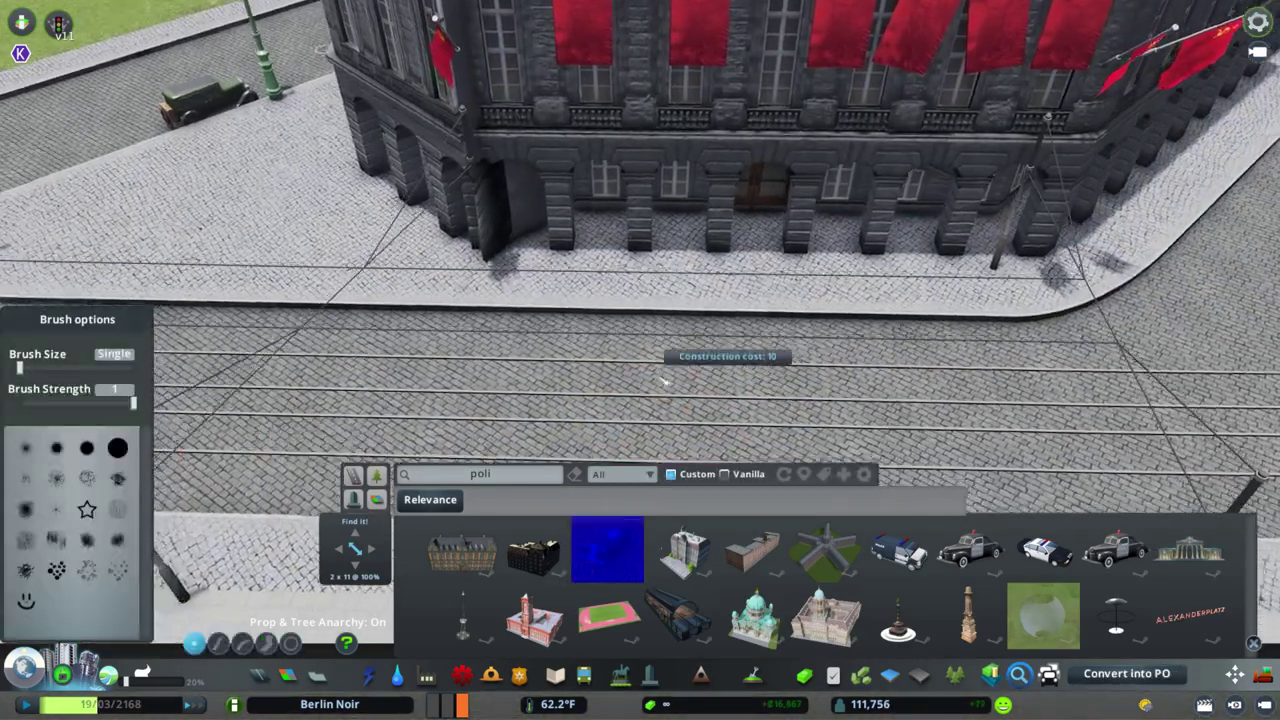
key("ctrl+p")
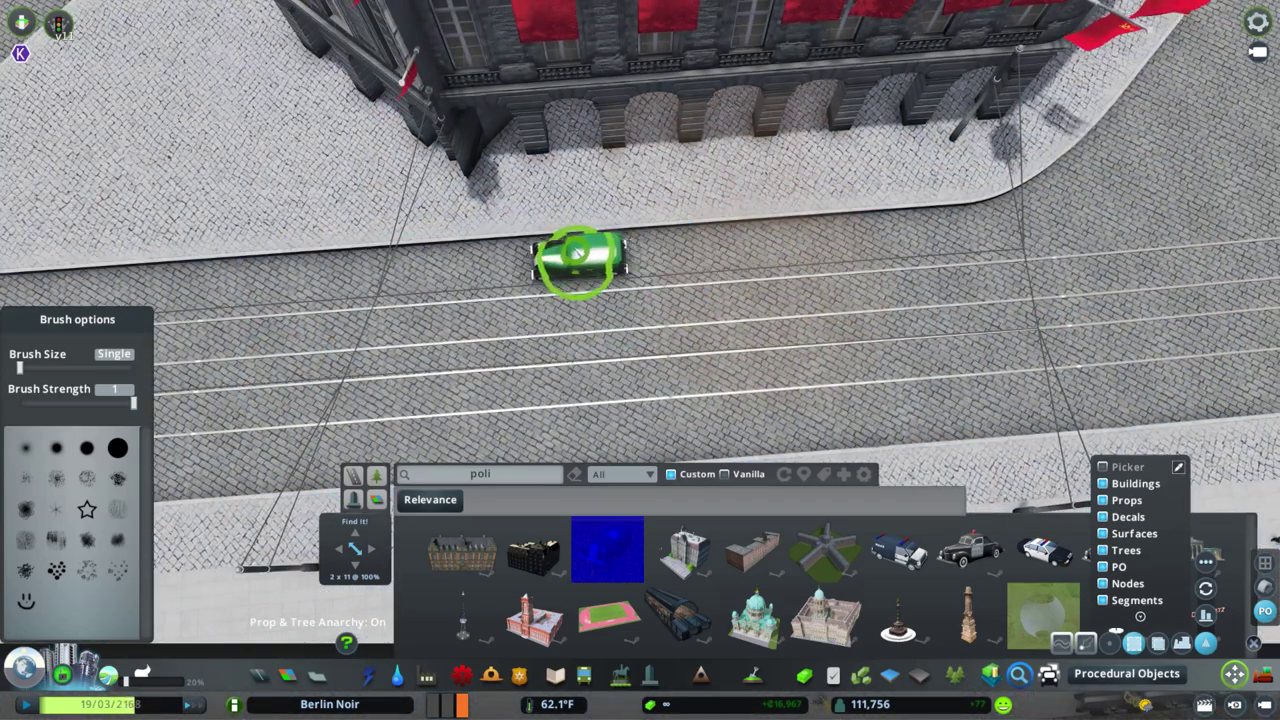
left_click(577, 254)
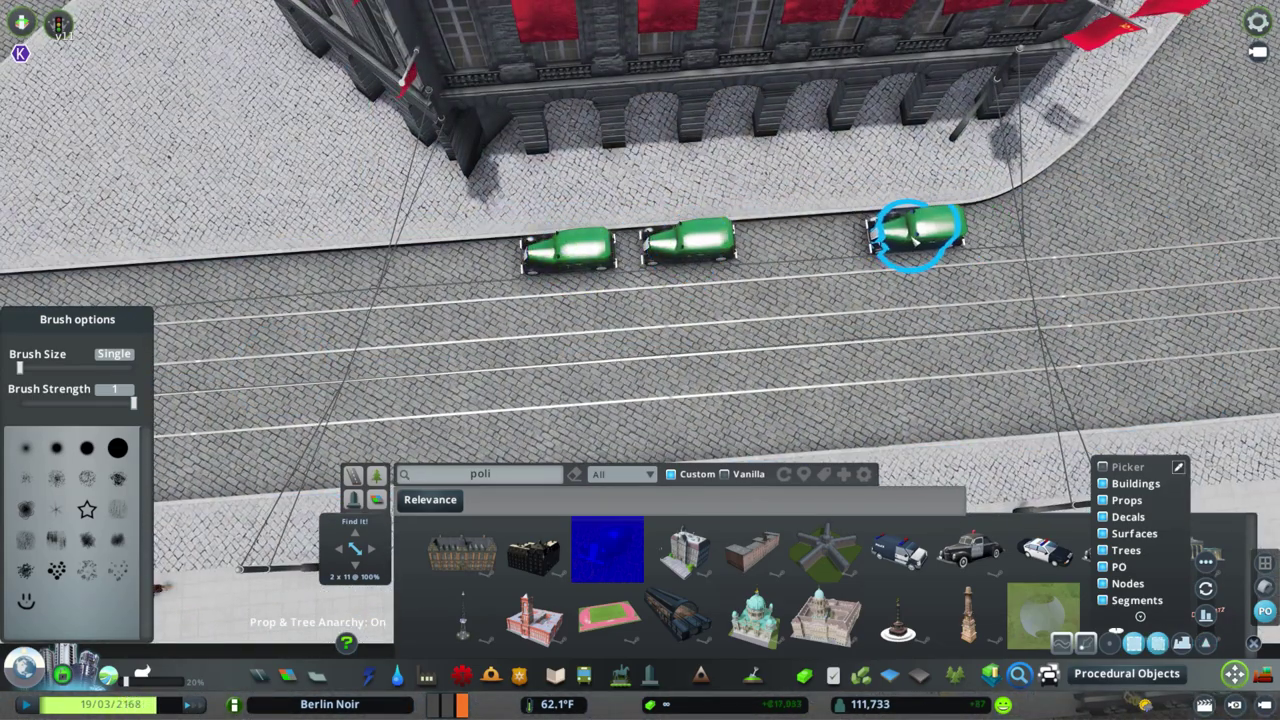
left_click(913, 240)
right_click(994, 457)
key("Escape")
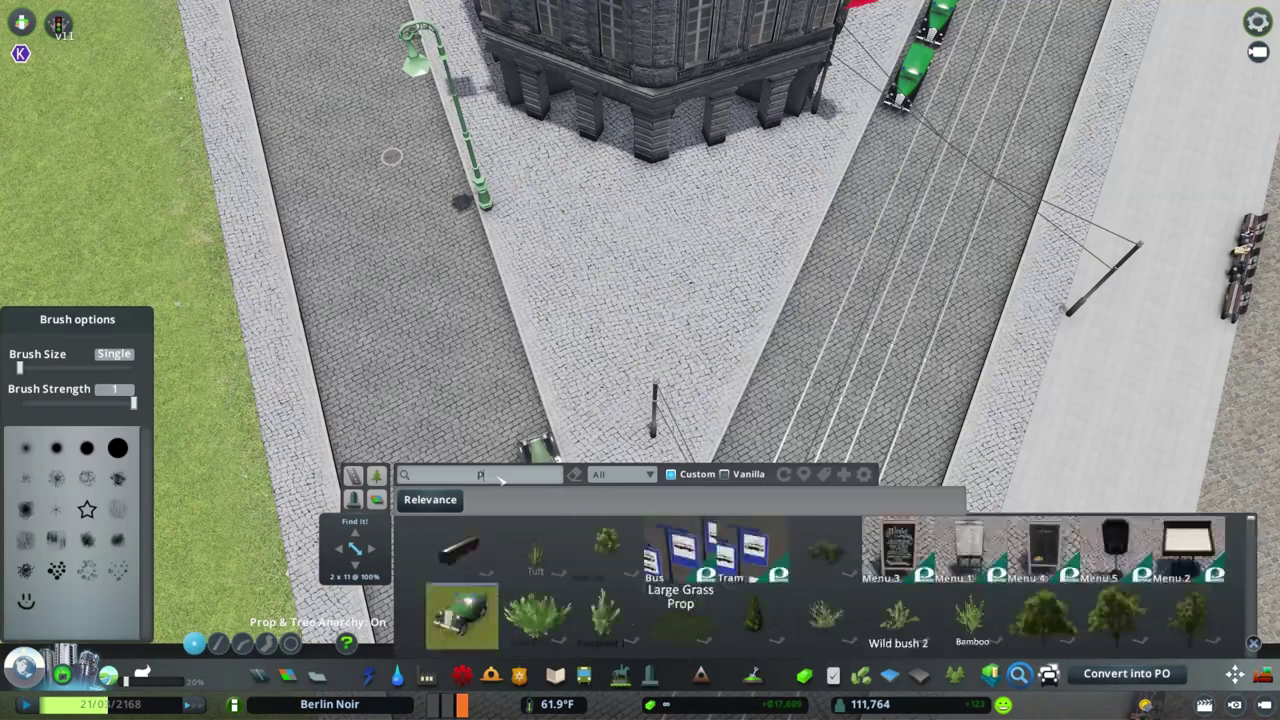
Search 'news' and place three newspaper boxes on the plaza.
type("news")
left_click(605, 548)
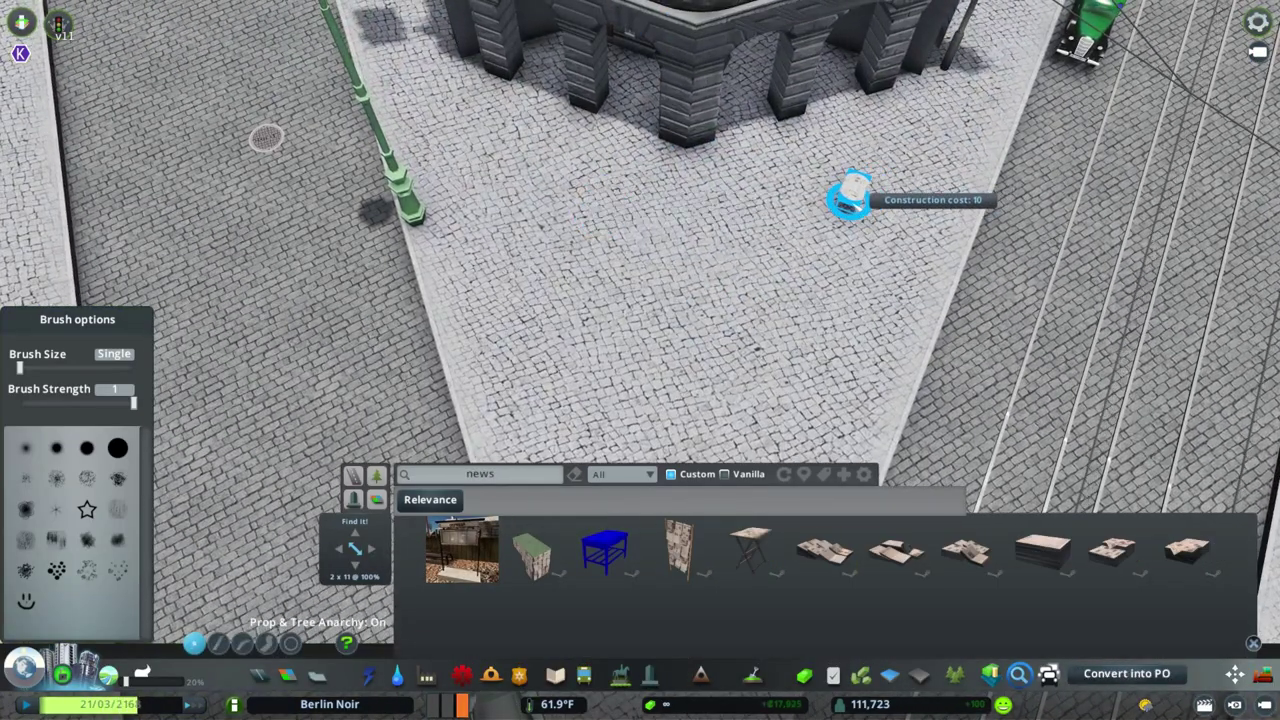
left_click(850, 198)
left_click(771, 343)
key("ctrl+p")
left_click(713, 290)
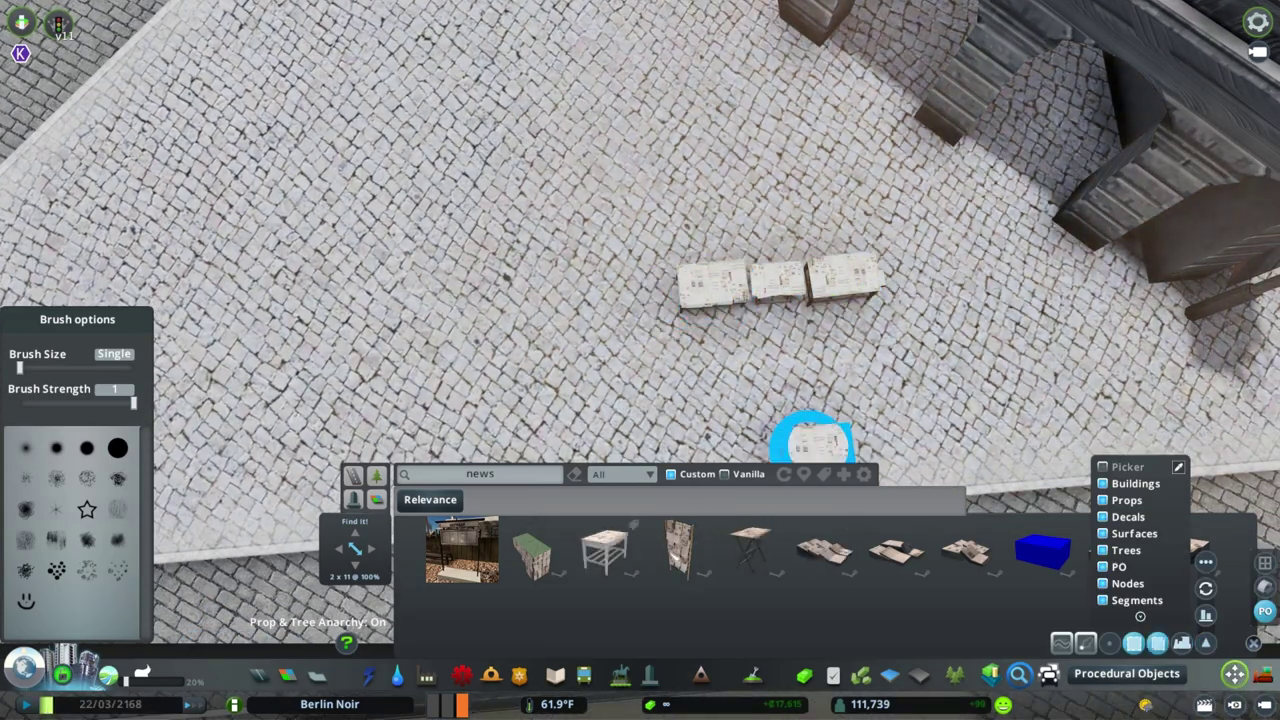
Select the three newspaper boxes, shift them left and clone them into a row of six.
key("q")
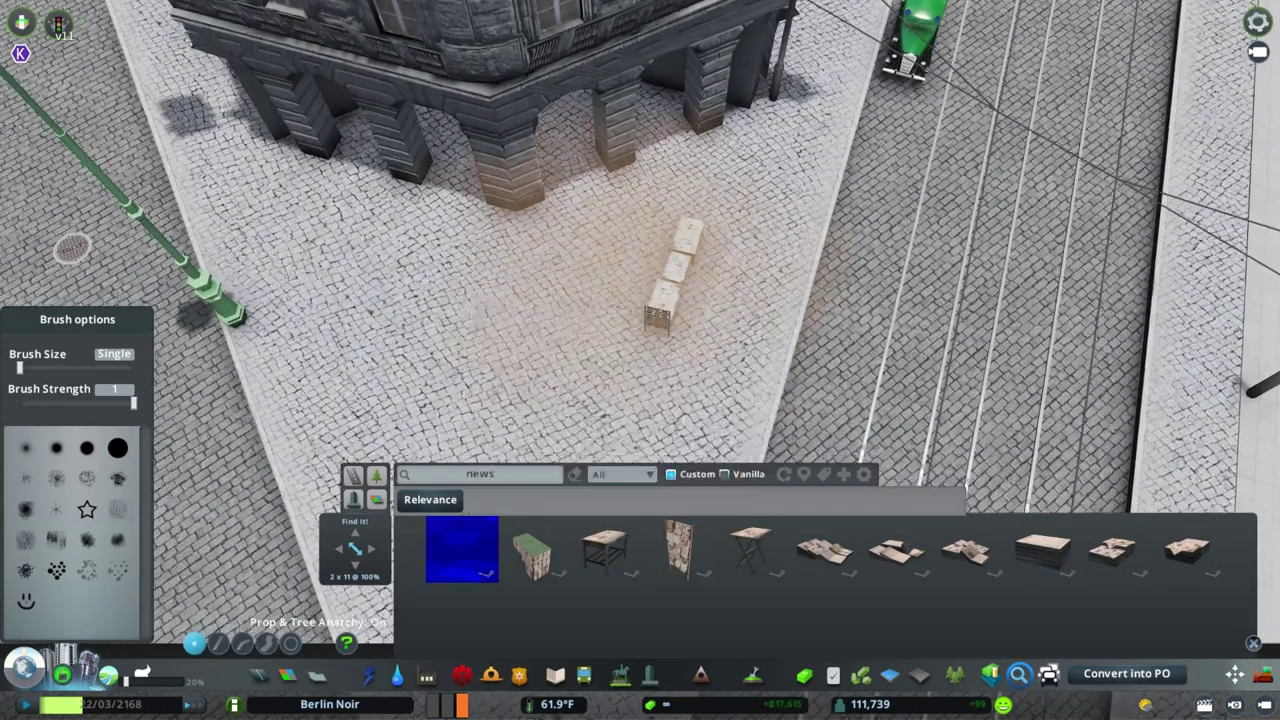
key("ctrl+p")
left_click_drag(700, 190, 880, 262)
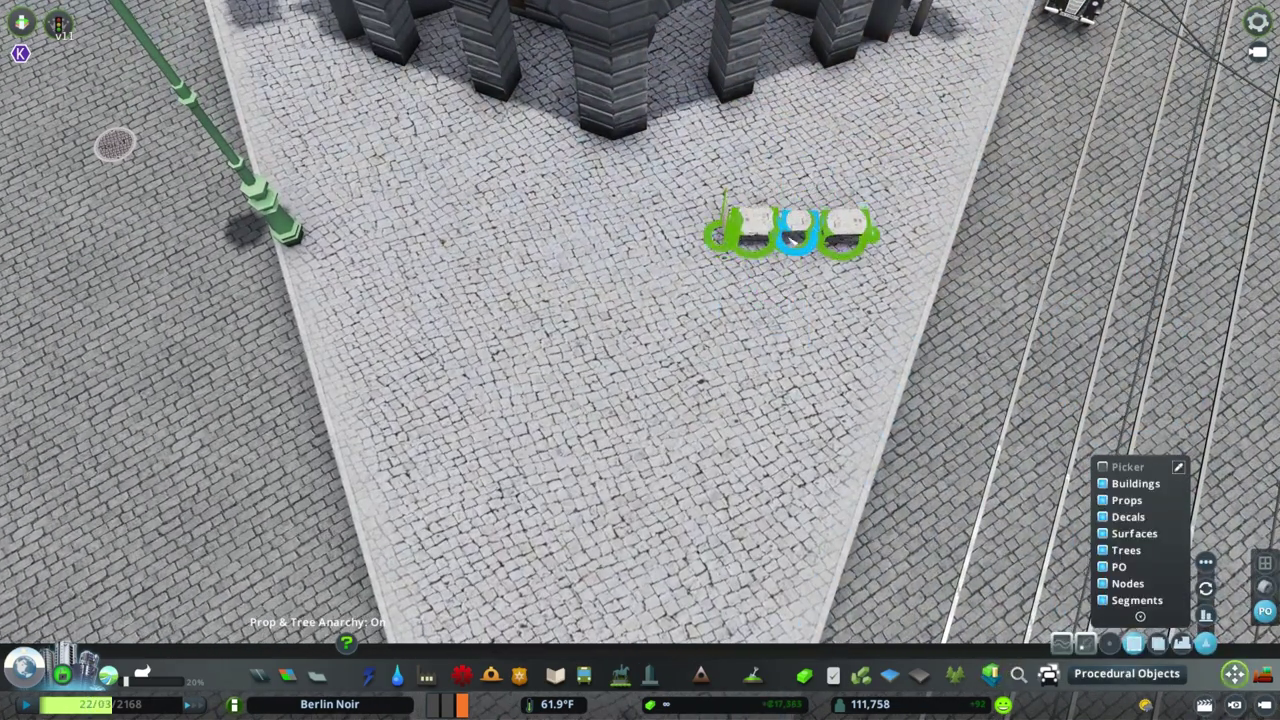
left_click_drag(795, 235, 535, 210)
key("ctrl+c")
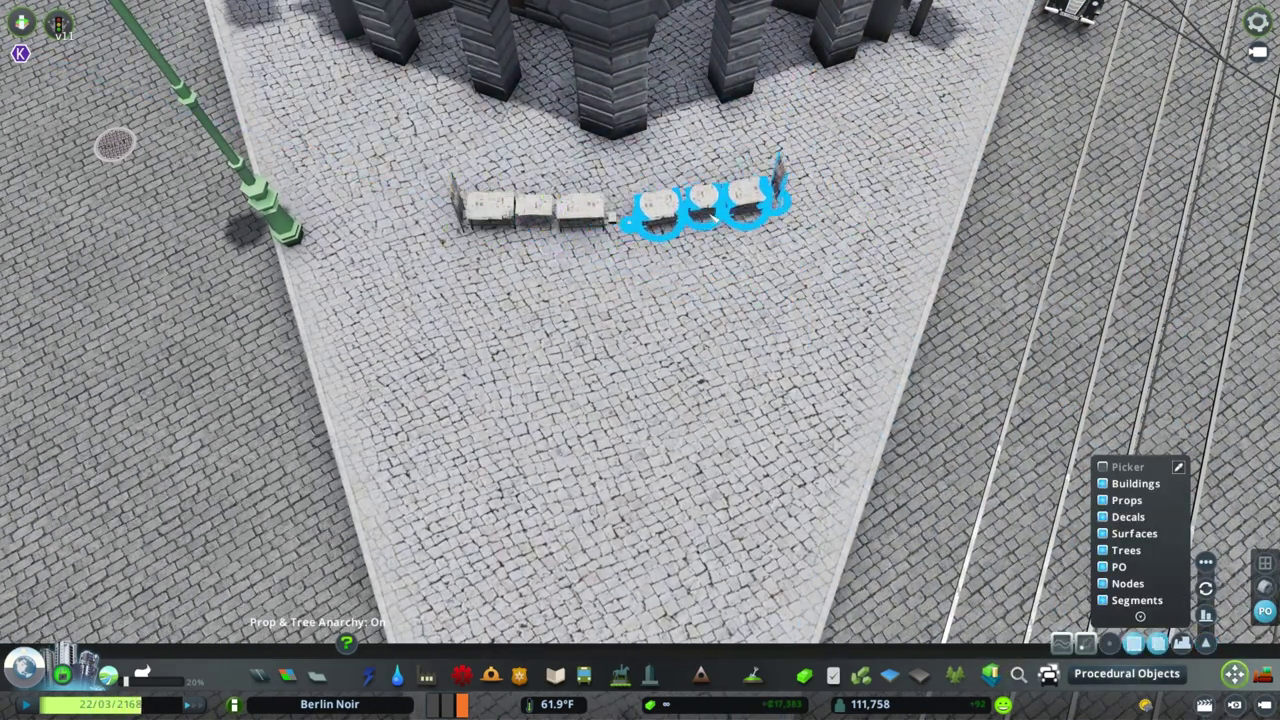
left_click(678, 210)
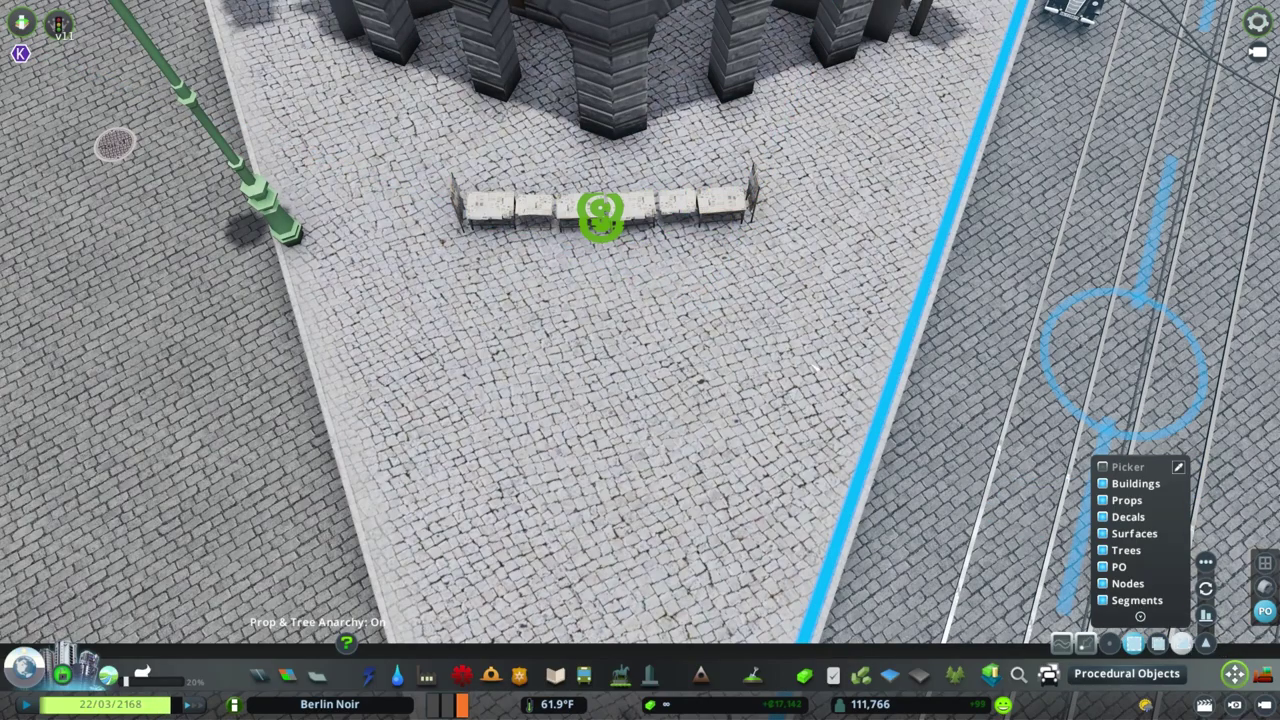
left_click_drag(648, 236, 472, 305)
key("alt+f")
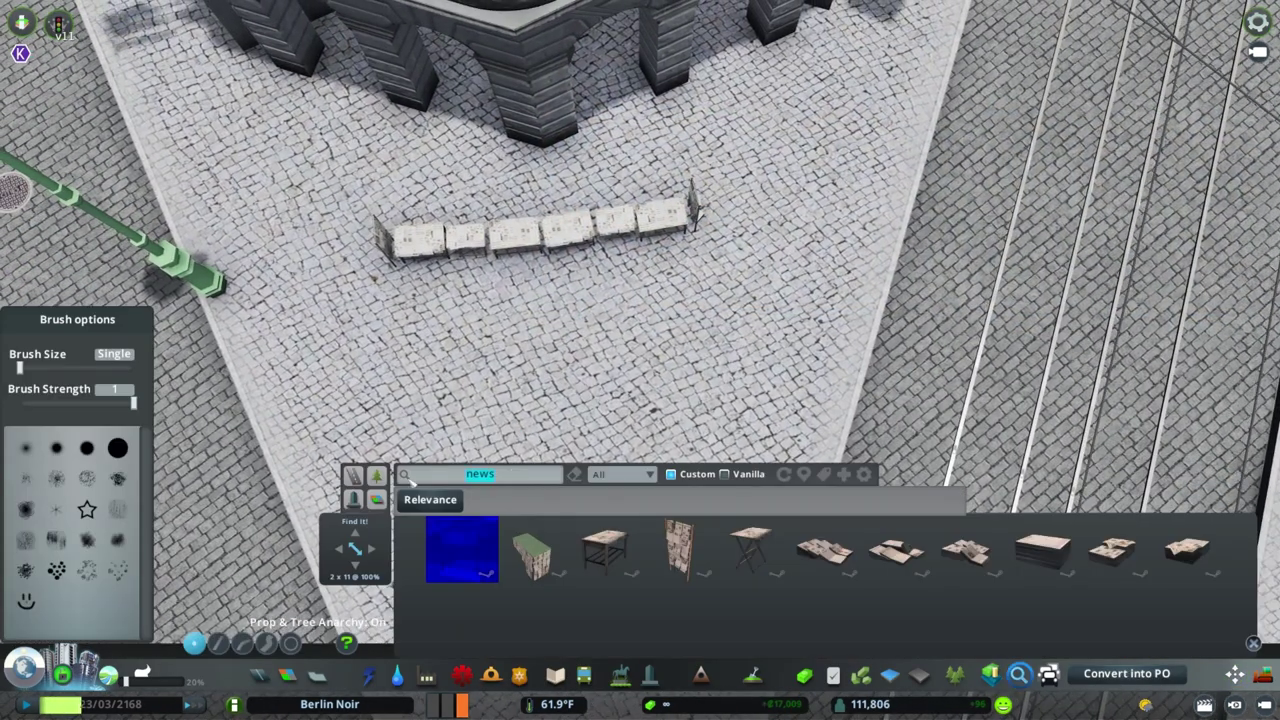
Search Find It for 'market' to list the market stall props.
type("market")
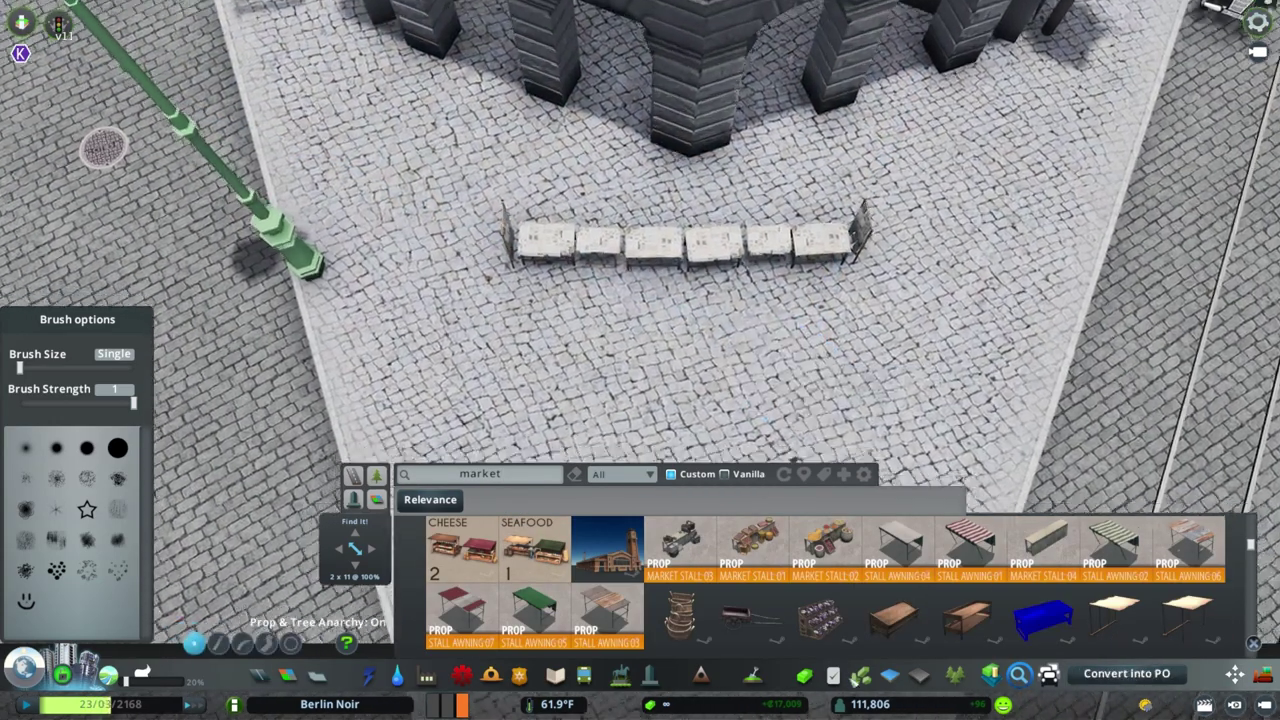
scroll(985, 620, "down", 3)
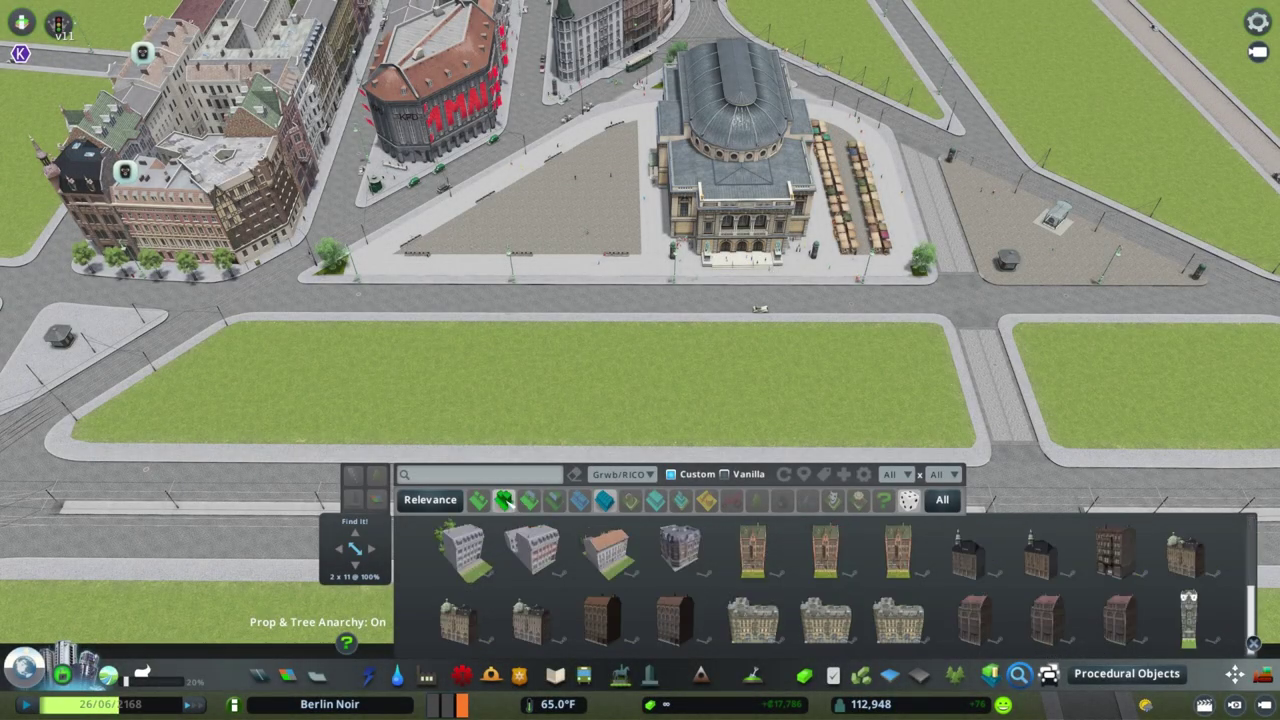
Place two period buildings on the lawn lot and convert them into procedural objects.
scroll(820, 580, "down", 1)
left_click(686, 615)
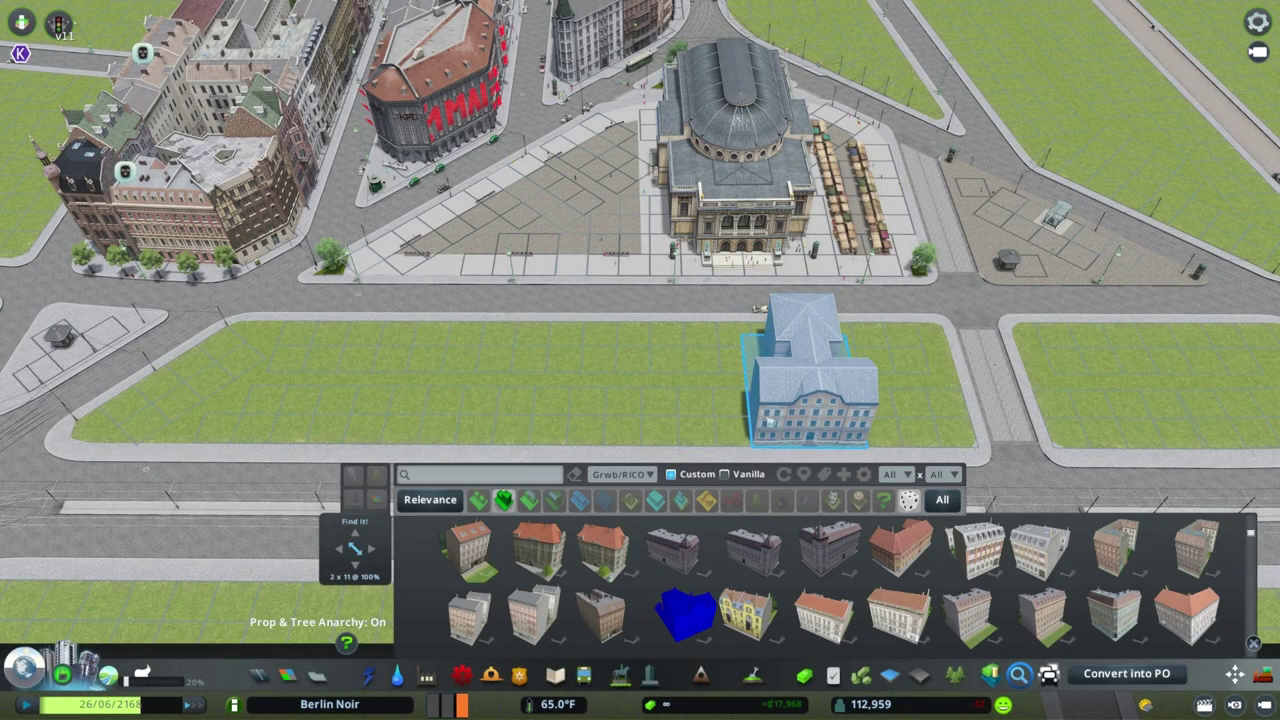
left_click(805, 390)
left_click(1187, 612)
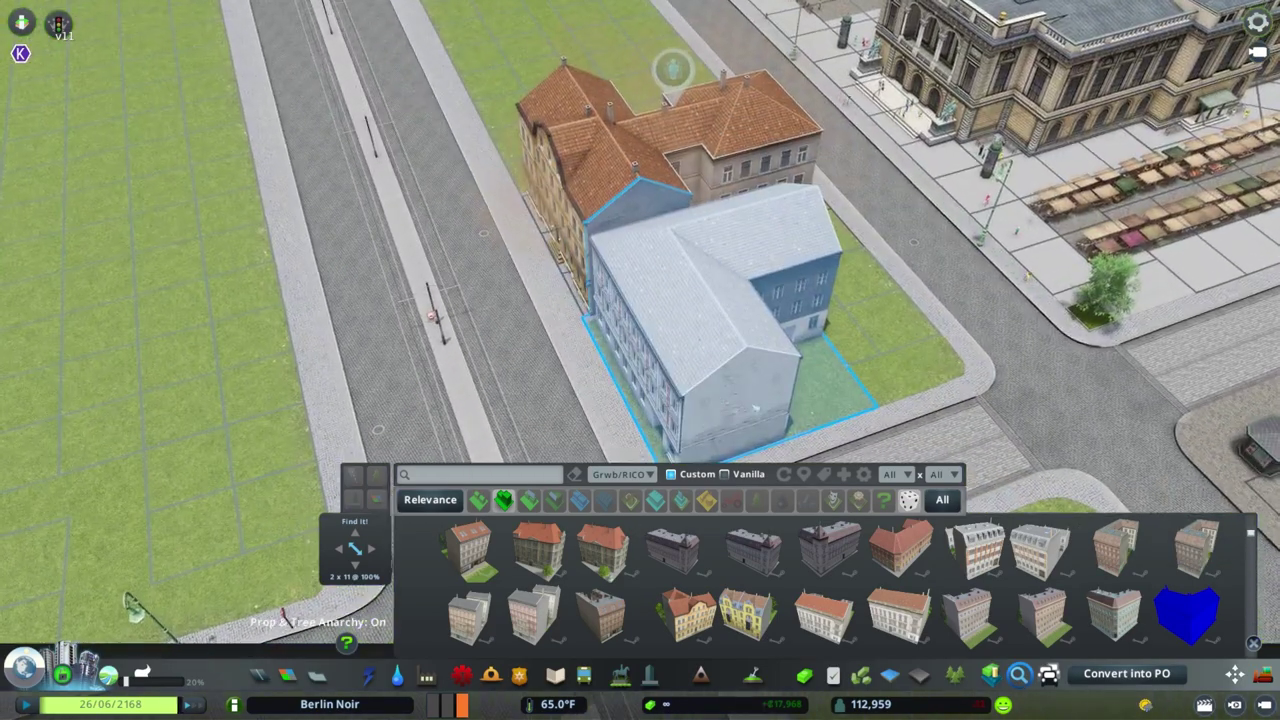
left_click(715, 300)
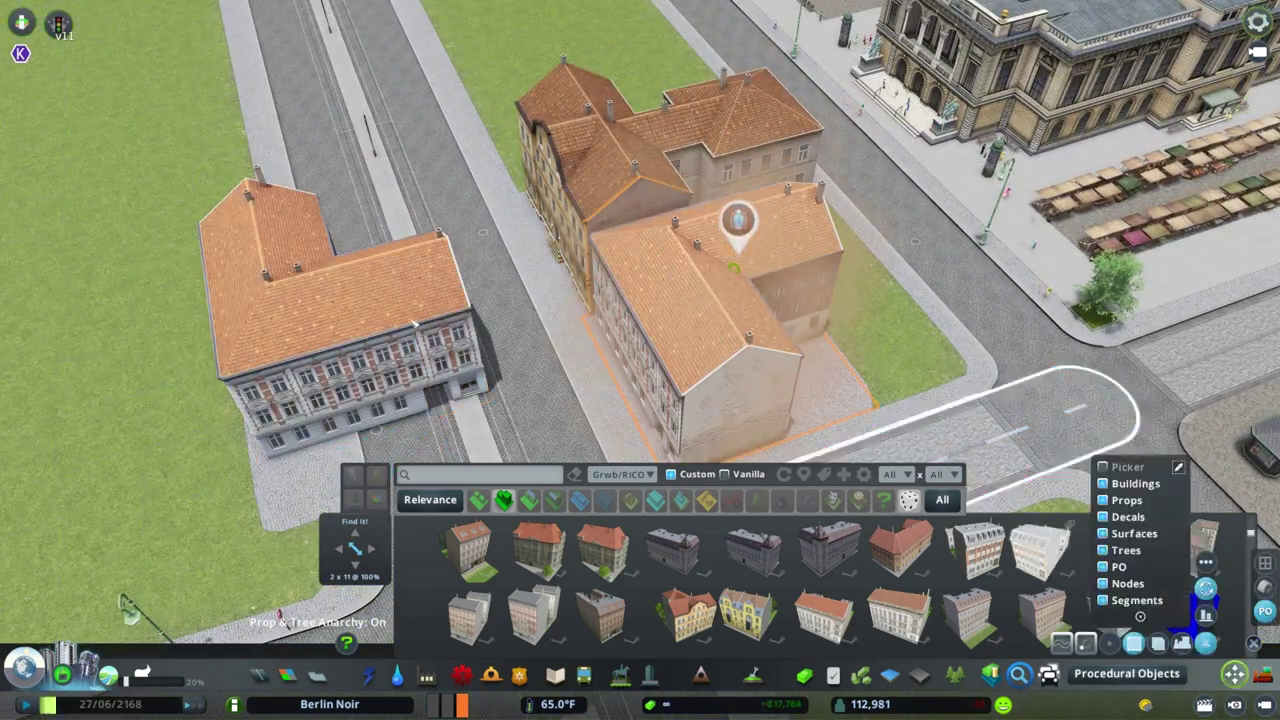
key("e")
left_click(686, 612)
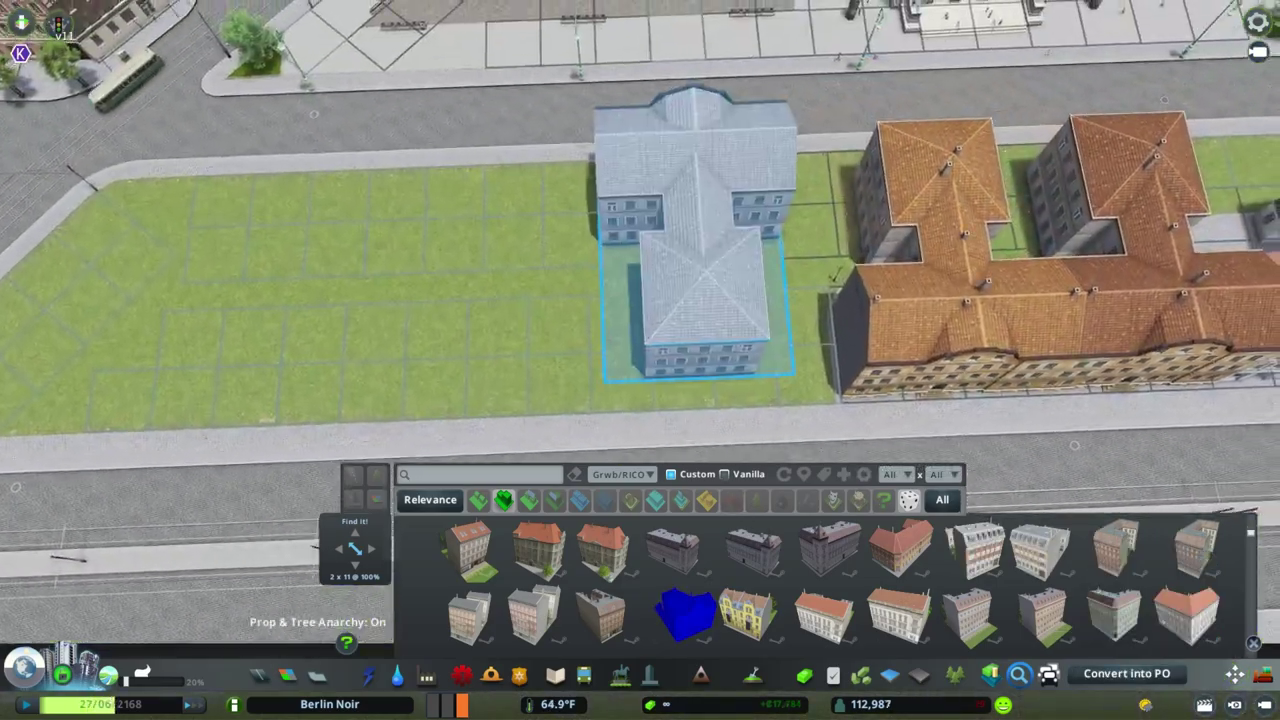
left_click(900, 612)
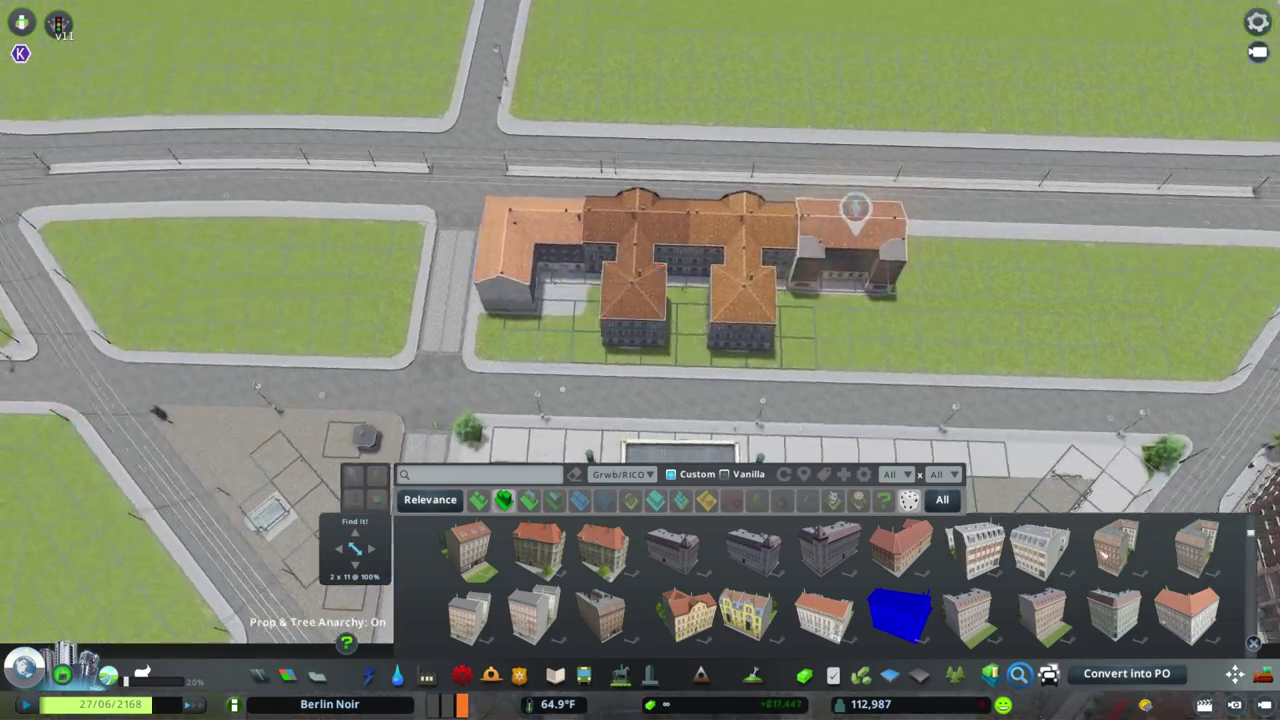
left_click(1189, 612)
left_click(1127, 673)
Convert the next outlined building along the row into a procedural object.
scroll(307, 425, "up", 3)
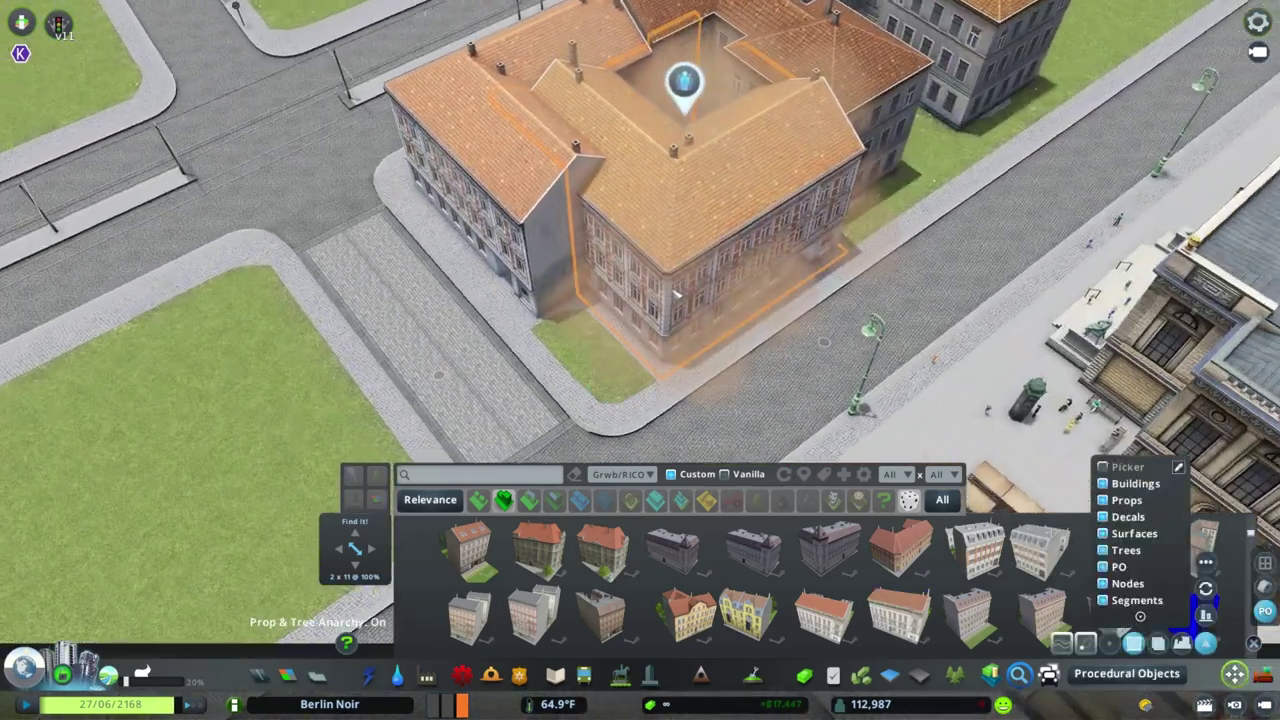
scroll(1247, 366, "up", 3)
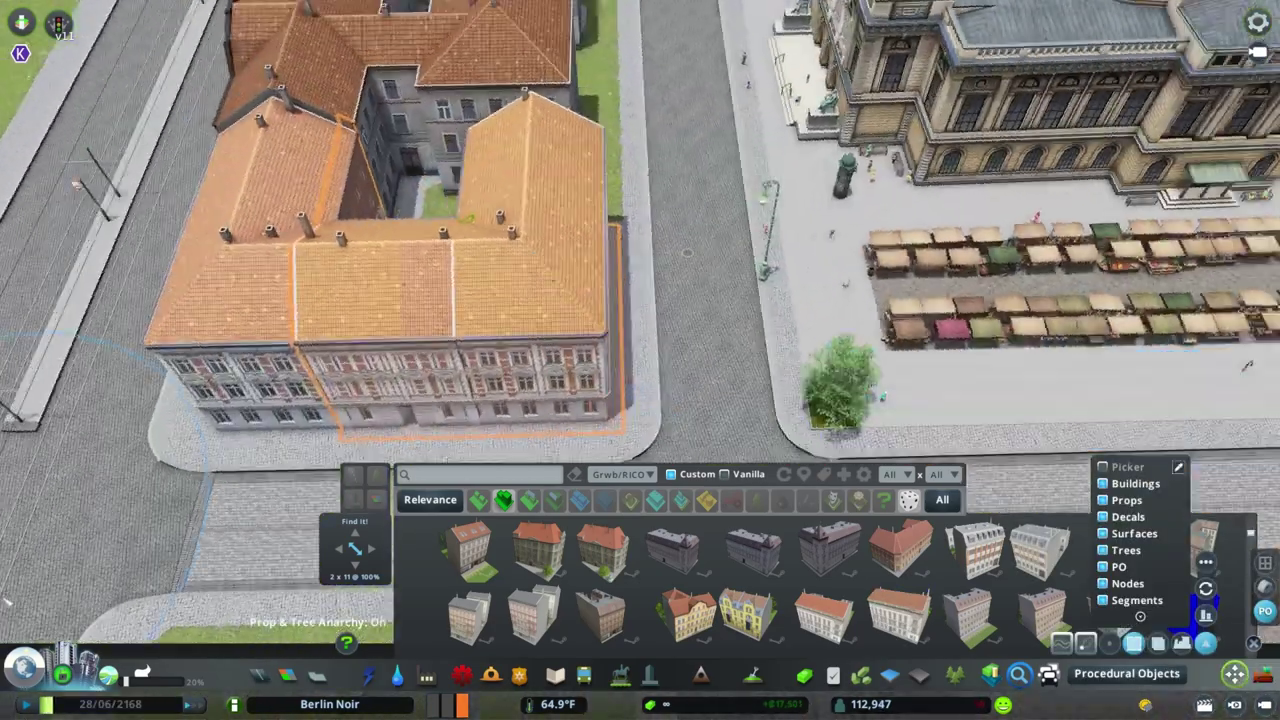
key("a")
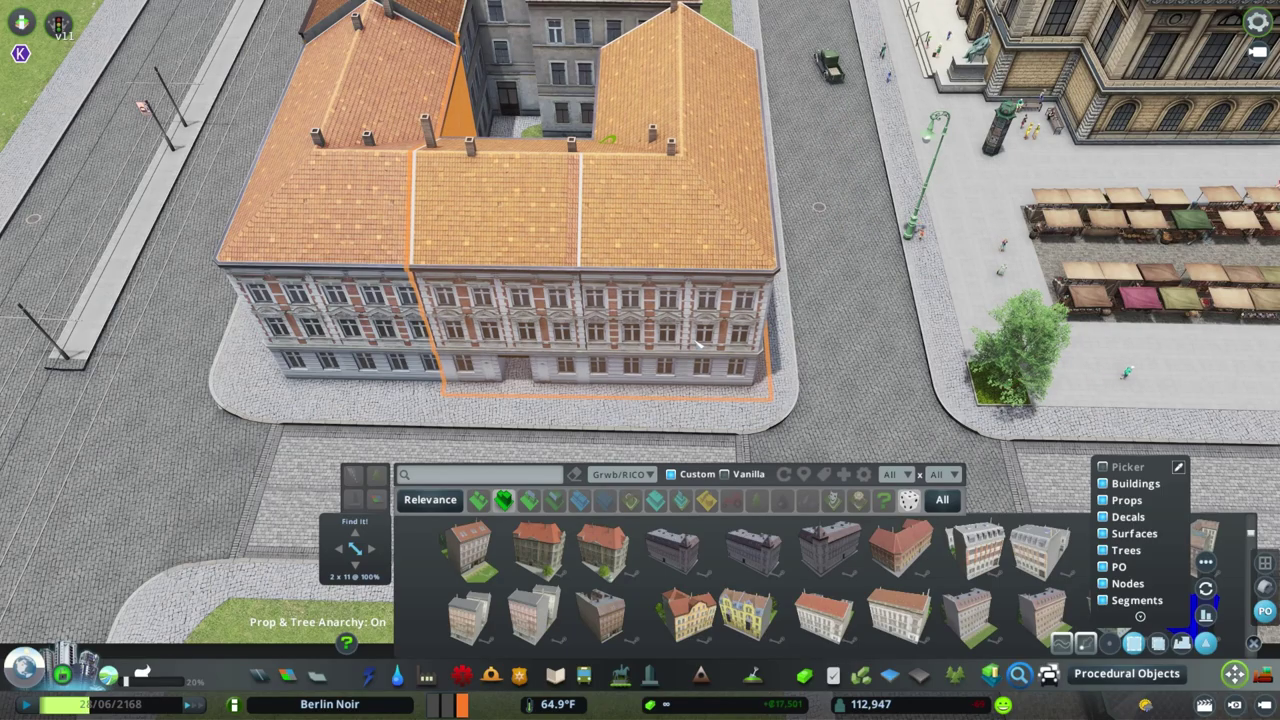
scroll(701, 344, "down", 5)
scroll(993, 318, "up", 3)
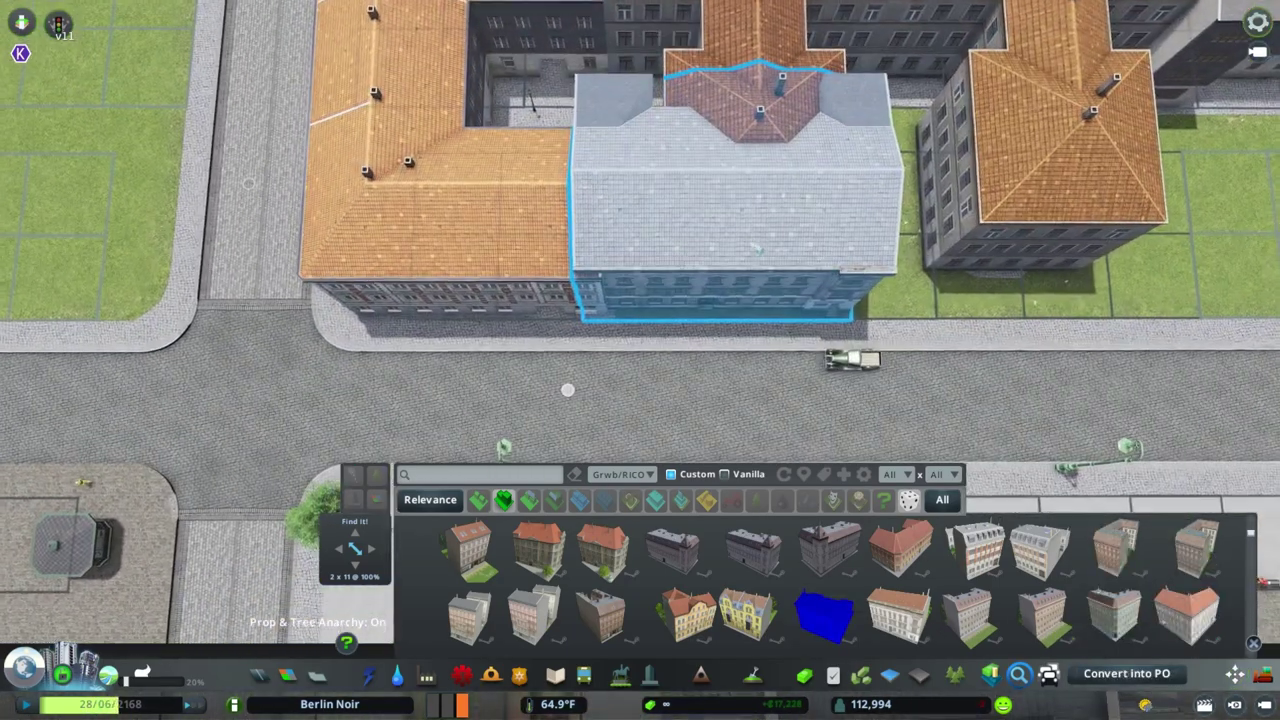
left_click(993, 318)
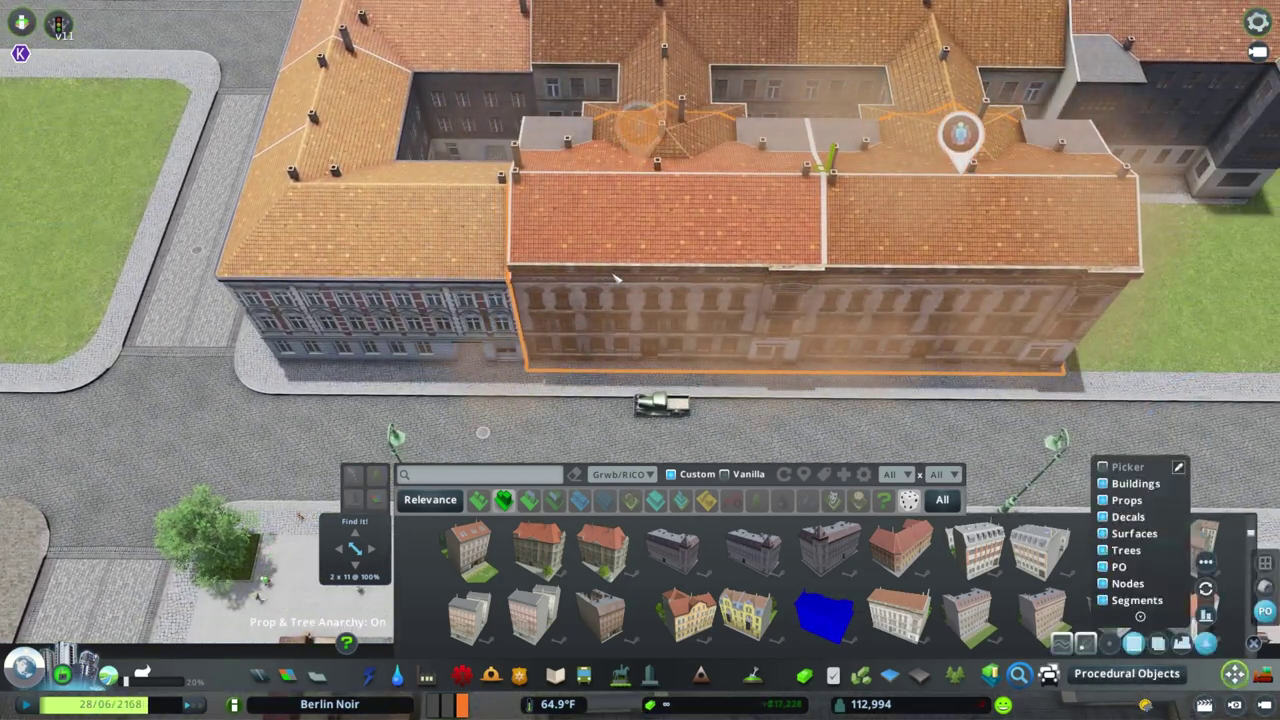
scroll(617, 280, "down", 4)
key("d")
scroll(625, 310, "up", 5)
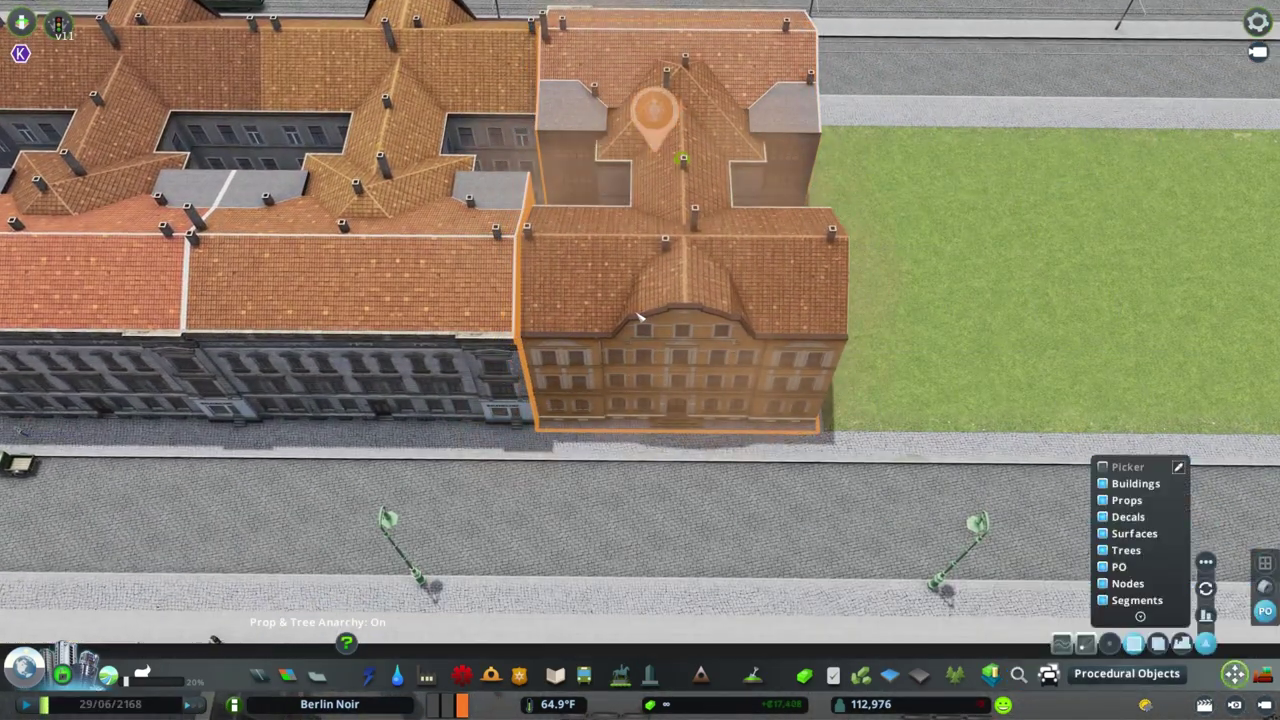
scroll(640, 316, "down", 5)
scroll(767, 452, "up", 3)
key("ctrl+f")
Place a narrow orange-roofed building at the end of the block.
scroll(876, 568, "down", 4)
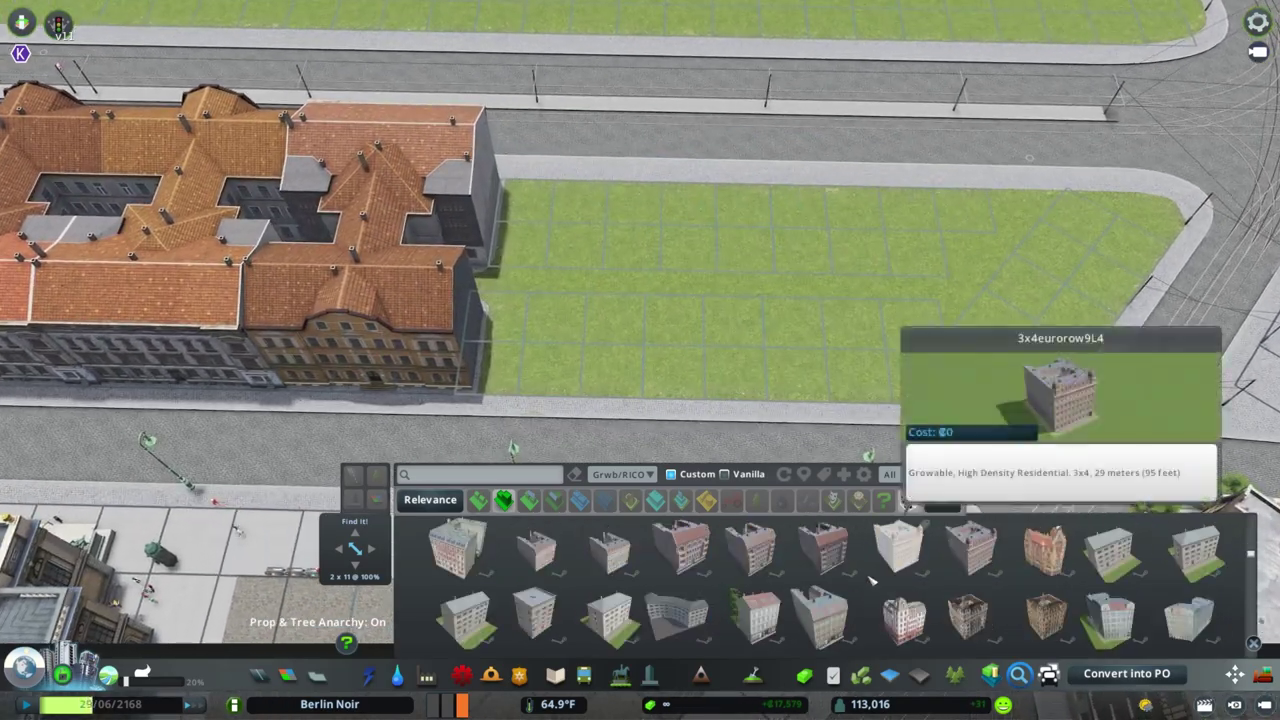
scroll(876, 568, "down", 2)
left_click(678, 620)
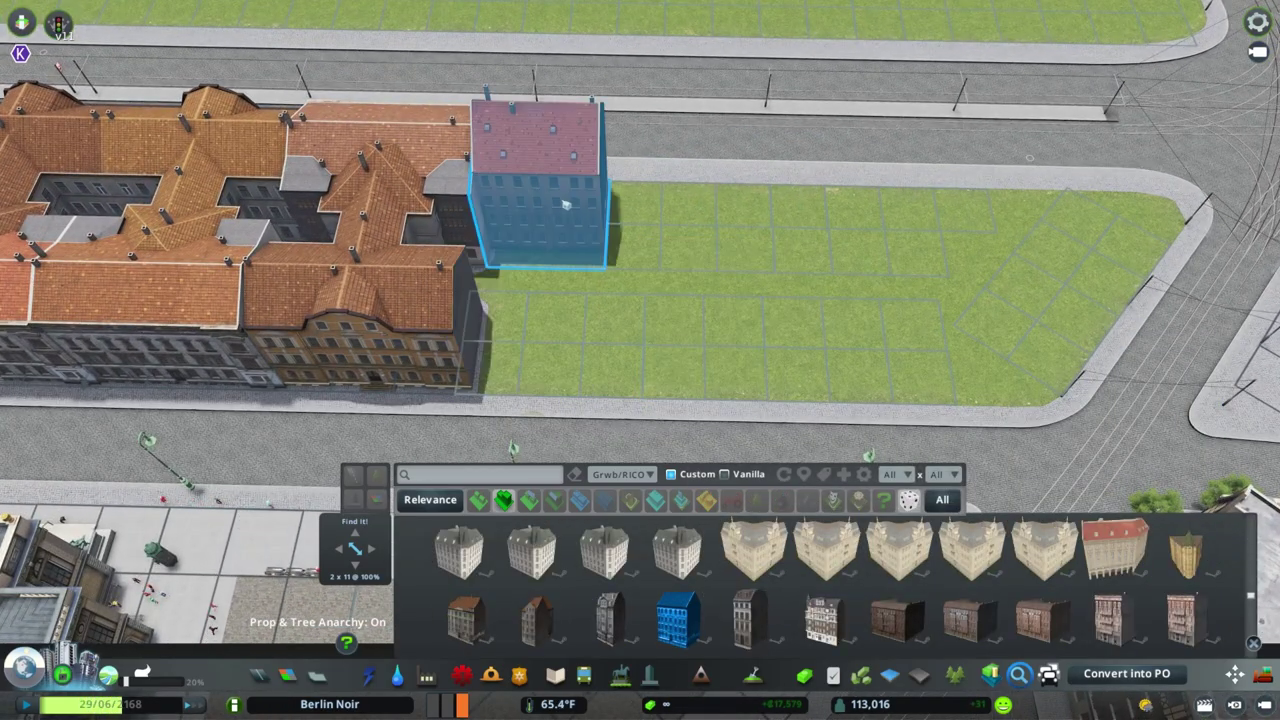
left_click(645, 203)
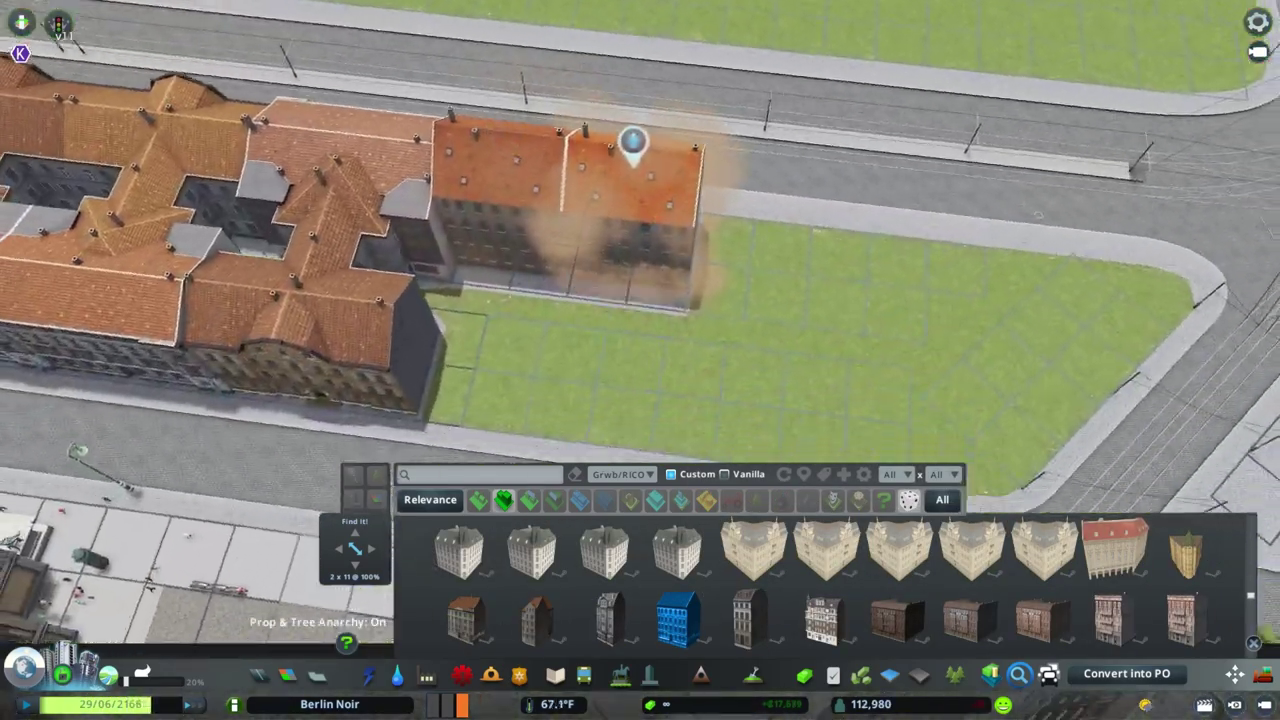
key("s")
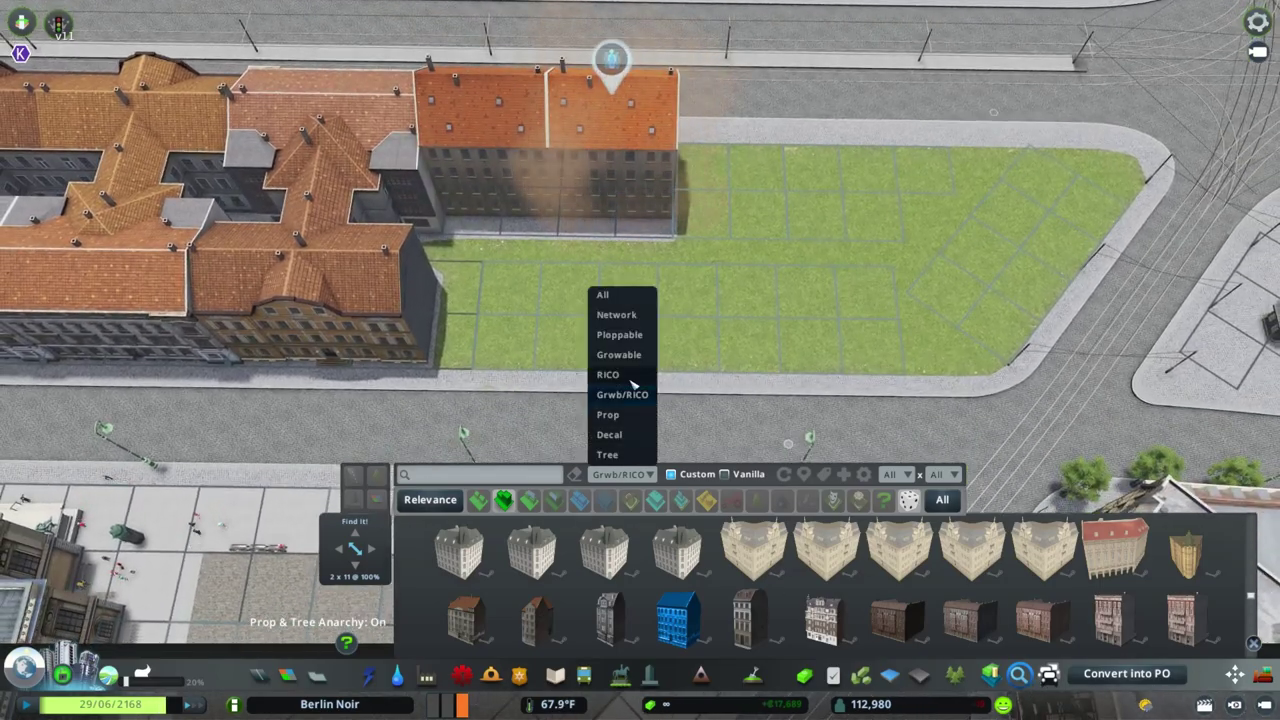
Filter the list to RICO buildings and convert the outlined building into a procedural object.
left_click(631, 378)
scroll(820, 580, "down", 2)
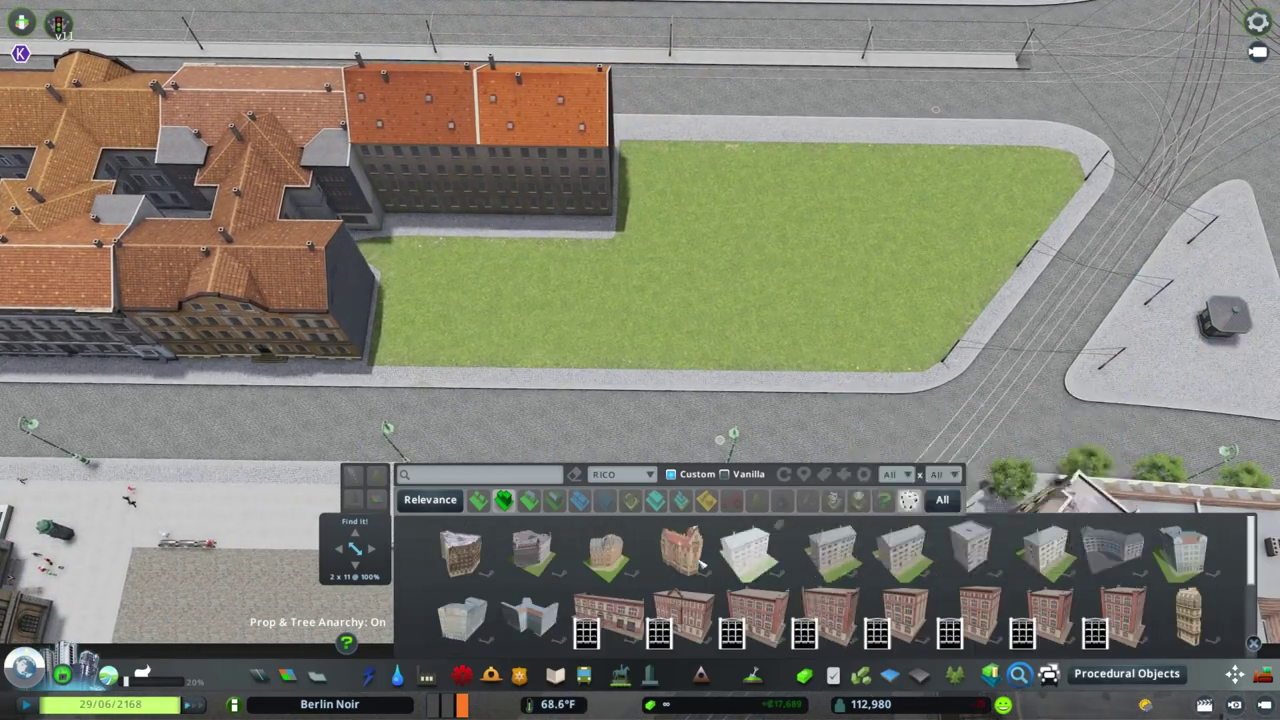
left_click(679, 550)
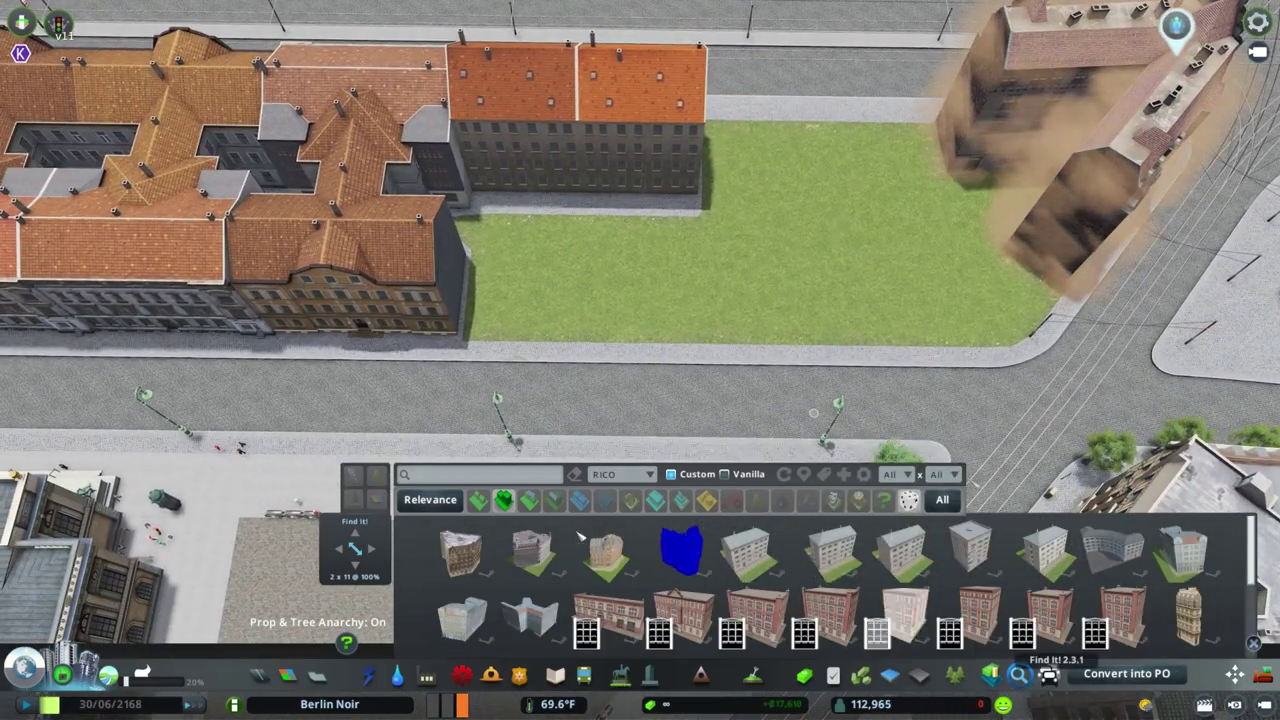
left_click(622, 474)
key("ctrl+p")
left_click(460, 260)
scroll(874, 432, "up", 5)
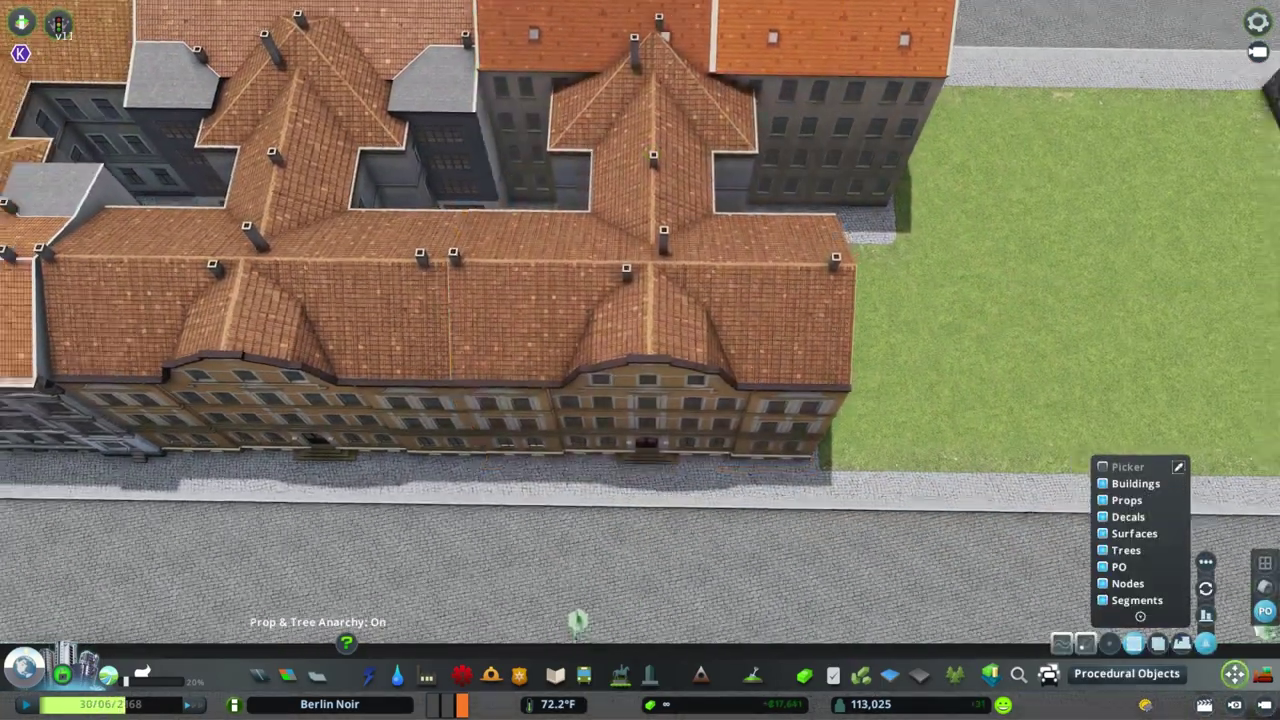
scroll(640, 360, "down", 5)
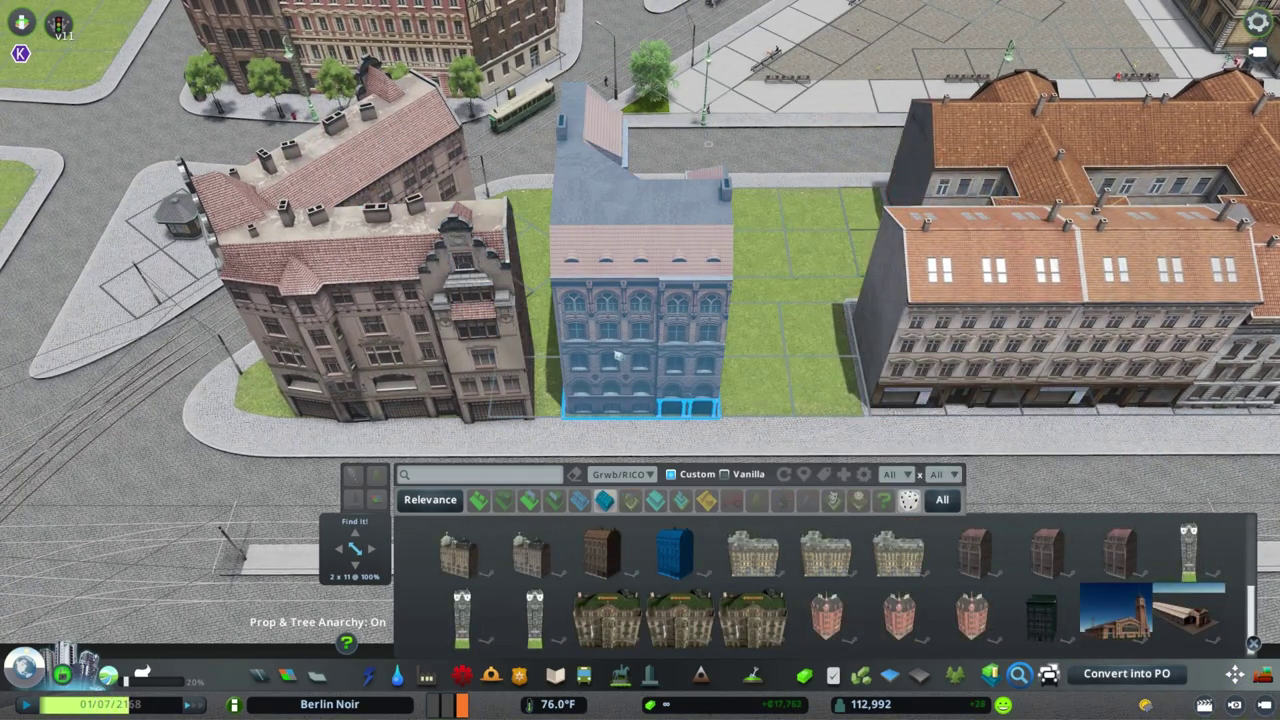
Place a tall period building on the neighbouring corner lot.
left_click(618, 356)
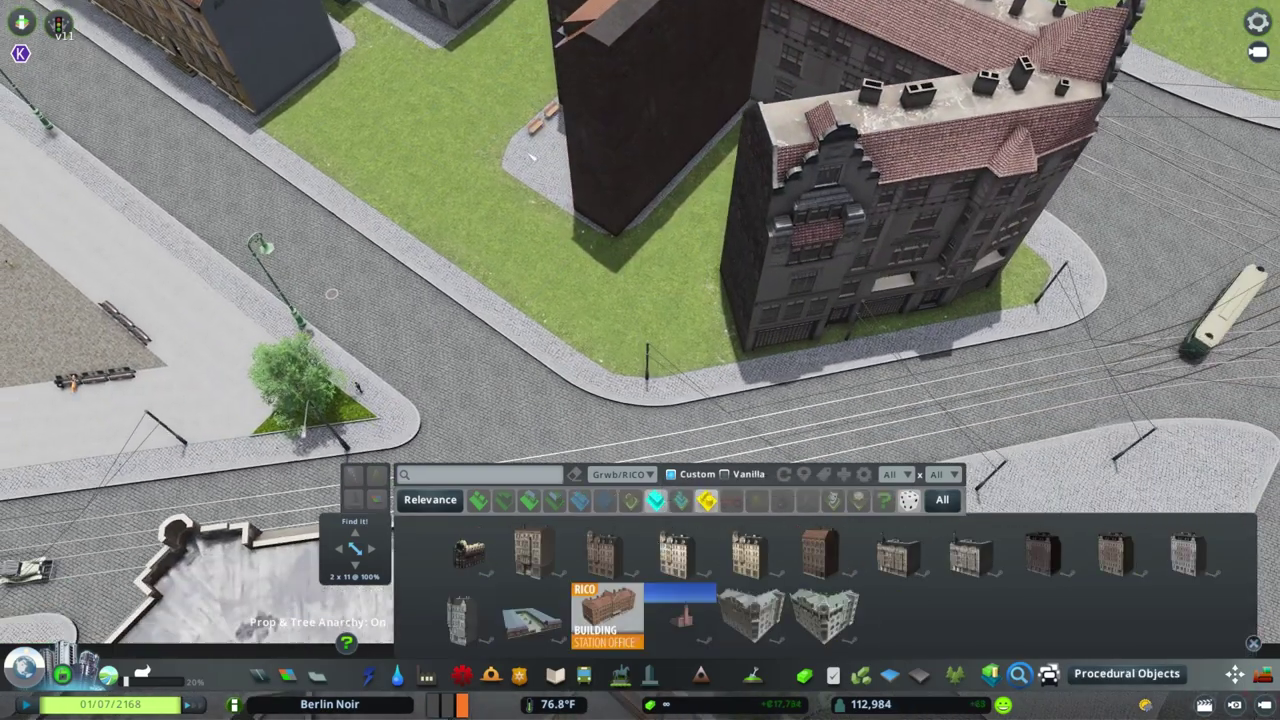
left_click(620, 474)
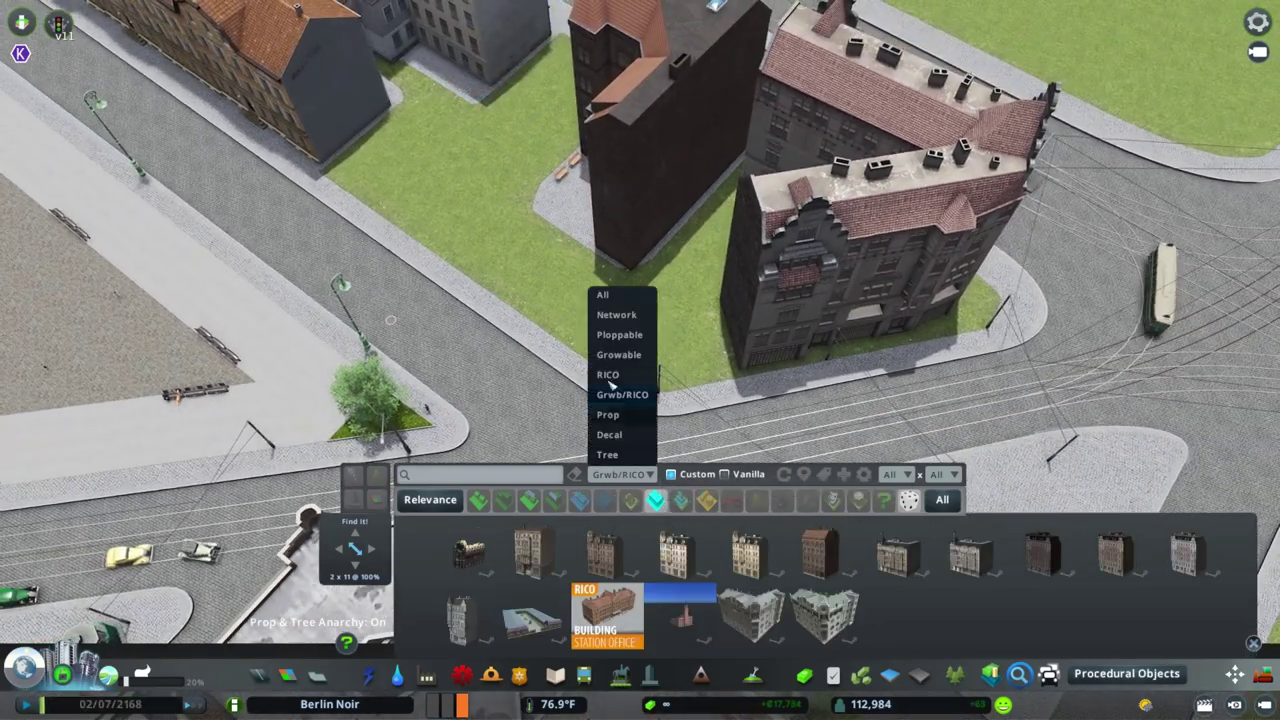
left_click(608, 375)
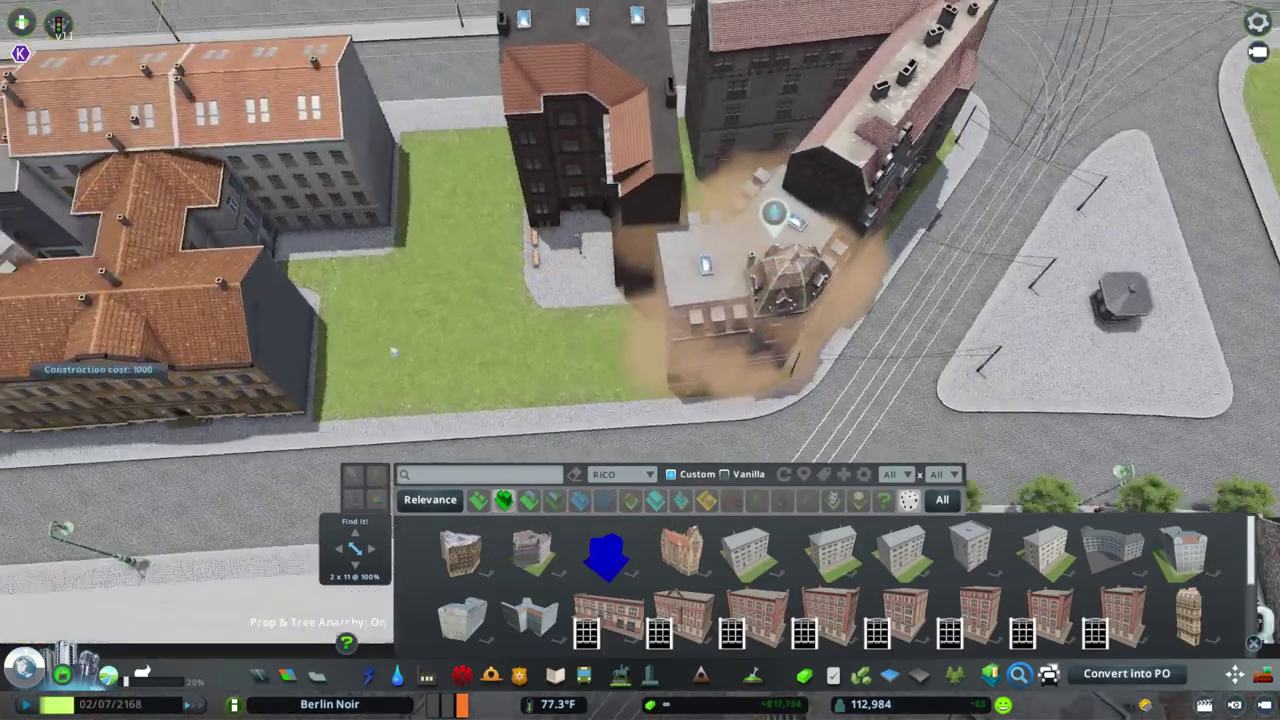
Switch the list back to Grwb/RICO and plop a period apartment building on the empty grass lot.
left_click(620, 474)
left_click(615, 383)
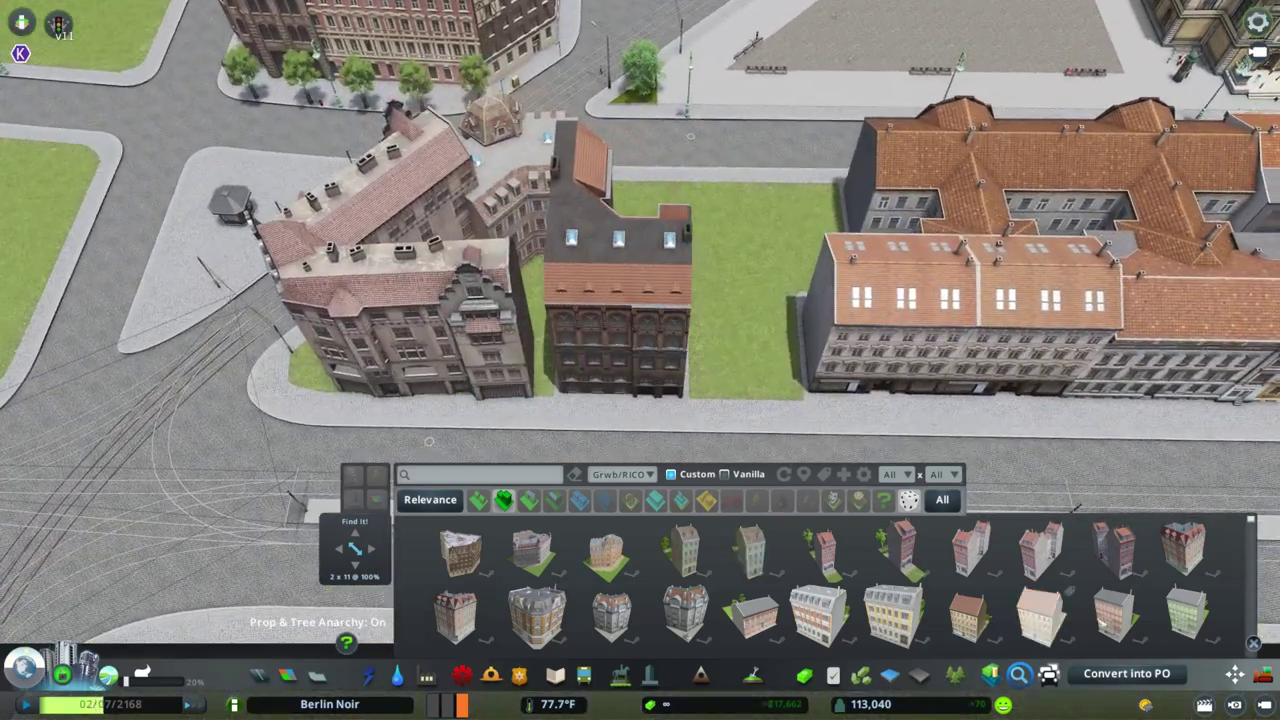
scroll(428, 441, "up", 3)
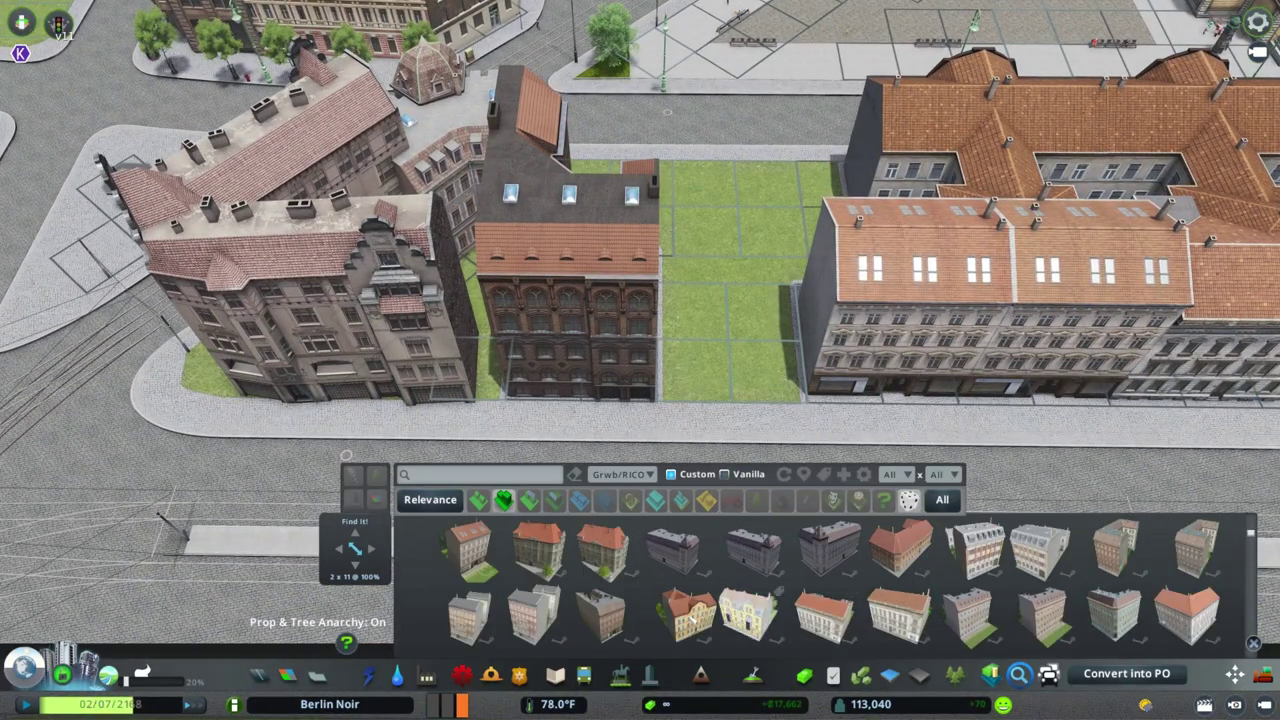
scroll(1005, 568, "down", 4)
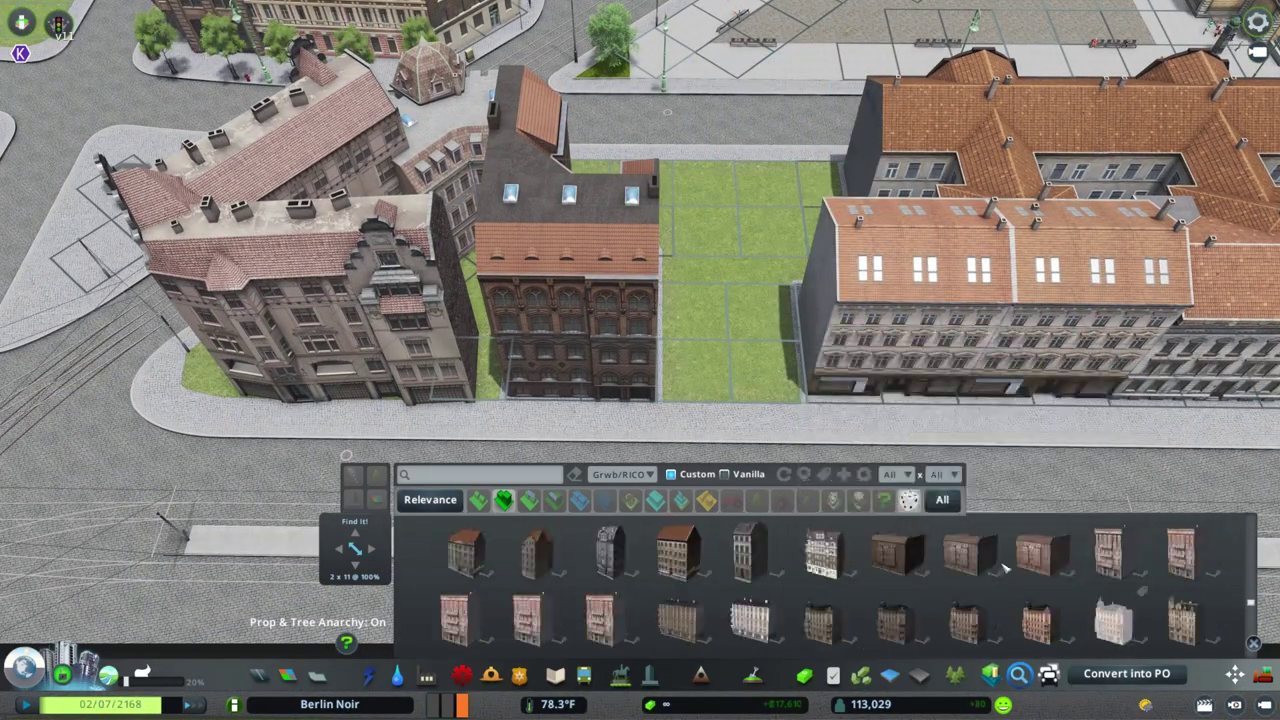
scroll(1005, 568, "down", 4)
left_click(1110, 548)
left_click(750, 290)
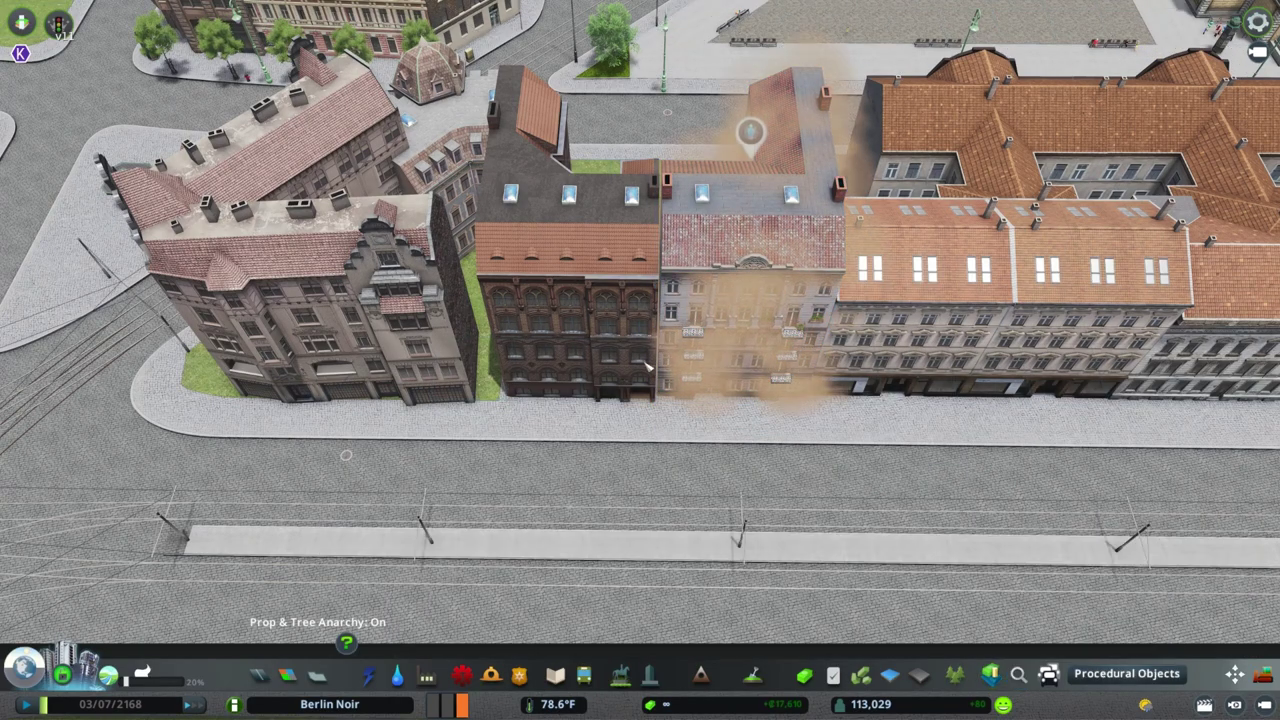
key("m")
Pan and orbit the view around the block to the turreted corner building.
scroll(848, 508, "up", 3)
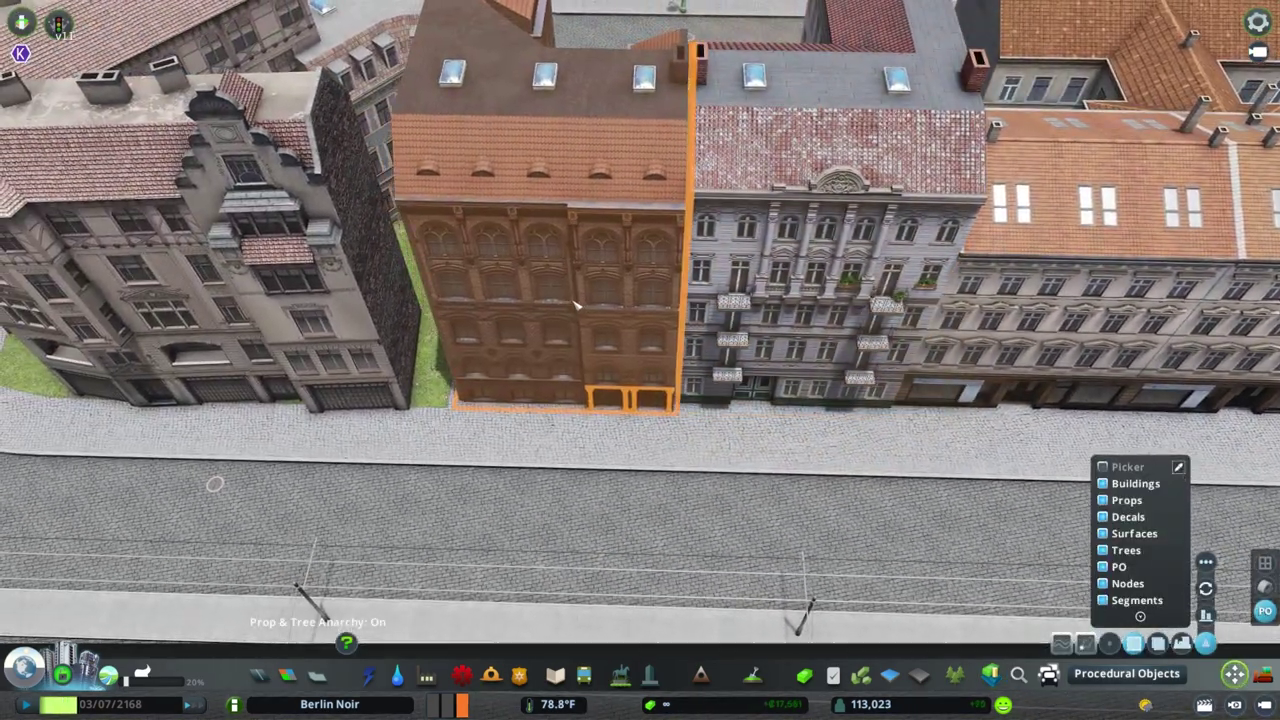
key("a")
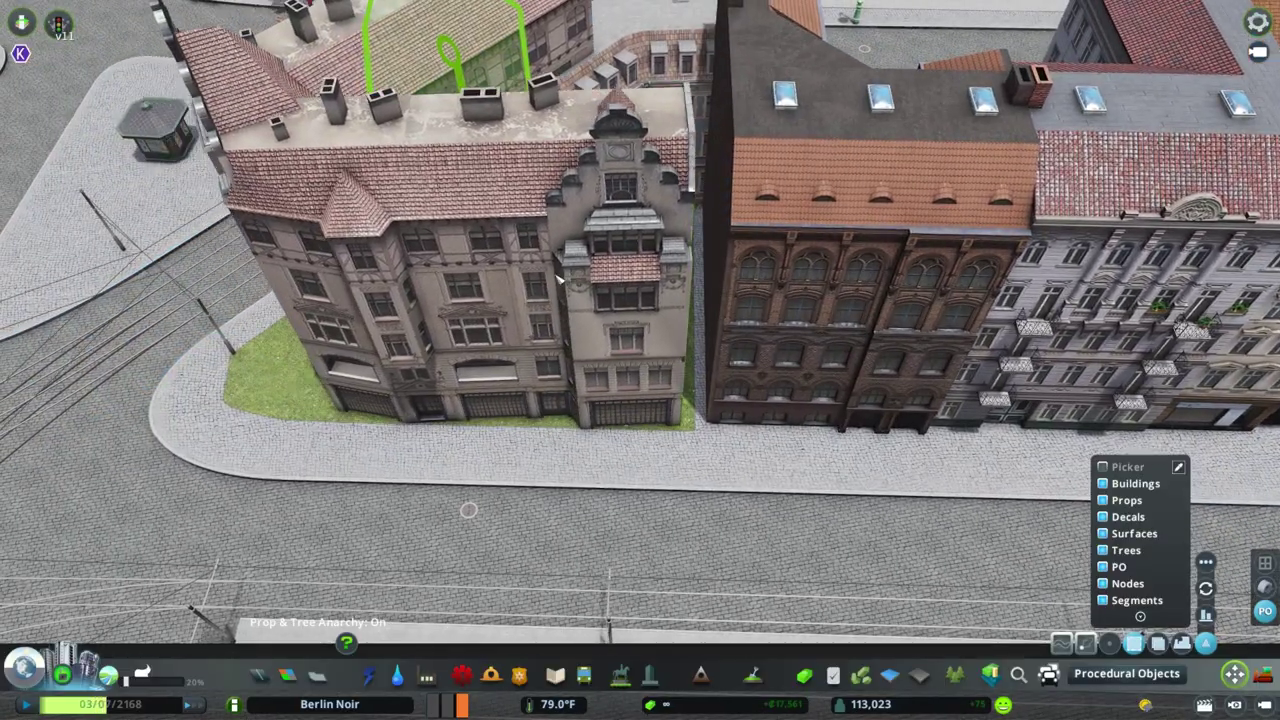
scroll(468, 510, "down", 6)
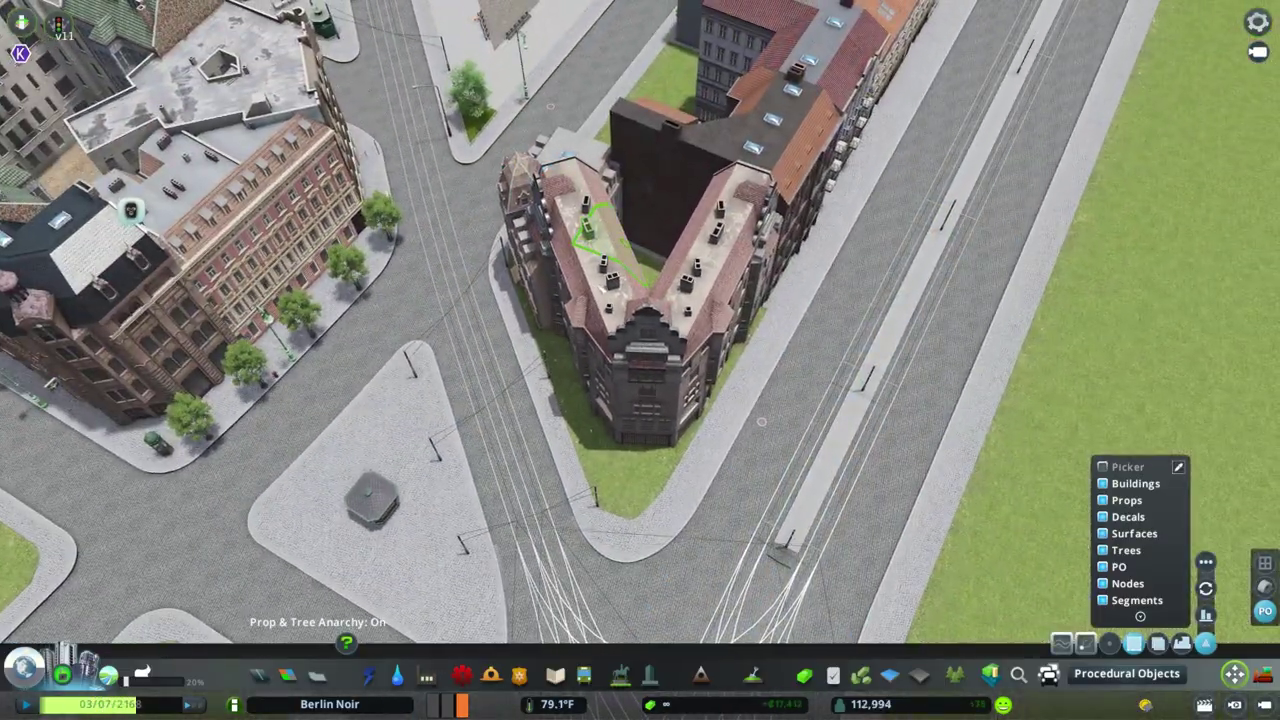
key("e")
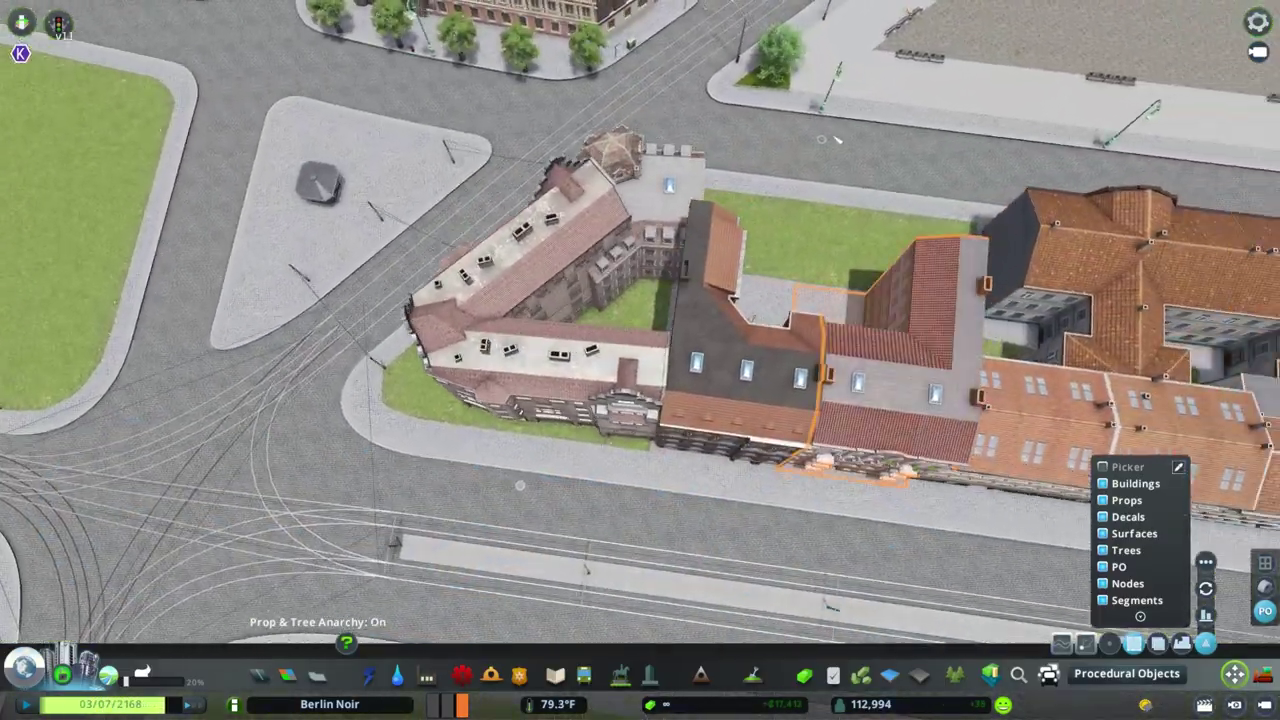
key("e")
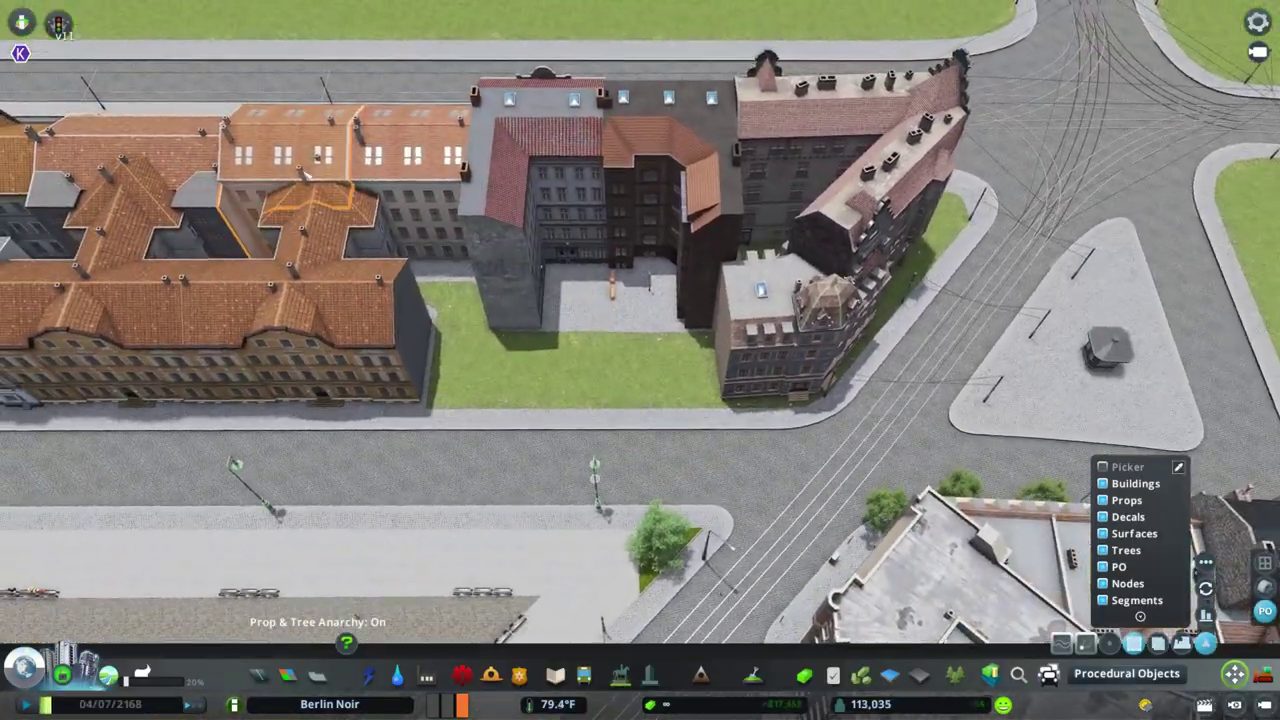
scroll(363, 218, "up", 5)
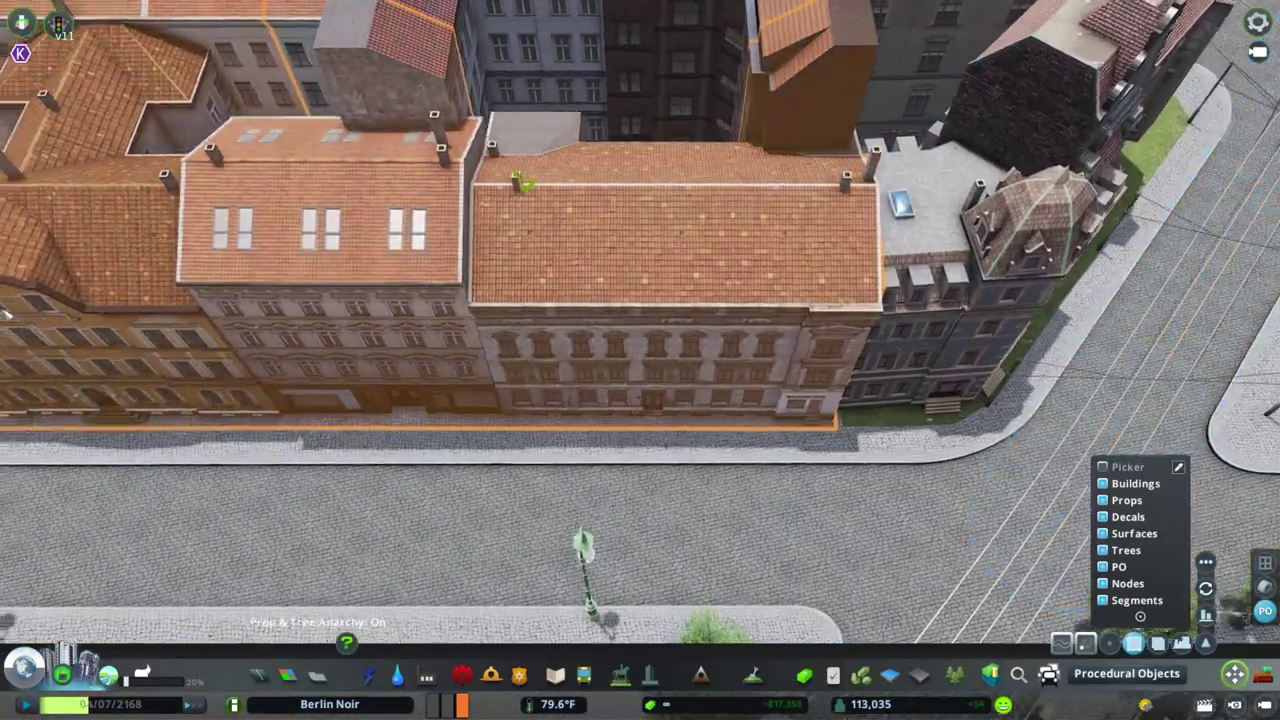
mouse_move(5, 313)
key("d")
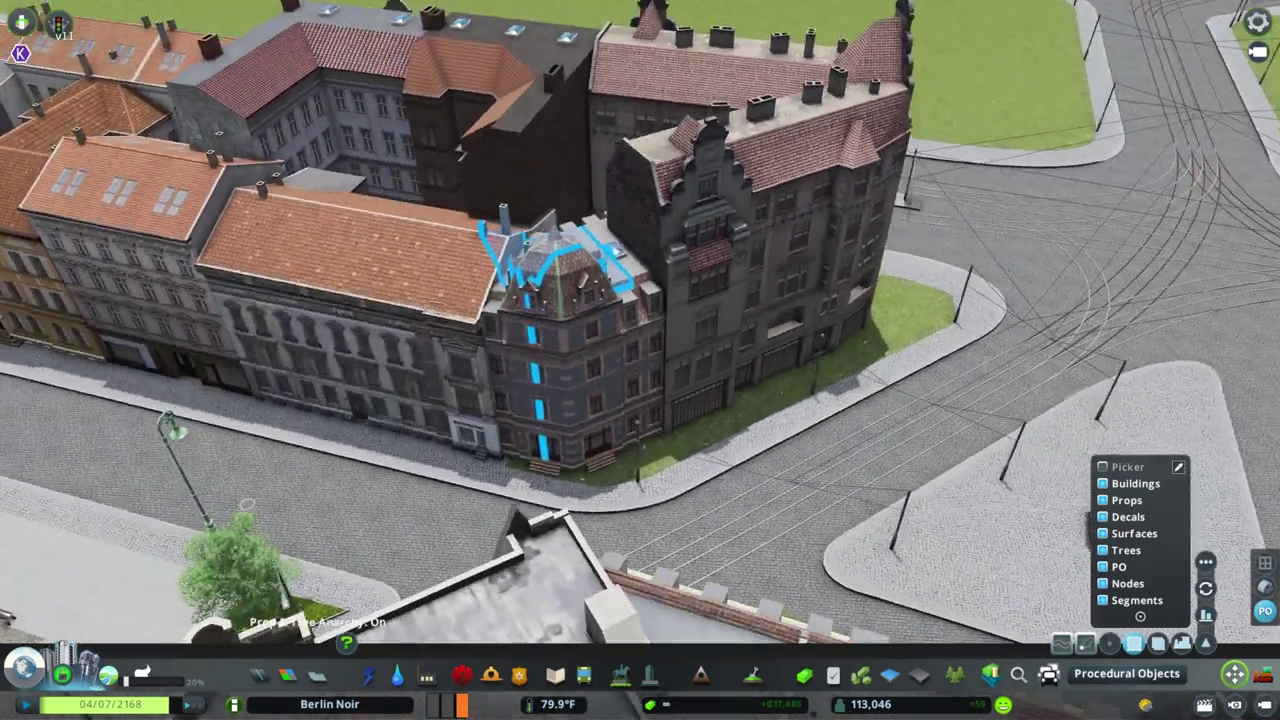
Convert the corner building into a procedural object and select a column of its vertices.
left_click(560, 290)
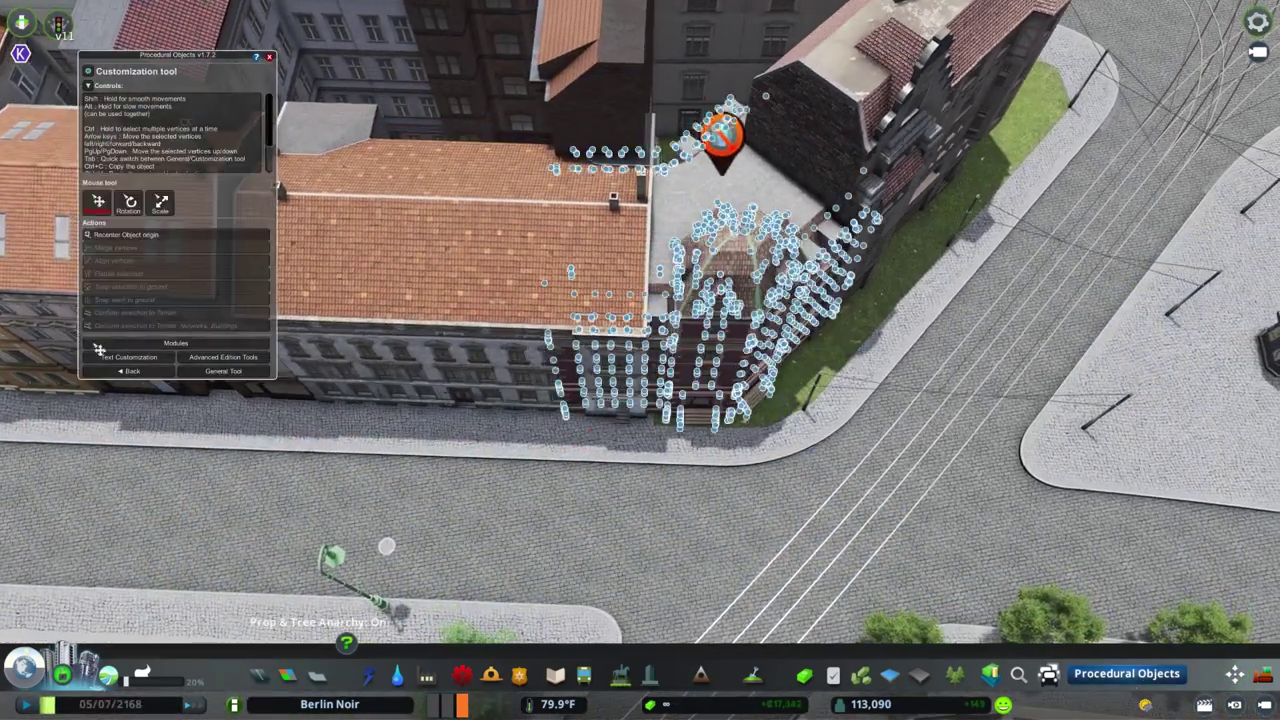
left_click_drag(566, 155, 573, 376)
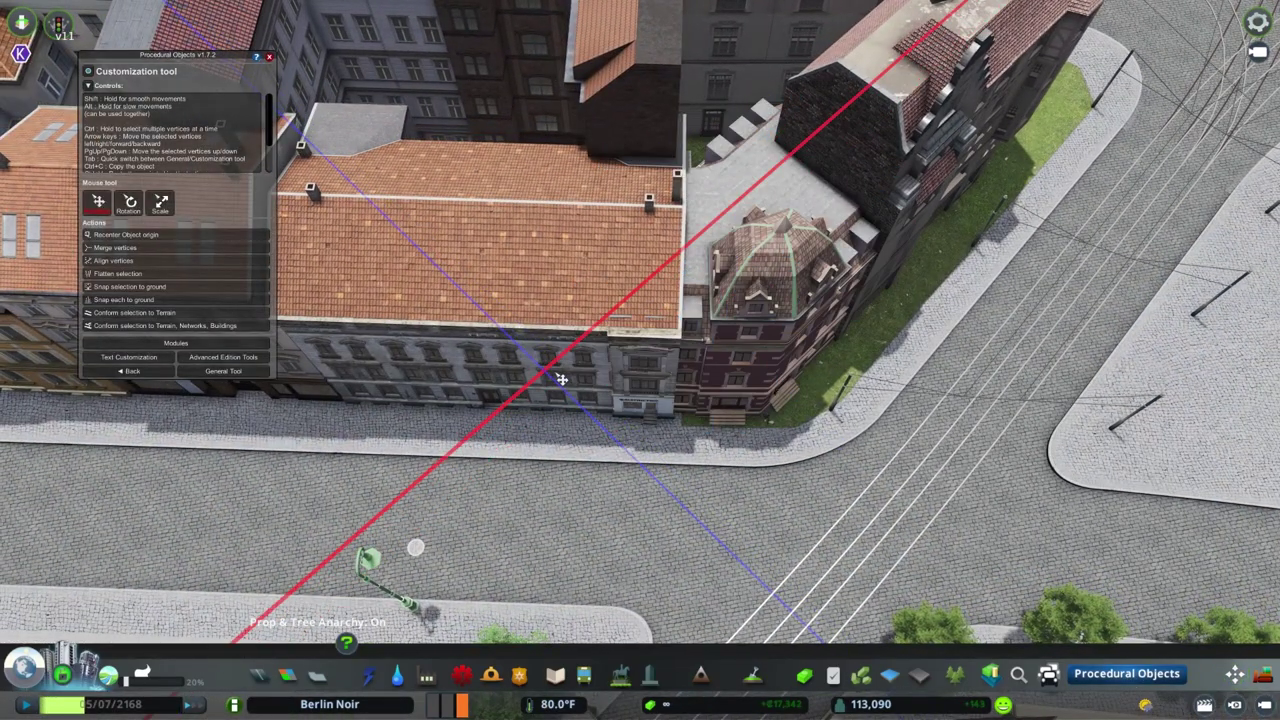
scroll(588, 378, "down", 5)
Start the Surface Painter and set the asset filter to show all types.
left_click(918, 673)
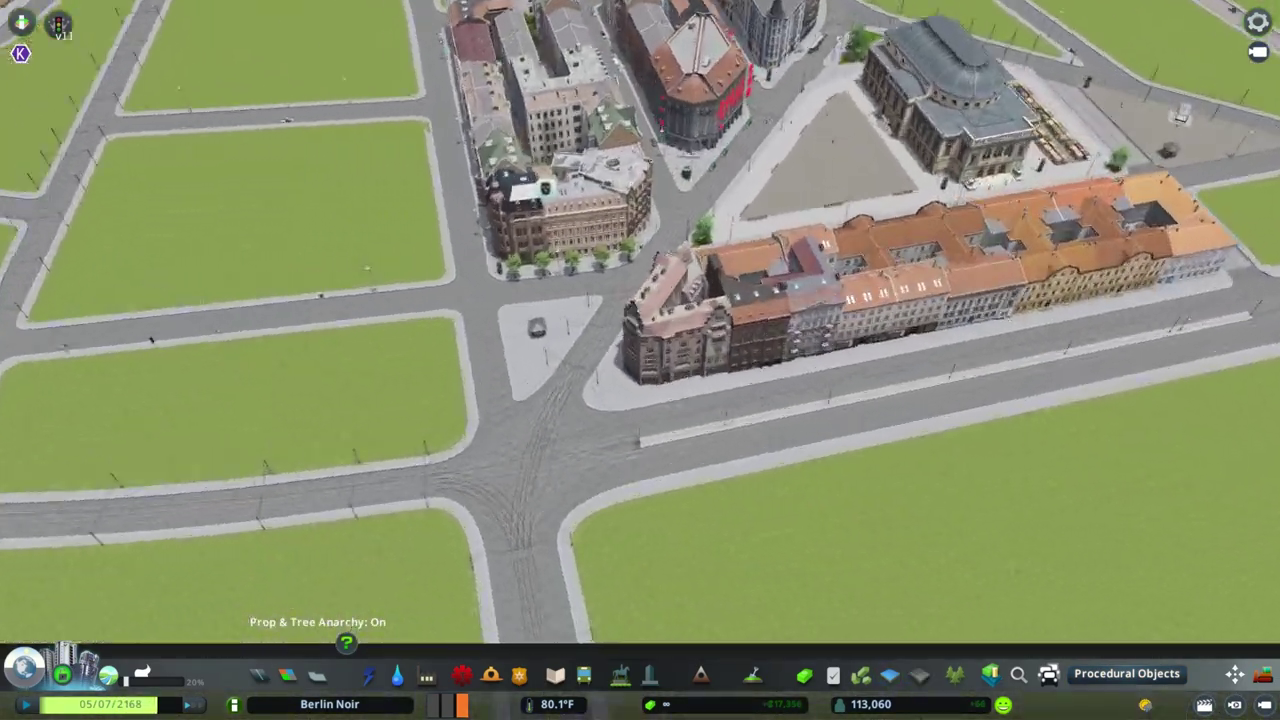
key("alt+f")
scroll(610, 400, "up", 4)
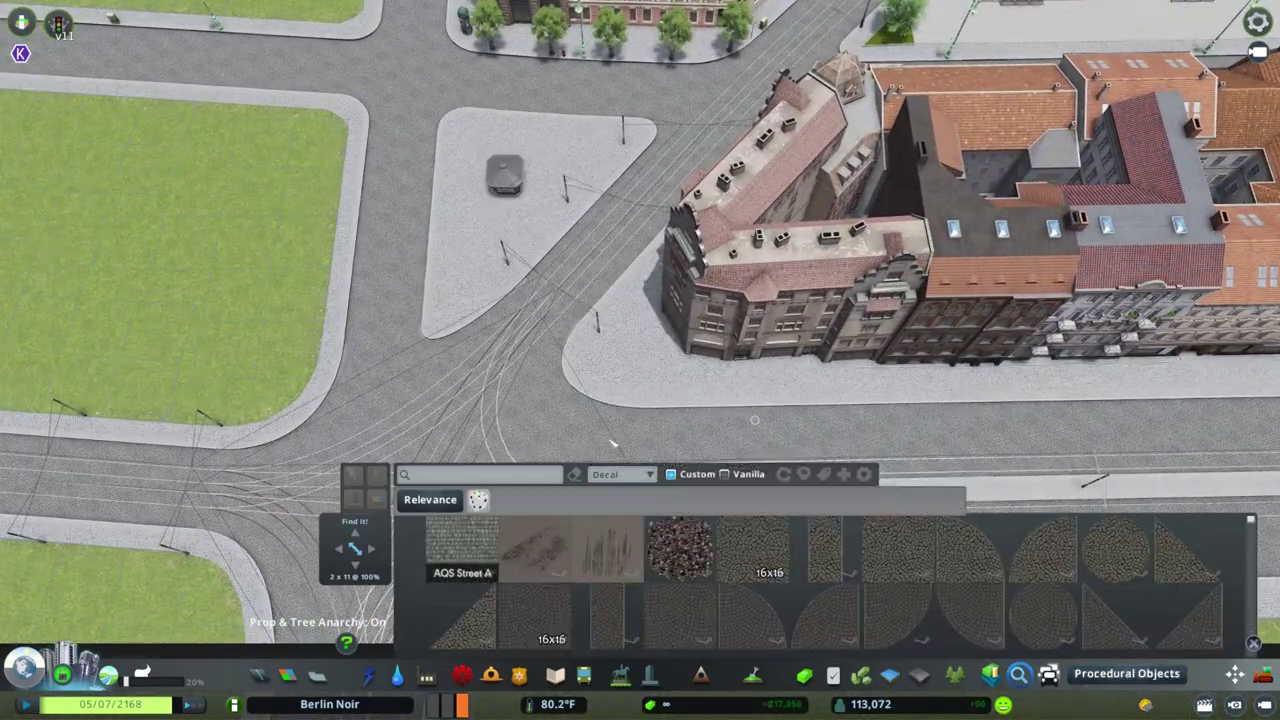
left_click(620, 474)
left_click(605, 289)
key("m")
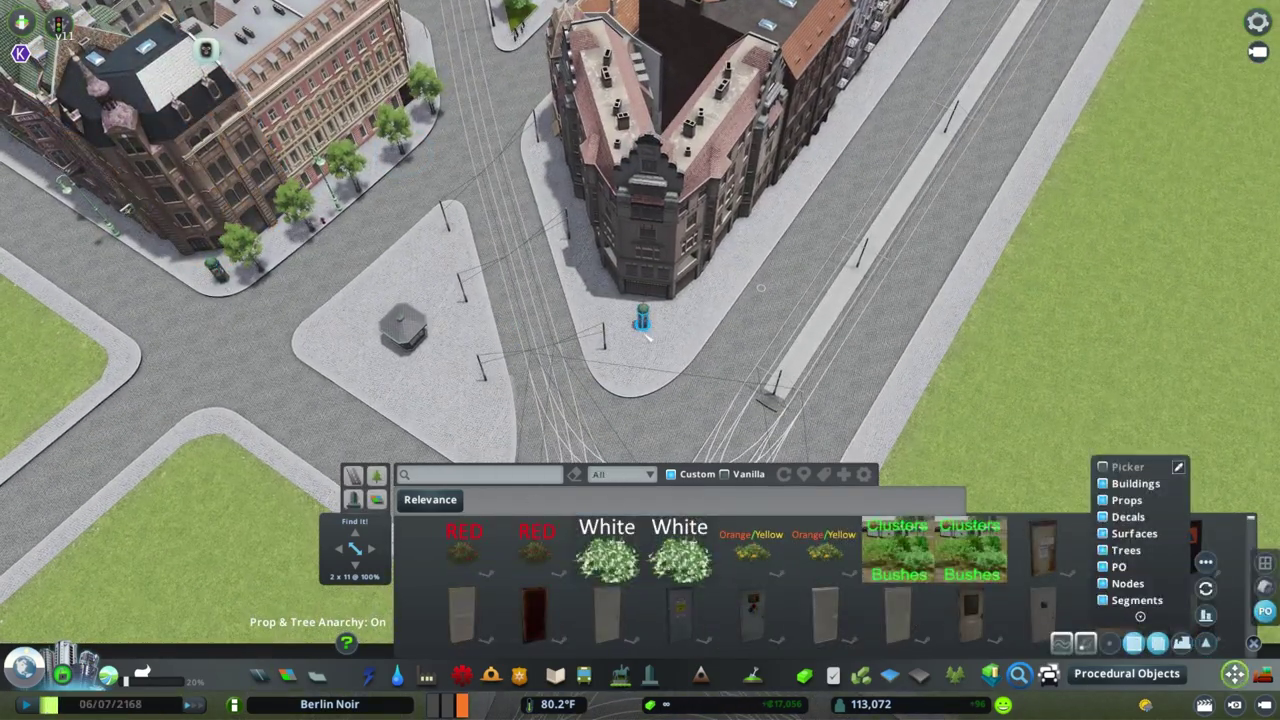
key("Escape")
Paint grass across the block's inner courtyard.
scroll(645, 340, "down", 5)
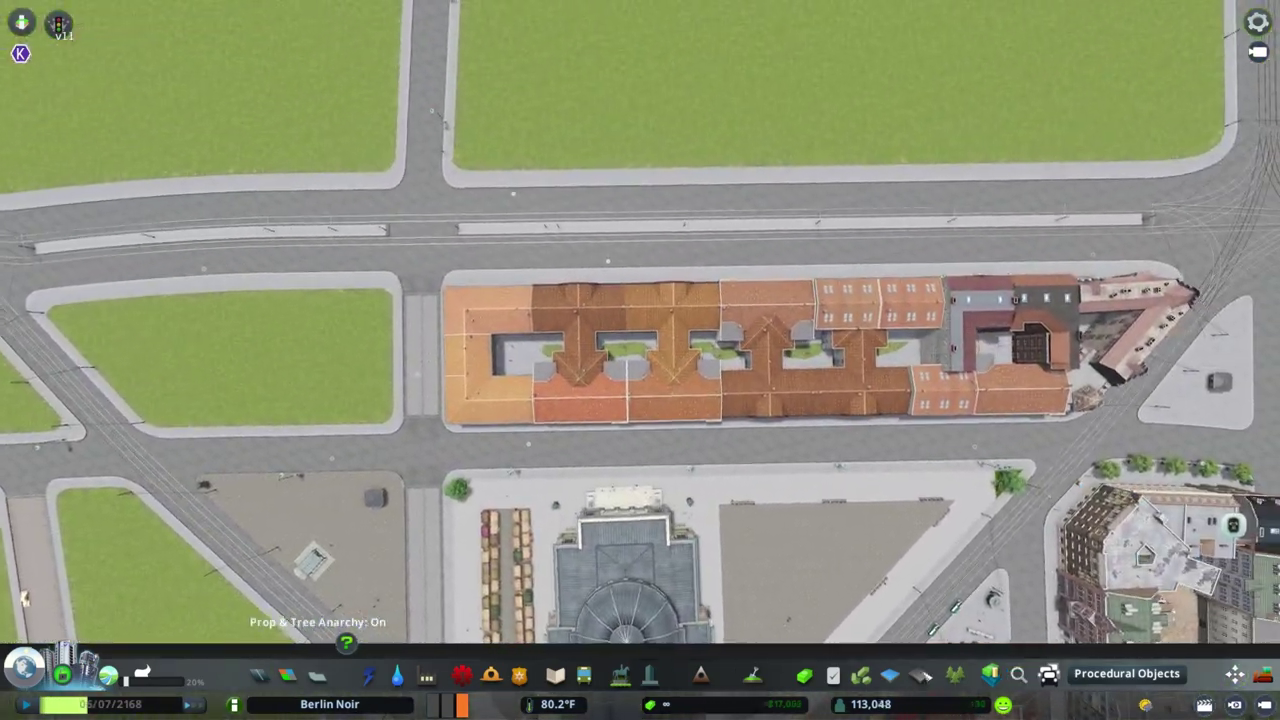
left_click(919, 675)
scroll(815, 488, "up", 3)
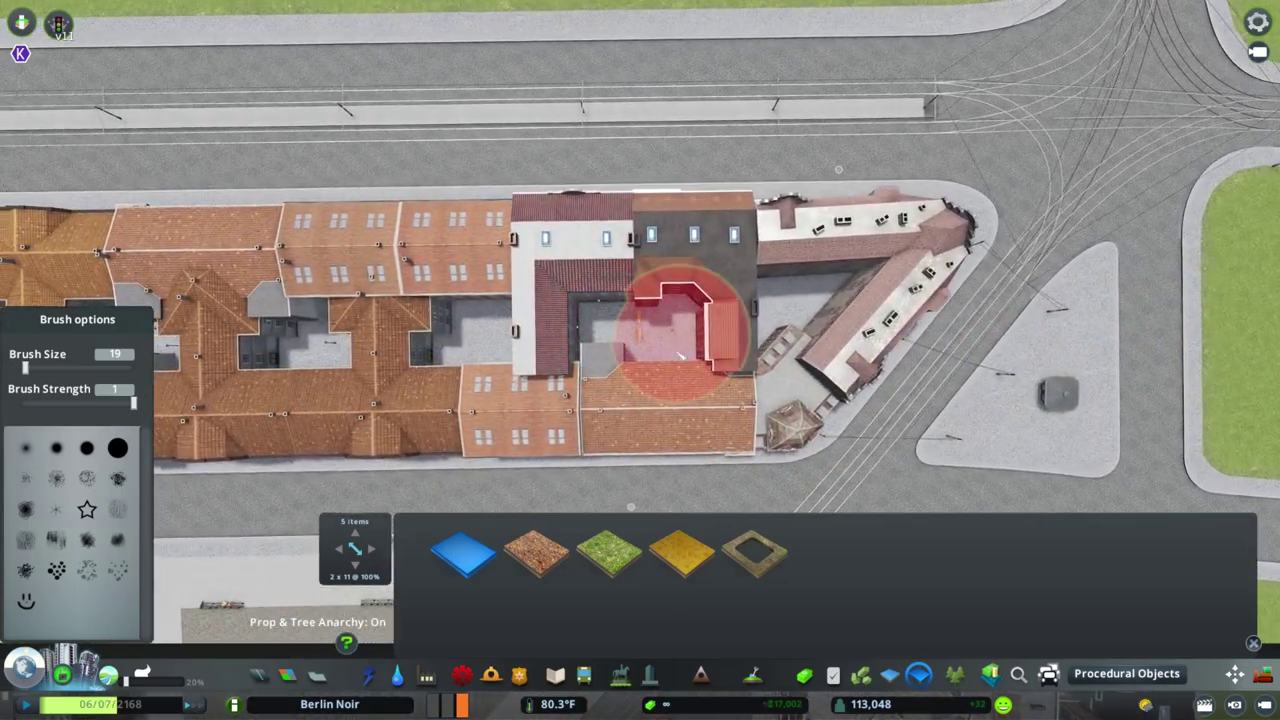
key("ctrl+f")
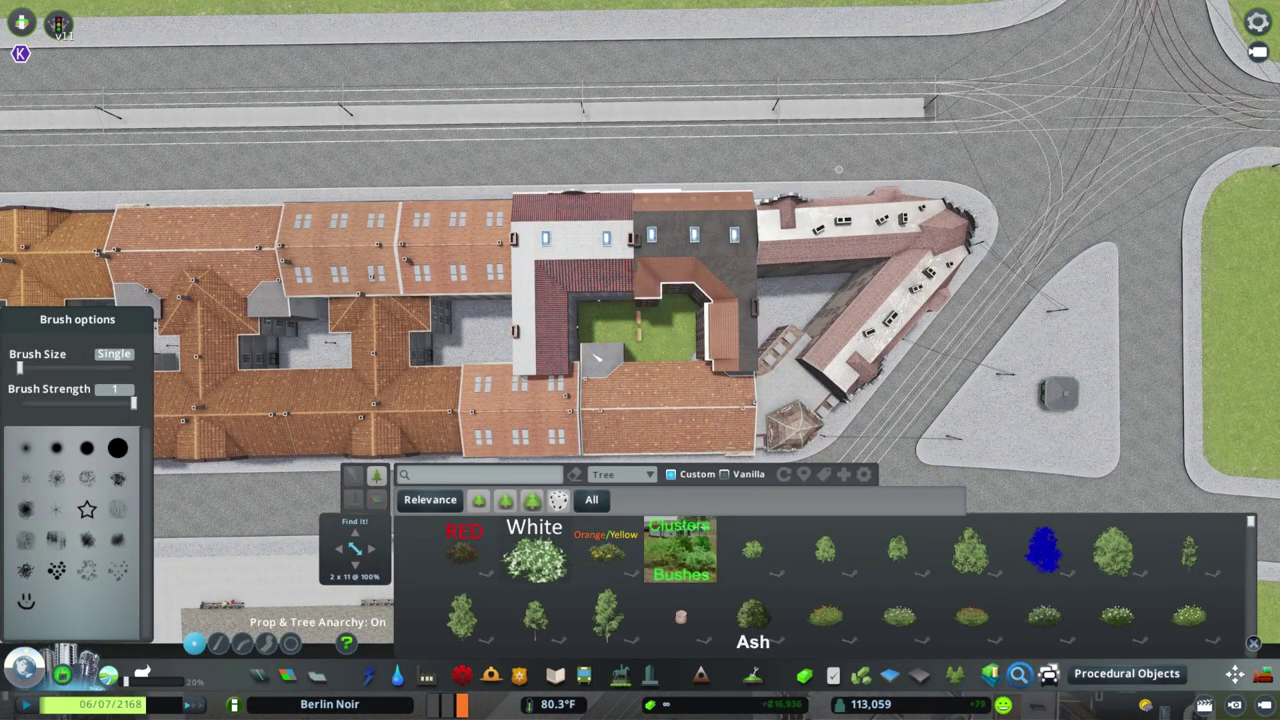
scroll(608, 327, "down", 5)
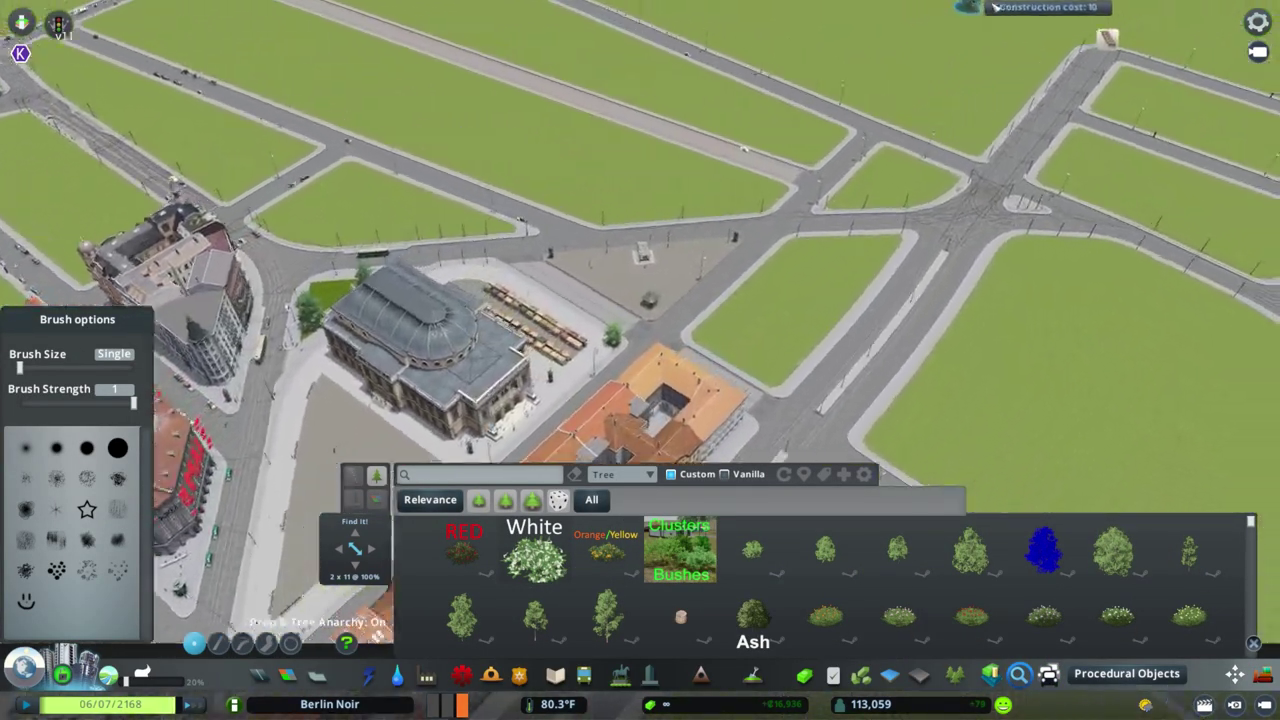
key("w")
key("Escape")
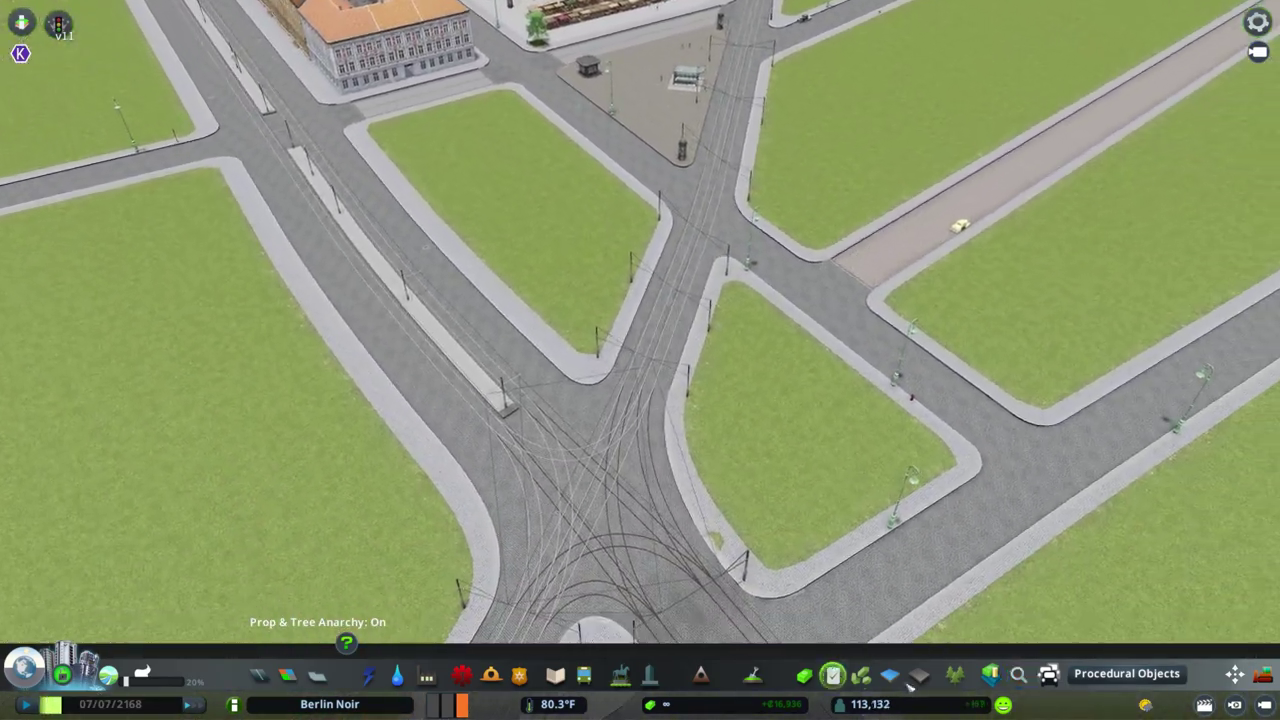
Filter Find It to Grwb/RICO and place the first period apartment block on the empty lot.
left_click(918, 677)
scroll(647, 367, "up", 3)
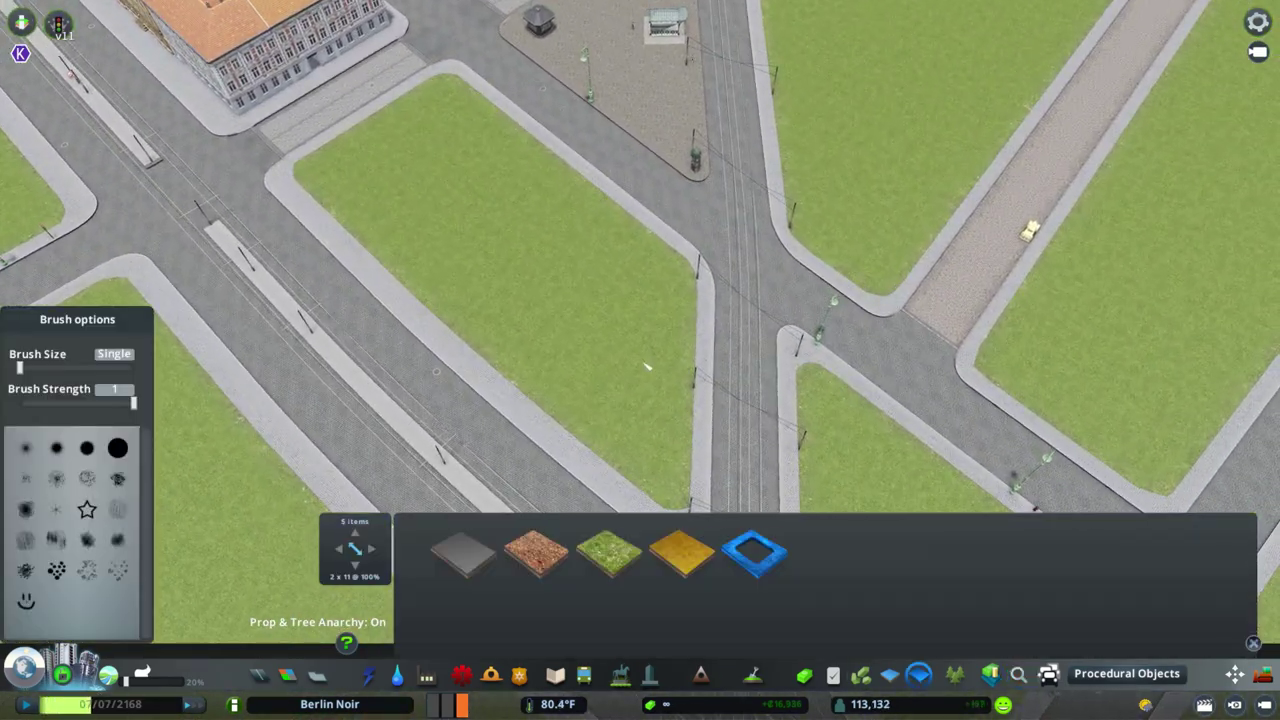
key("ctrl+f")
left_click(622, 474)
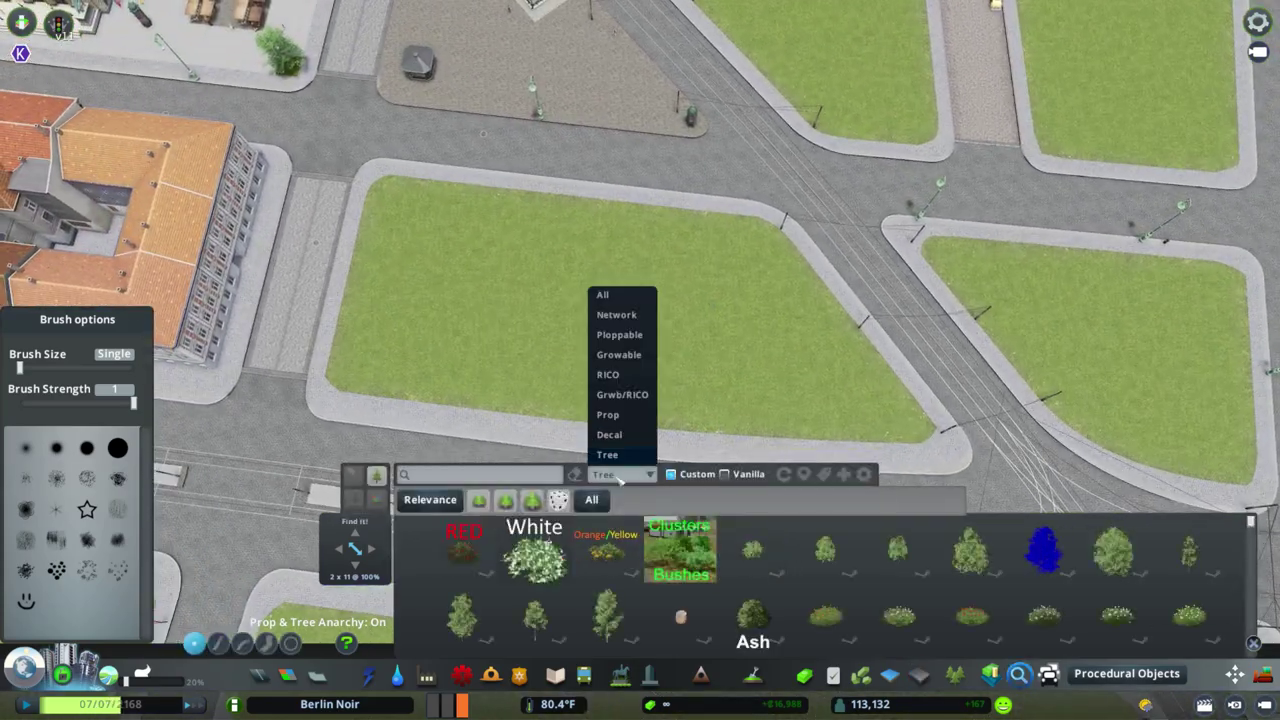
left_click(645, 444)
key("a")
scroll(820, 580, "down", 3)
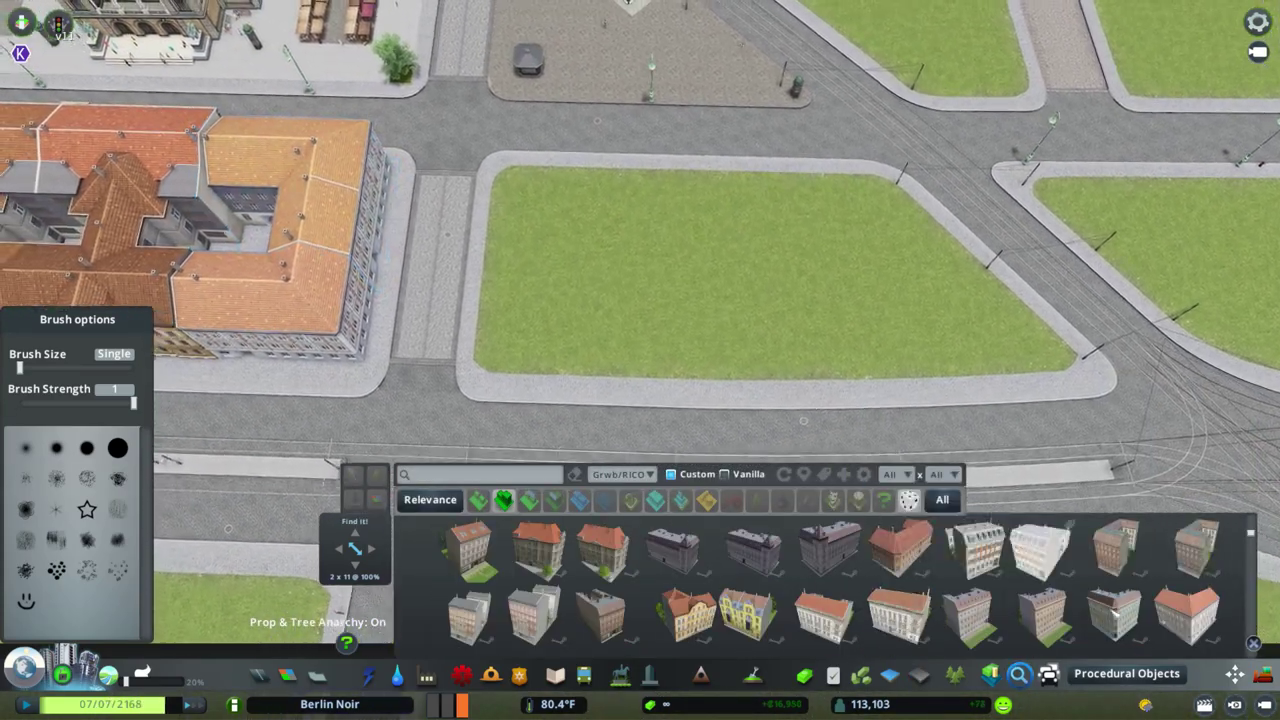
left_click(1177, 612)
left_click(520, 270)
Convert the new building and its neighbour into procedural objects.
key("e")
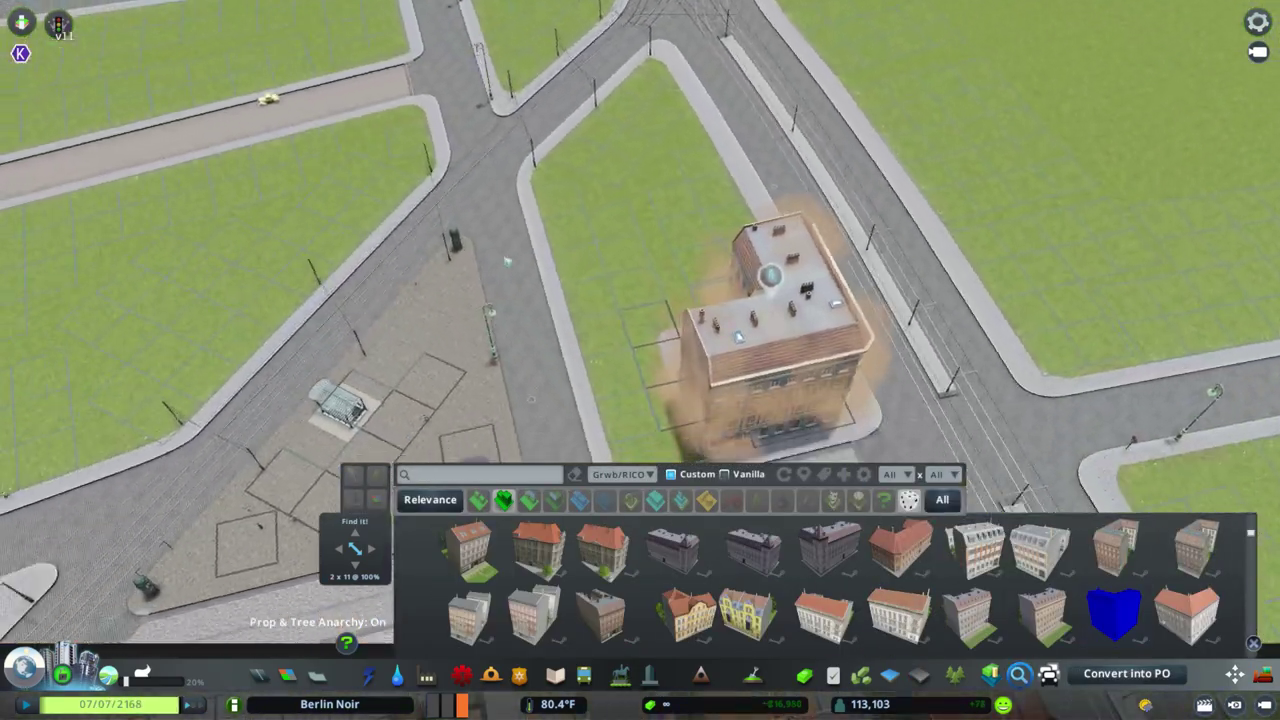
scroll(820, 580, "down", 3)
scroll(700, 600, "down", 6)
scroll(820, 580, "down", 8)
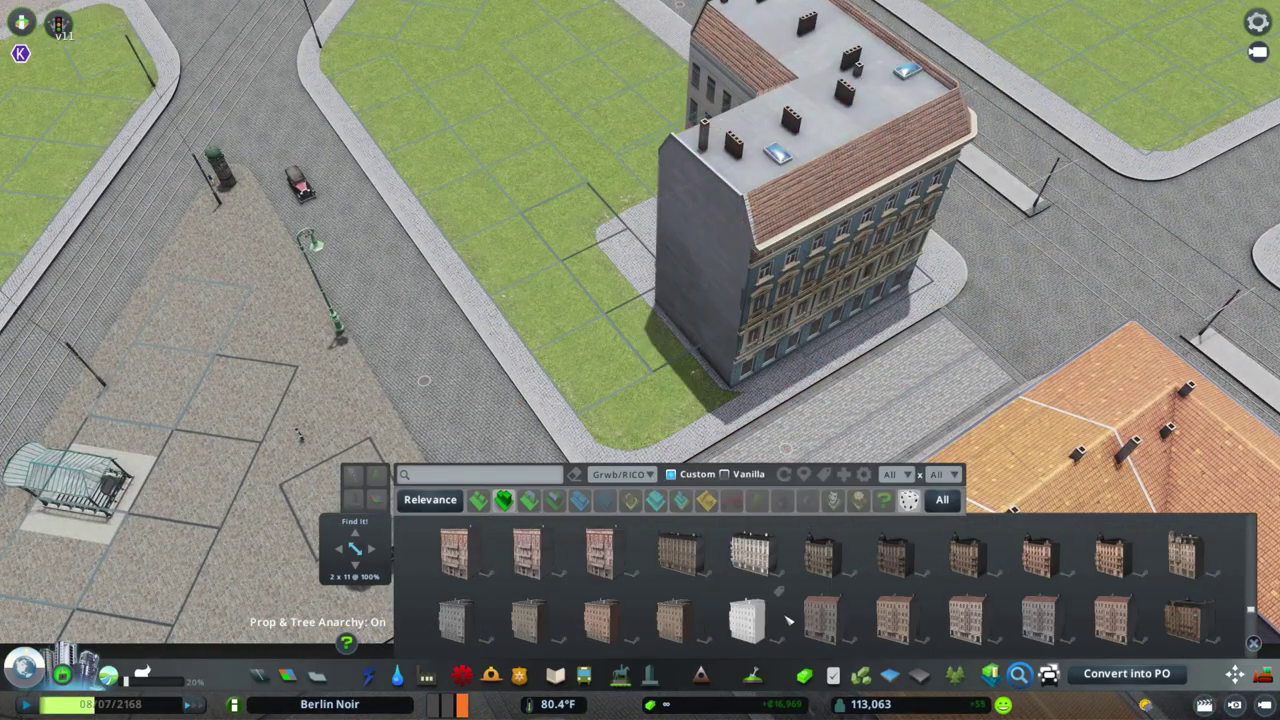
key("a")
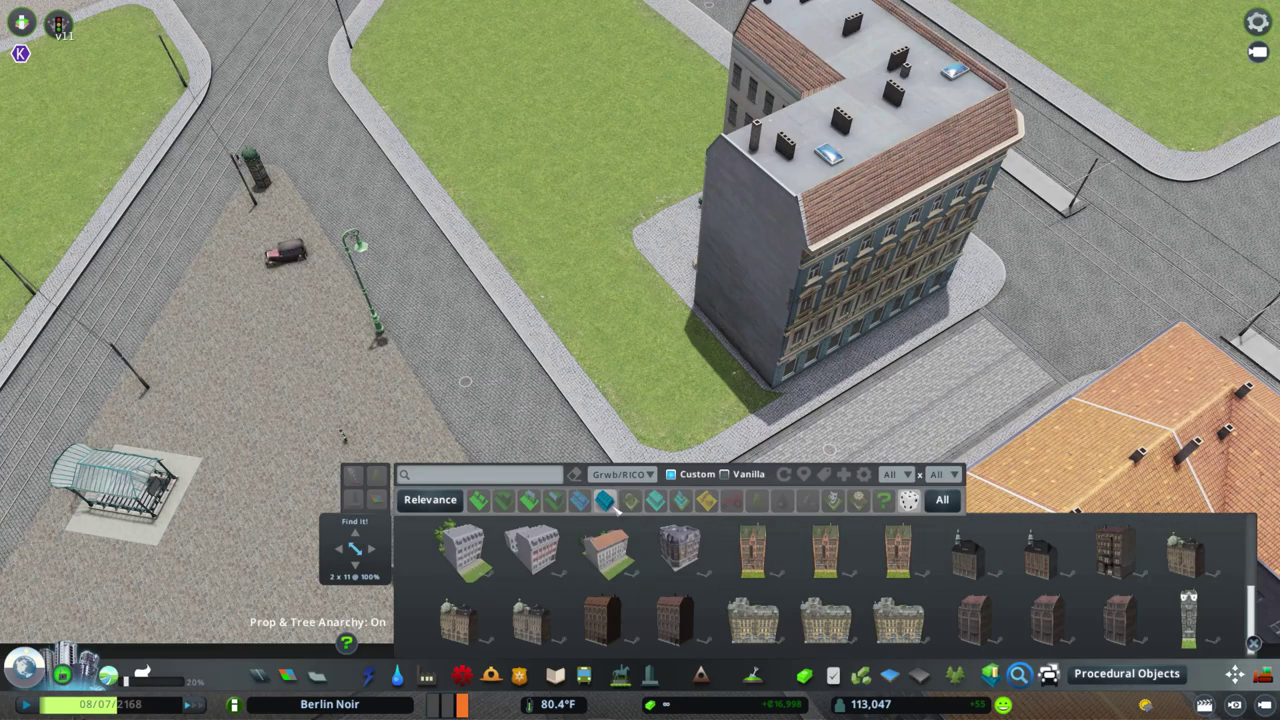
left_click(580, 500)
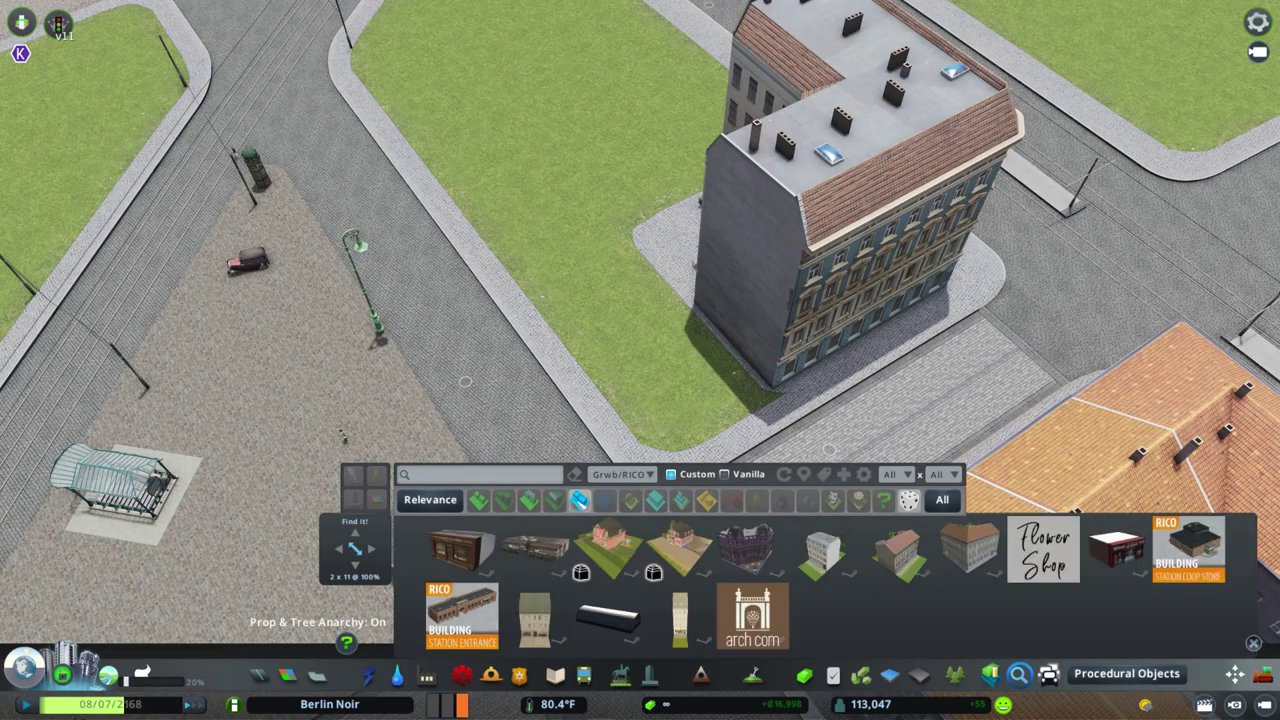
left_click(503, 500)
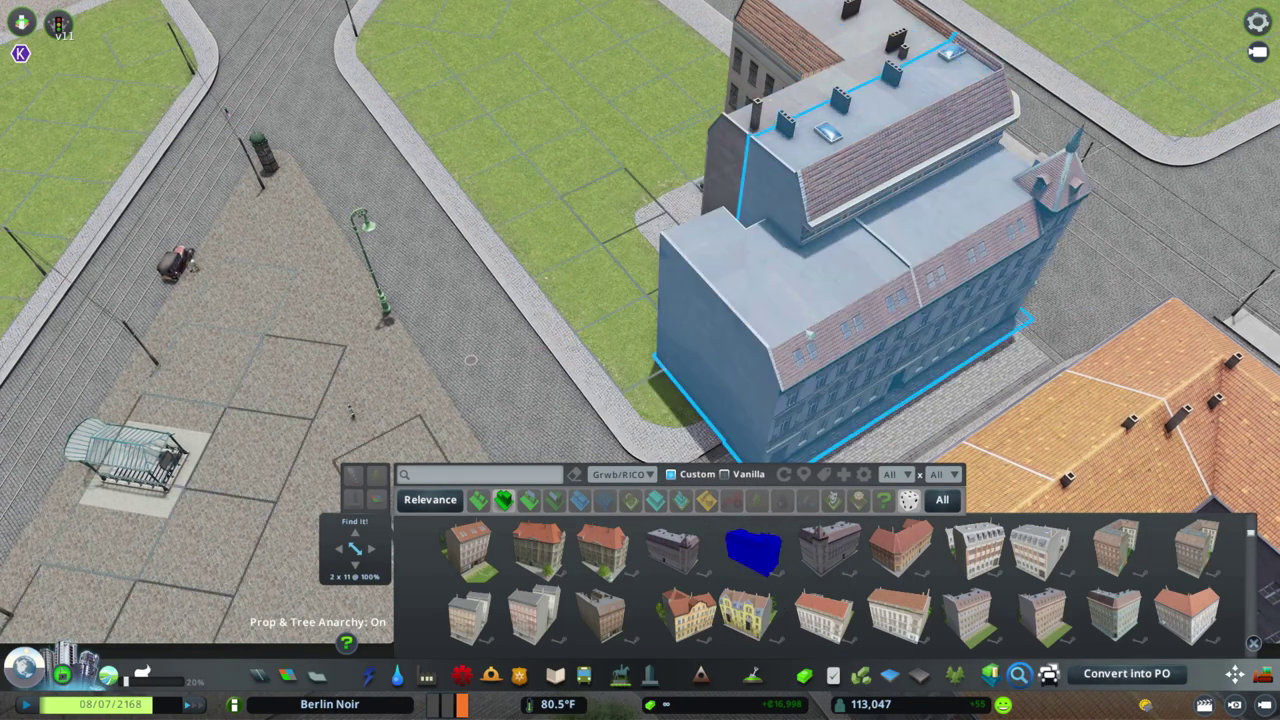
scroll(733, 273, "down", 5)
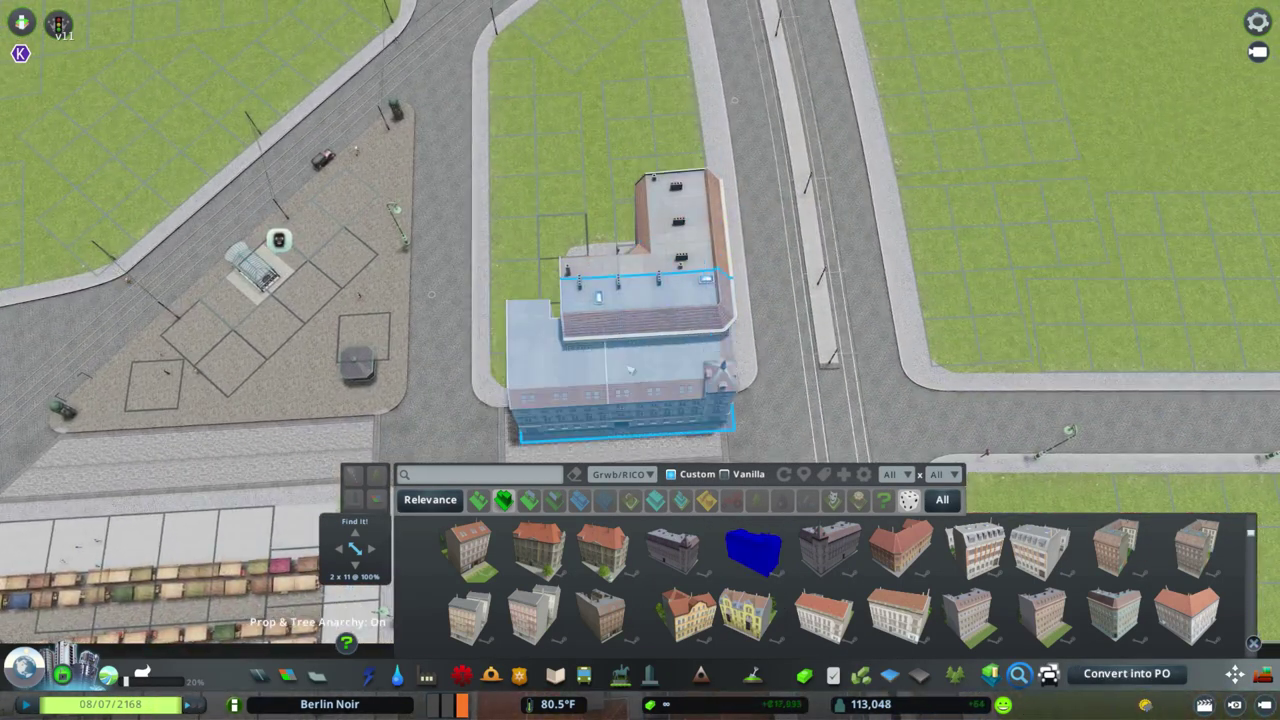
left_click(636, 370)
scroll(636, 370, "up", 5)
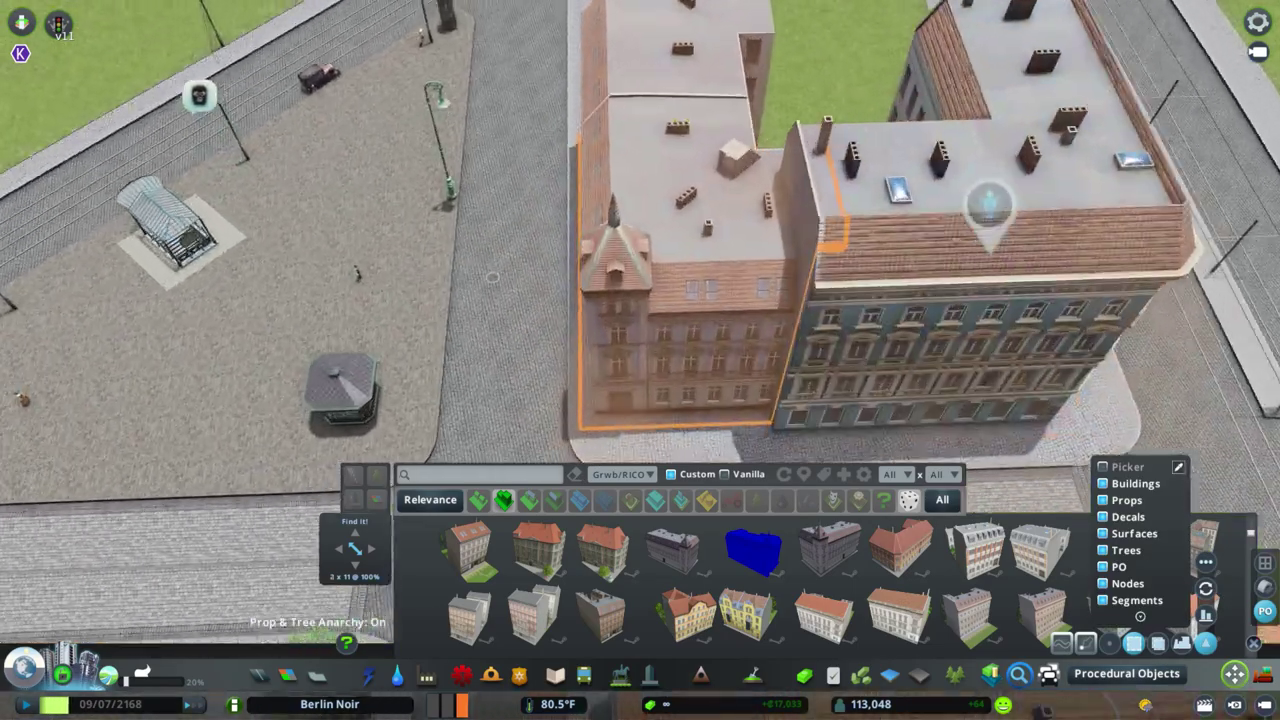
scroll(691, 250, "up", 3)
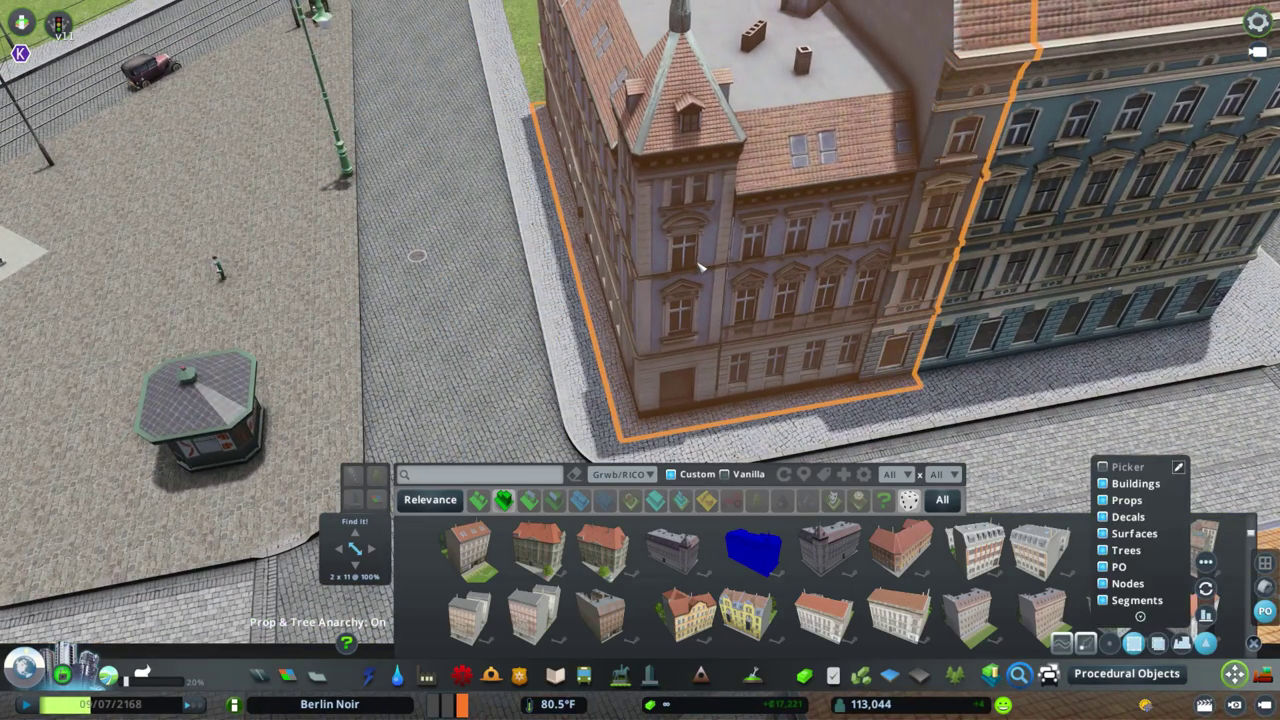
scroll(700, 265, "down", 8)
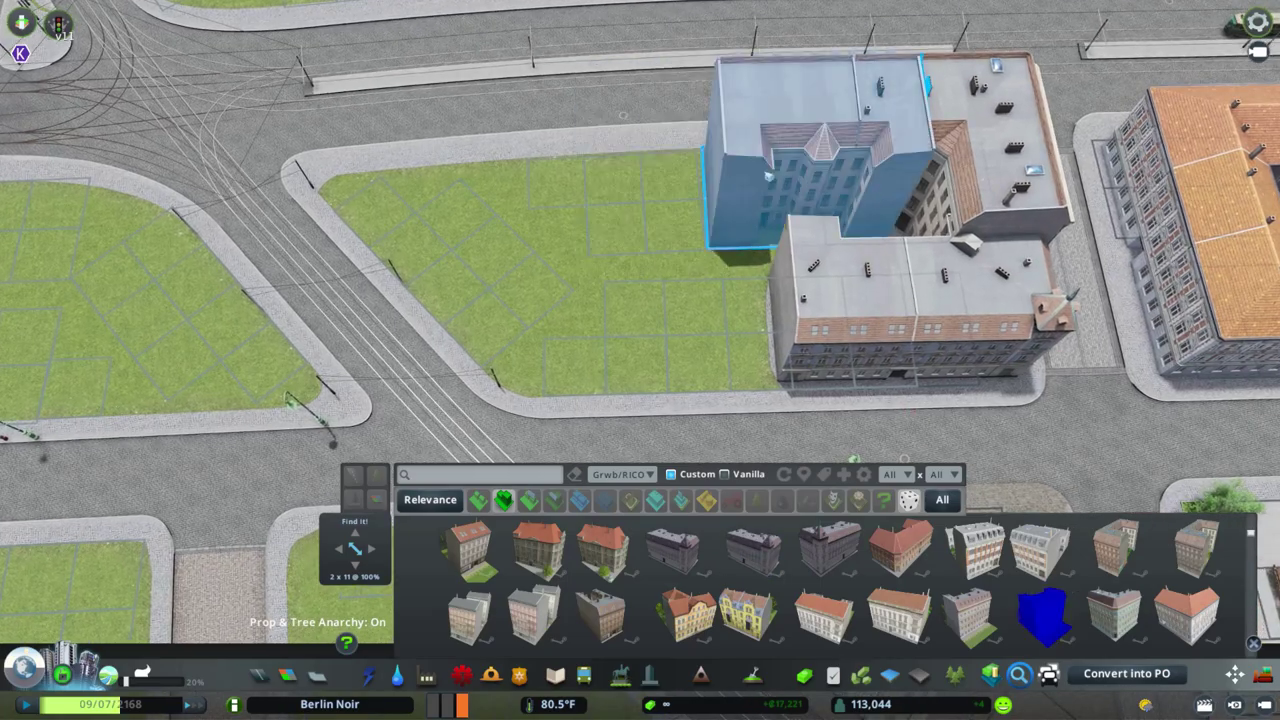
left_click(820, 160)
scroll(714, 306, "up", 6)
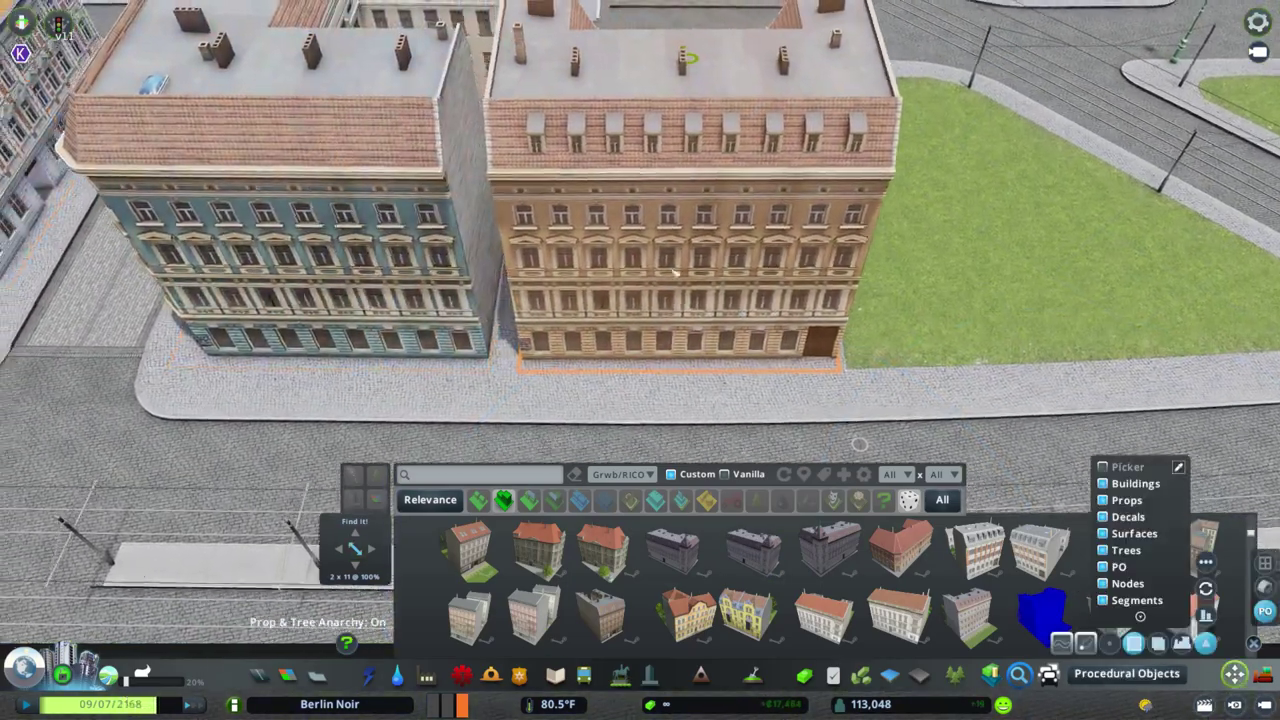
Check the info panels of the new residences, including the Wood Residence.
key("Escape")
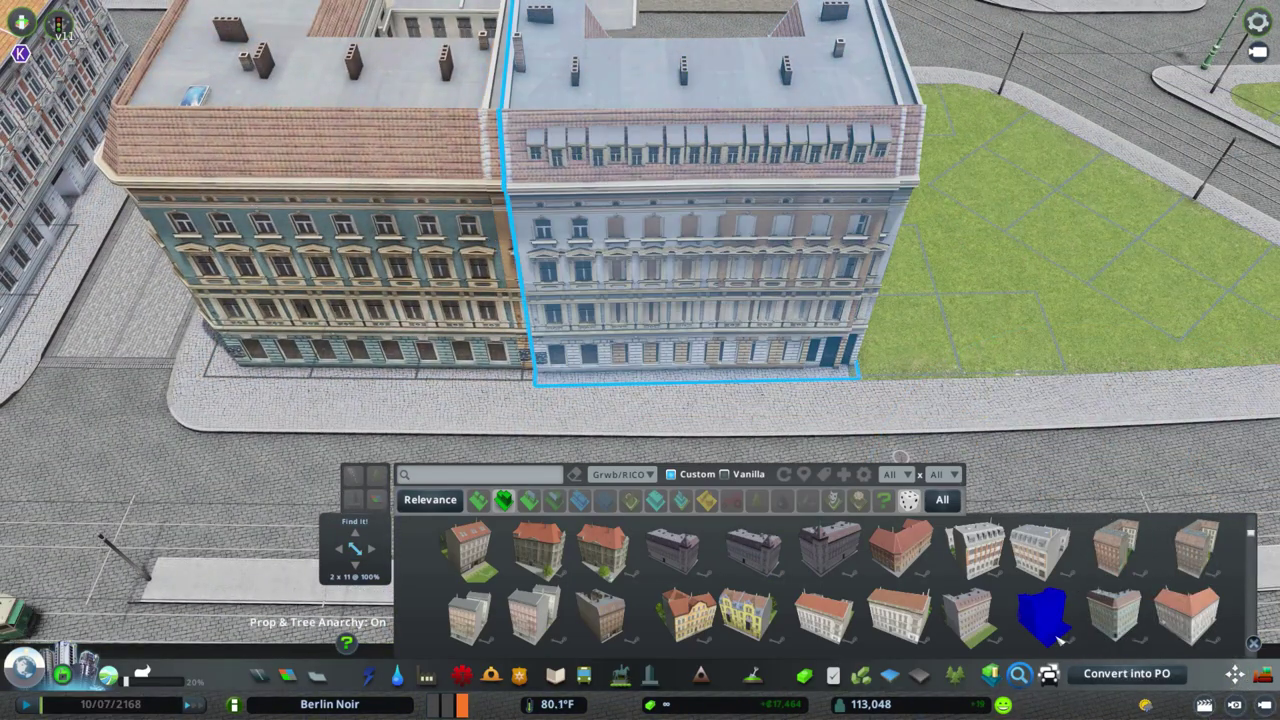
left_click(400, 200)
left_click(823, 183)
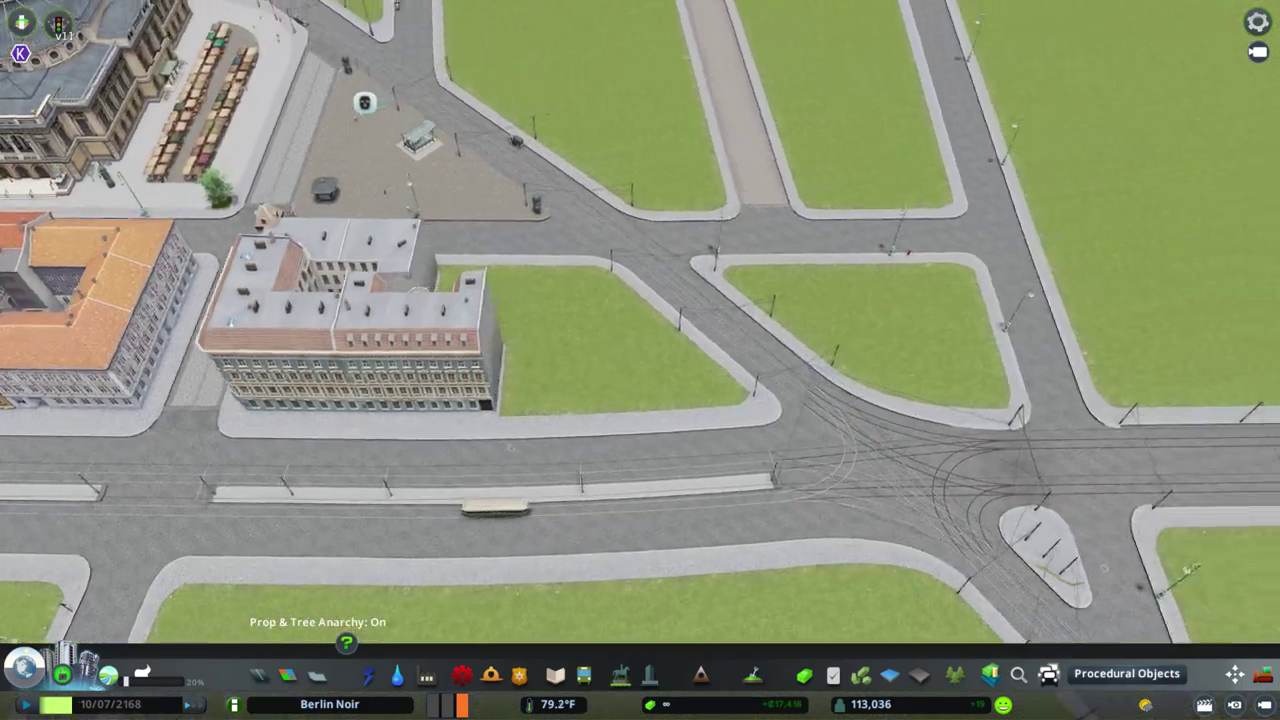
Place a brown brick building with a grey pitched roof on the empty corner lot.
key("alt+f")
scroll(850, 593, "down", 1)
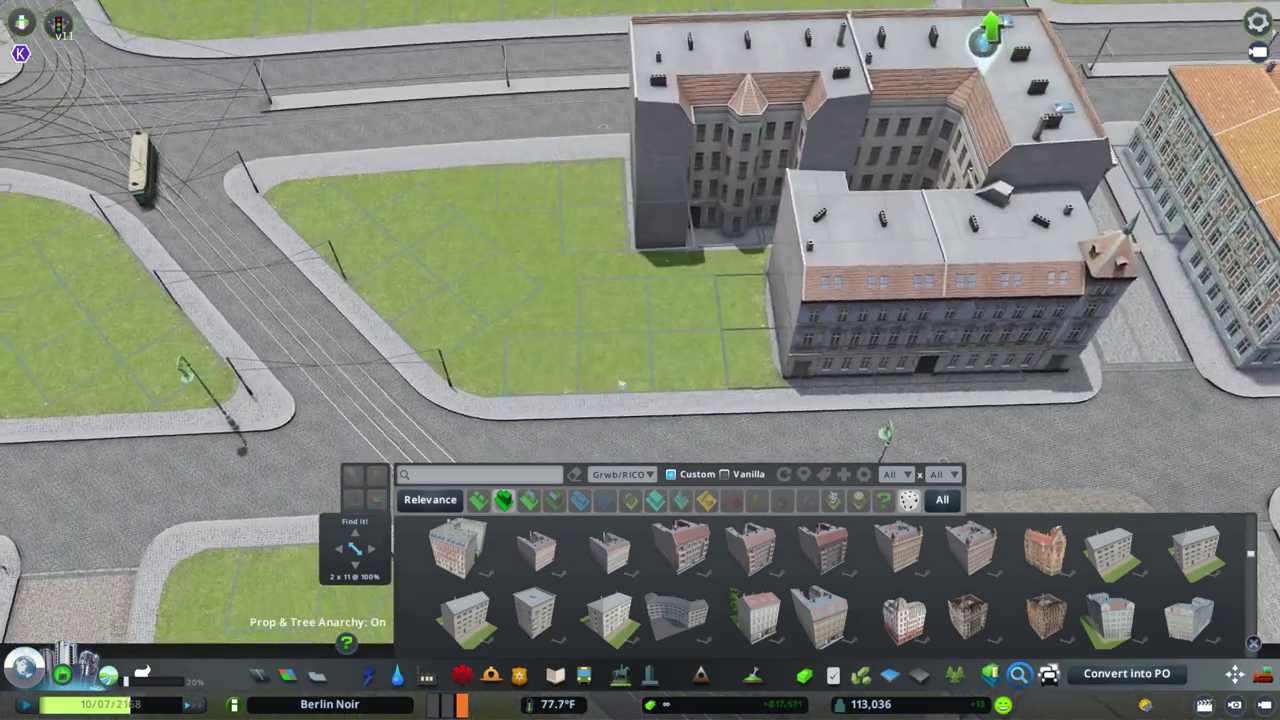
scroll(1050, 592, "down", 4)
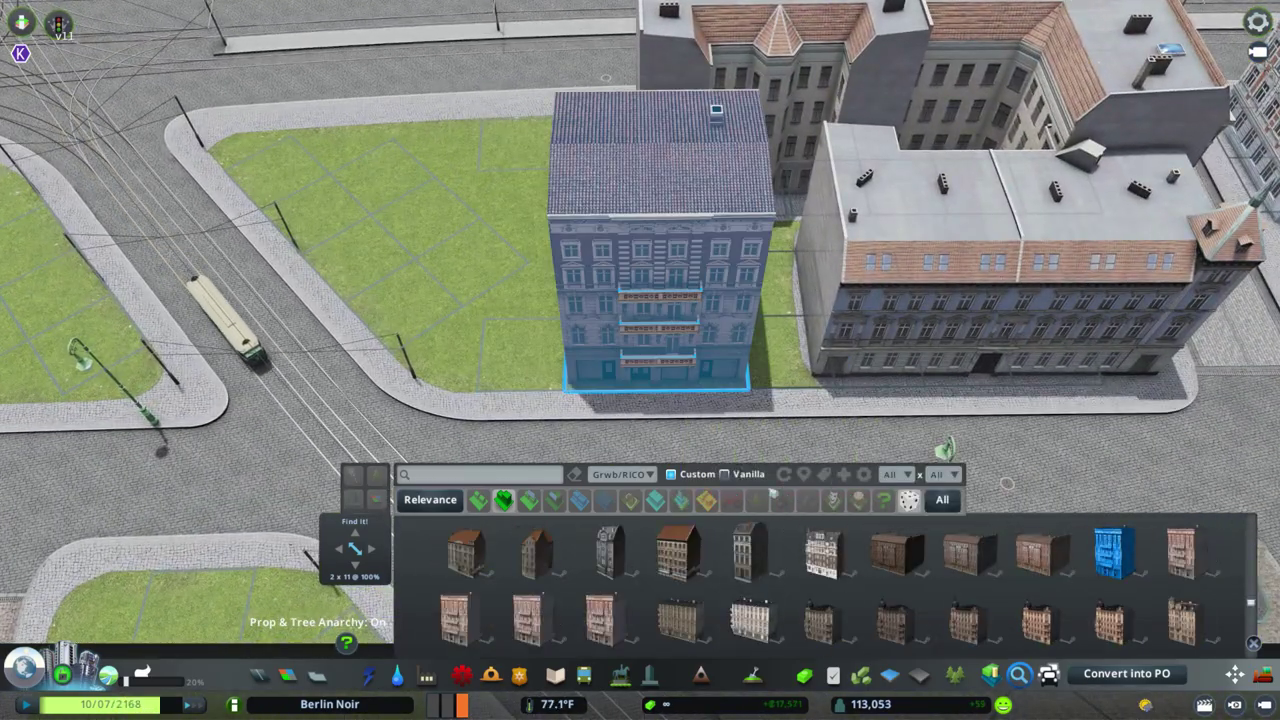
scroll(1050, 591, "up", 2)
key("m")
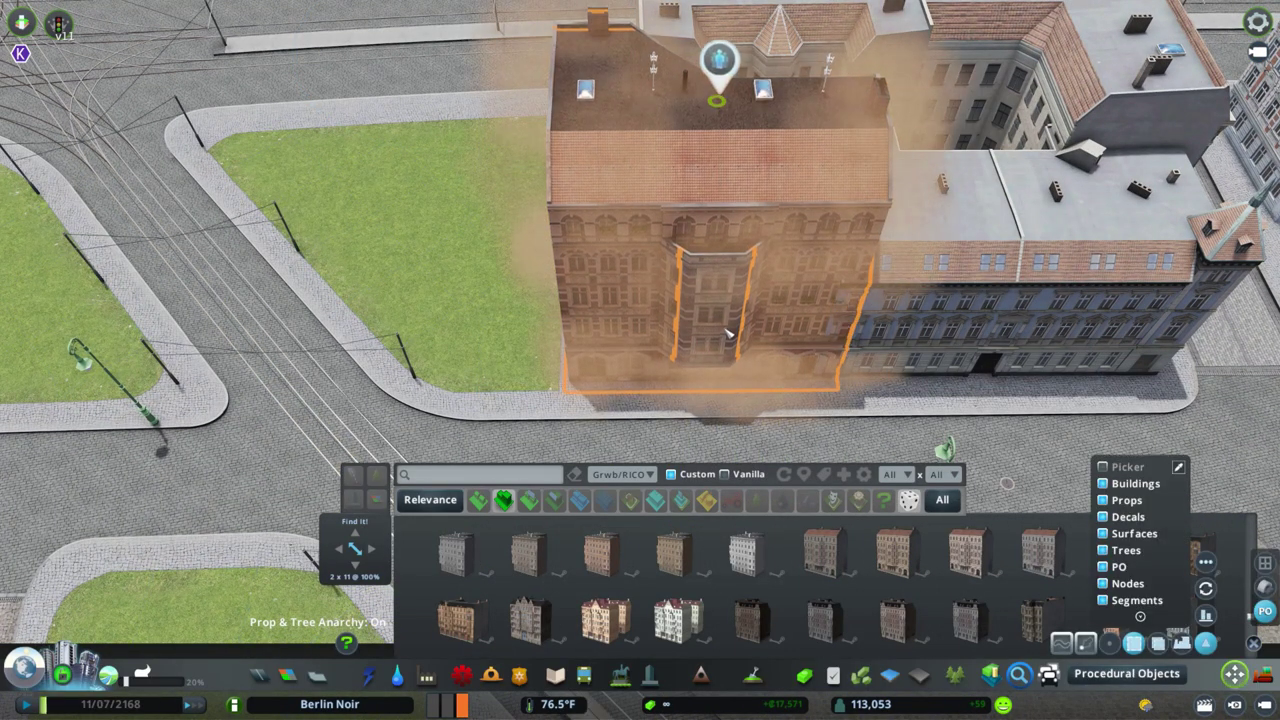
key("q")
key("s")
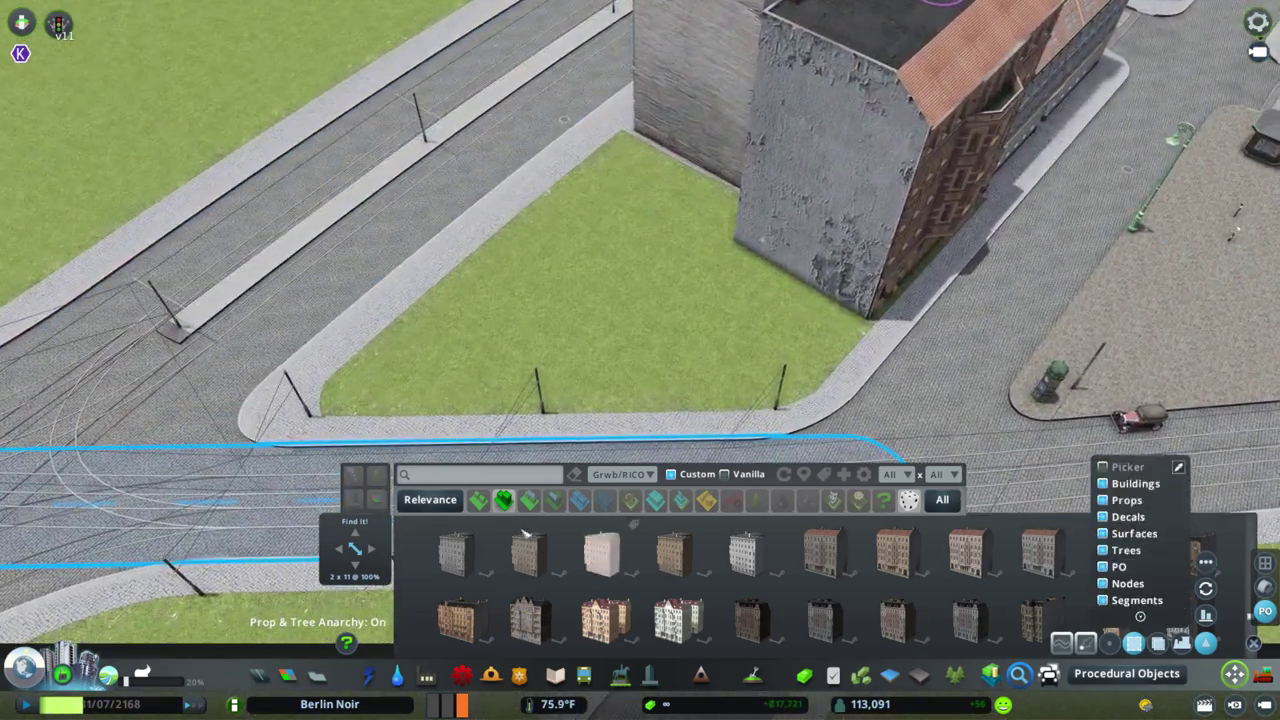
left_click(601, 553)
scroll(1062, 578, "down", 4)
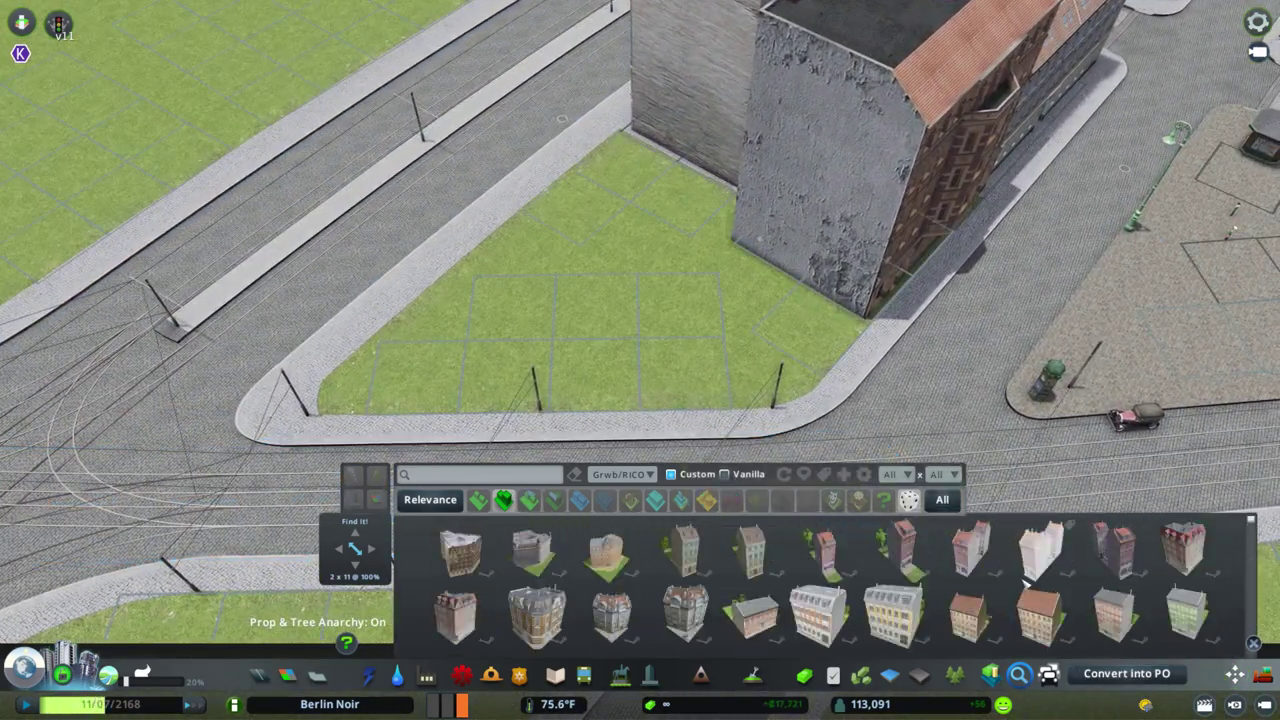
left_click(670, 376)
key("m")
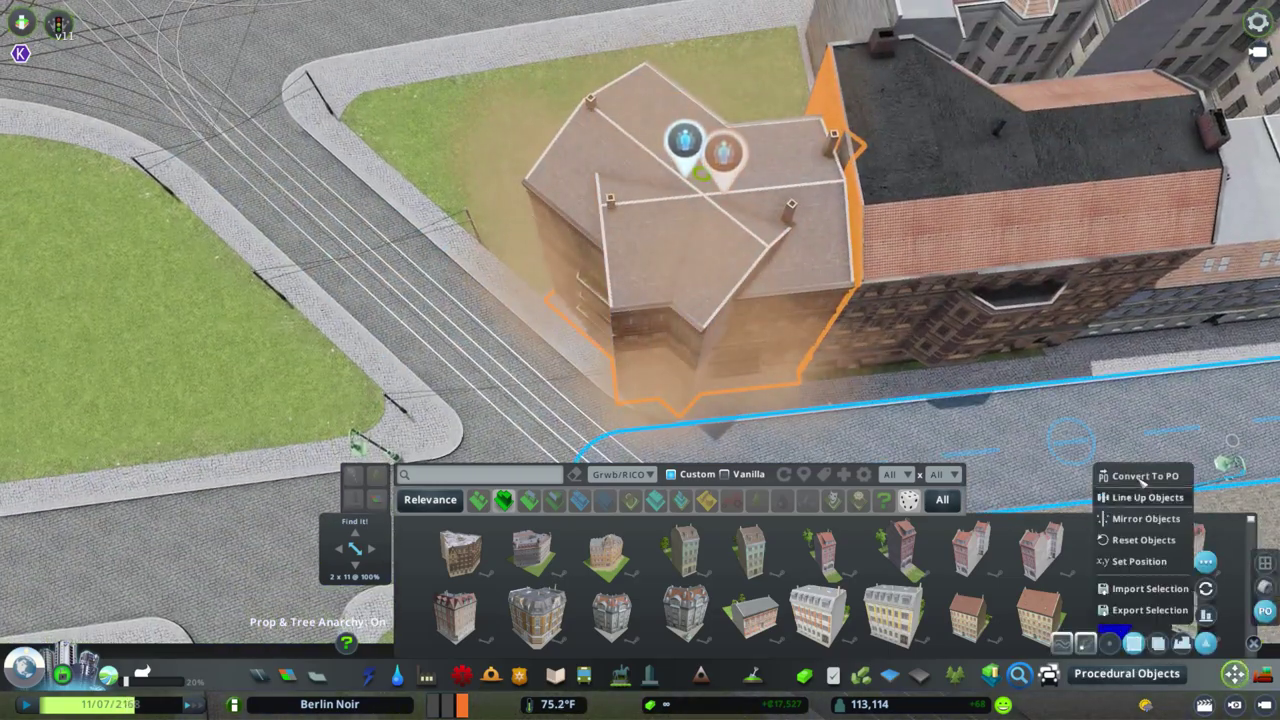
scroll(661, 364, "up", 3)
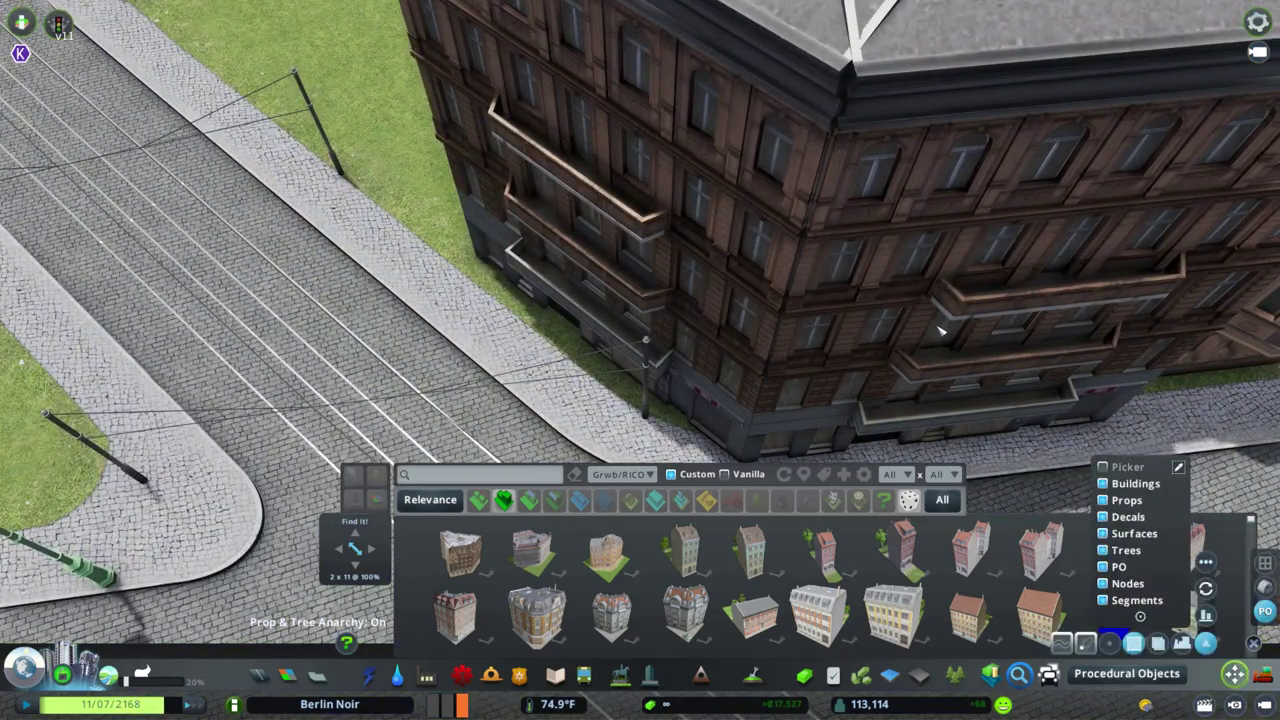
scroll(576, 188, "down", 3)
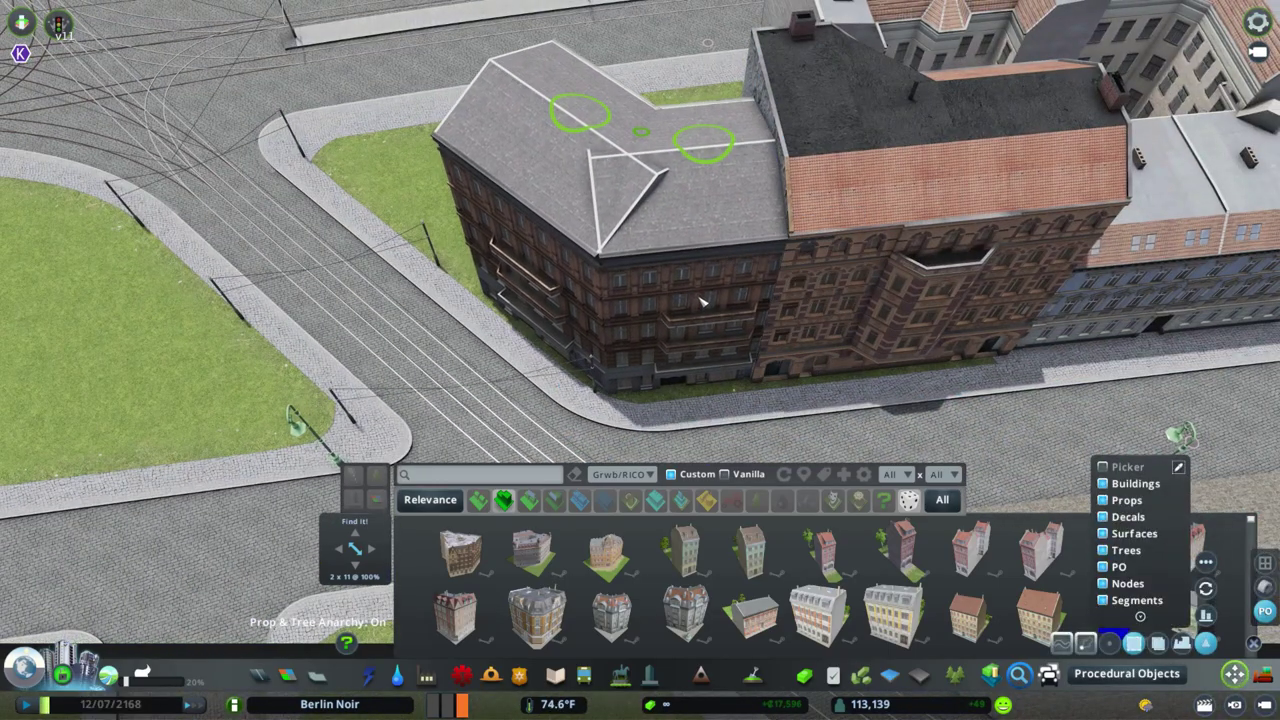
Convert the new corner building into a procedural object.
left_click(890, 295)
left_click(905, 320)
scroll(741, 277, "up", 5)
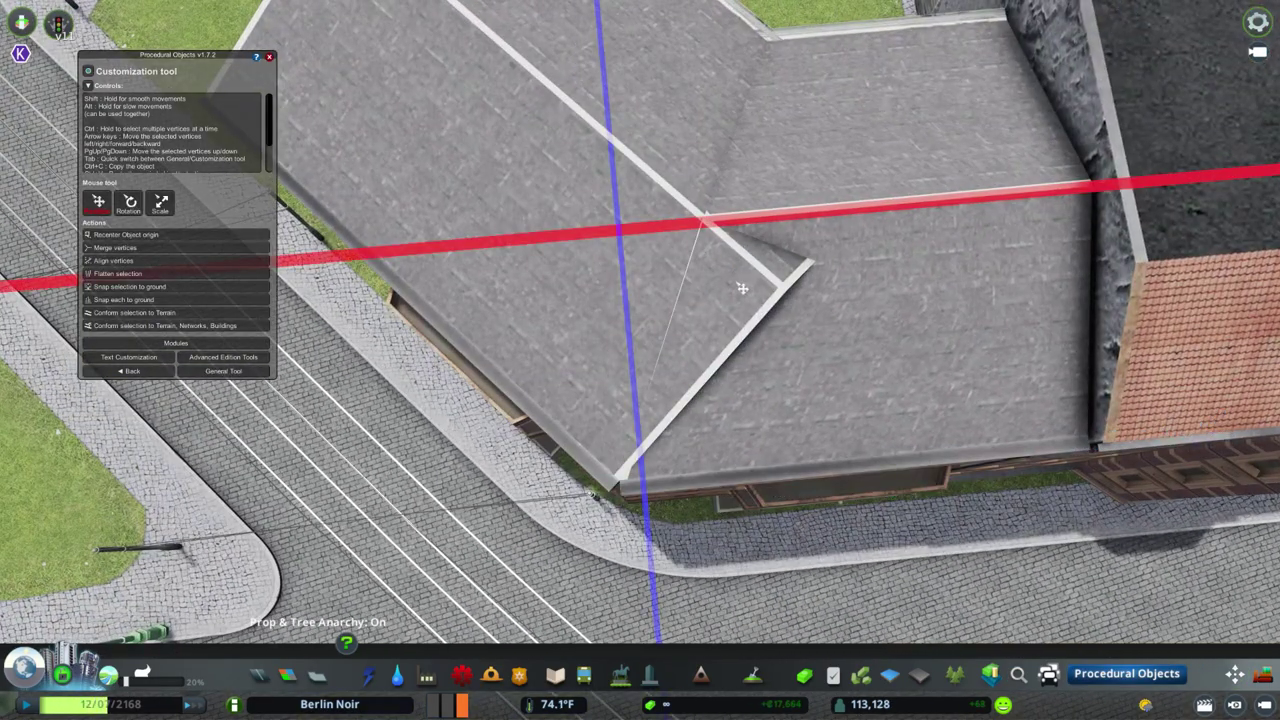
scroll(742, 288, "down", 3)
key("Escape")
Move the corner building's wall vertices where it meets the neighbouring block.
left_click(668, 296)
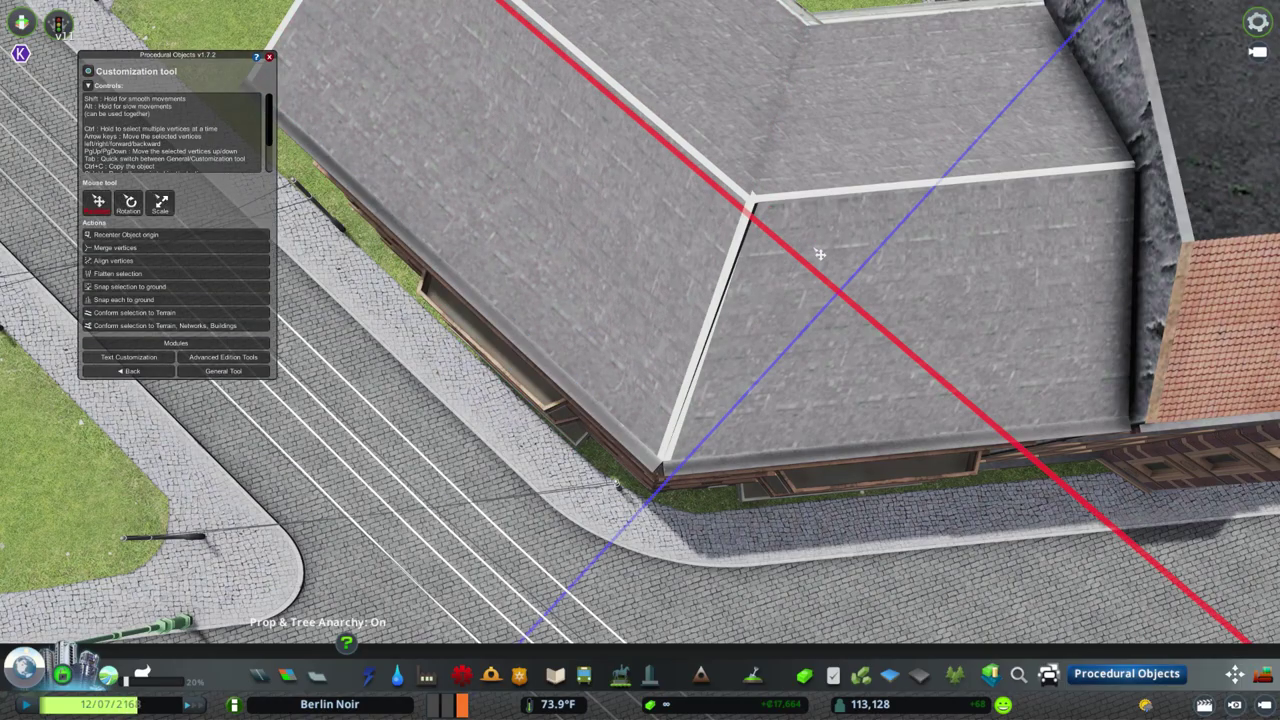
scroll(818, 249, "down", 3)
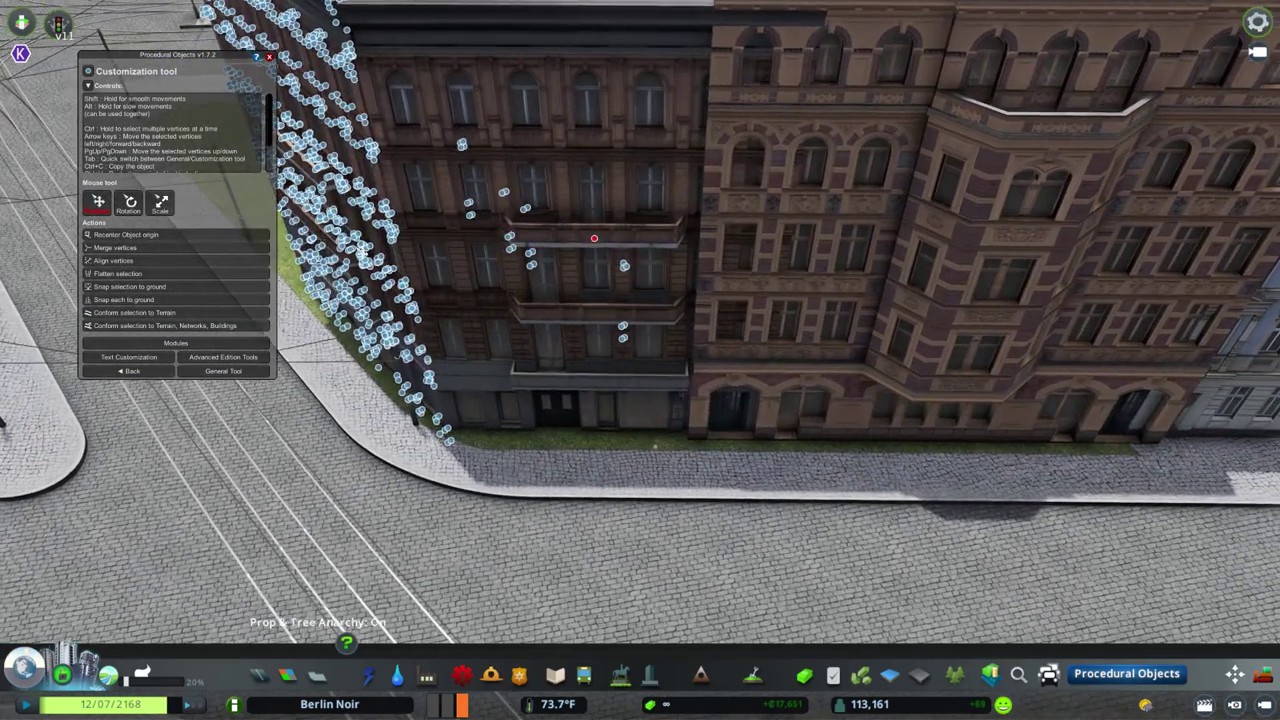
key("Escape")
left_click(495, 278)
left_click(530, 283)
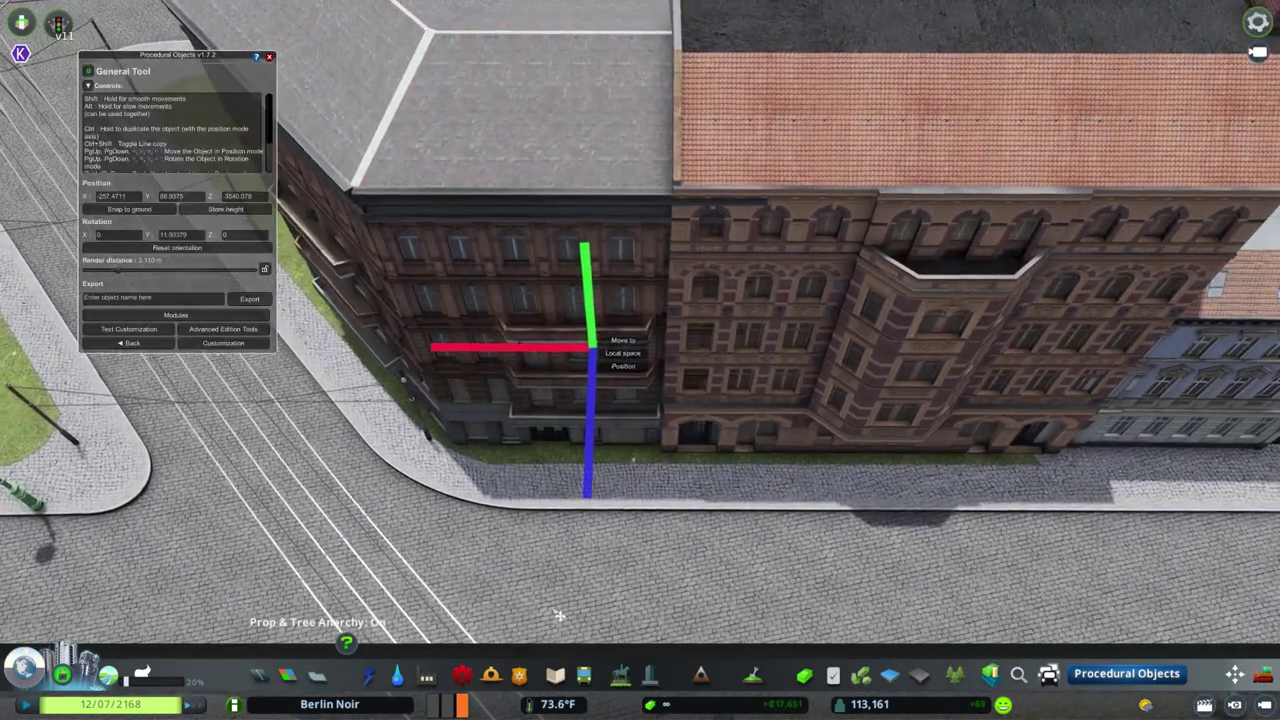
key("Tab")
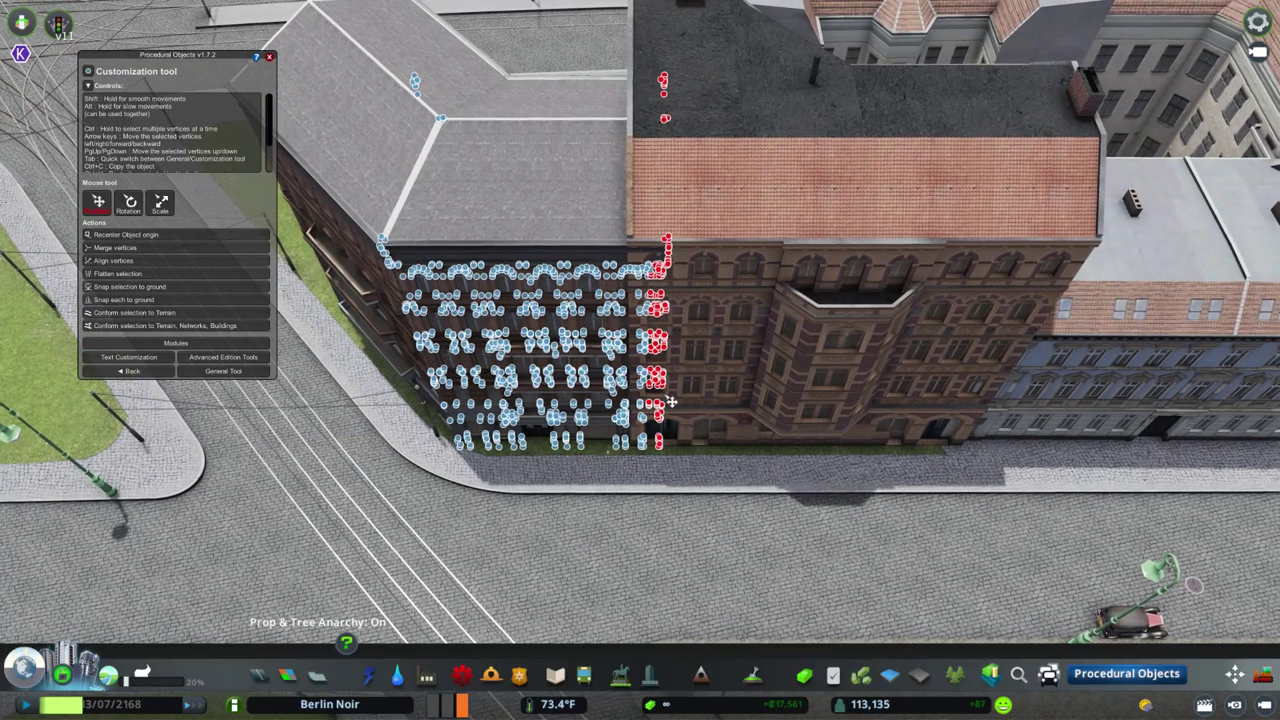
left_click(654, 400)
key("Escape")
Place a slim corner building from the Grwb/RICO catalogue on the narrow block.
key("ctrl+f")
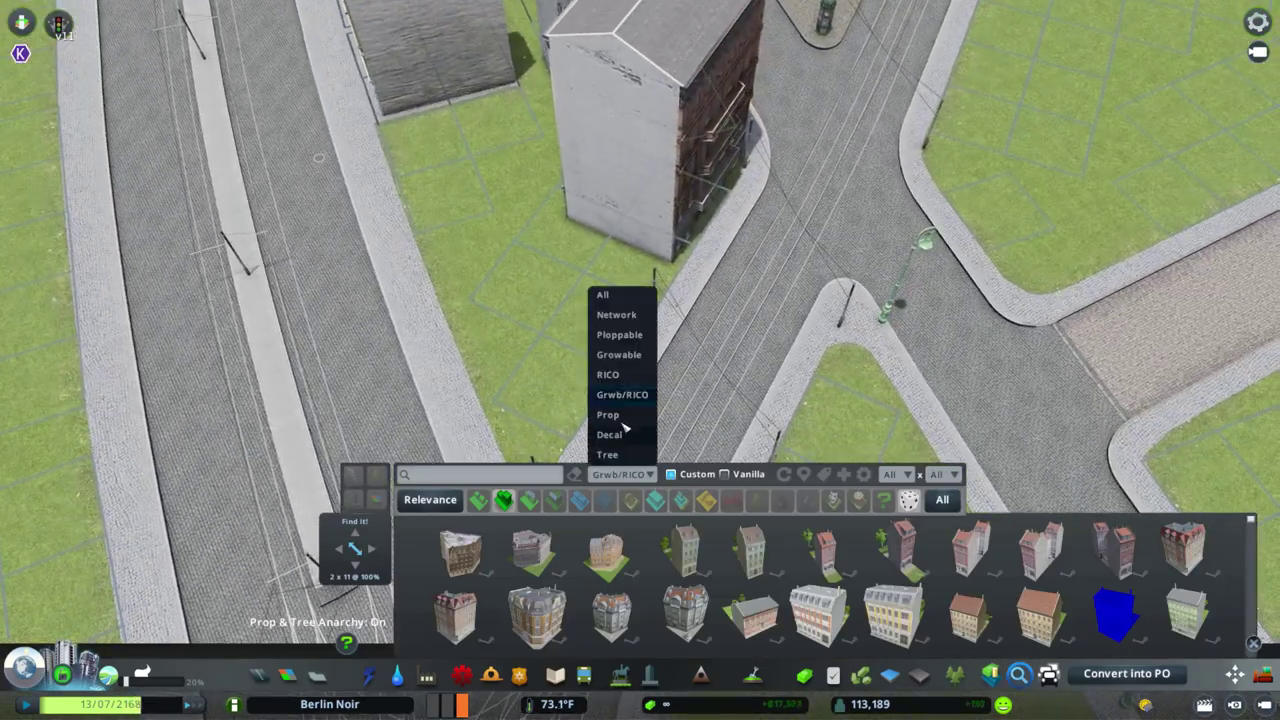
left_click(608, 374)
scroll(1193, 588, "down", 1)
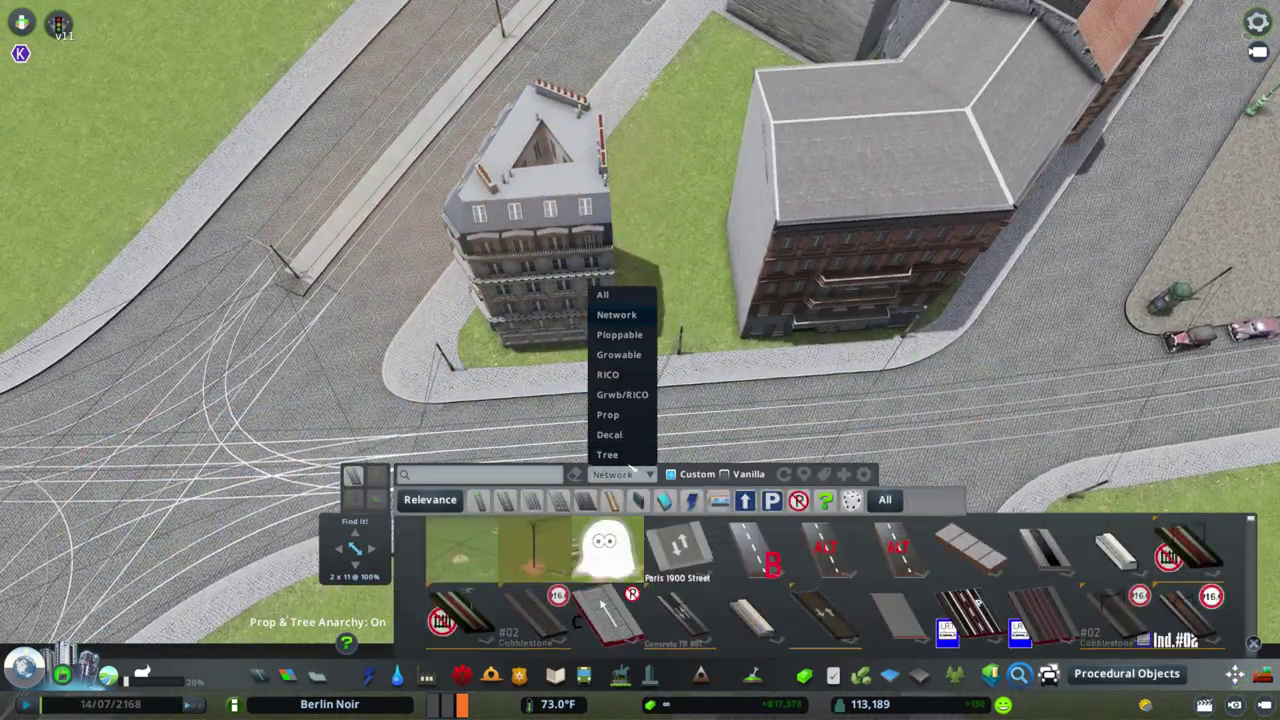
left_click(622, 394)
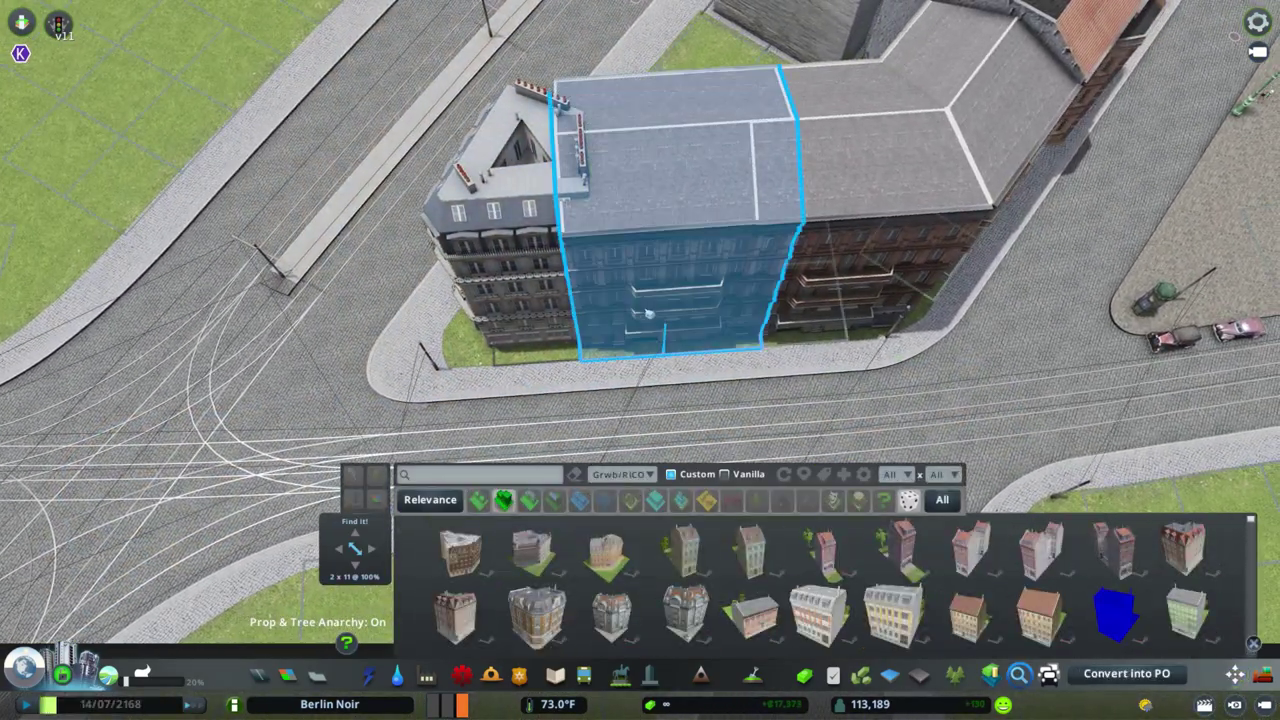
key("ctrl+f")
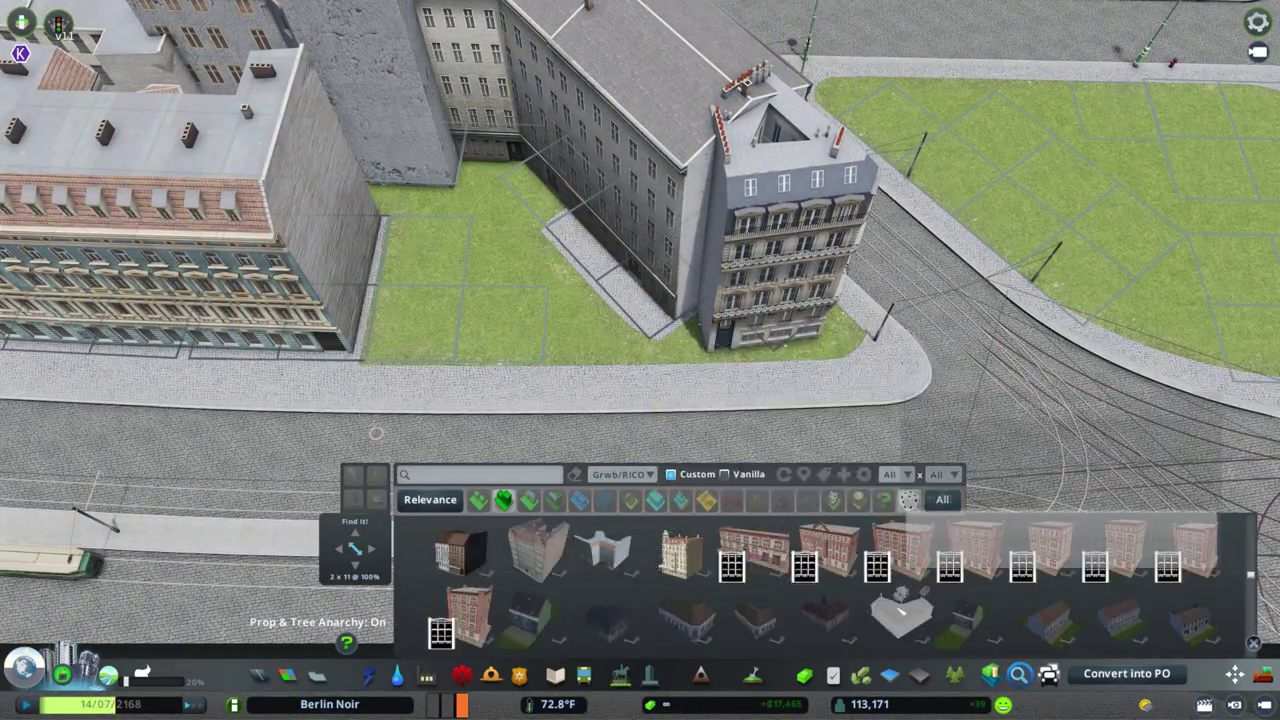
Duplicate the red-brick townhouse with Move It onto the lawn beside it.
key("m")
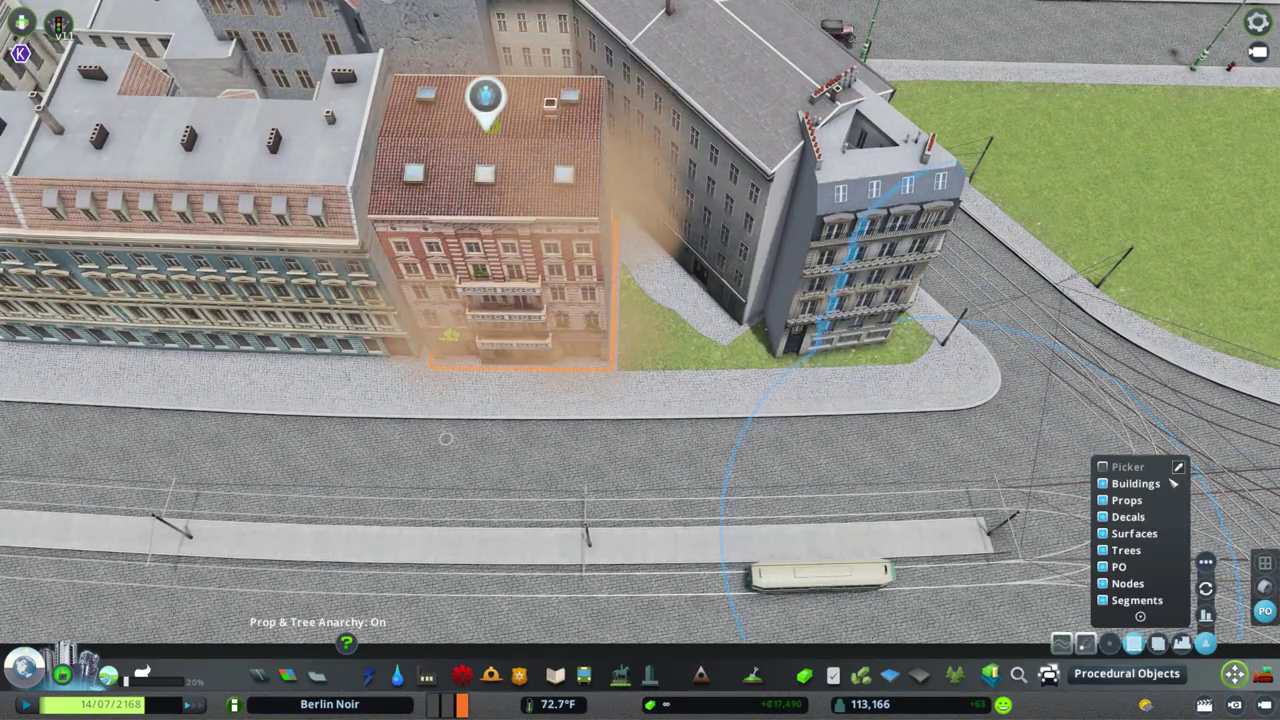
scroll(480, 470, "up", 3)
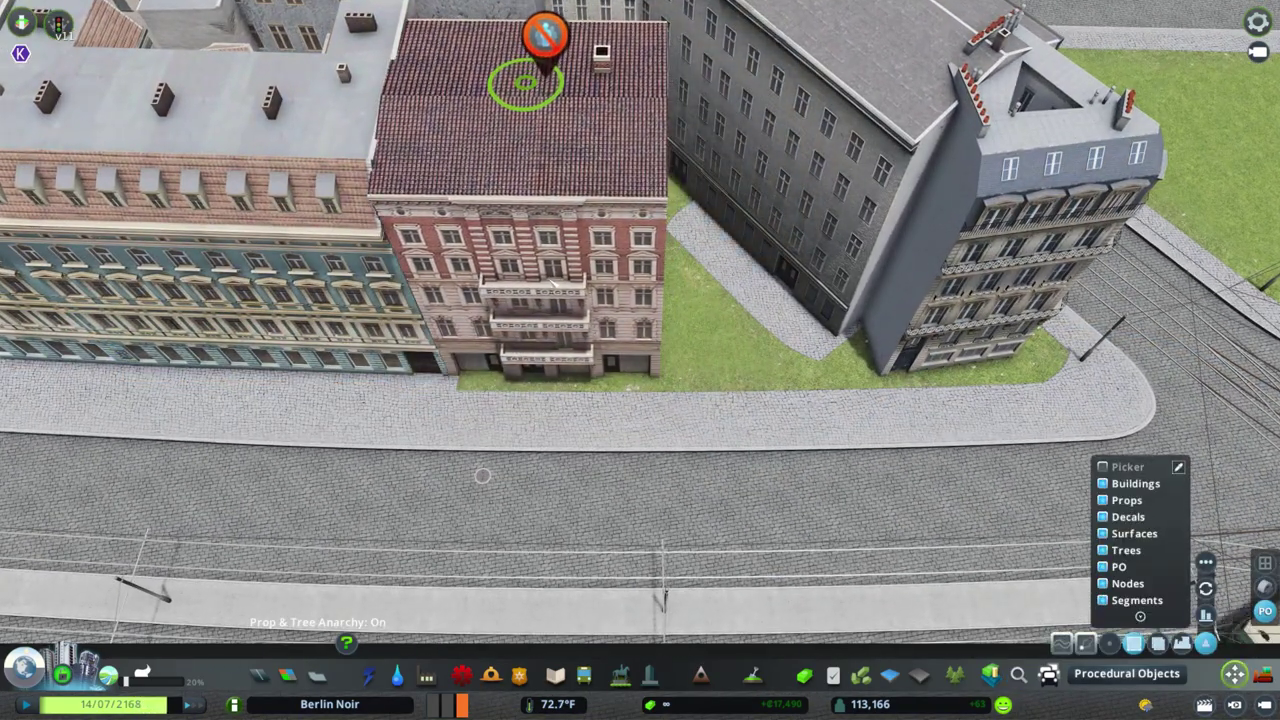
key("ctrl+v")
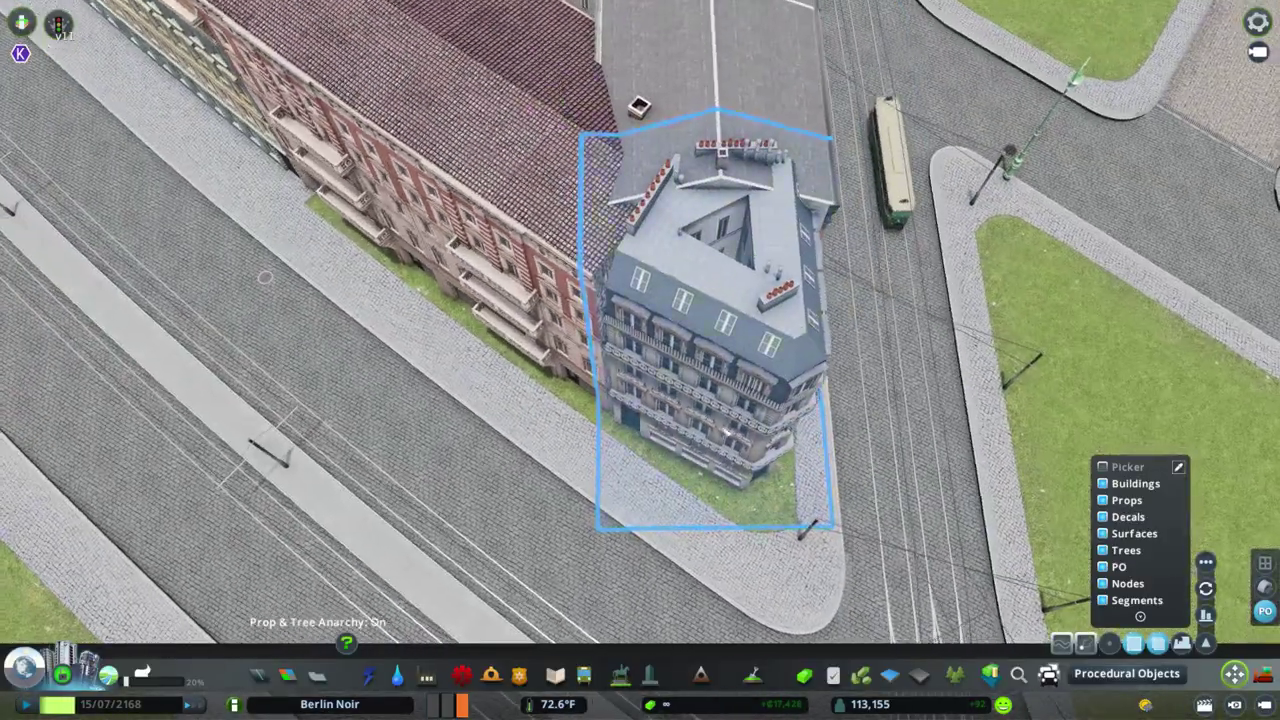
left_click(640, 380)
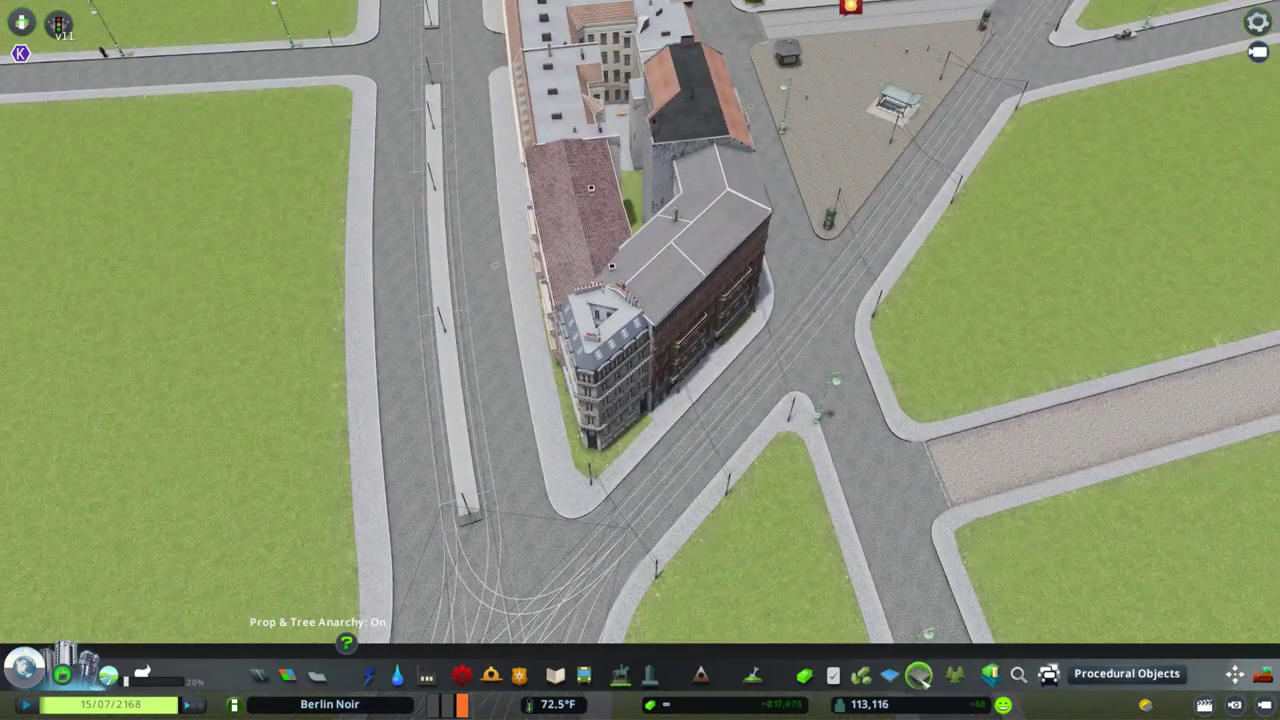
left_click(918, 673)
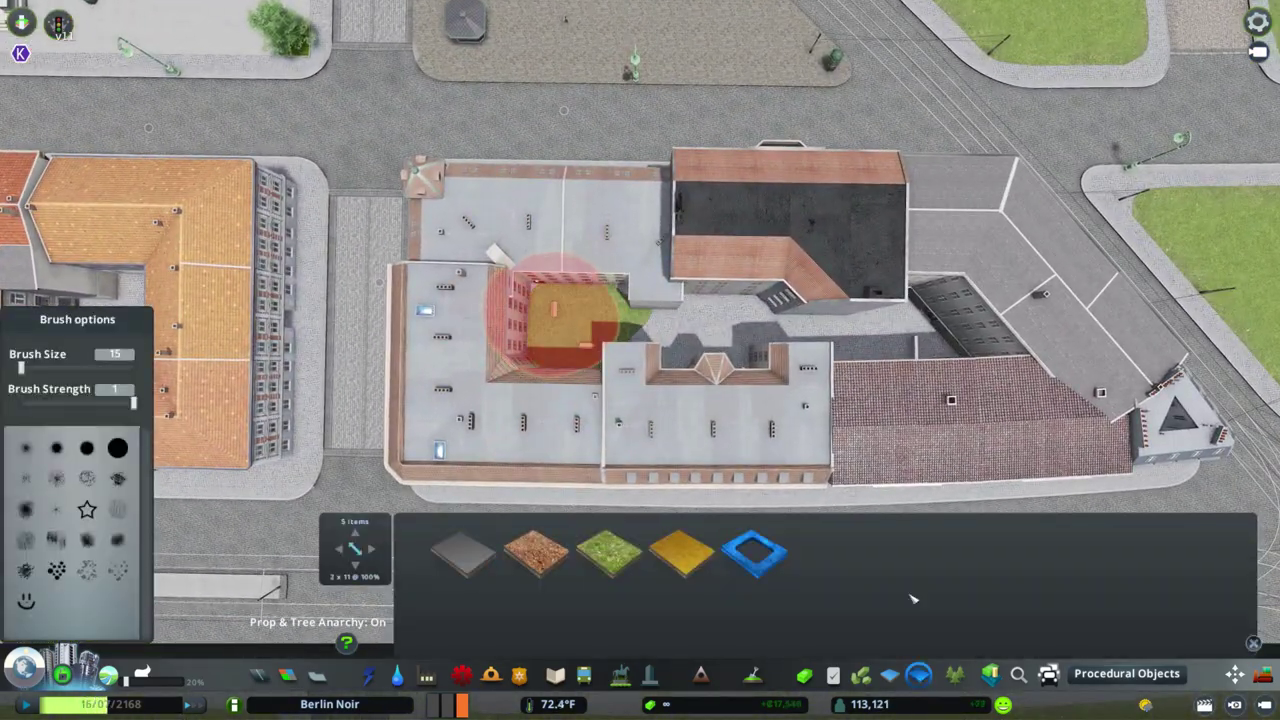
Switch Find It to curb assets and select the drawn Stone Curb segment.
key("ctrl+f")
left_click(622, 474)
left_click(614, 432)
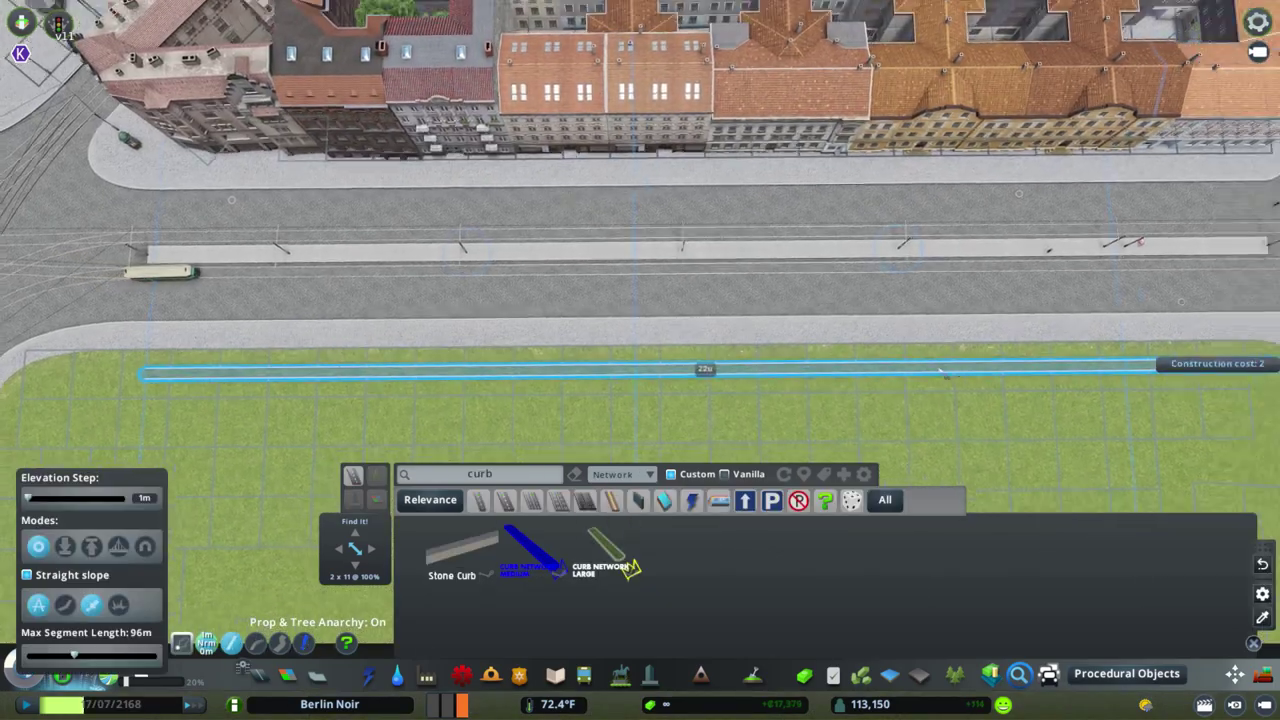
key("m")
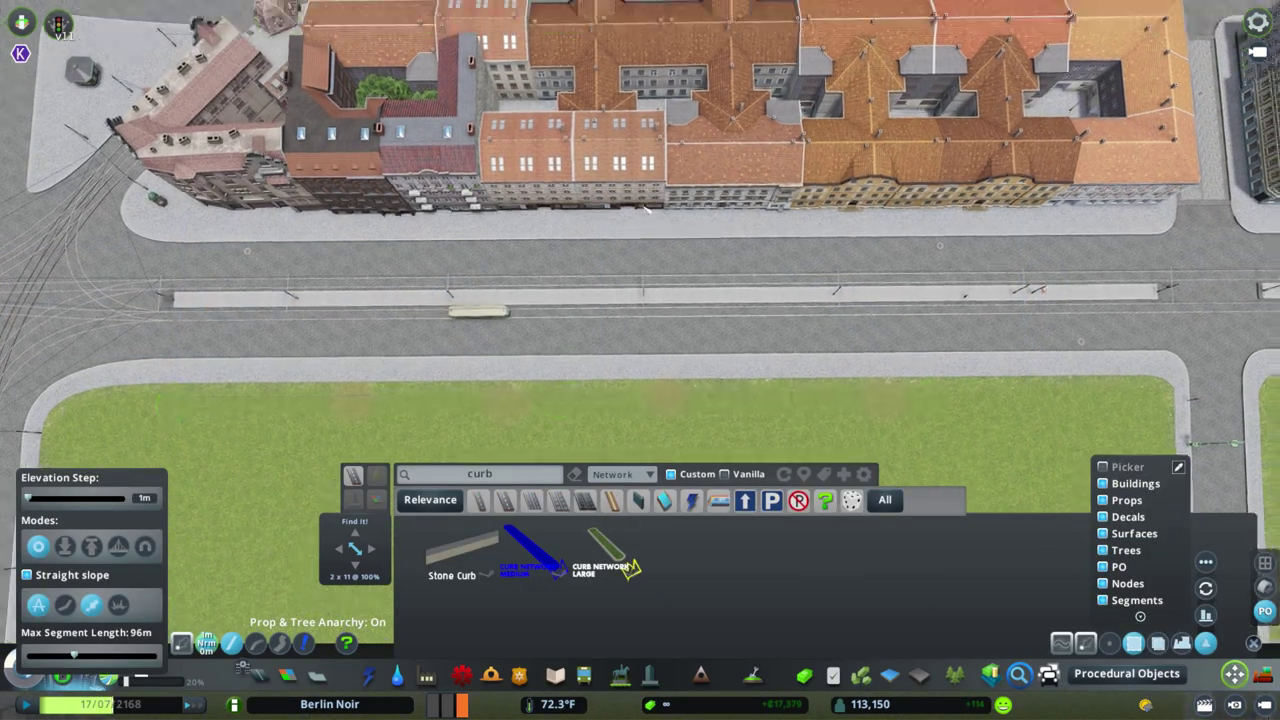
scroll(655, 318, "up", 3)
left_click(655, 318)
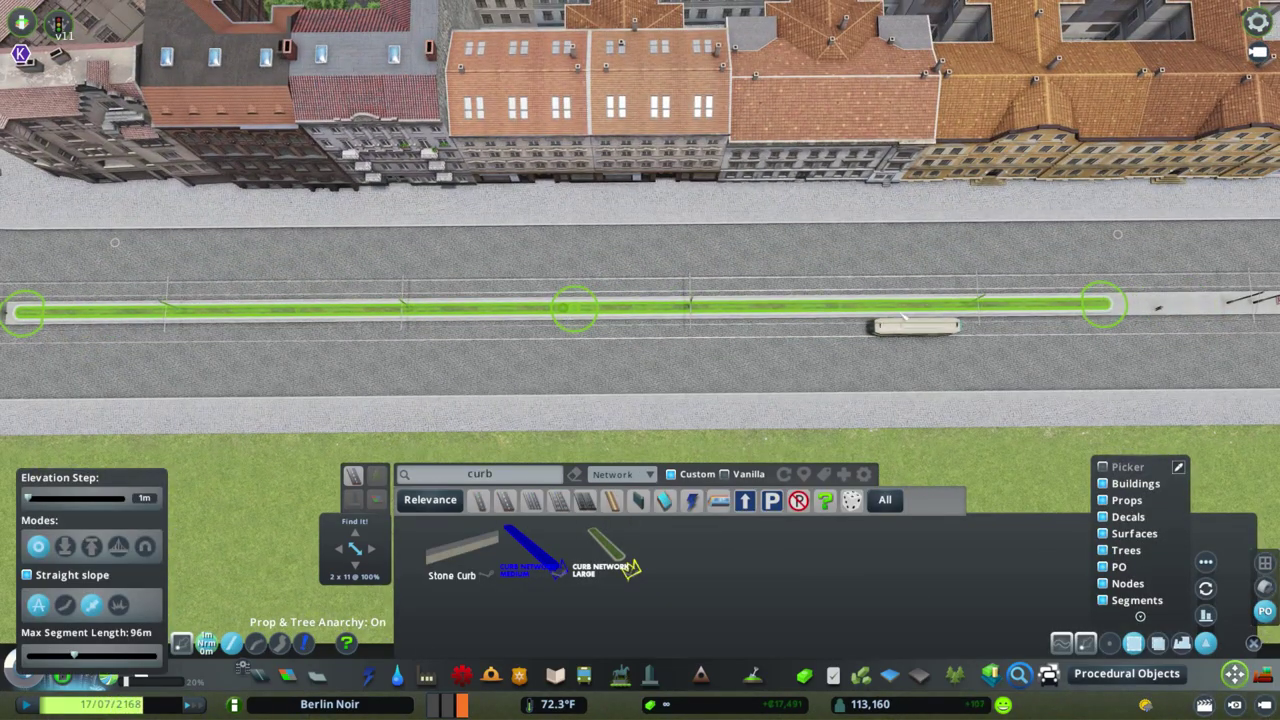
Reposition the Stone Curb's nodes onto the tram median between the tracks.
scroll(808, 395, "up", 3)
scroll(700, 360, "down", 2)
scroll(663, 318, "up", 4)
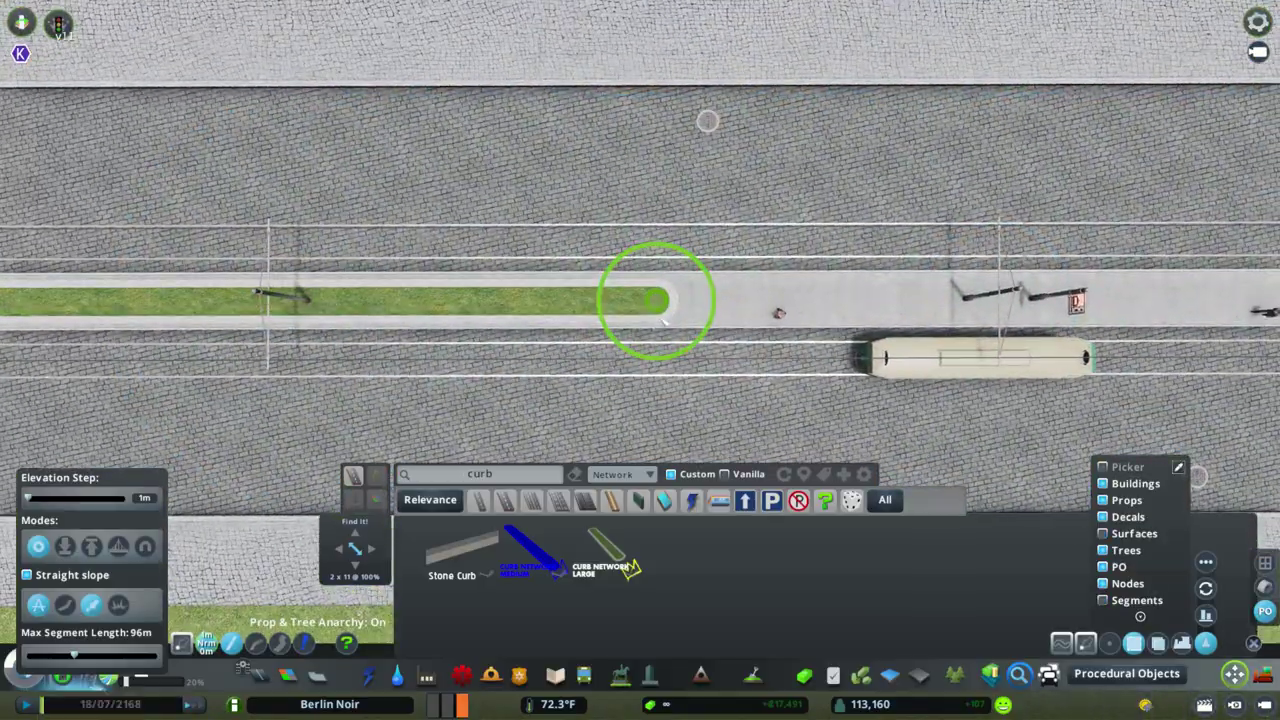
scroll(664, 322, "down", 5)
scroll(664, 322, "up", 2)
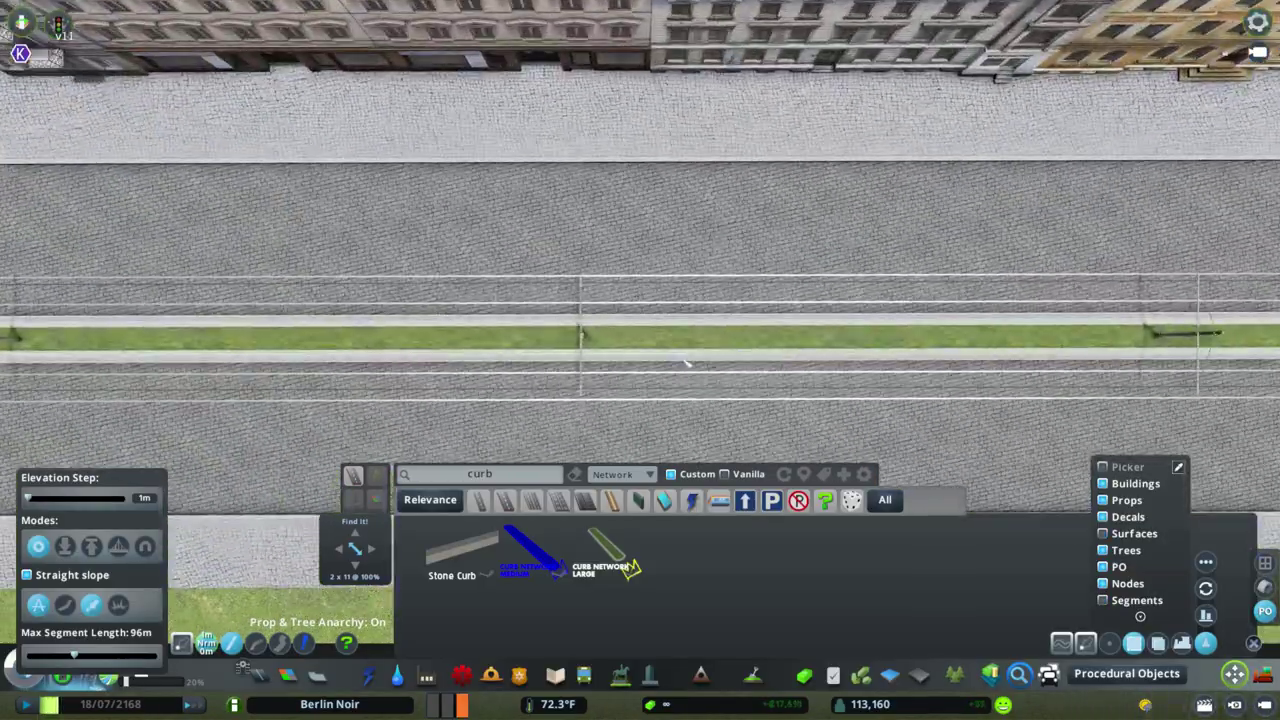
scroll(664, 322, "down", 4)
scroll(664, 322, "up", 1)
key("Escape")
scroll(750, 320, "up", 2)
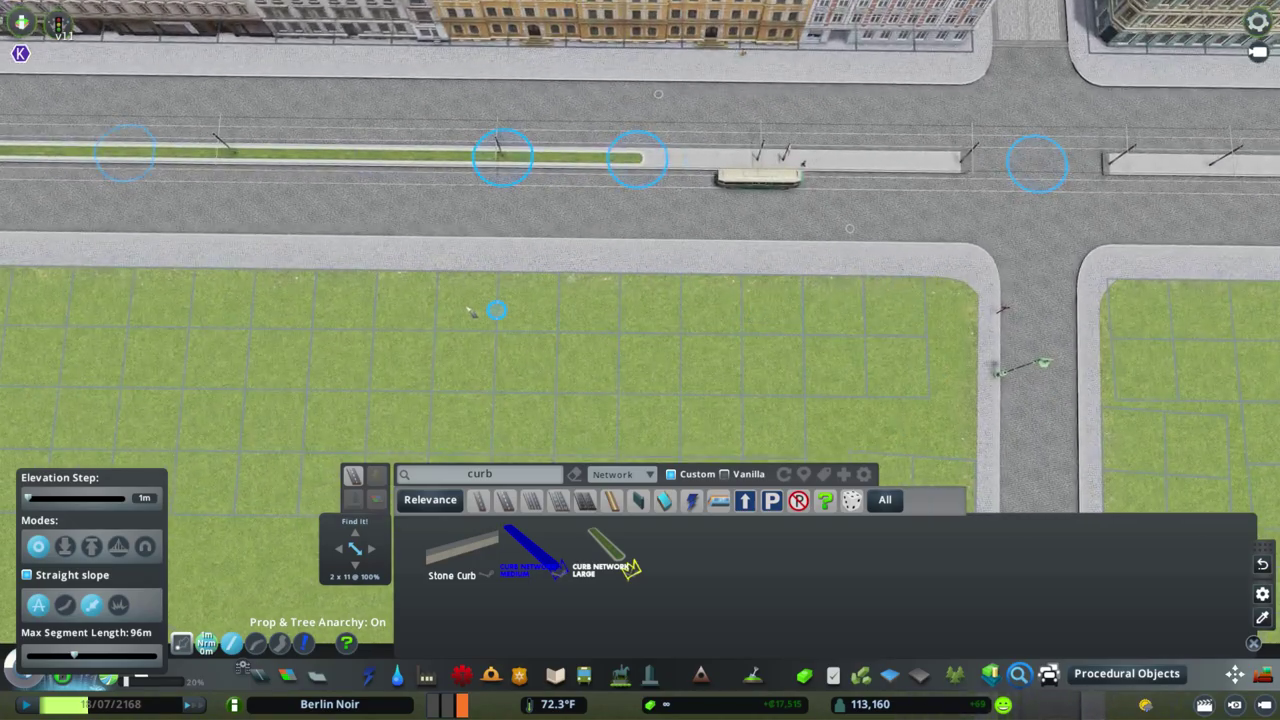
key("ctrl+m")
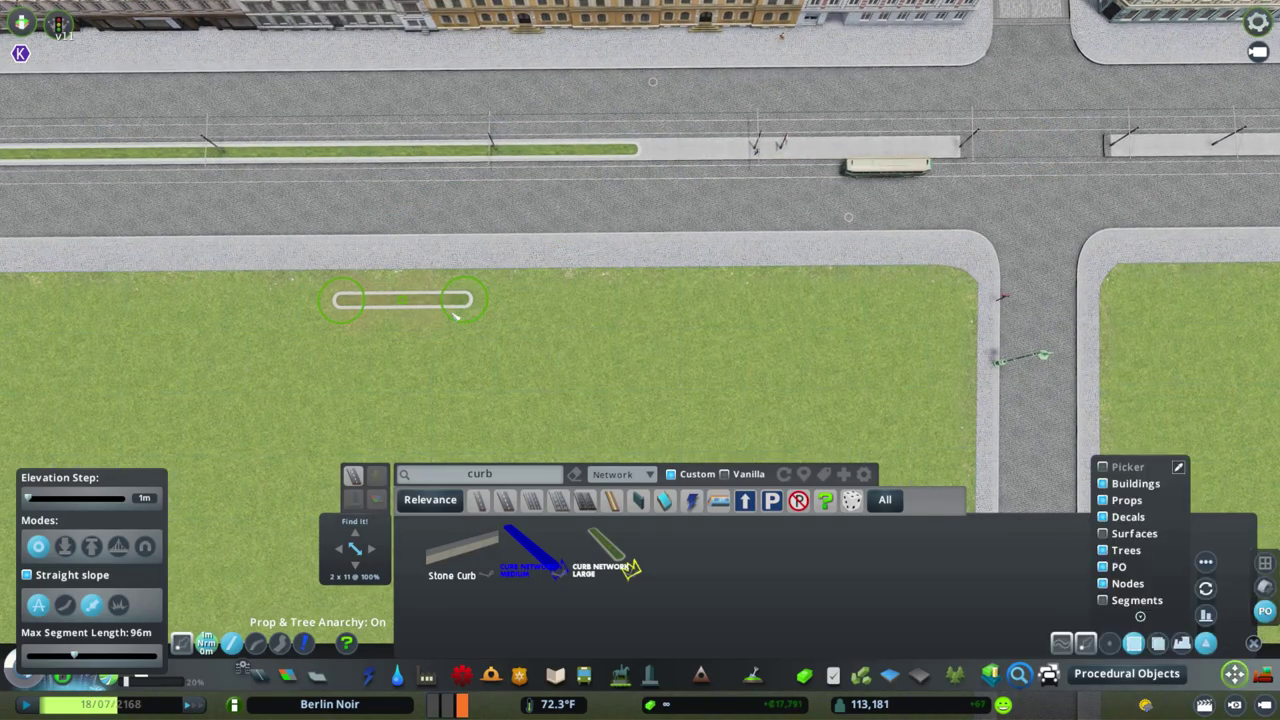
scroll(708, 235, "up", 4)
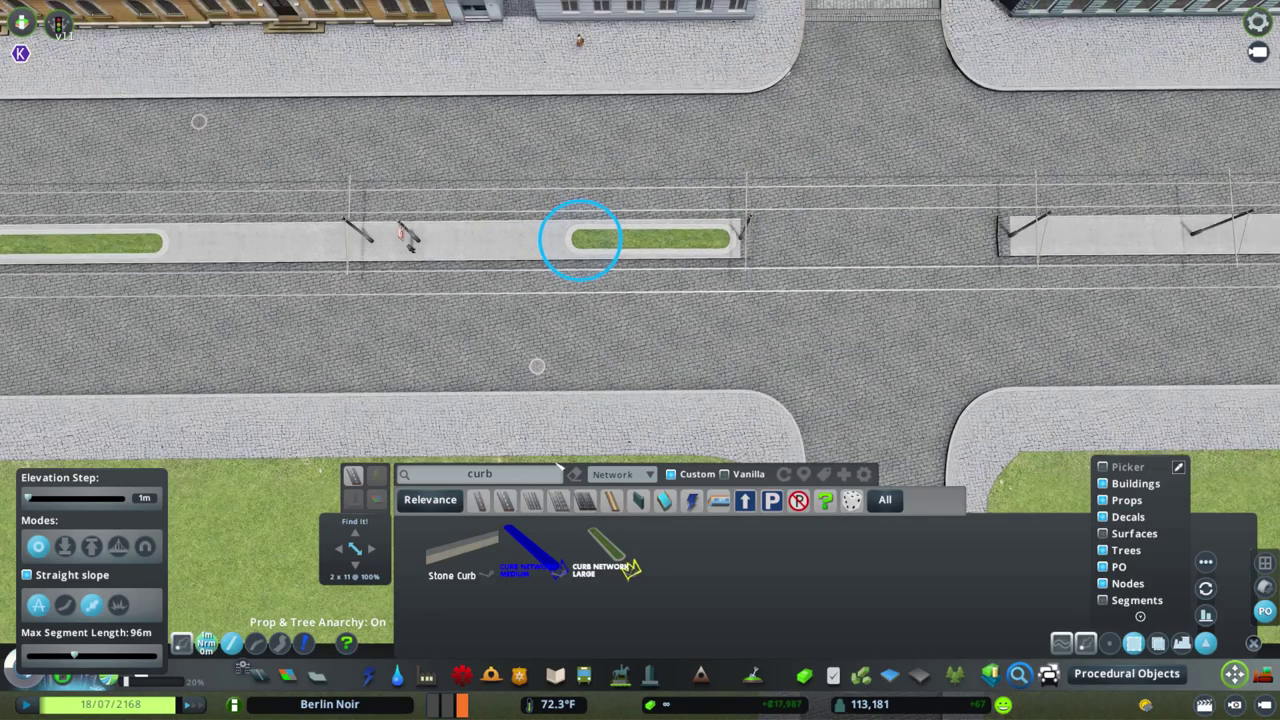
scroll(694, 397, "down", 3)
left_click(574, 474)
left_click(622, 474)
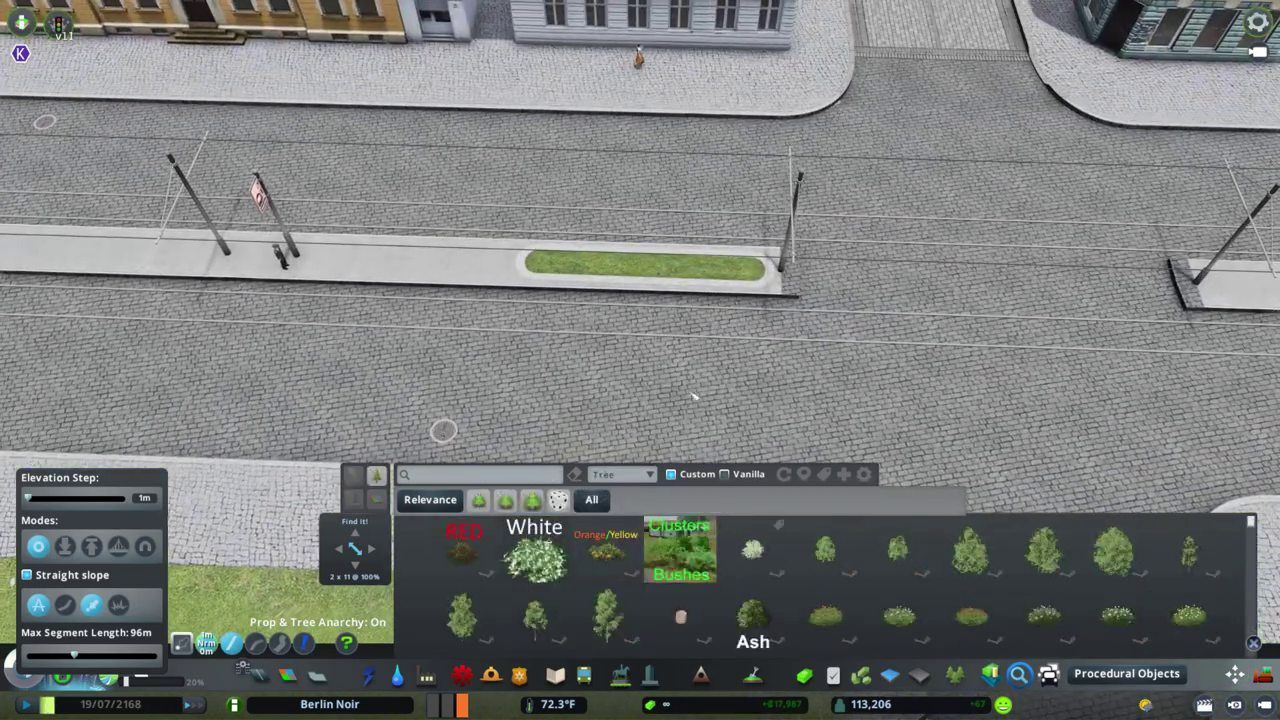
Choose the Leafy tree and set the Prop Line Tool spacing to 9.00 m.
scroll(829, 571, "down", 8)
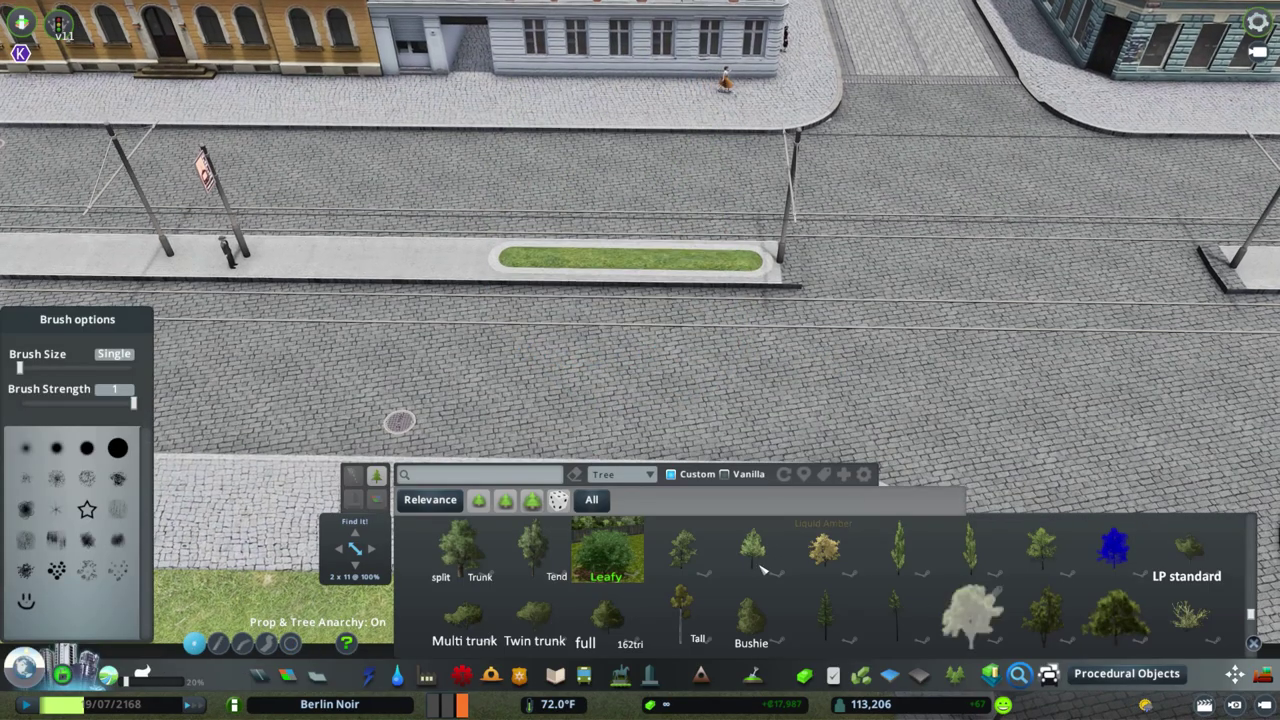
left_click(761, 569)
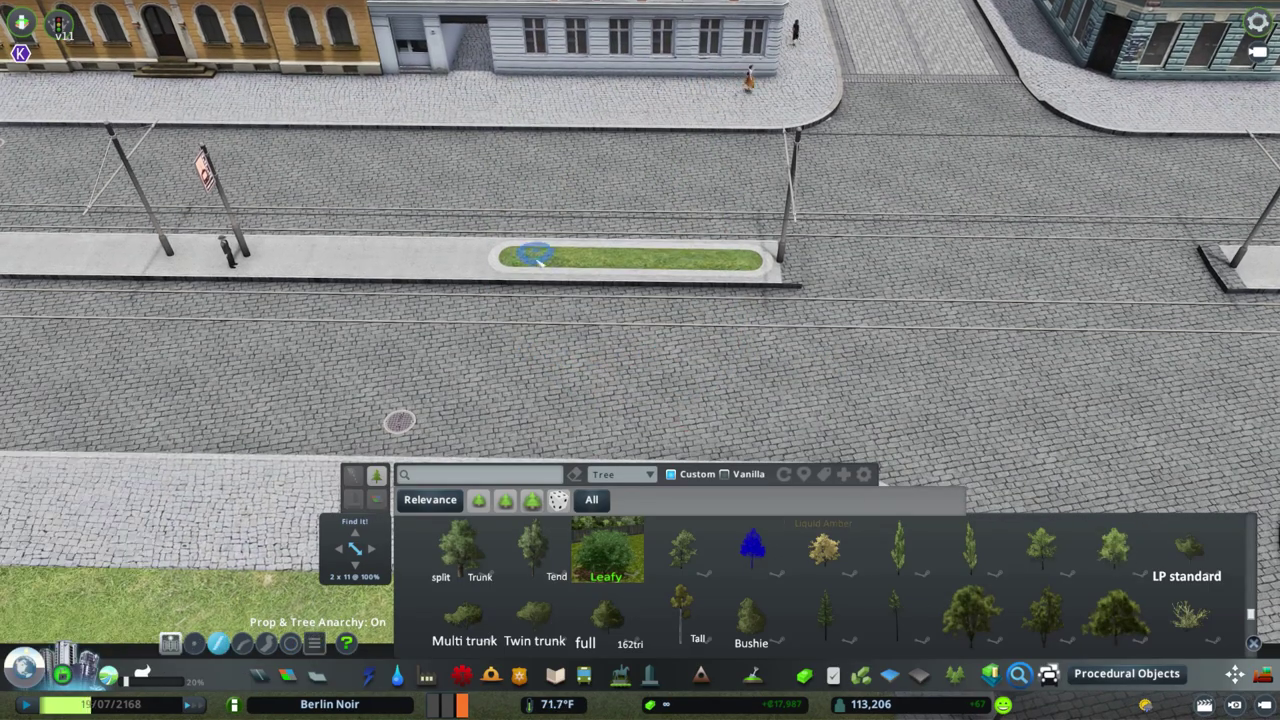
left_click(533, 260)
left_click(425, 450)
left_click(1202, 381)
left_click(1125, 386)
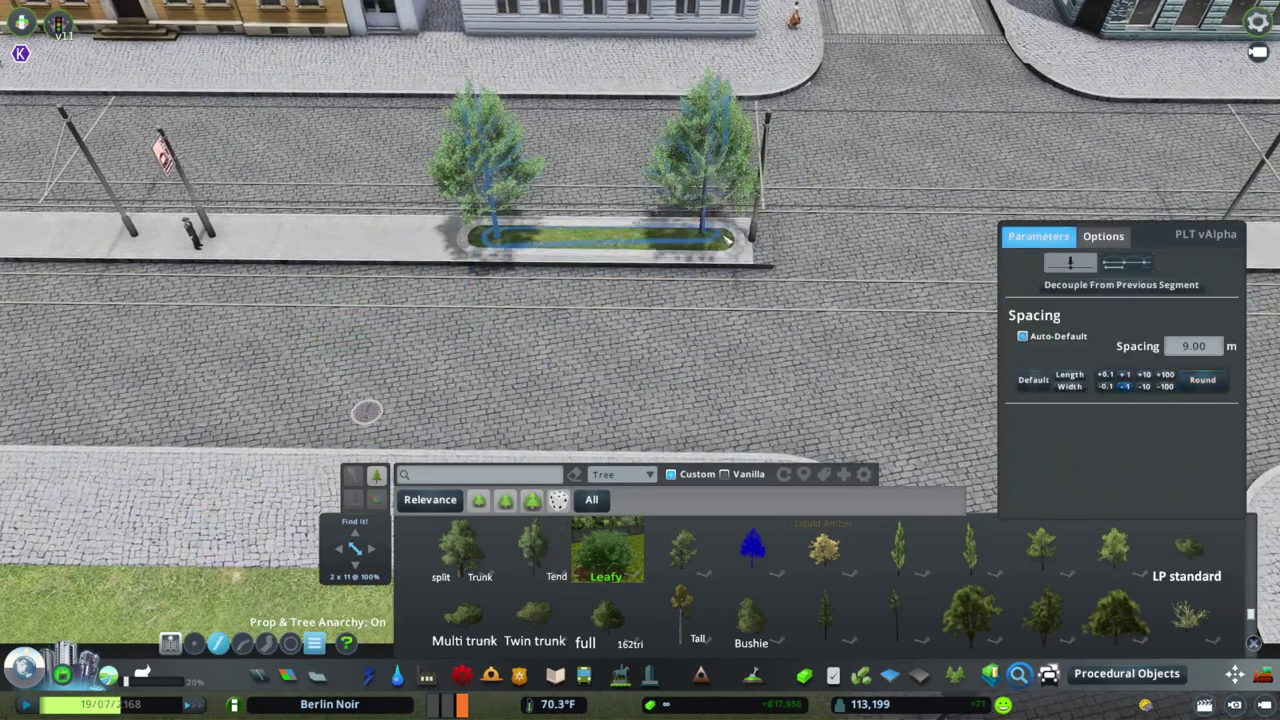
Plant a row of Leafy trees along the left-hand median from its tip.
scroll(722, 245, "down", 5)
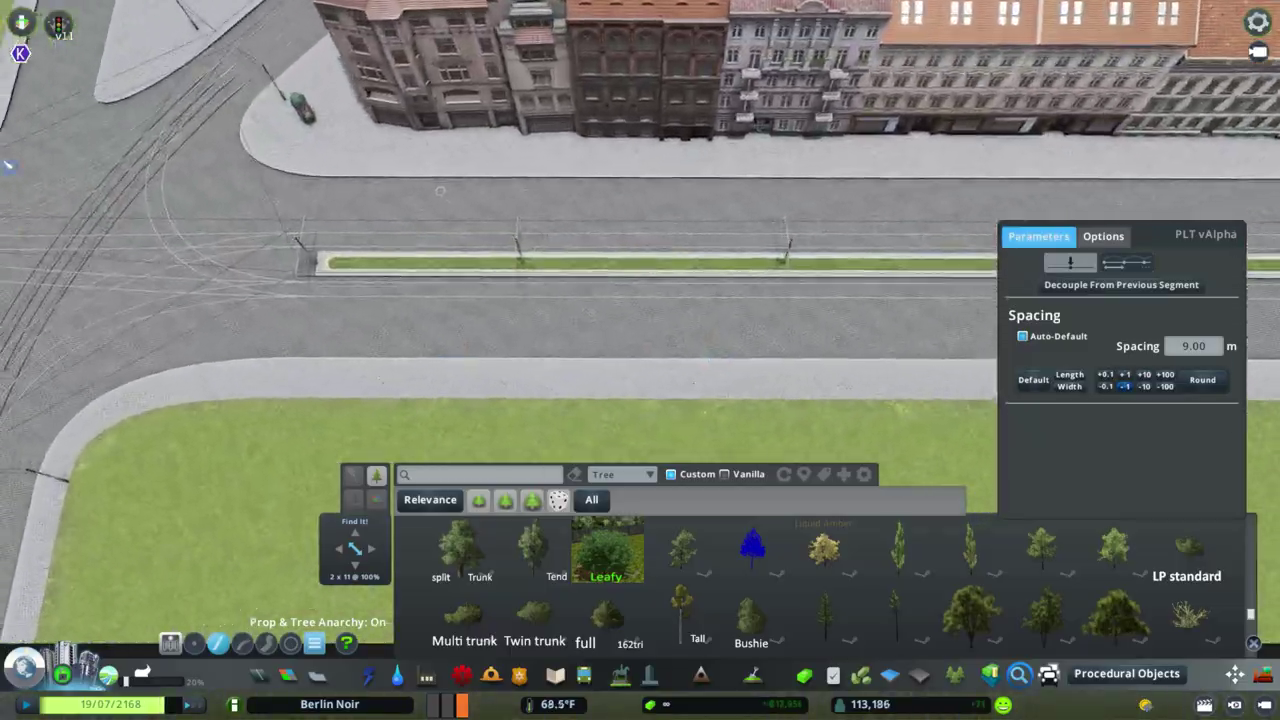
scroll(358, 241, "up", 5)
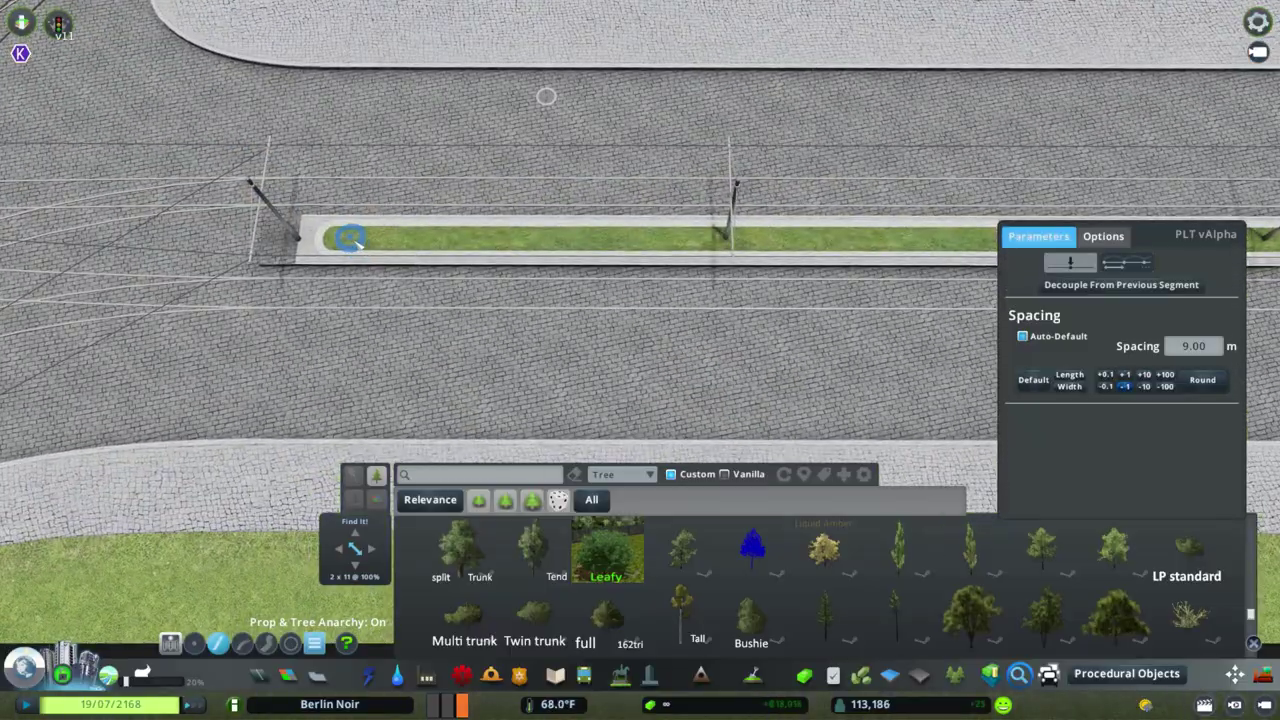
left_click(350, 238)
scroll(350, 238, "down", 5)
scroll(1000, 293, "up", 5)
left_click(1105, 374)
left_click(1105, 374)
left_click(1105, 374)
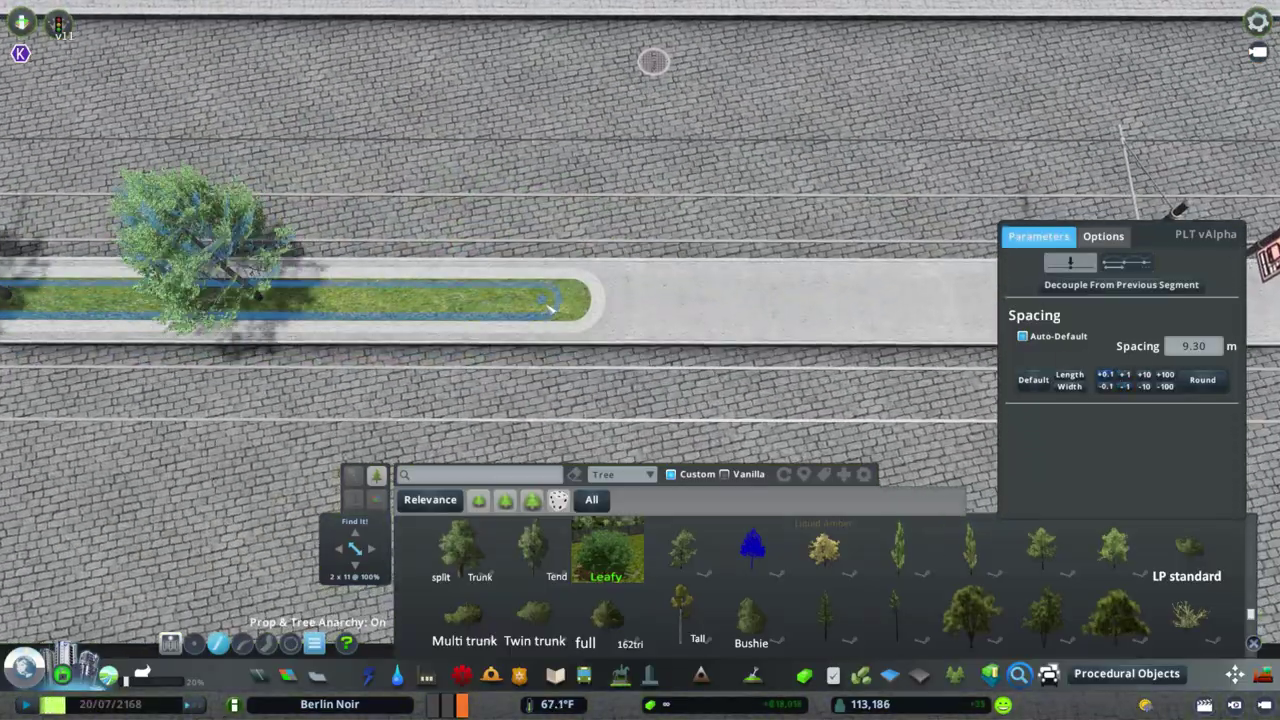
scroll(563, 310, "down", 5)
scroll(650, 312, "up", 2)
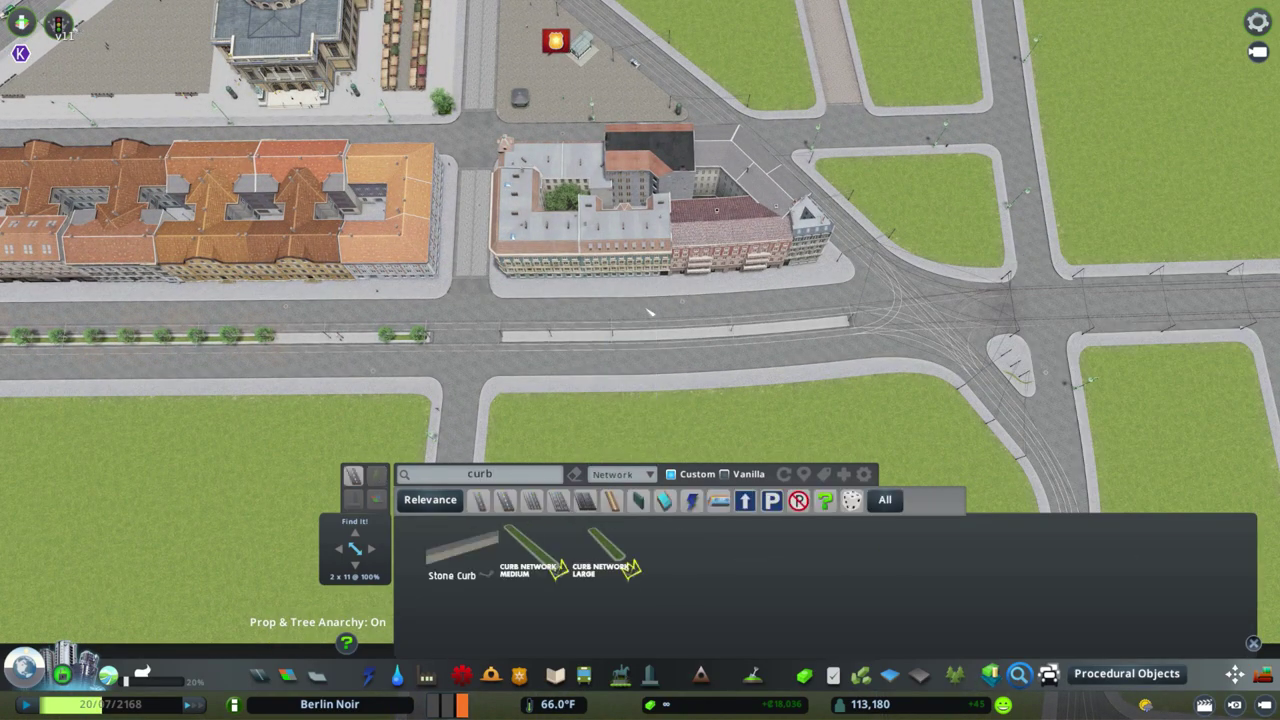
Draw a Curb Network Medium median along the street toward the intersection.
left_click(530, 550)
scroll(650, 340, "up", 3)
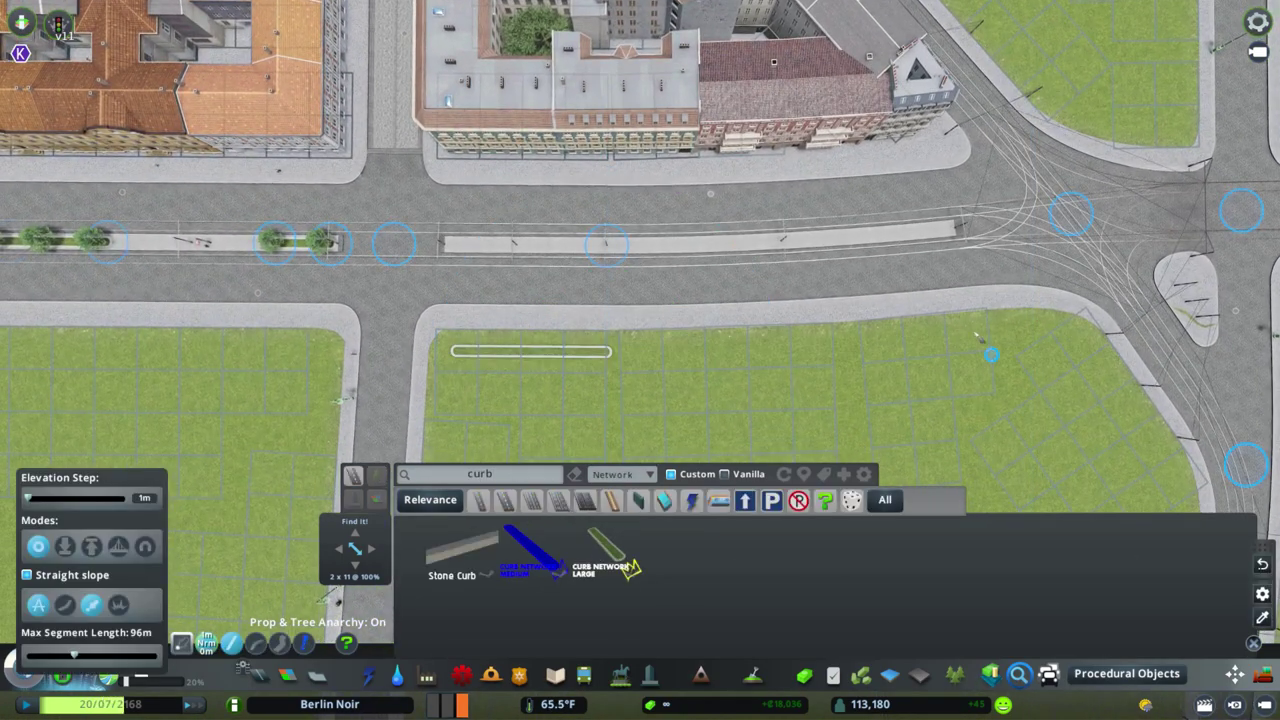
left_click(995, 305)
key("m")
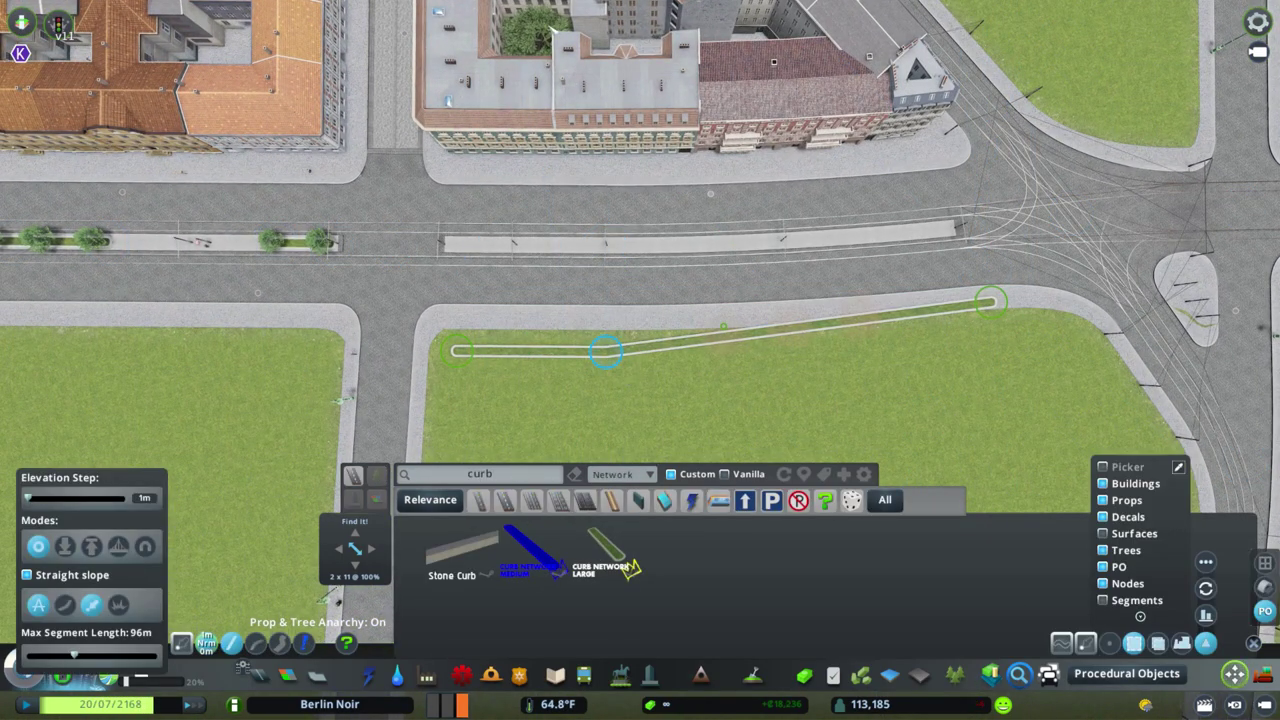
scroll(605, 350, "up", 5)
scroll(640, 229, "down", 5)
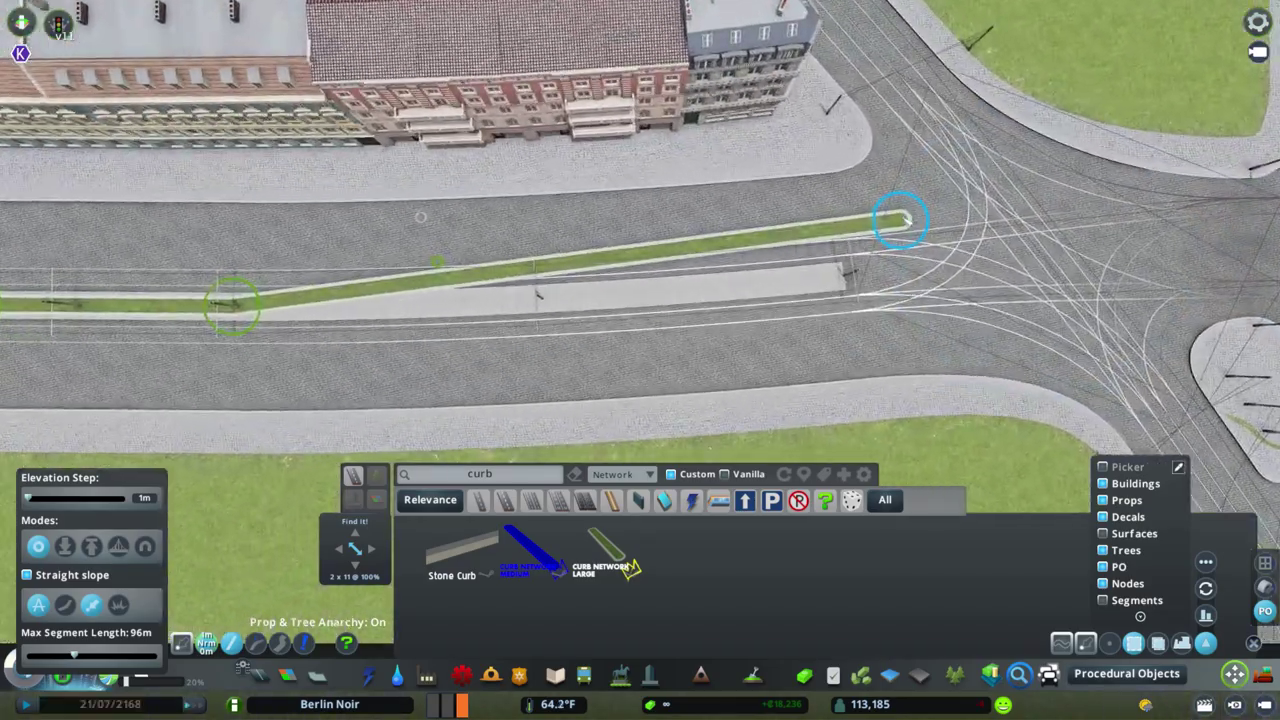
scroll(420, 216, "up", 3)
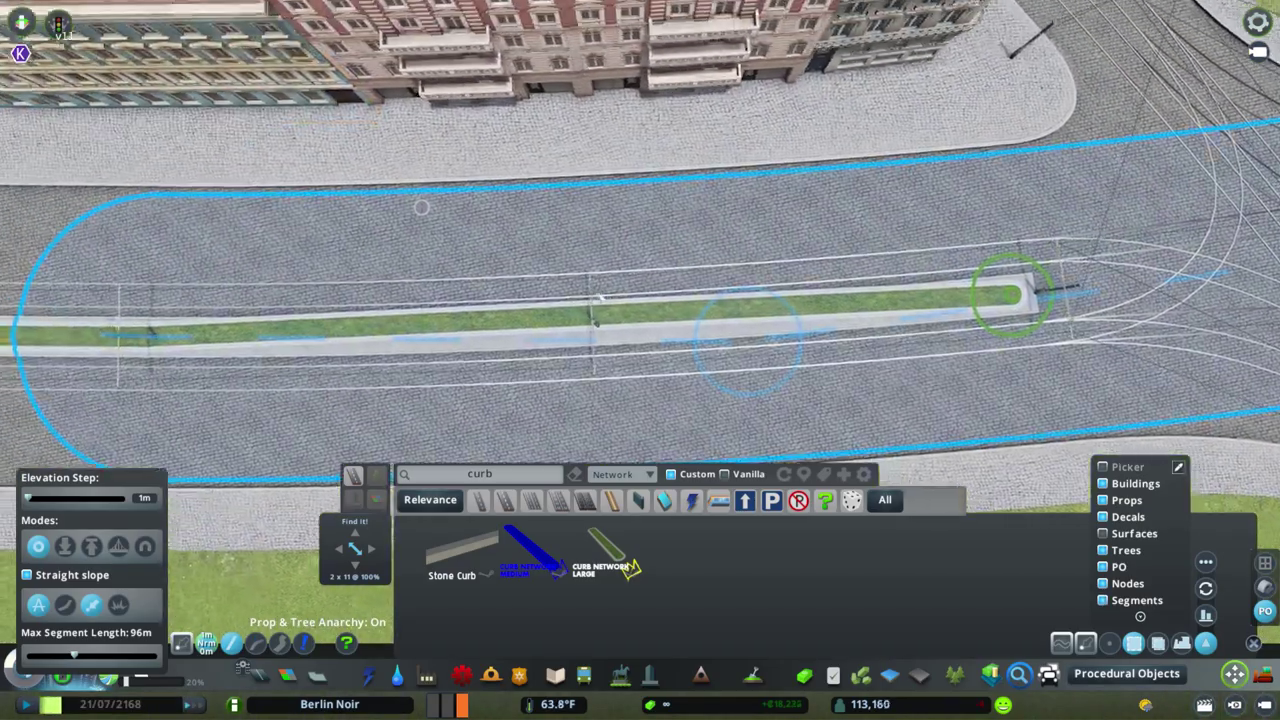
left_click(598, 340)
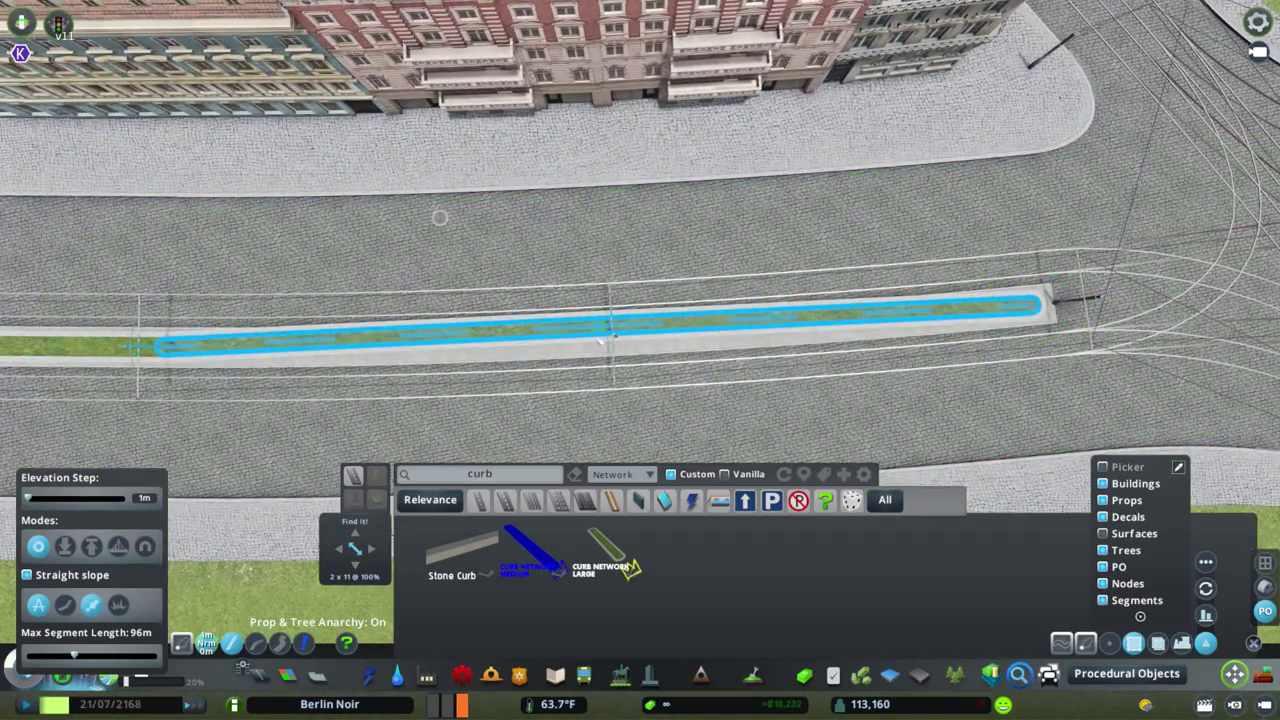
scroll(440, 217, "down", 5)
Line the new curb median with a row of 9 m-spaced trees.
left_click(575, 474)
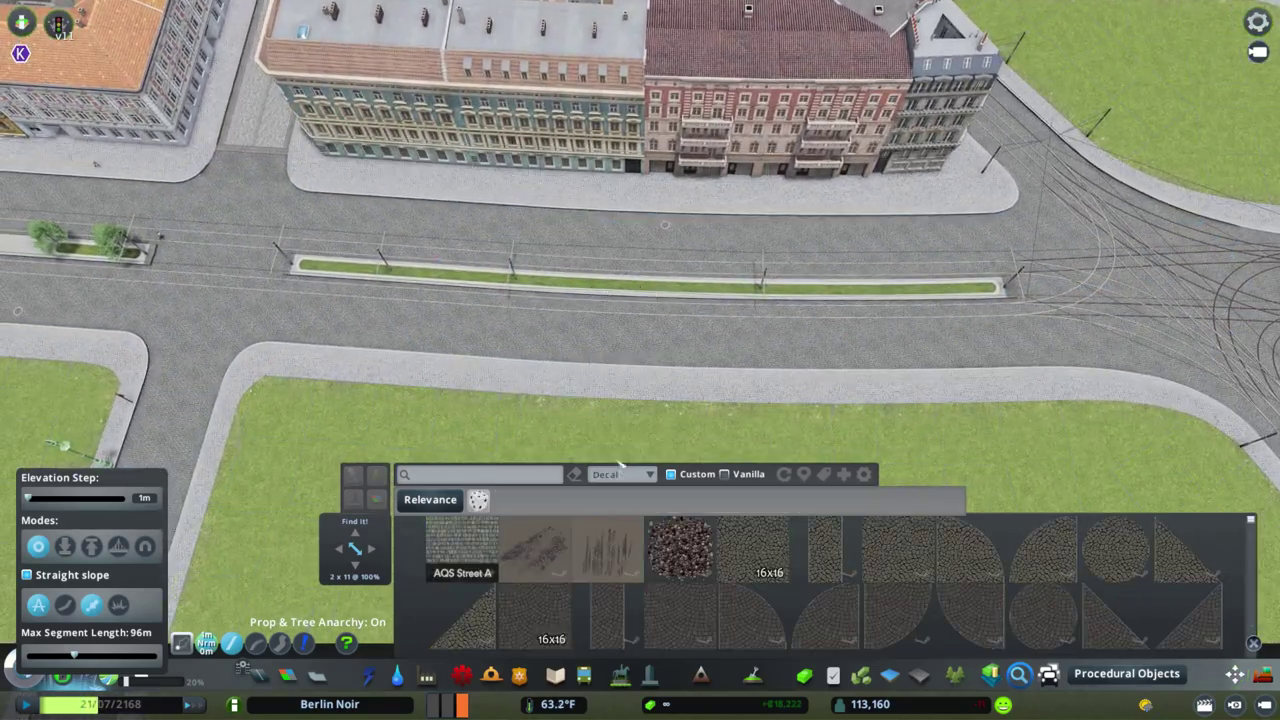
left_click(622, 474)
left_click(636, 455)
scroll(760, 580, "down", 3)
scroll(186, 420, "up", 3)
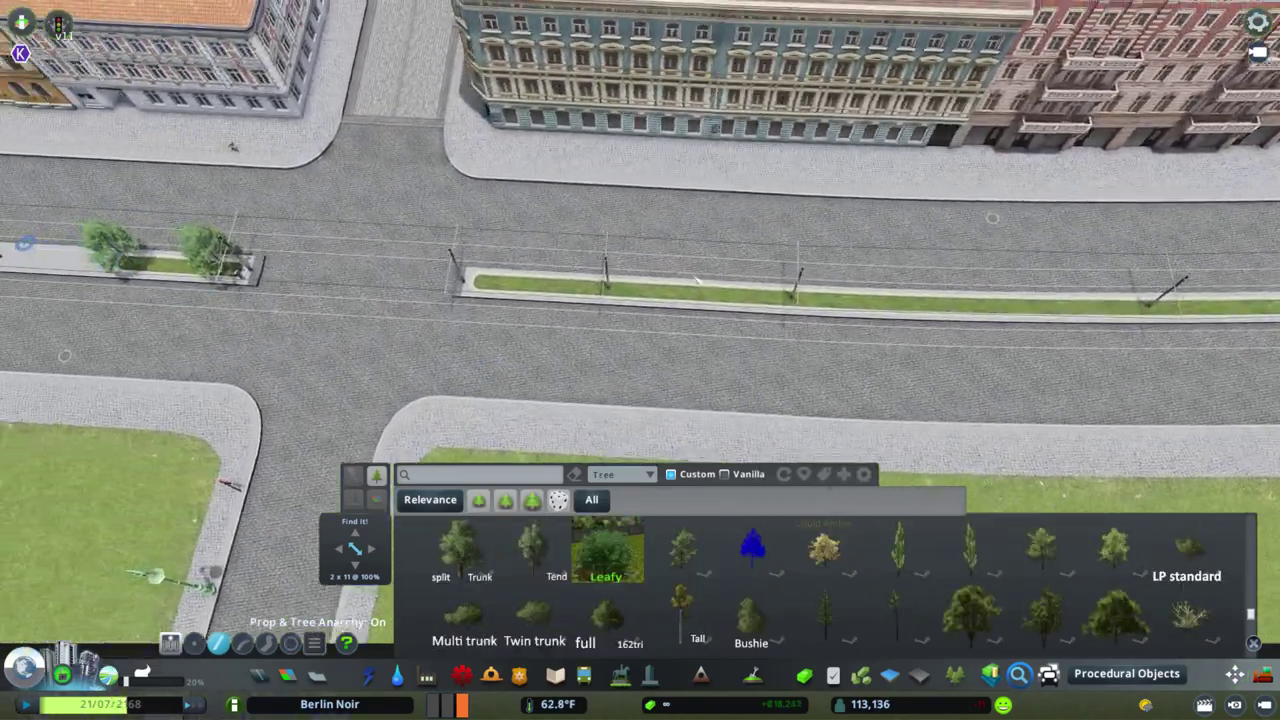
left_click(990, 340)
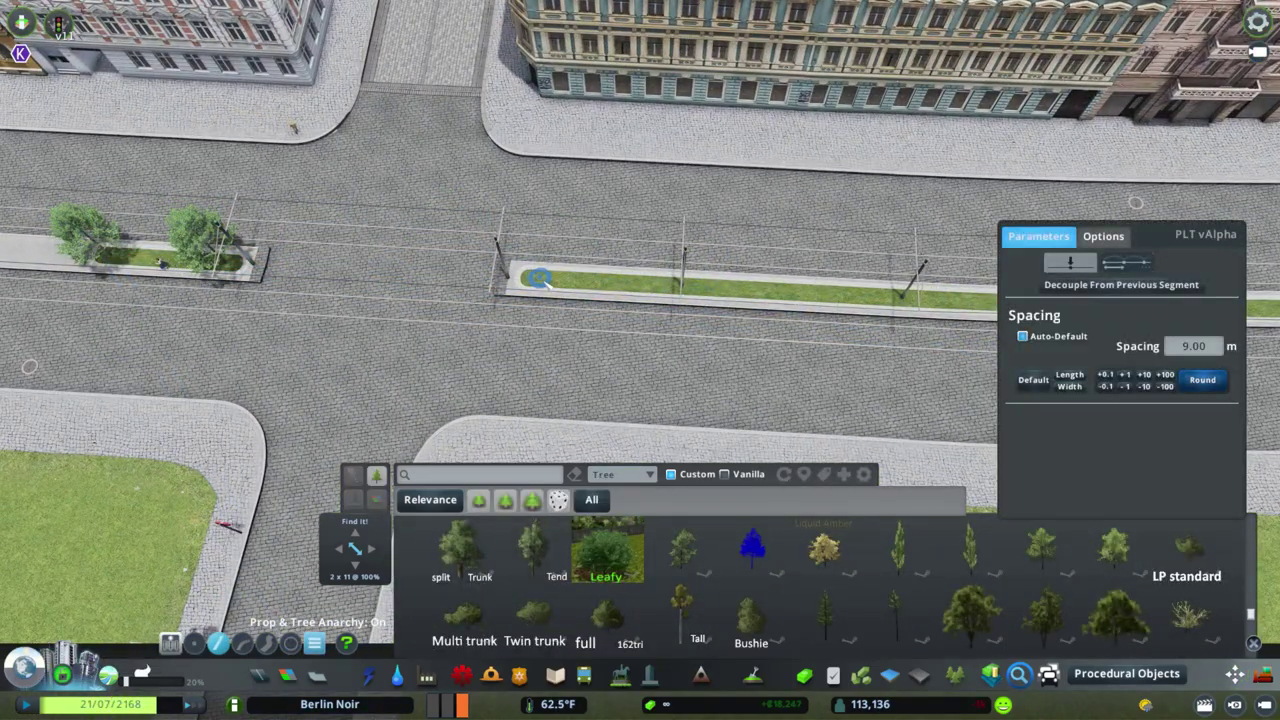
key("d")
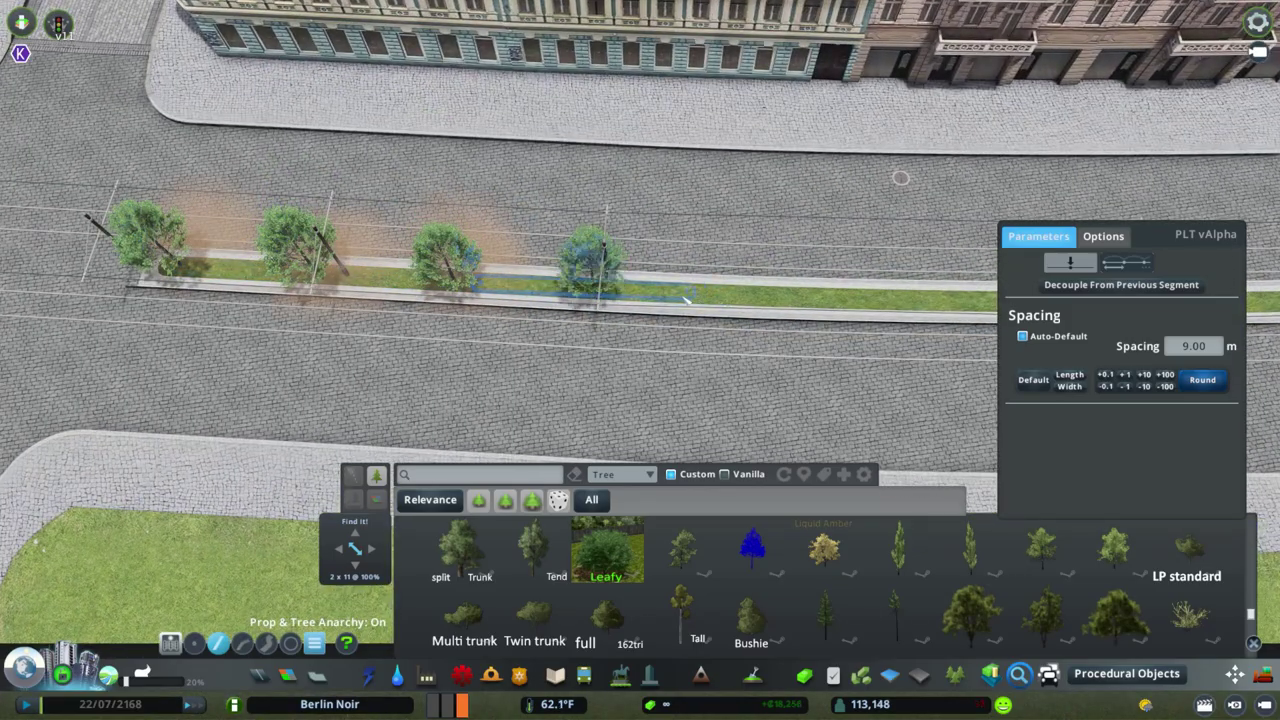
key("d")
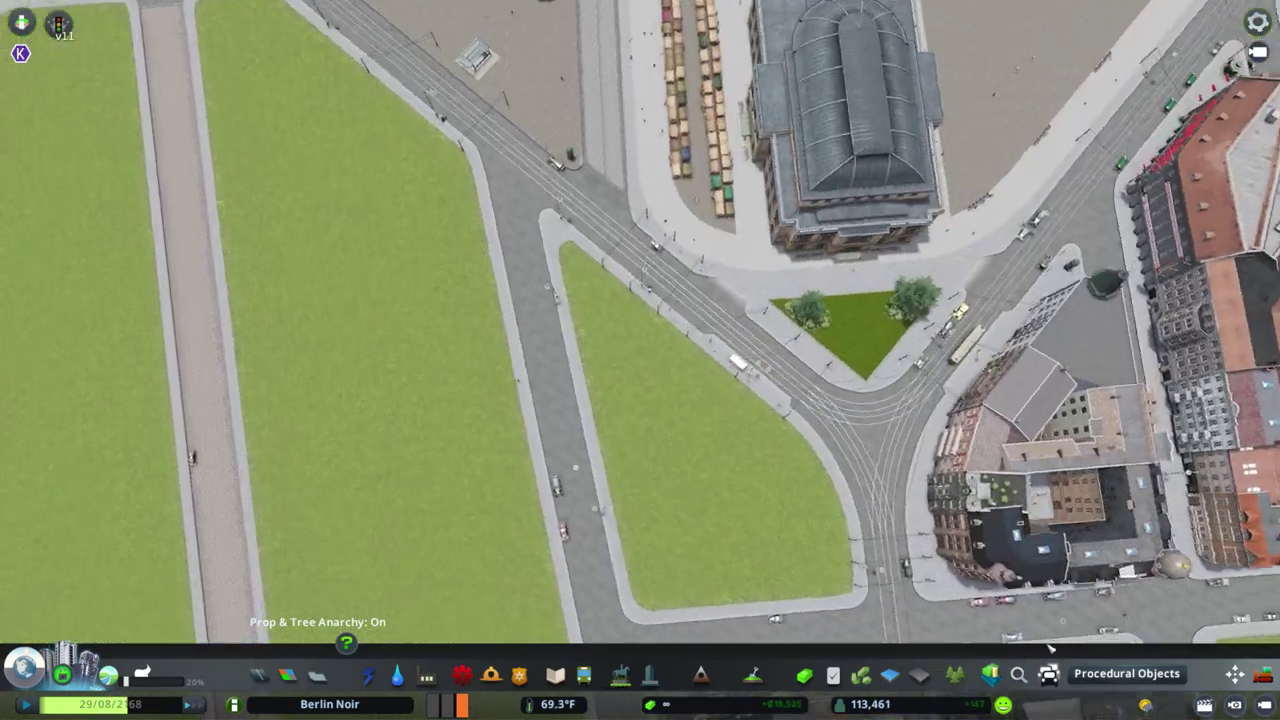
Place the dark period corner building from the Grwb/RICO catalogue.
left_click(620, 474)
left_click(614, 429)
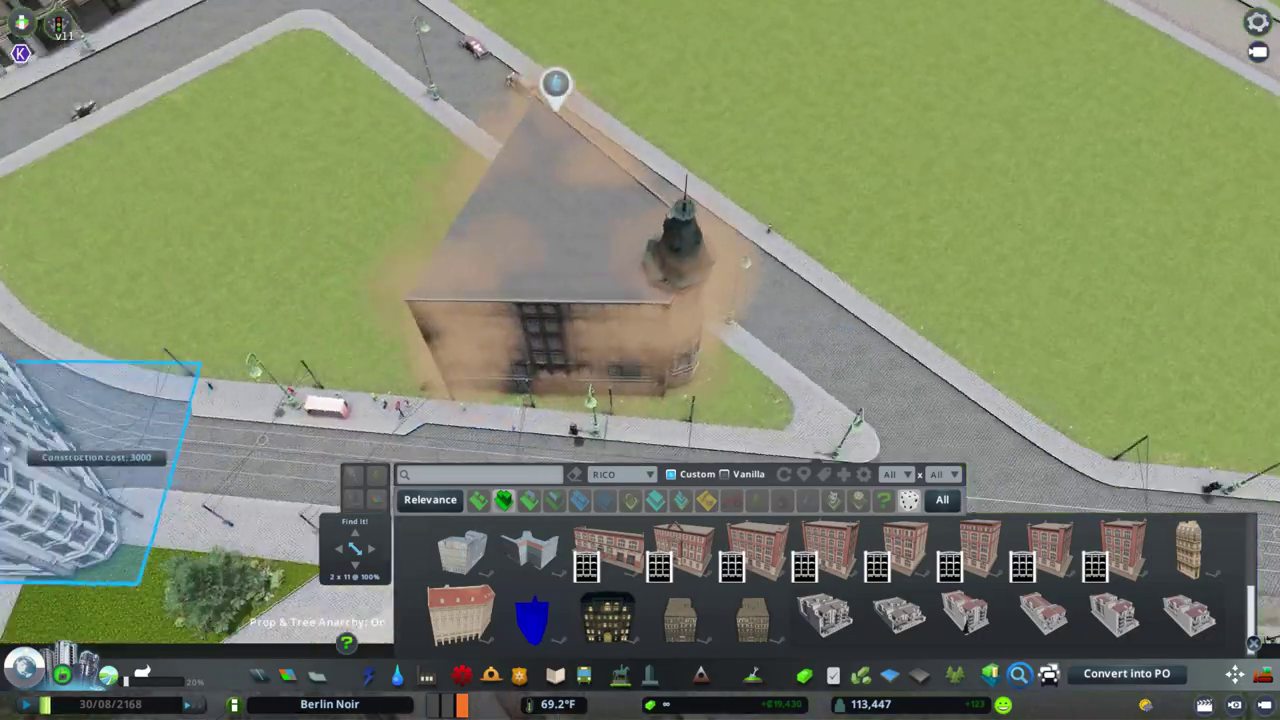
left_click(607, 617)
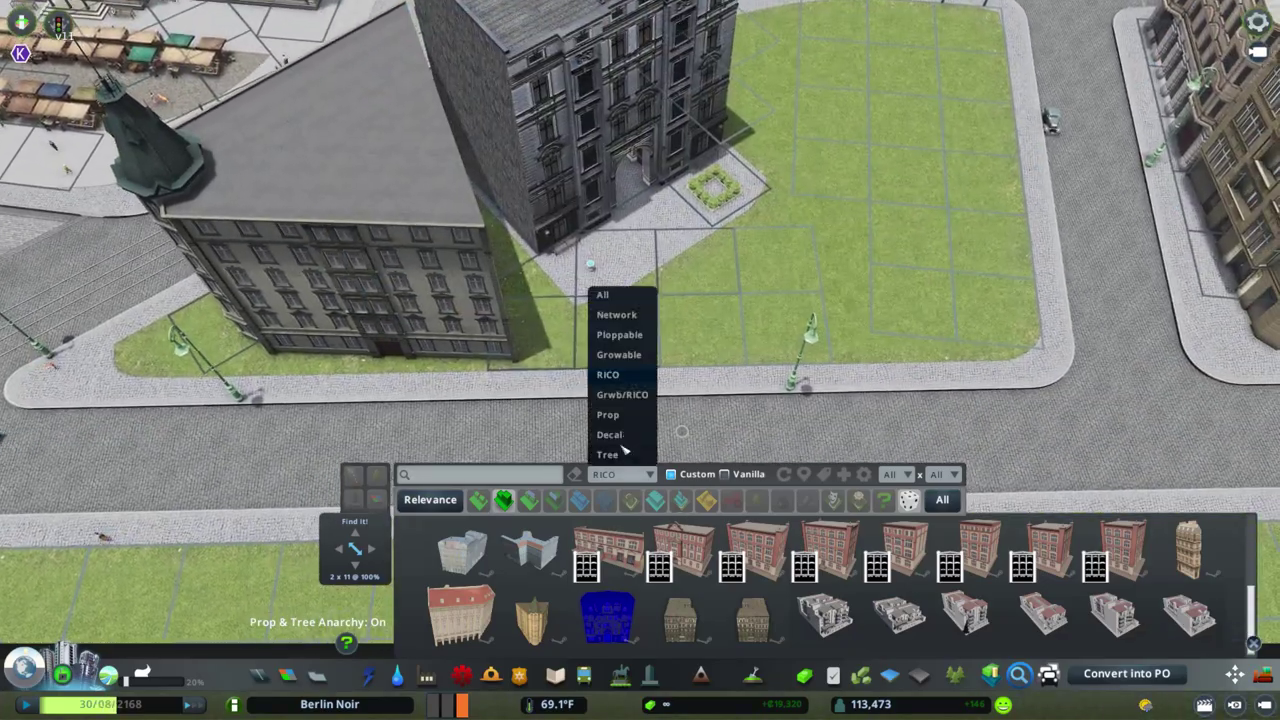
left_click(622, 394)
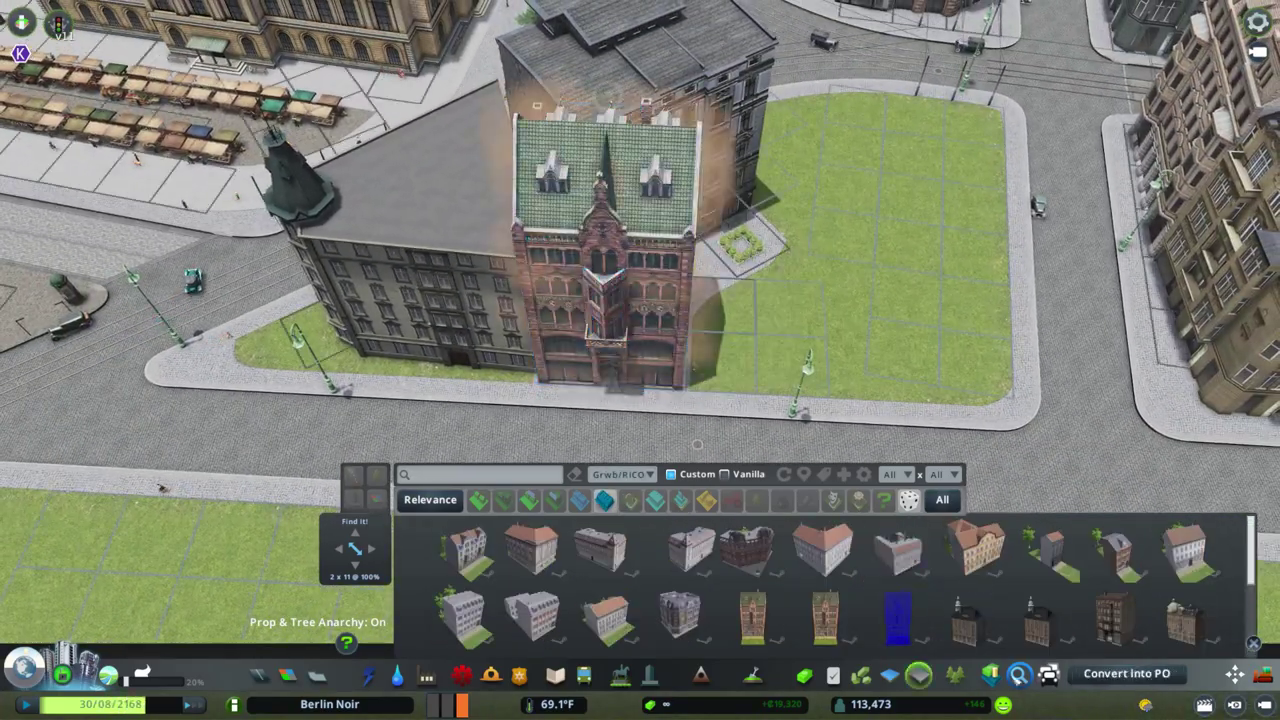
Select the triangular corner building with Move It and convert it to a procedural object.
key("m")
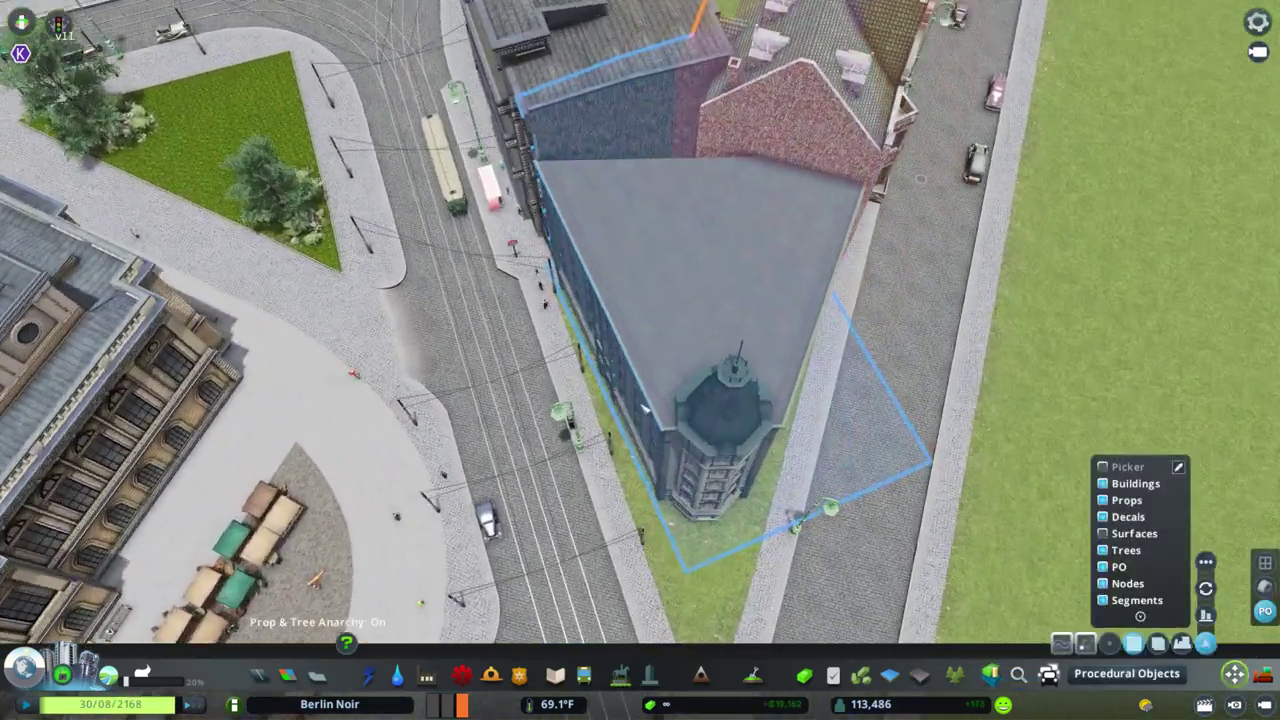
left_click(661, 397)
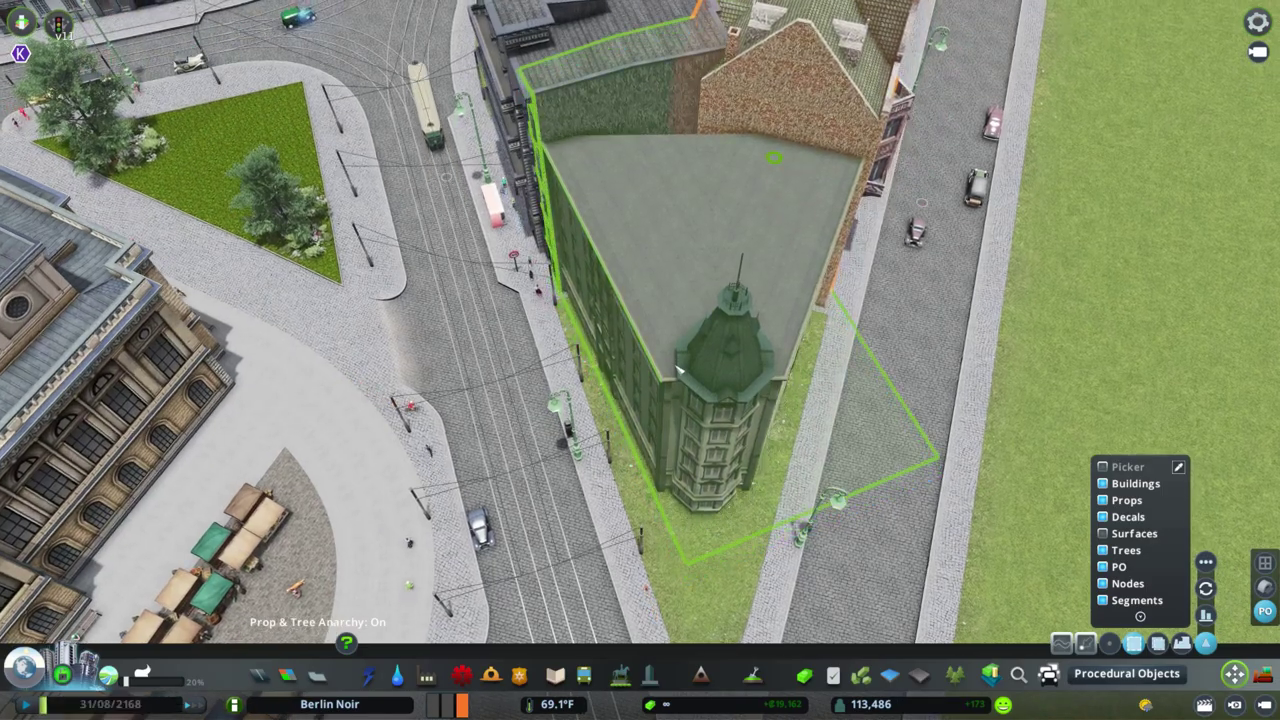
key("Escape")
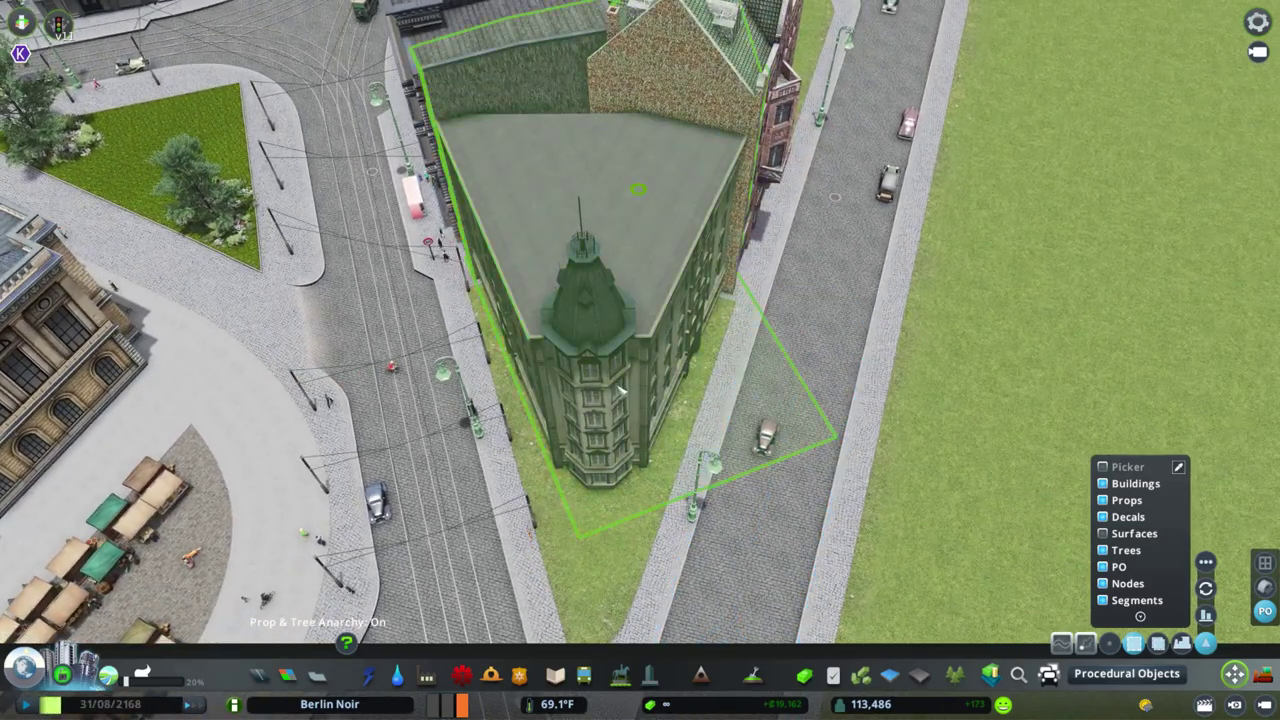
key("Escape")
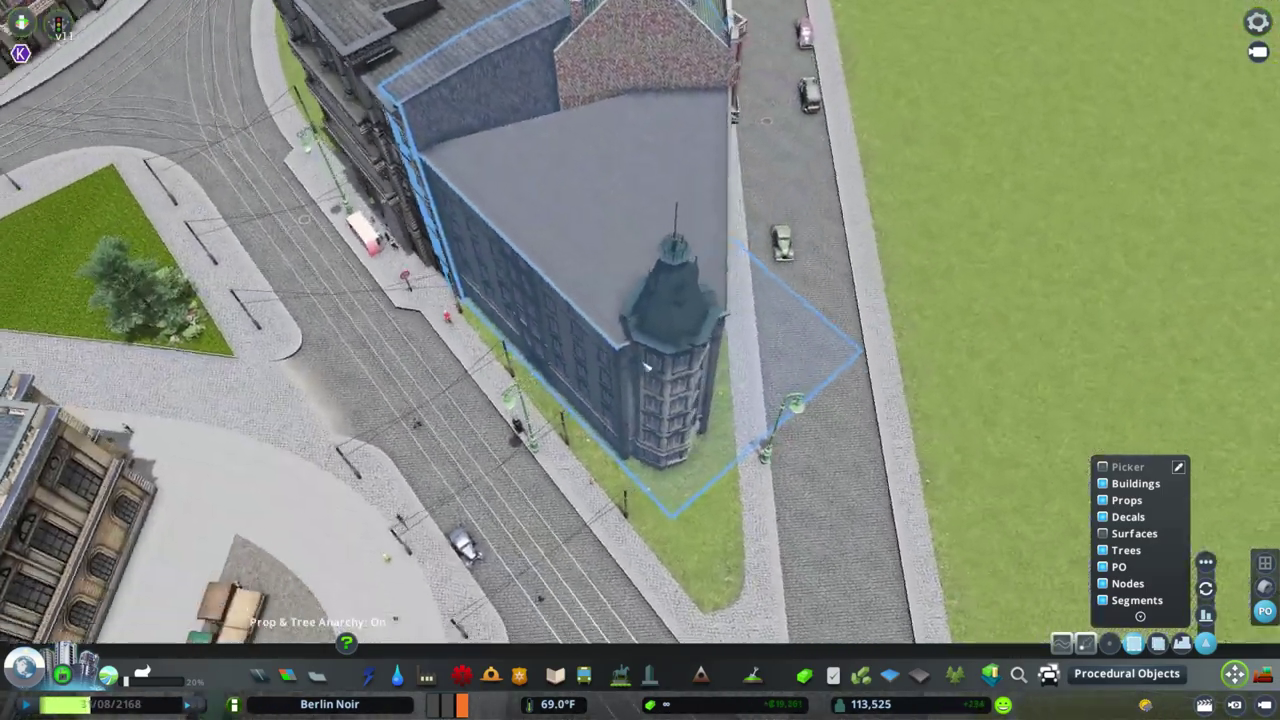
key("q")
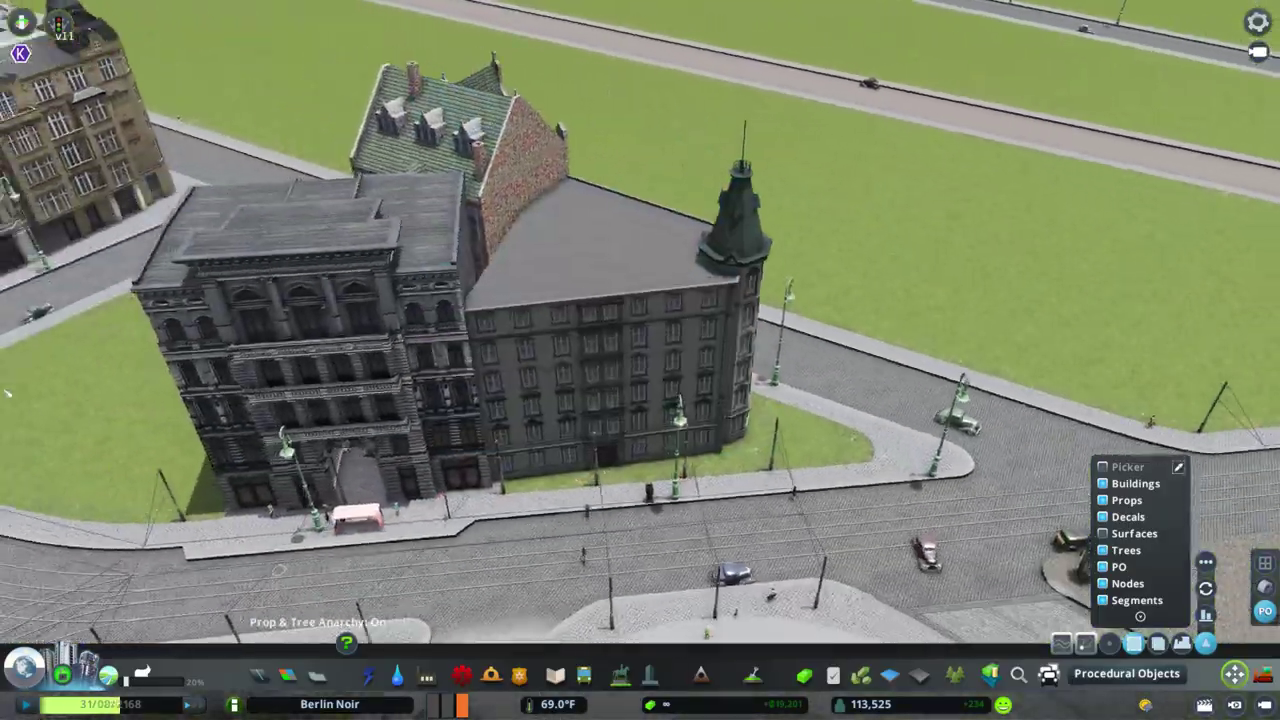
key("alt+f")
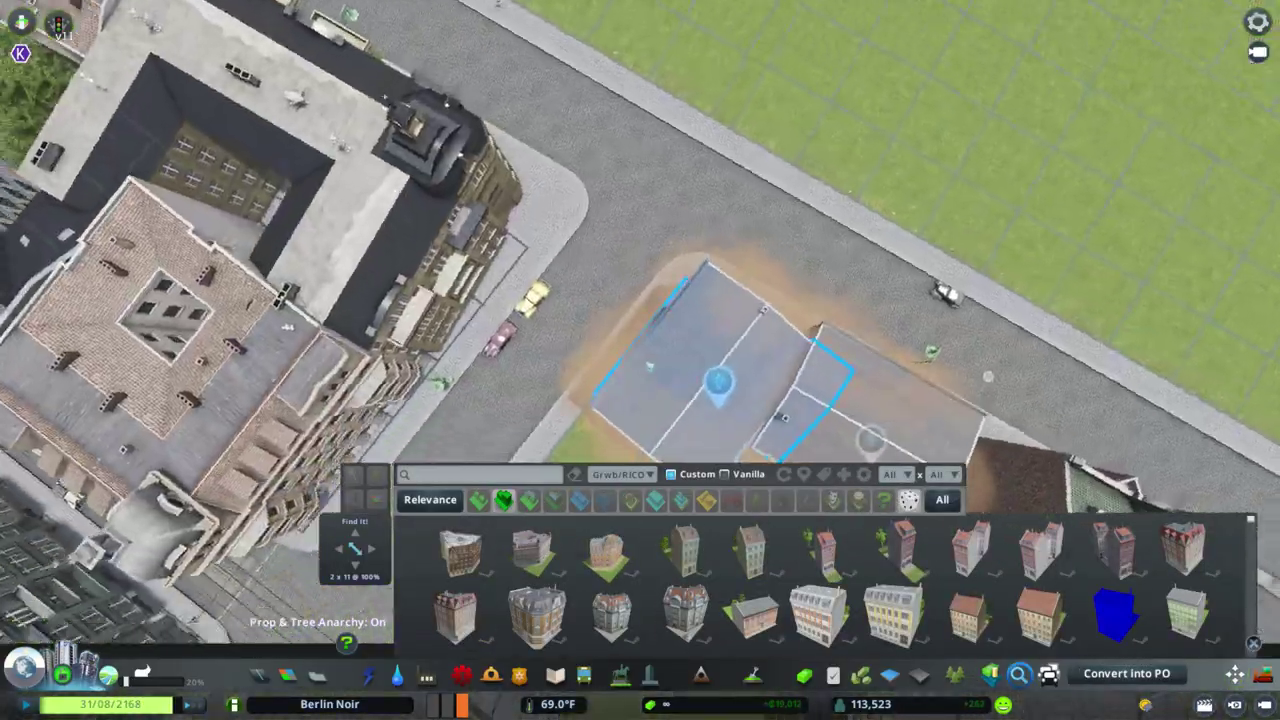
key("ctrl+p")
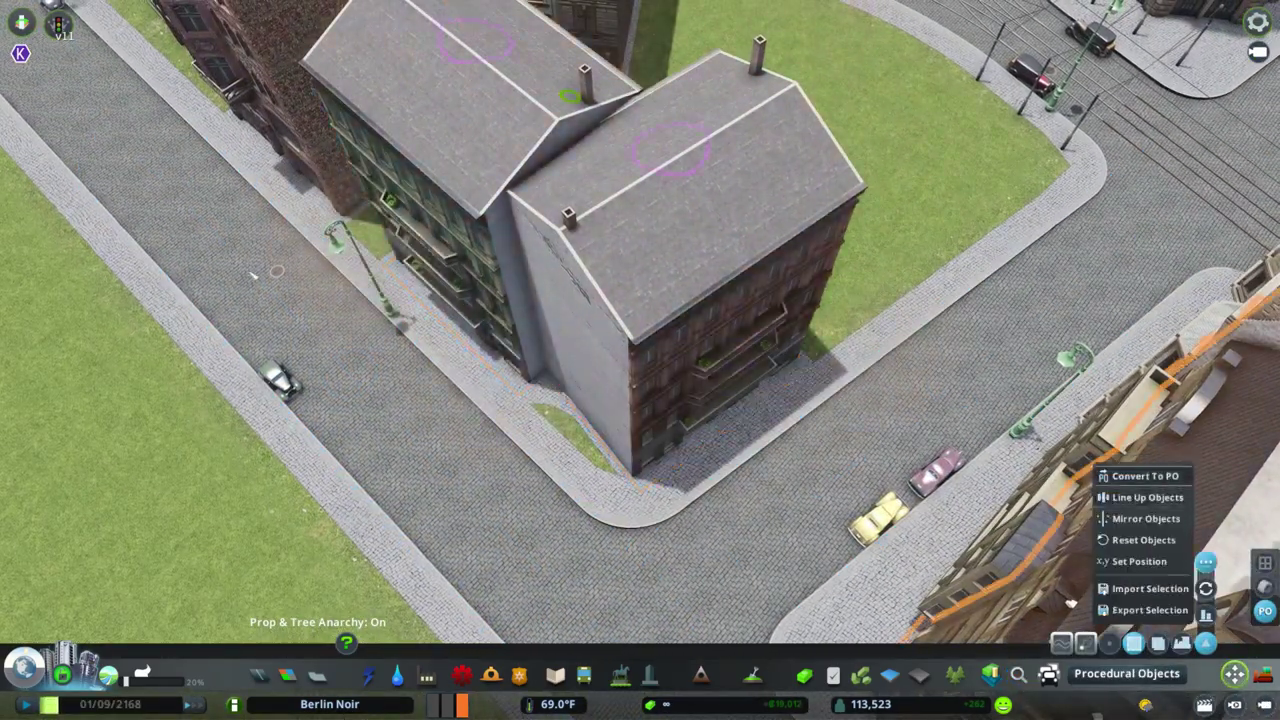
Edit the corner building's facade vertices in the Customization tool to fit its lot.
scroll(697, 214, "up", 5)
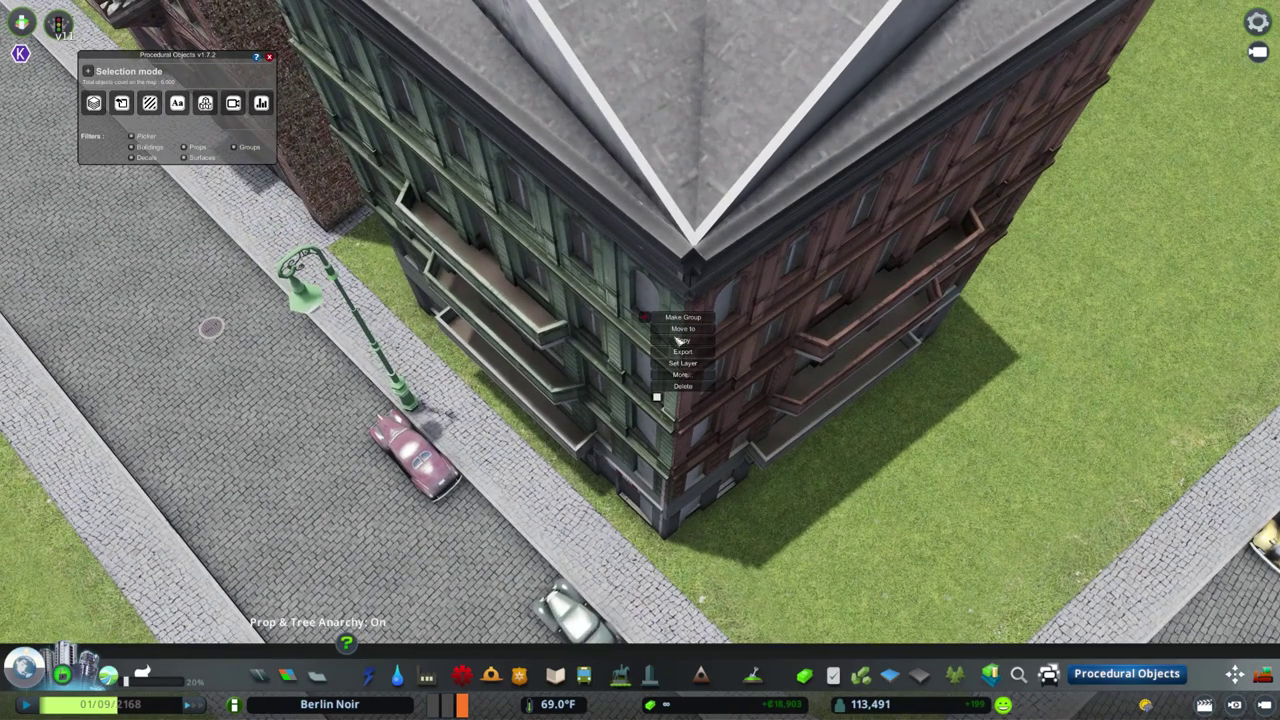
left_click(672, 329)
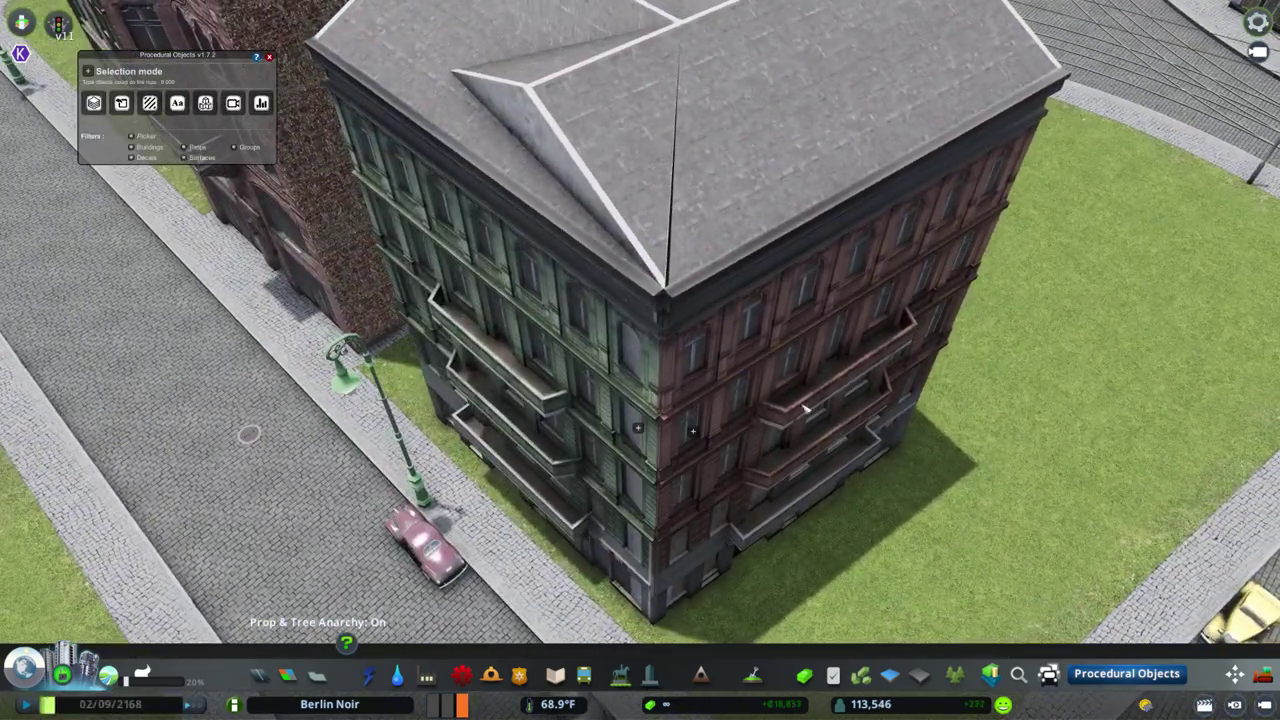
key("Tab")
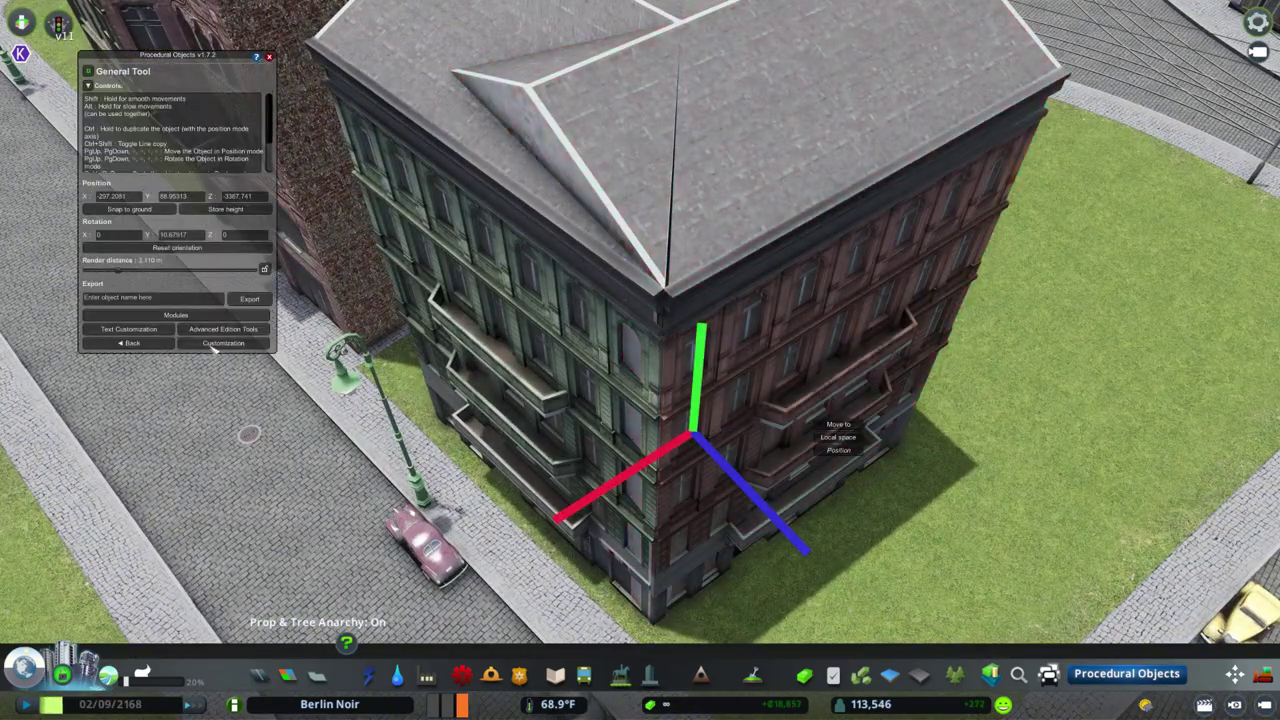
left_click(220, 344)
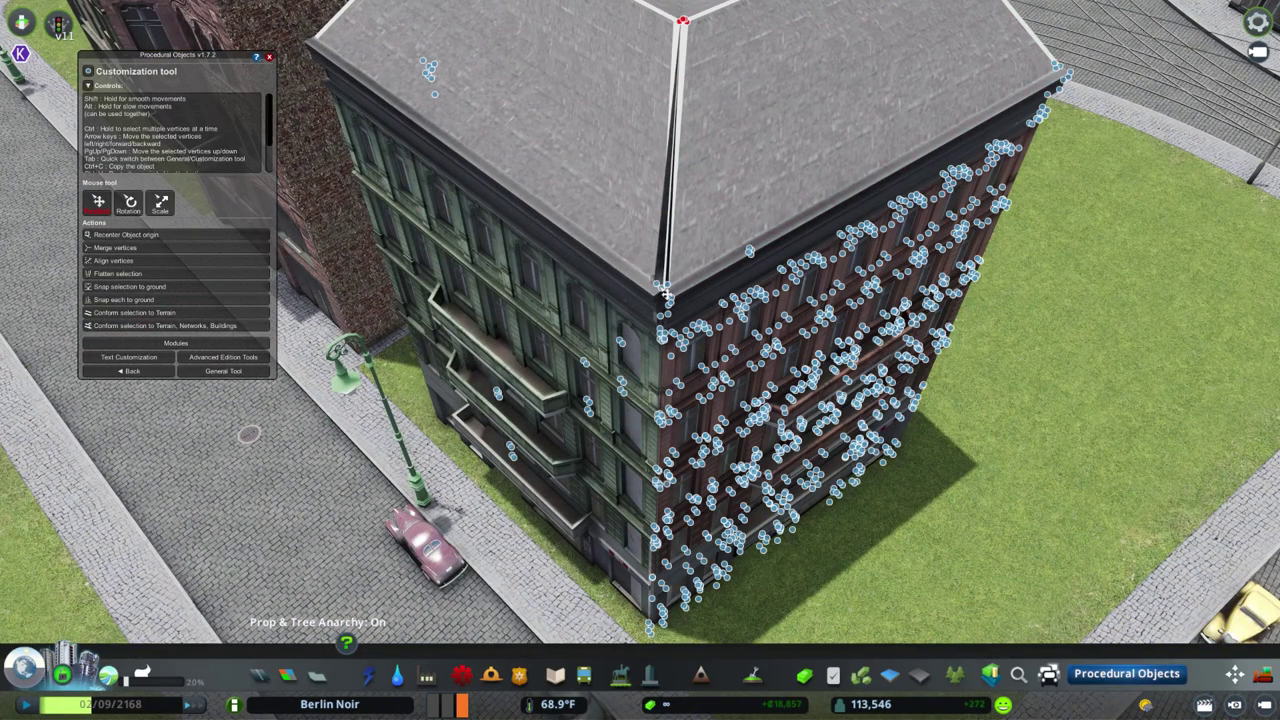
left_click(534, 440)
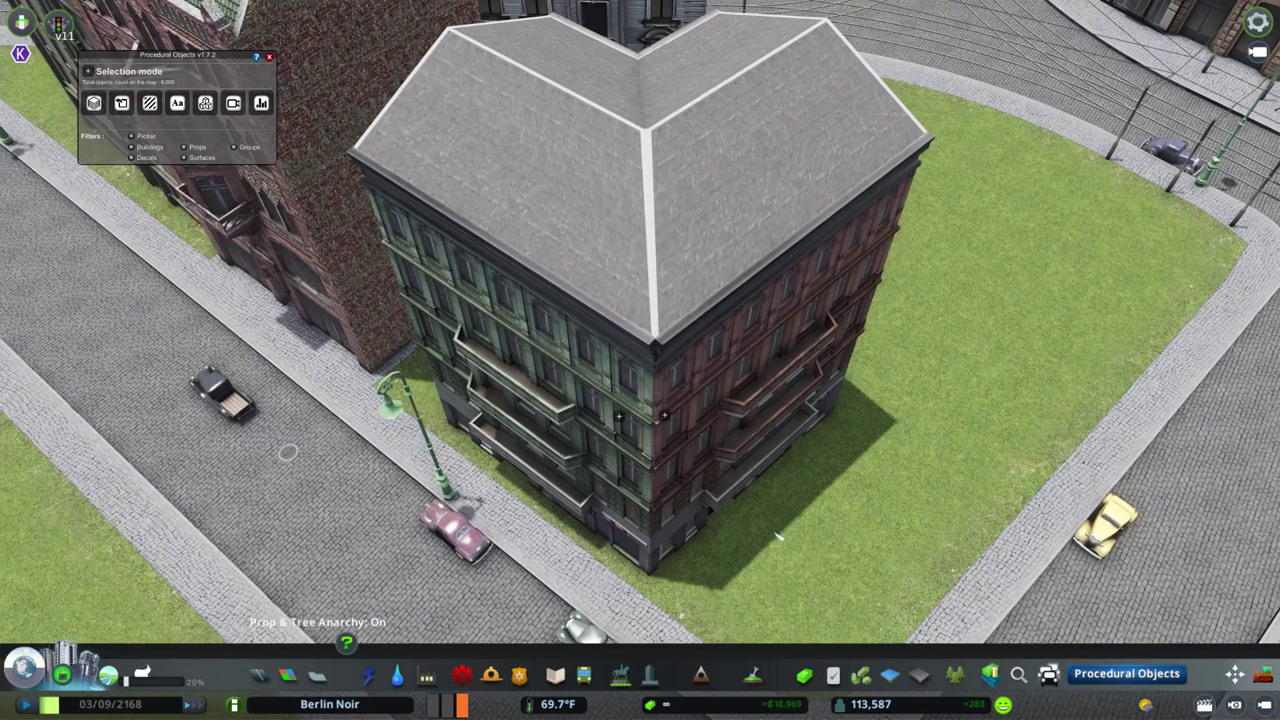
right_click(630, 413)
Place a copy of the green-roofed Gothic building in the gap beside the corner block.
key("m")
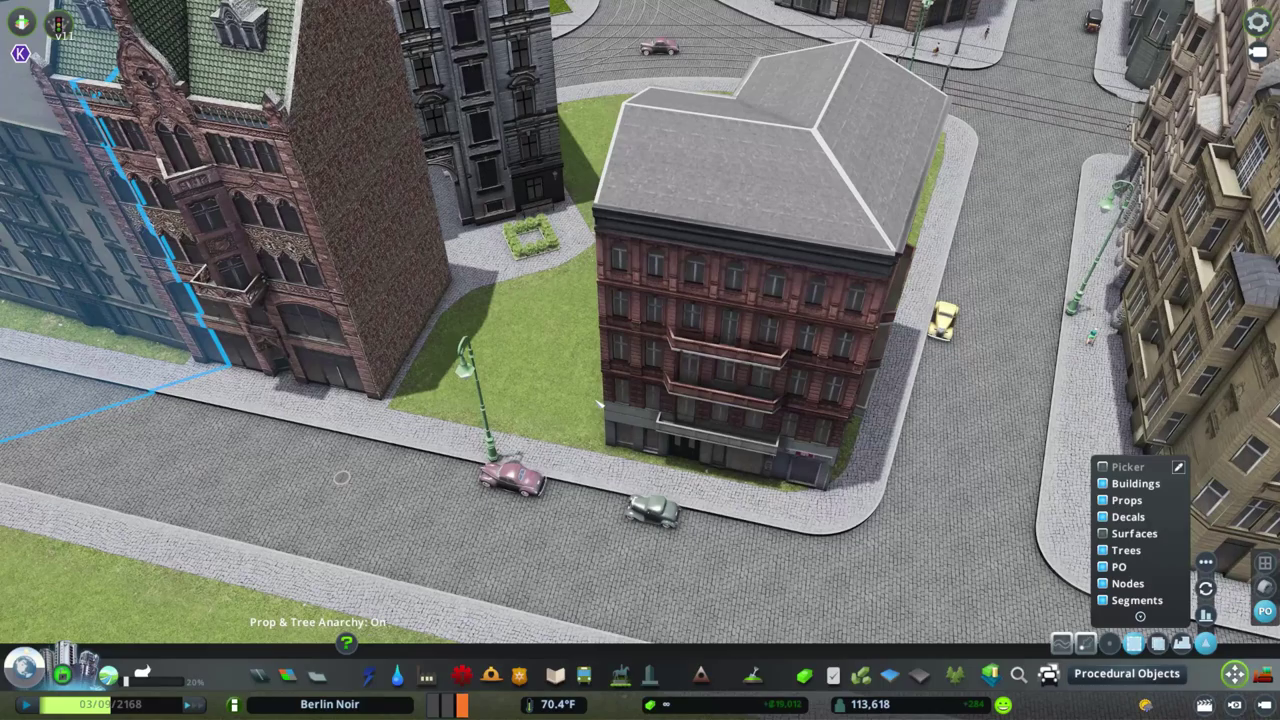
key("alt+f")
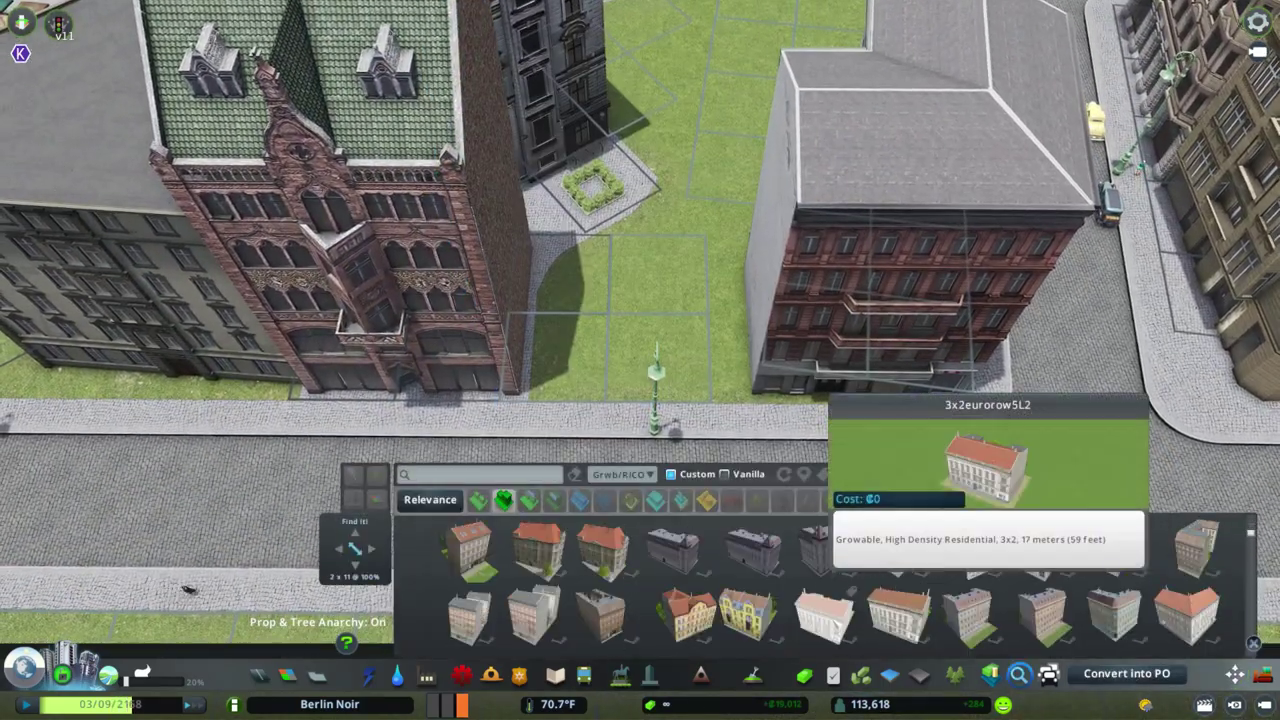
left_click(600, 300)
key("m")
left_click(640, 320)
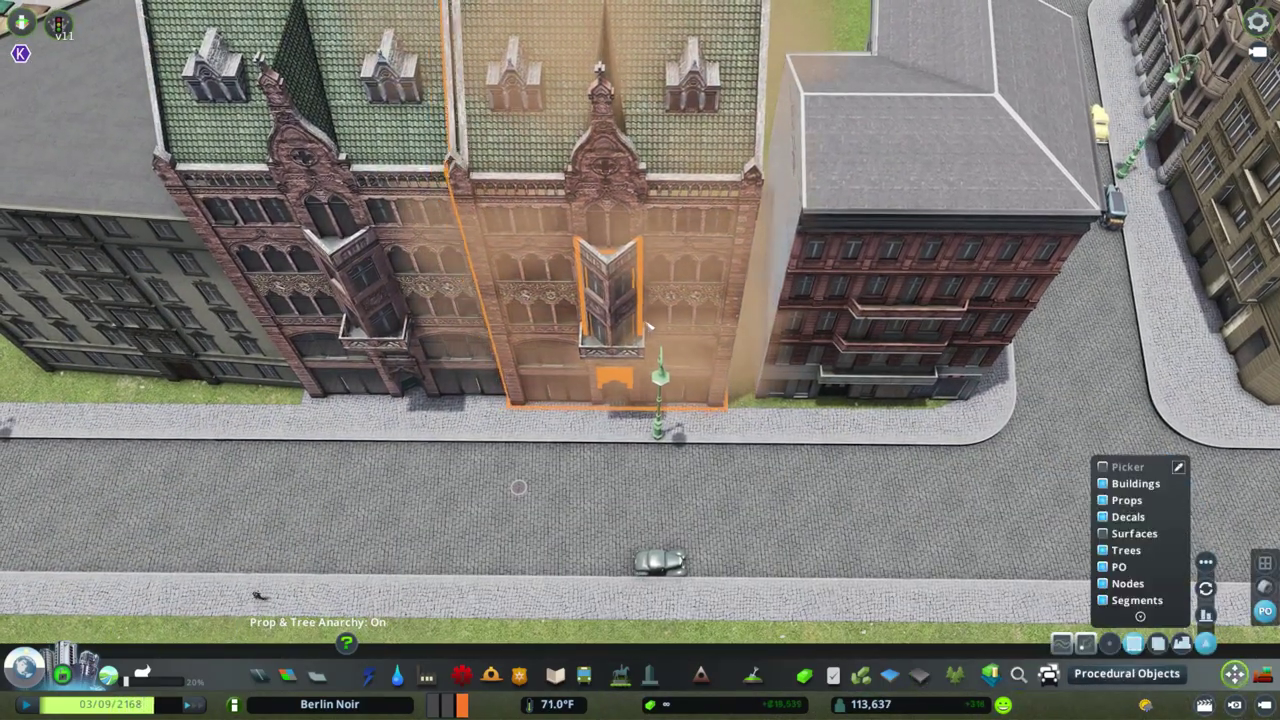
left_click_drag(641, 320, 655, 322)
key("d")
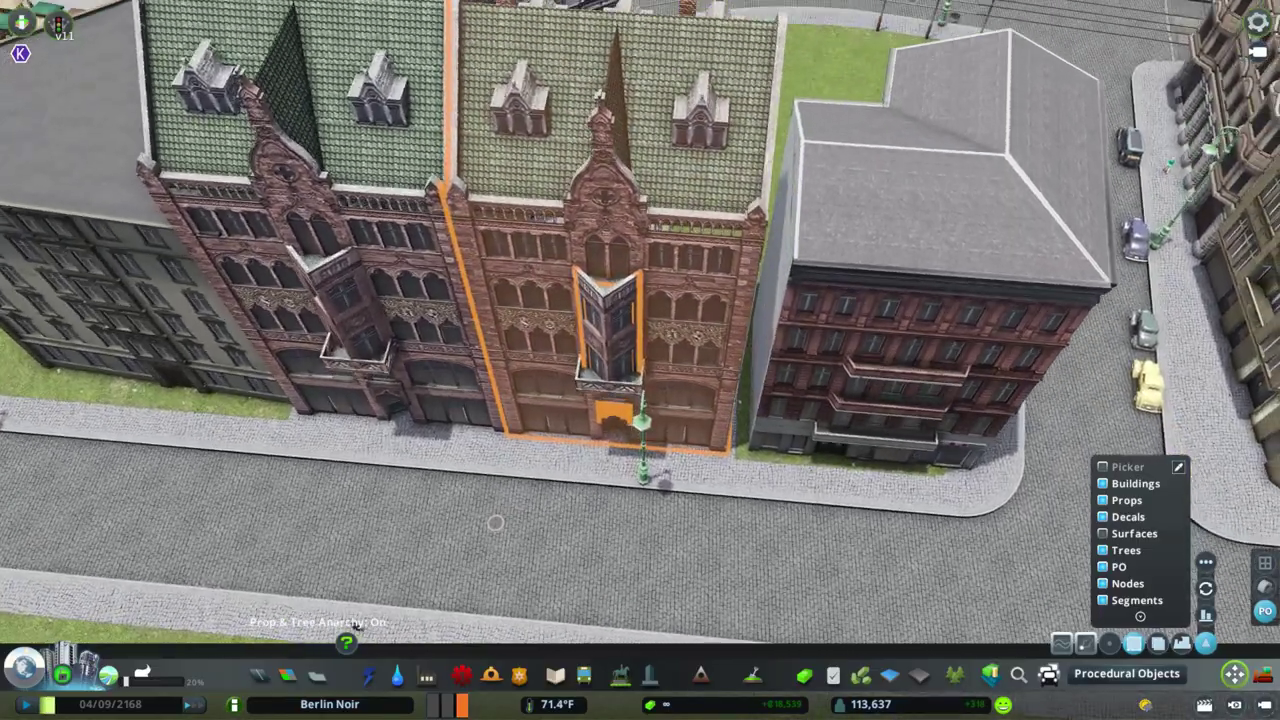
right_click(318, 563)
Place the West Side Market Stall in the lot between the grey and dark buildings.
key("q")
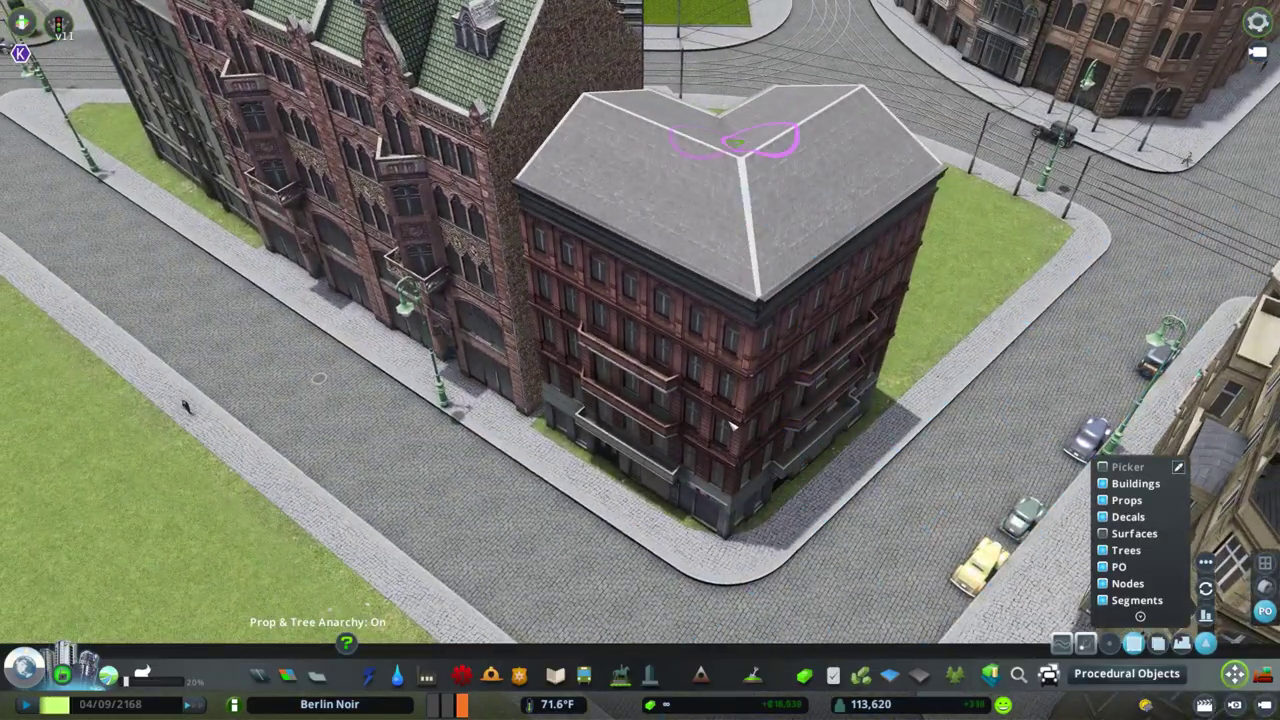
key("d")
key("alt+f")
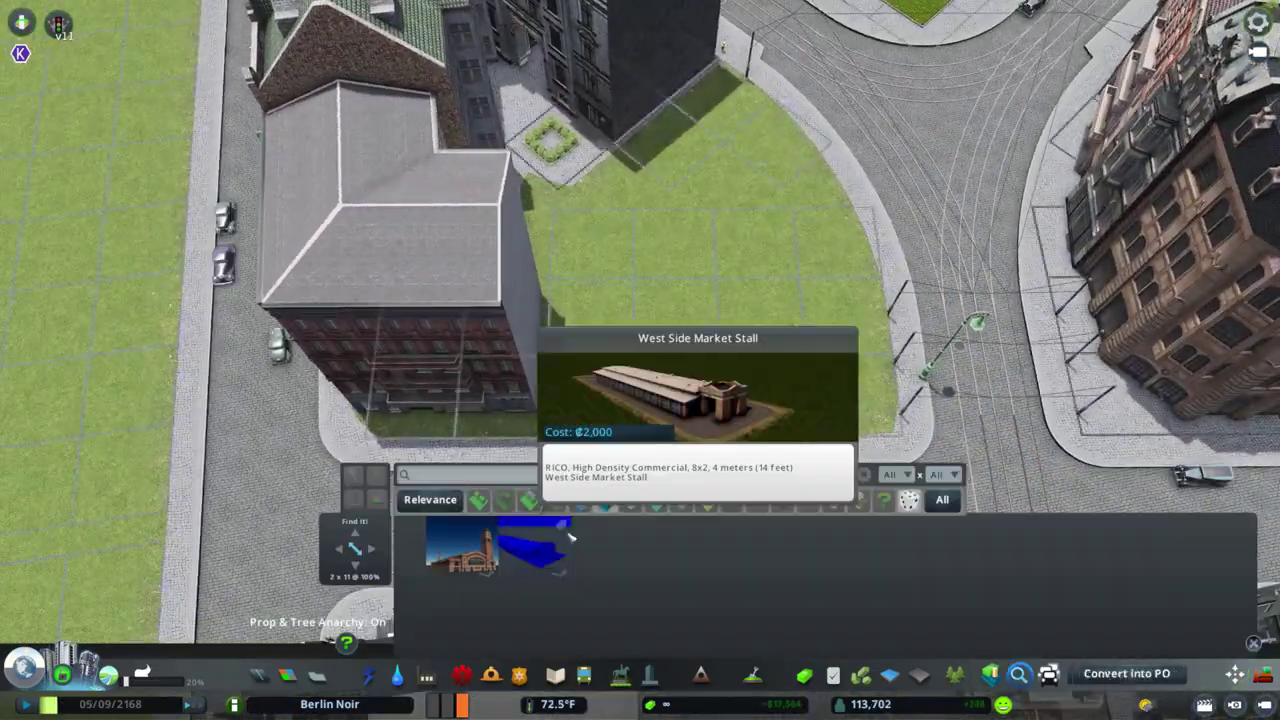
key("m")
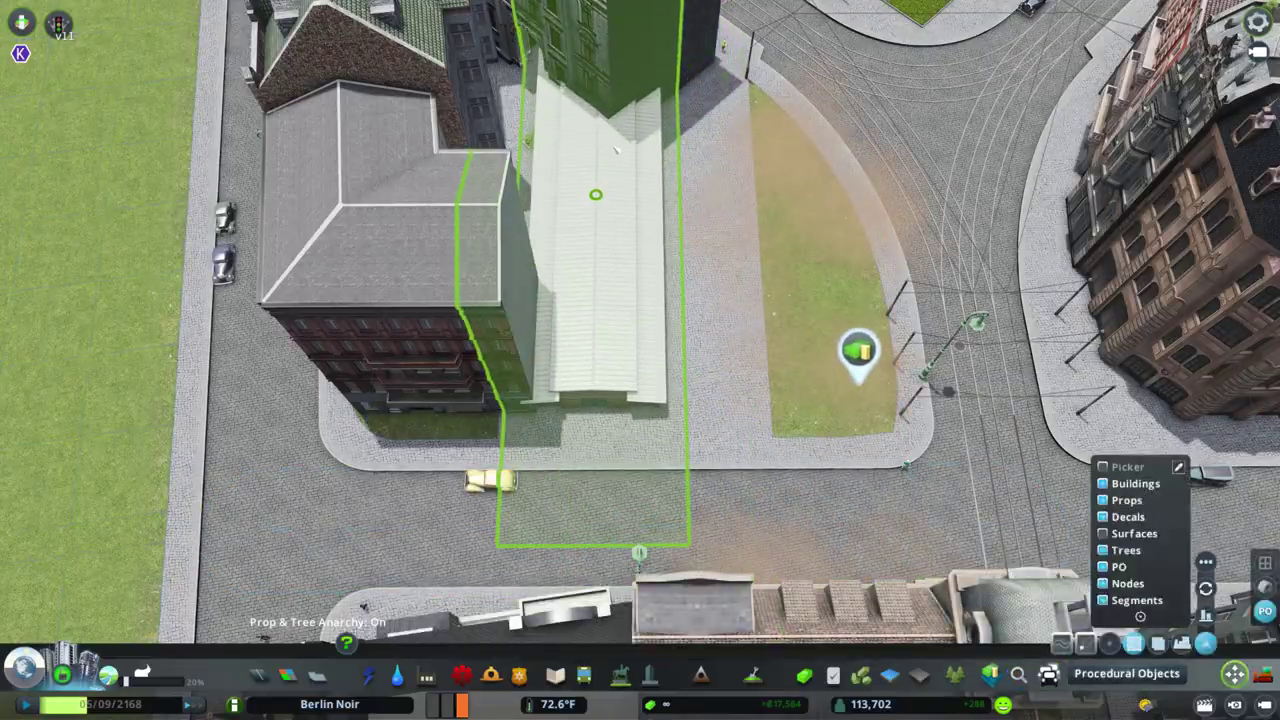
key("q")
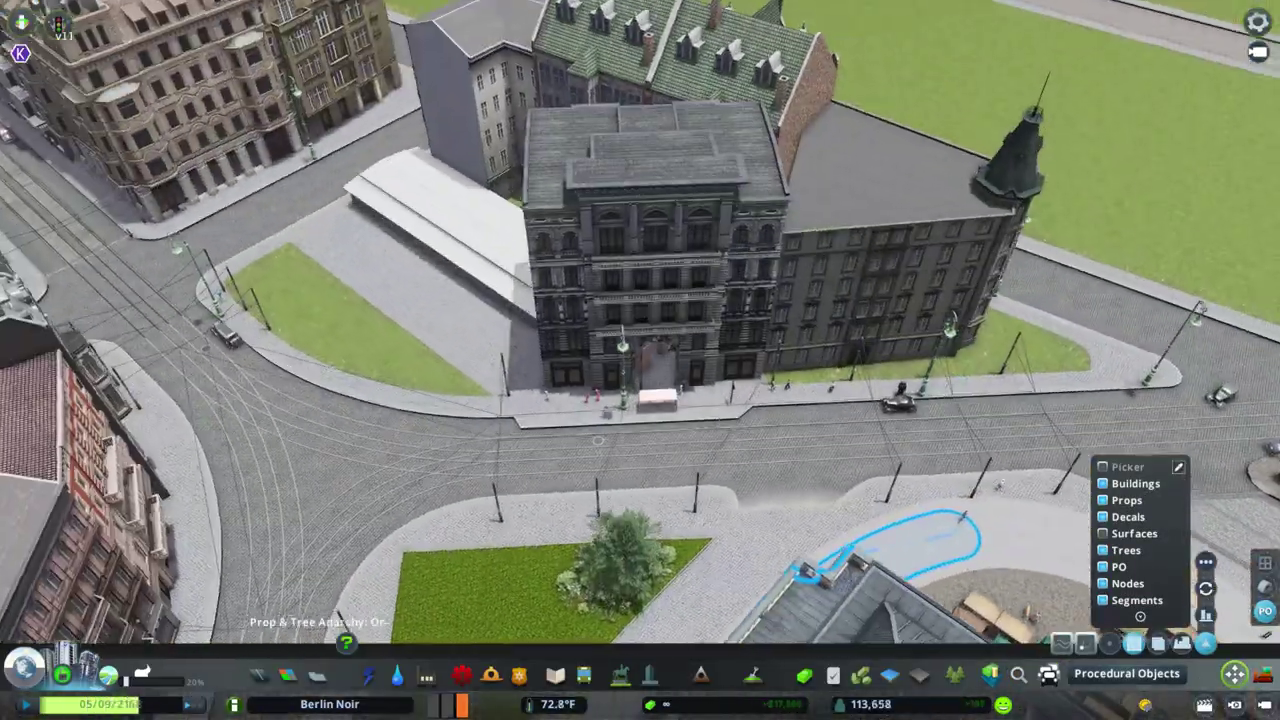
Convert the stall into a procedural object and reshape its vertices to fit the narrow strip.
left_click(1205, 562)
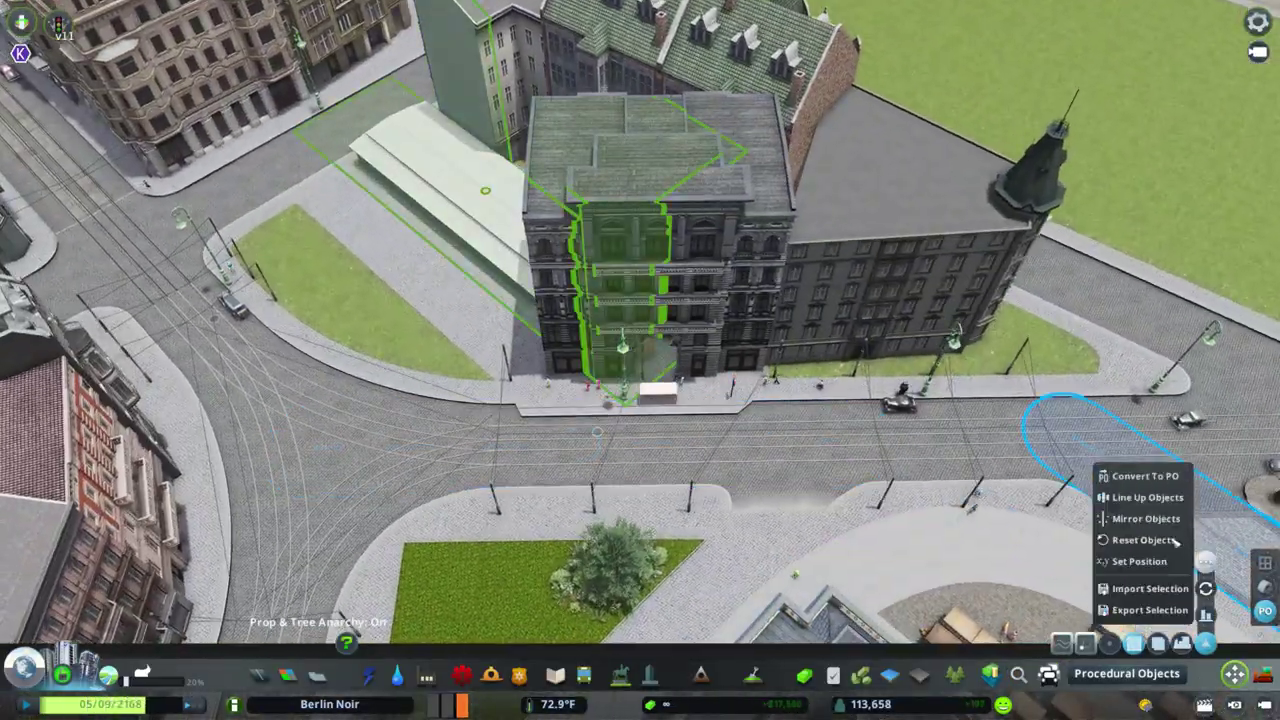
left_click(1130, 466)
key("Tab")
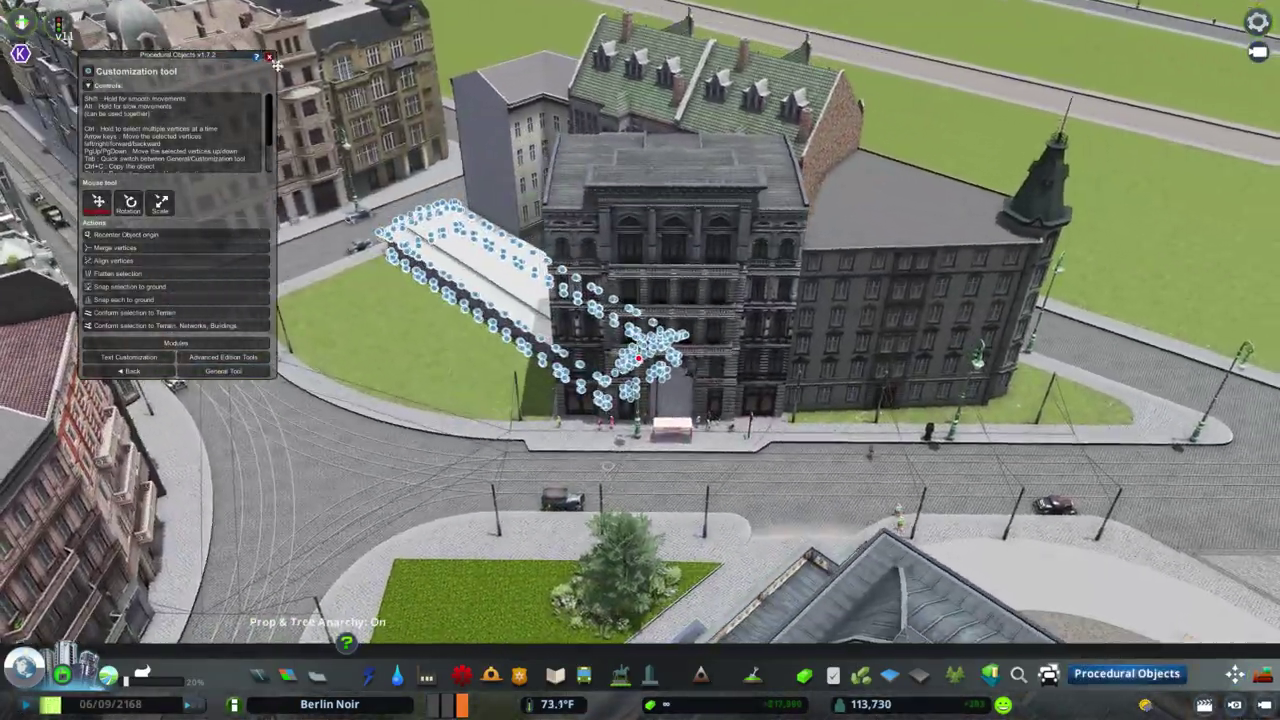
key("Escape")
key("q")
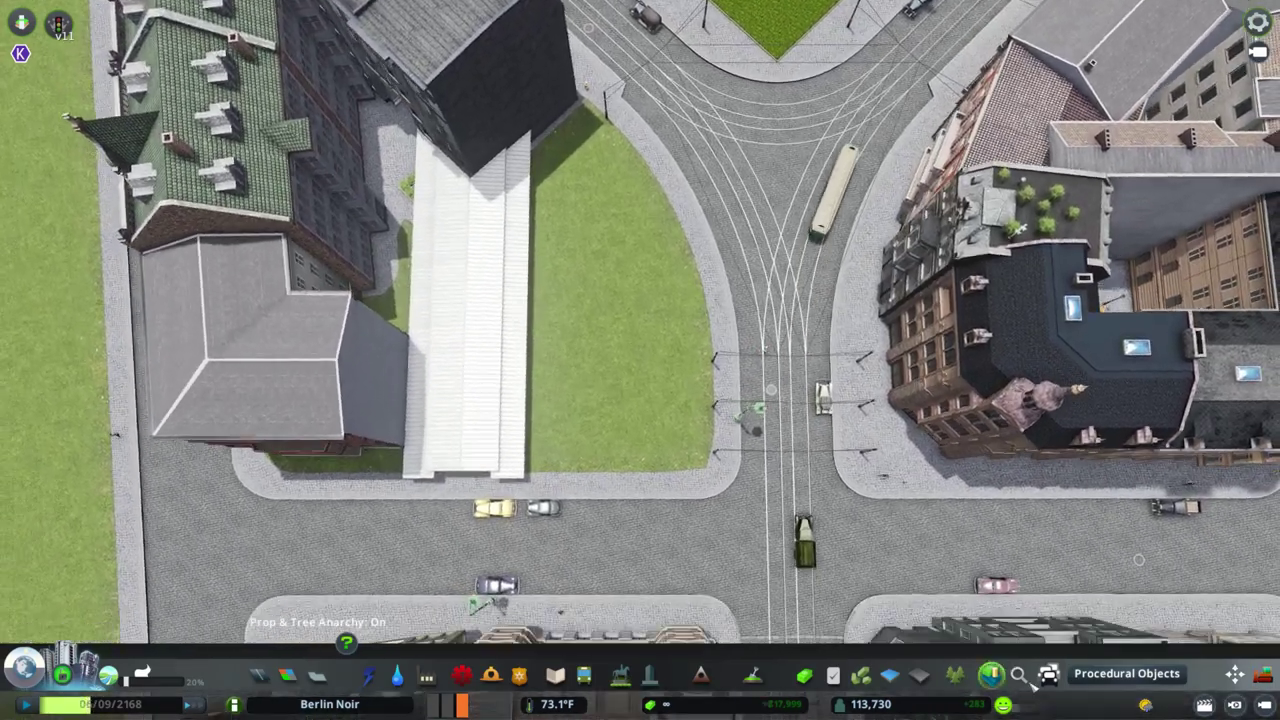
key("ctrl+f")
Draw fence segments along the lawn's left edge and curved street edge.
type("fence")
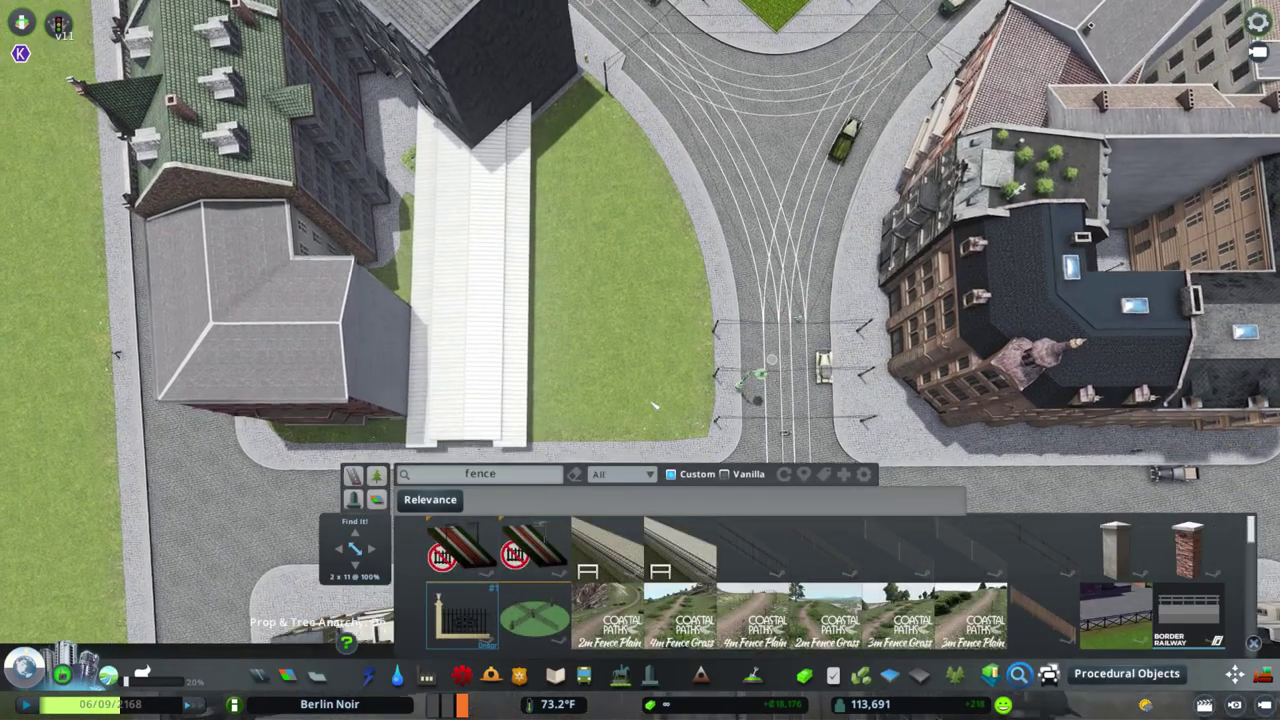
left_click(462, 615)
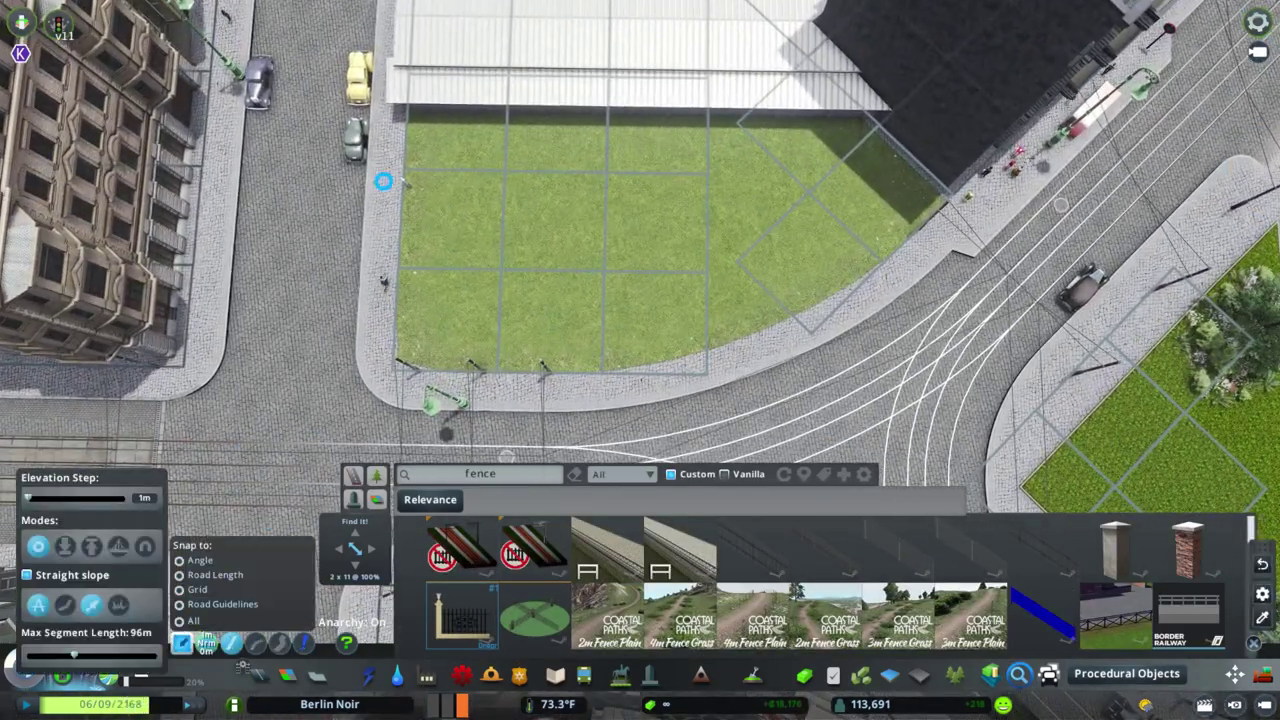
left_click(400, 186)
key("m")
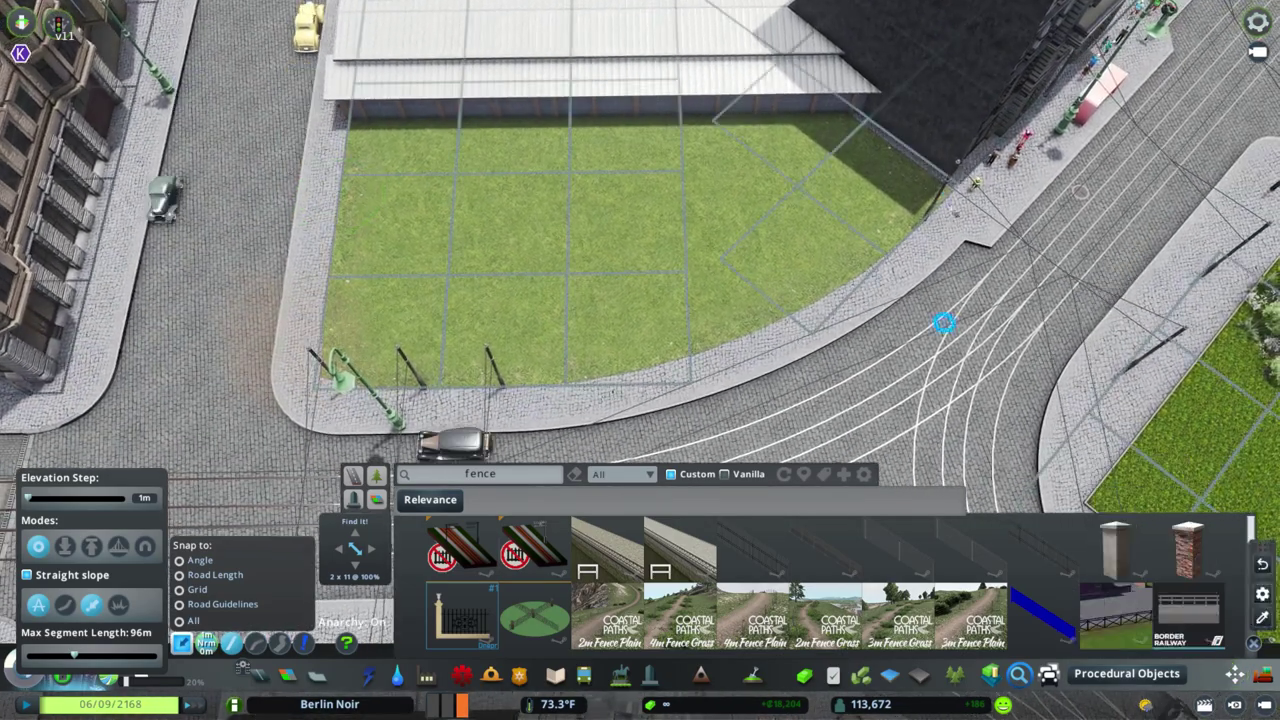
left_click(946, 178)
Select the fence segments and pave the enclosed lawn with the surface painter.
key("m")
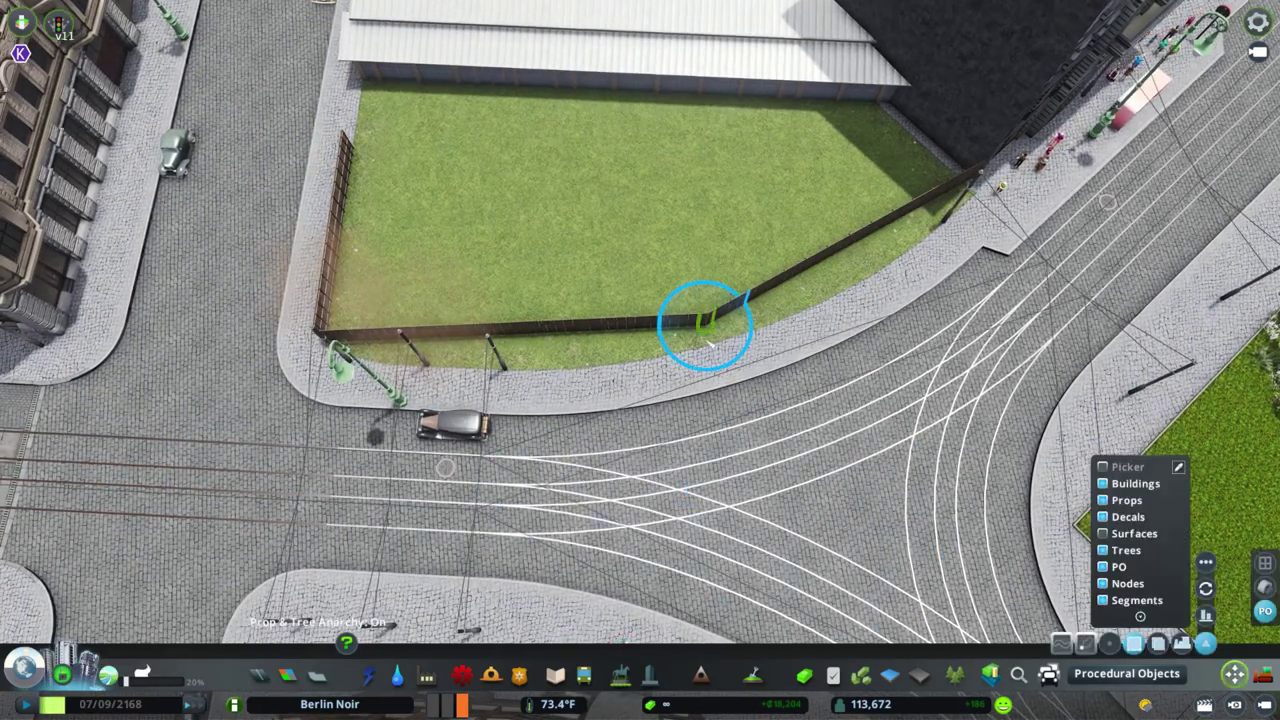
left_click(680, 346)
key("q")
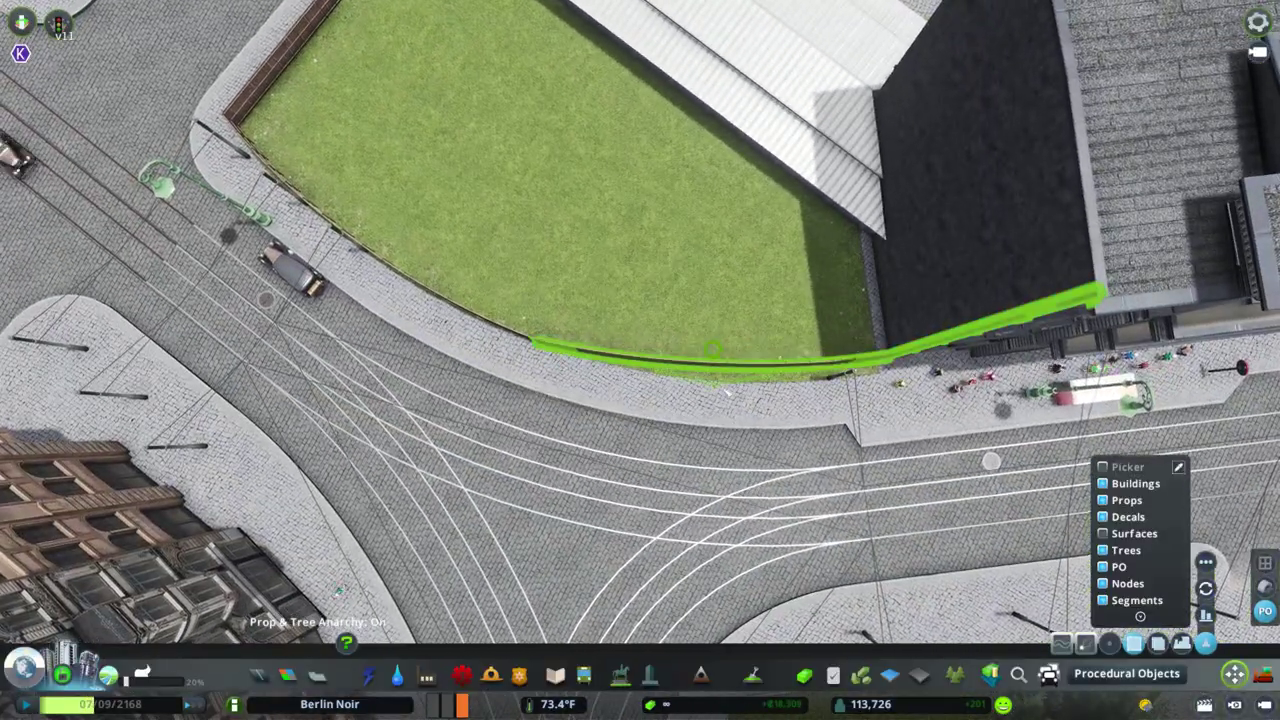
scroll(640, 360, "up", 3)
key("q")
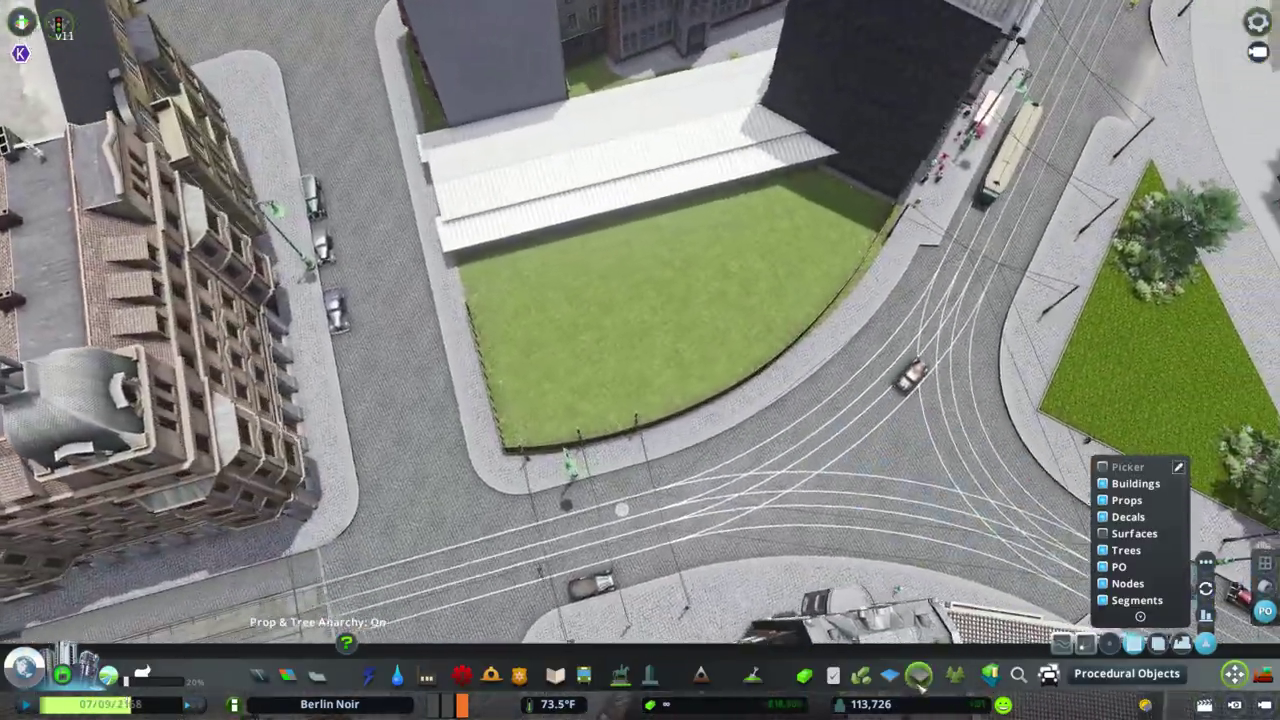
left_click(918, 673)
Place a dark 'black' grime decal on the cobblestone yard.
scroll(692, 255, "down", 5)
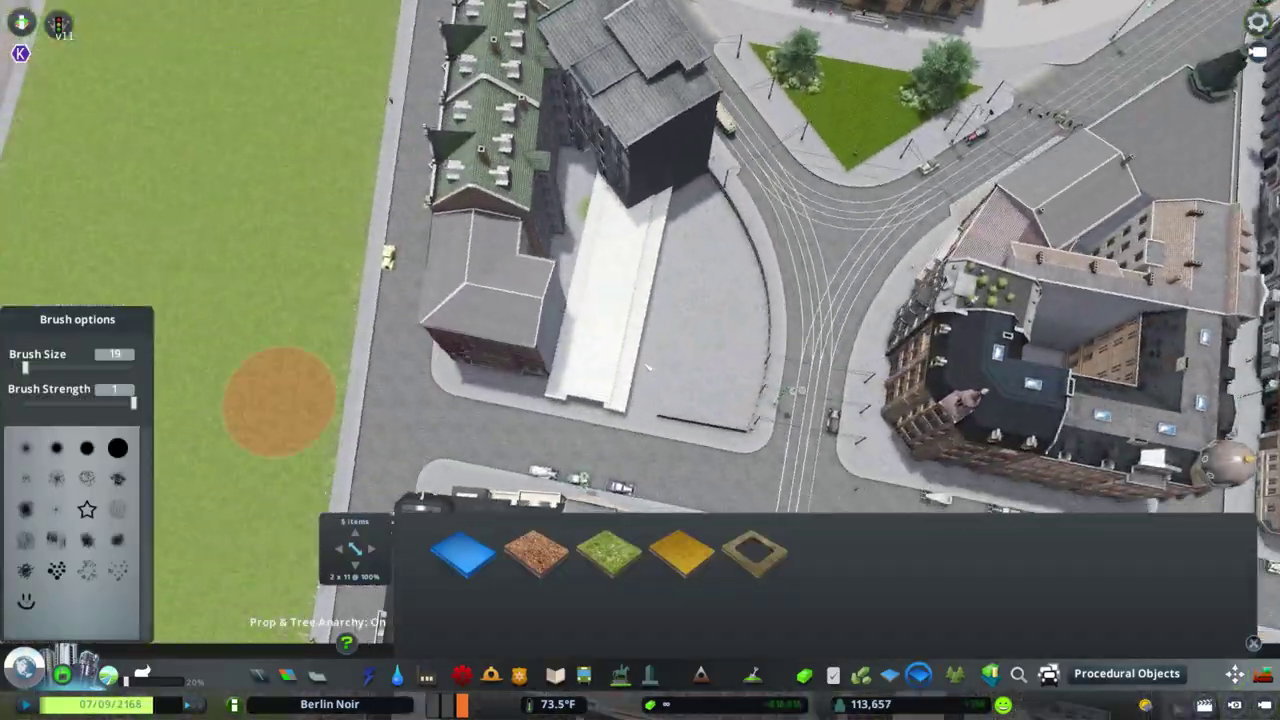
scroll(542, 165, "up", 4)
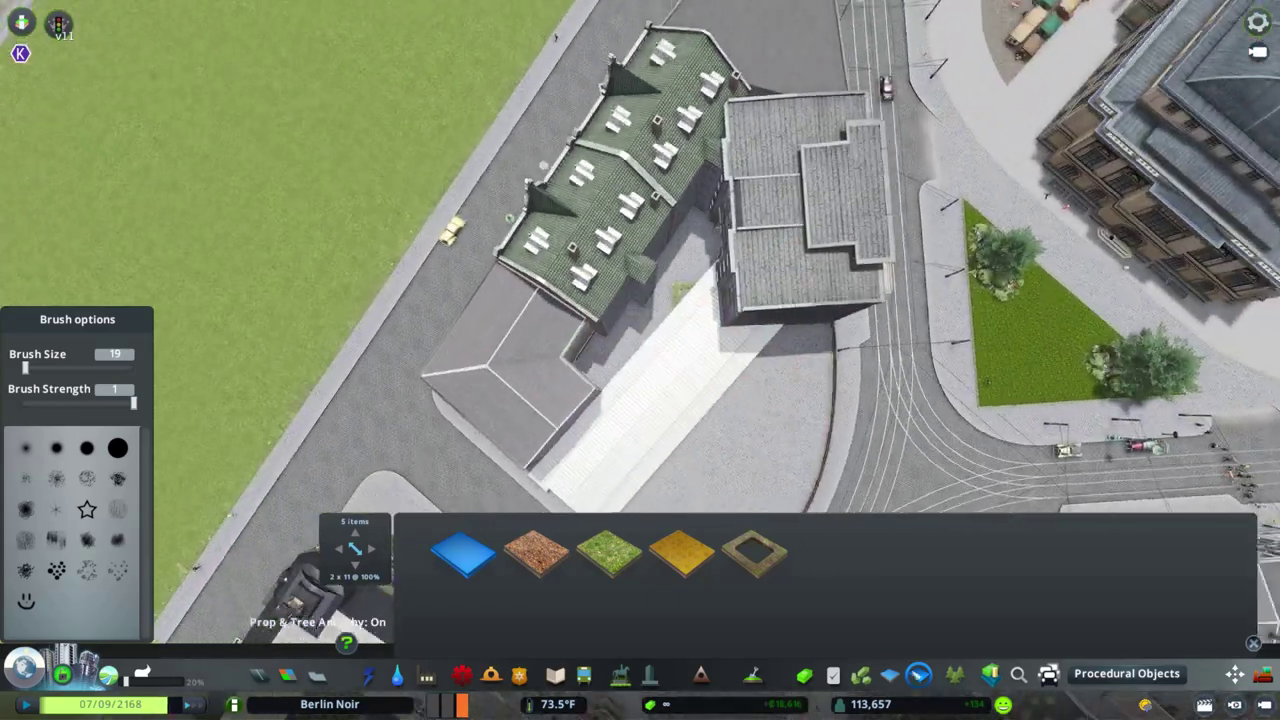
key("m")
key("q")
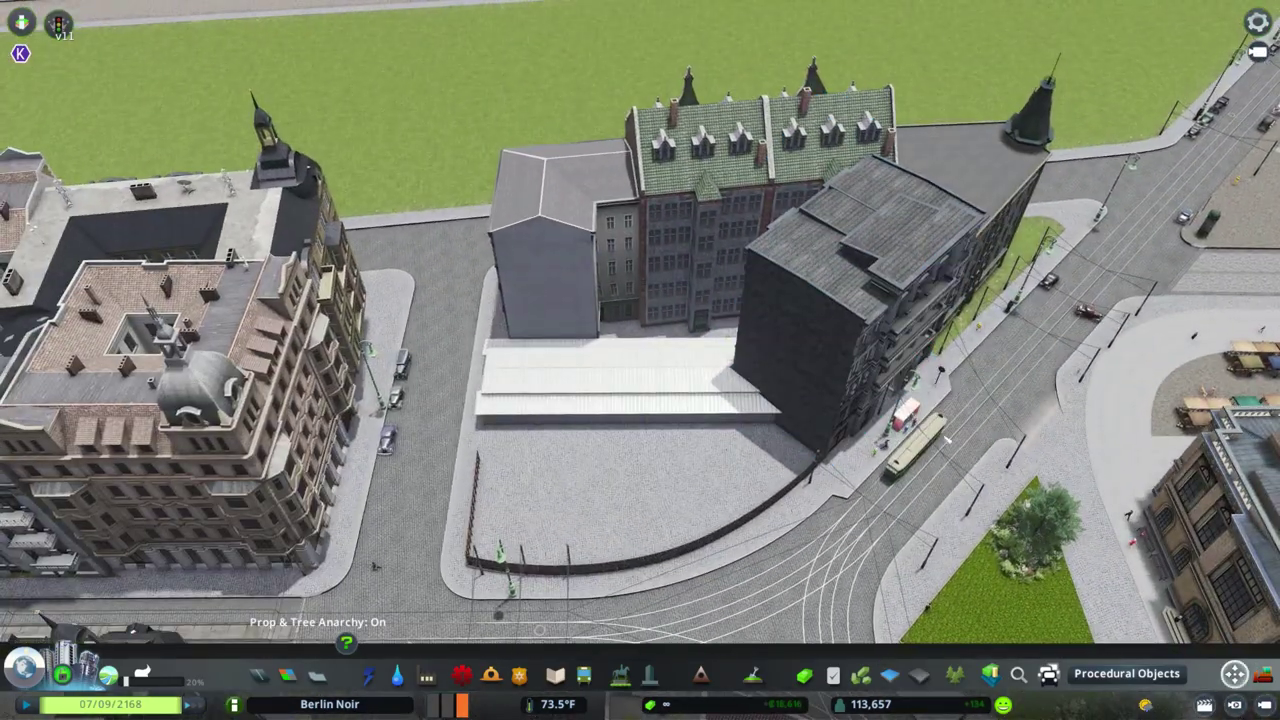
scroll(640, 400, "up", 5)
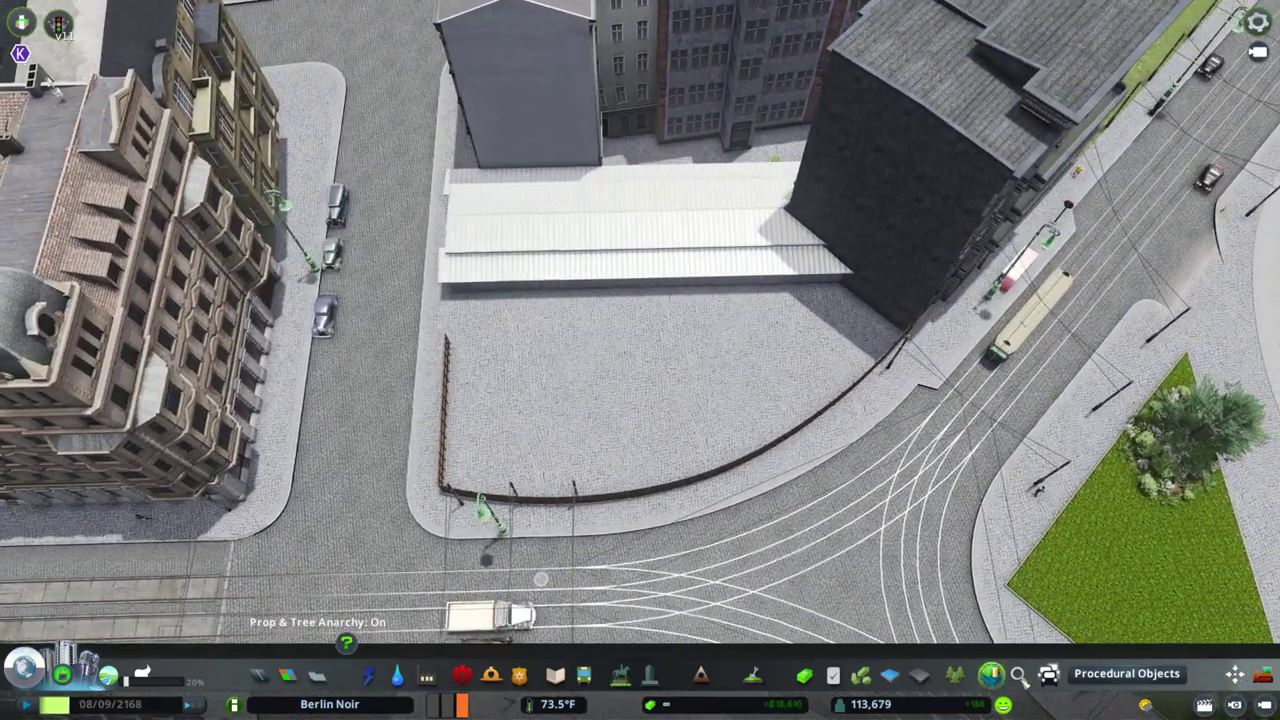
key("ctrl+f")
type("black")
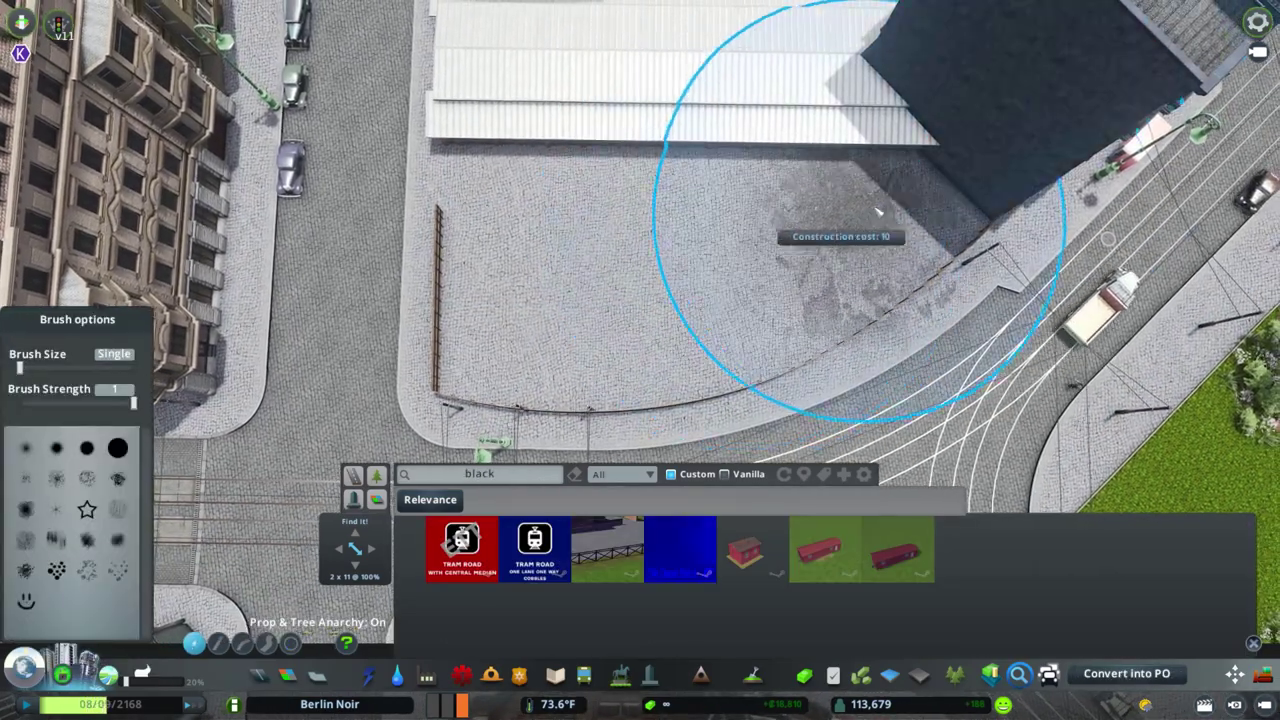
key("ctrl+p")
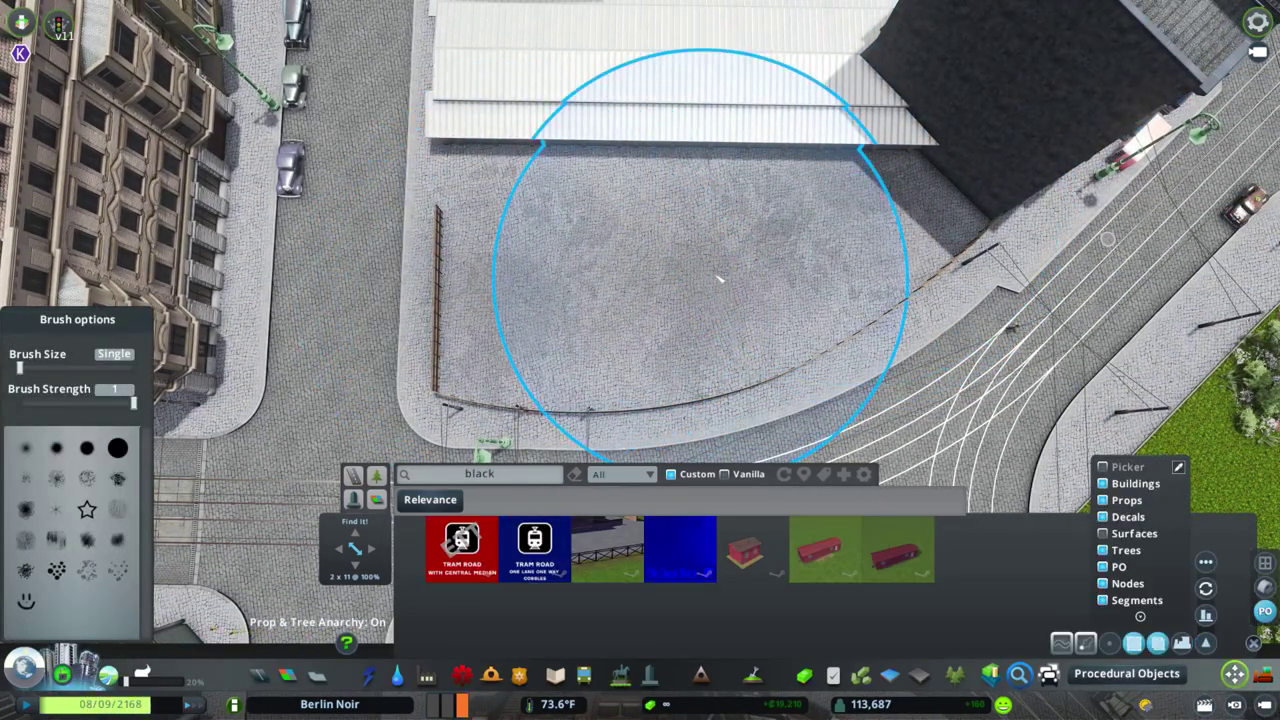
Add a brown dirt patch decal to the yard.
left_click(433, 476)
type("brown")
key("ctrl+p")
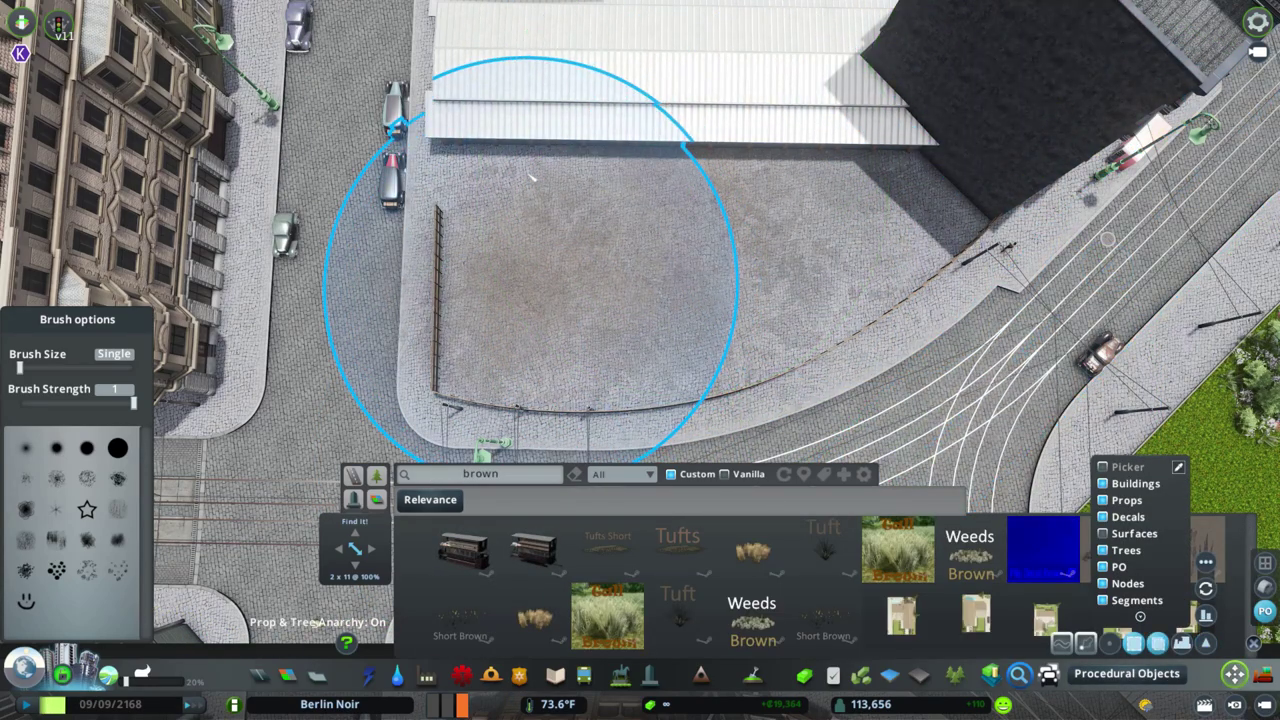
Park a row of vintage Ford trucks, teal and pink, against the yard's fence.
left_click(441, 478)
type("ford")
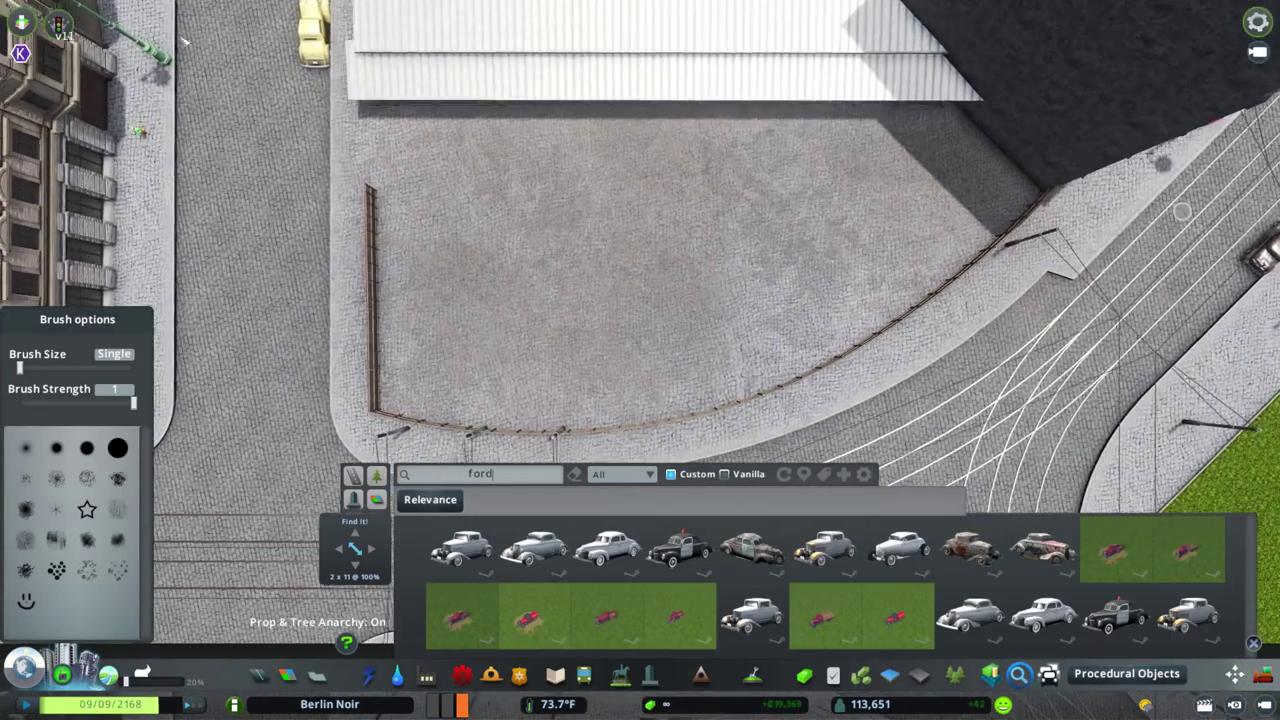
left_click(825, 615)
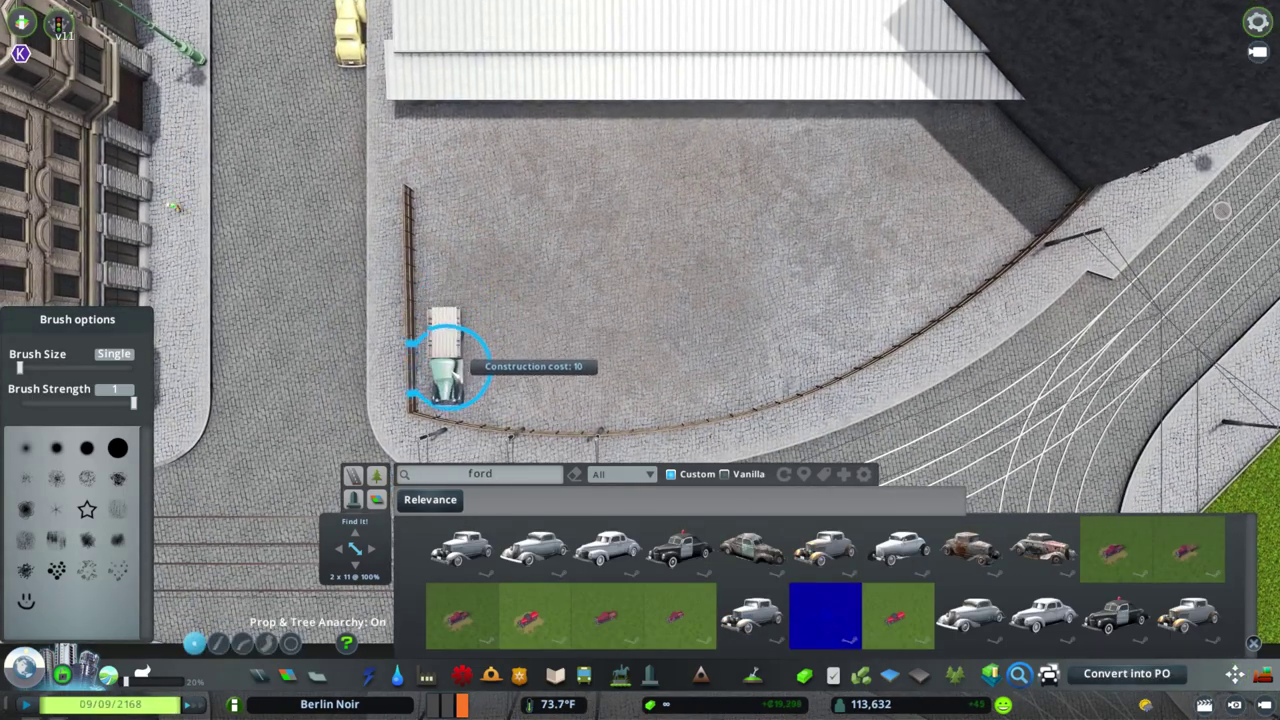
left_click(447, 366)
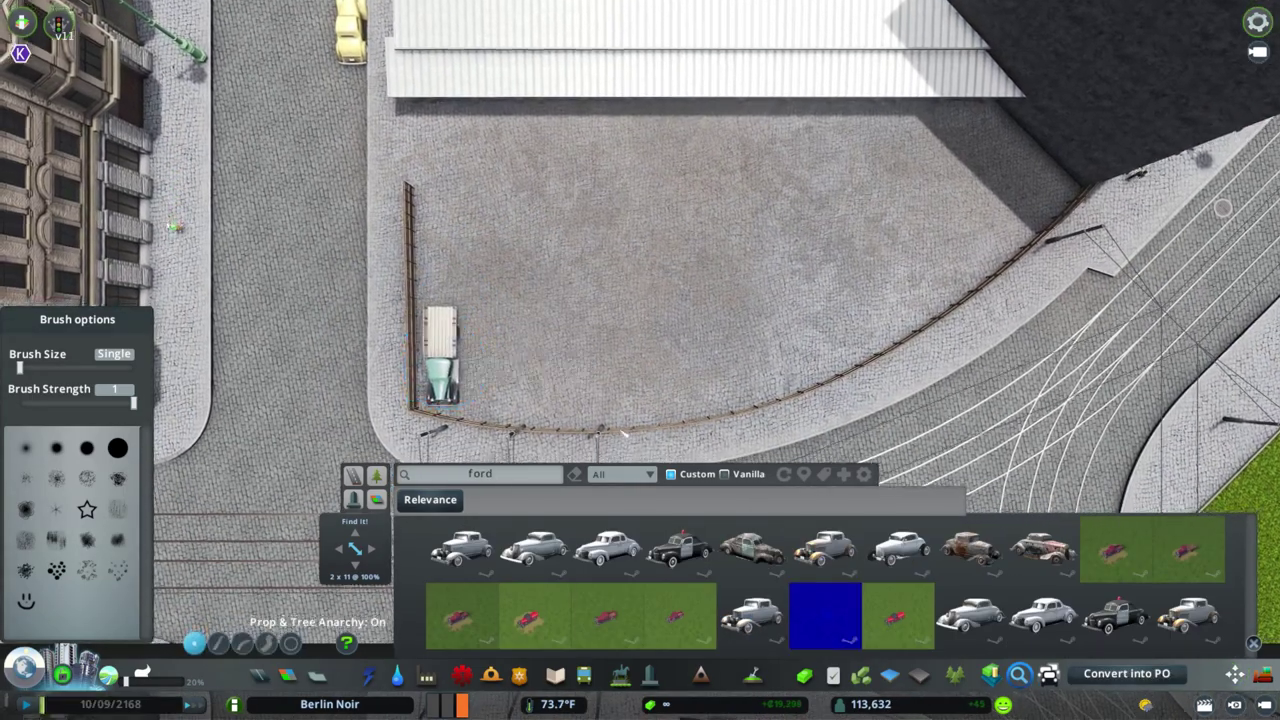
left_click(489, 360)
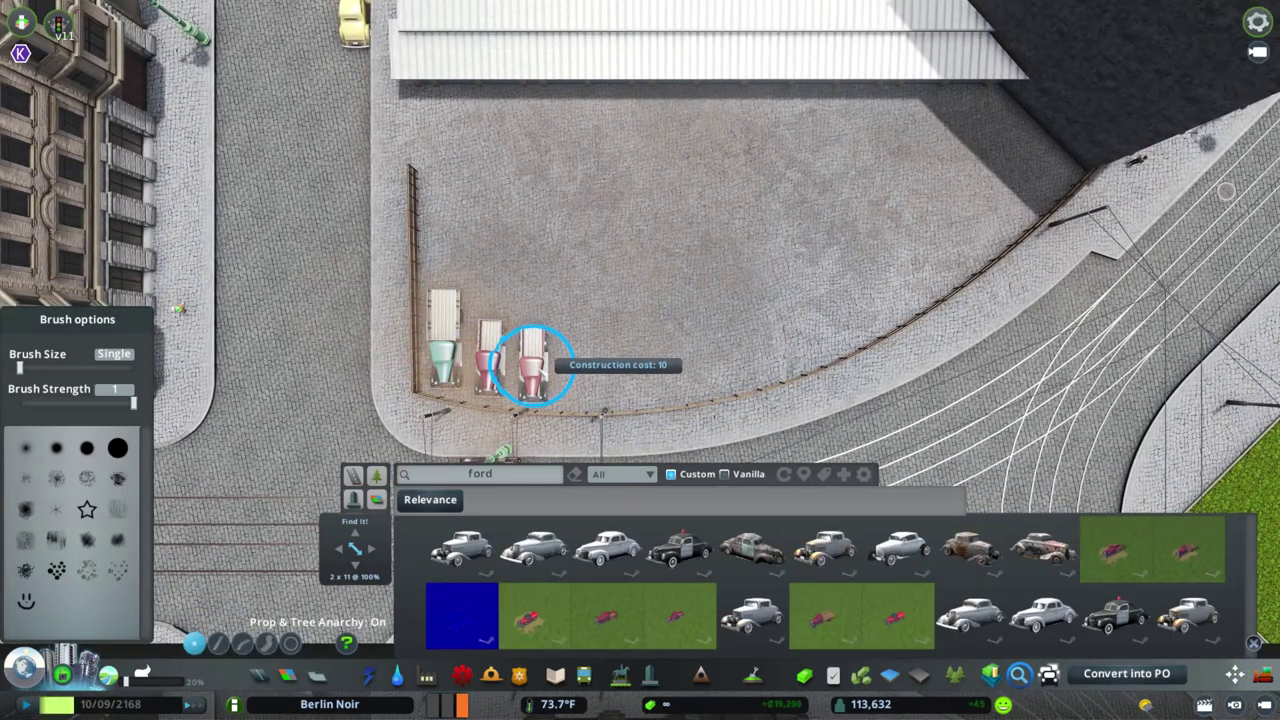
left_click(535, 358)
left_click(575, 357)
left_click(700, 614)
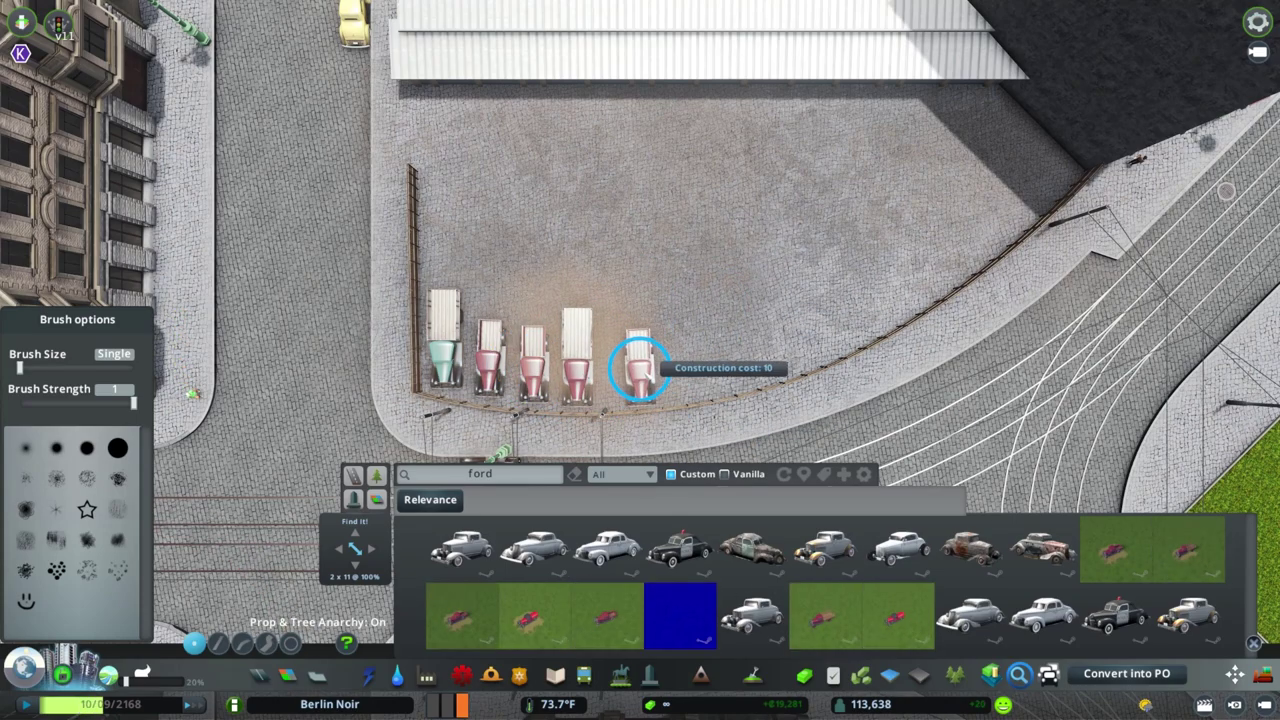
left_click(675, 362)
Extend the truck row around the curved section of the fence.
key("d")
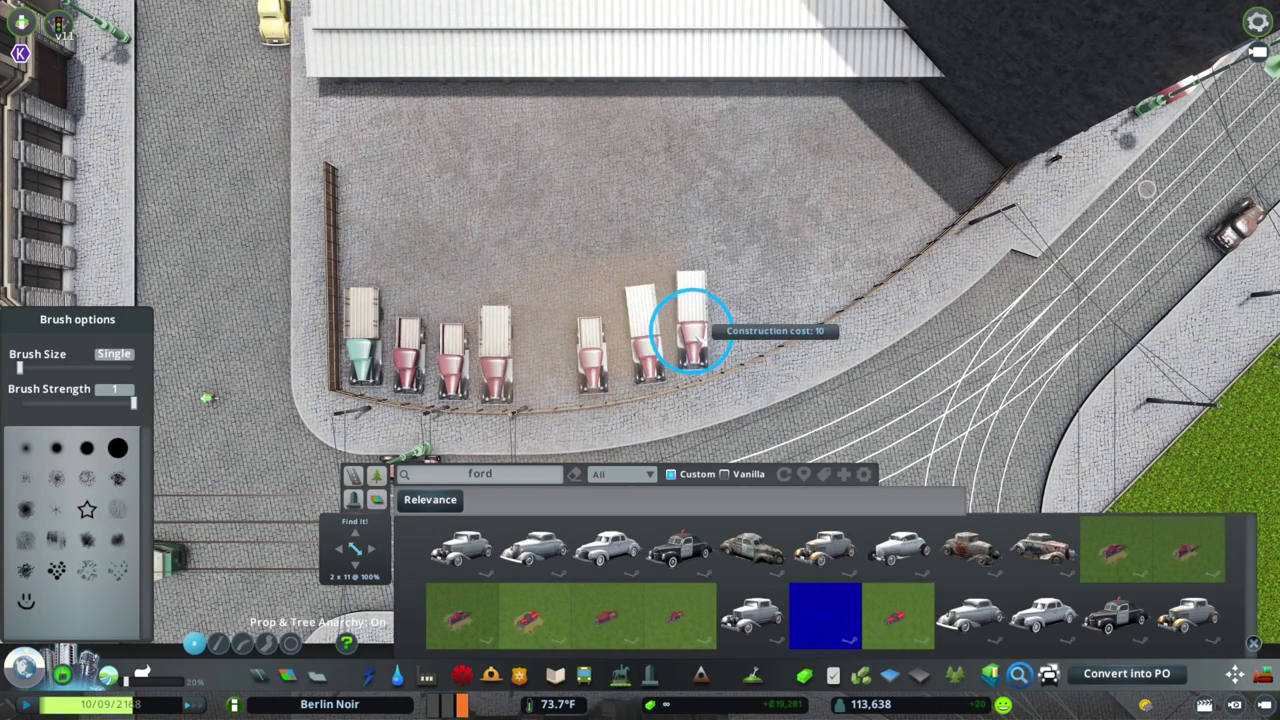
left_click(694, 335)
key("d")
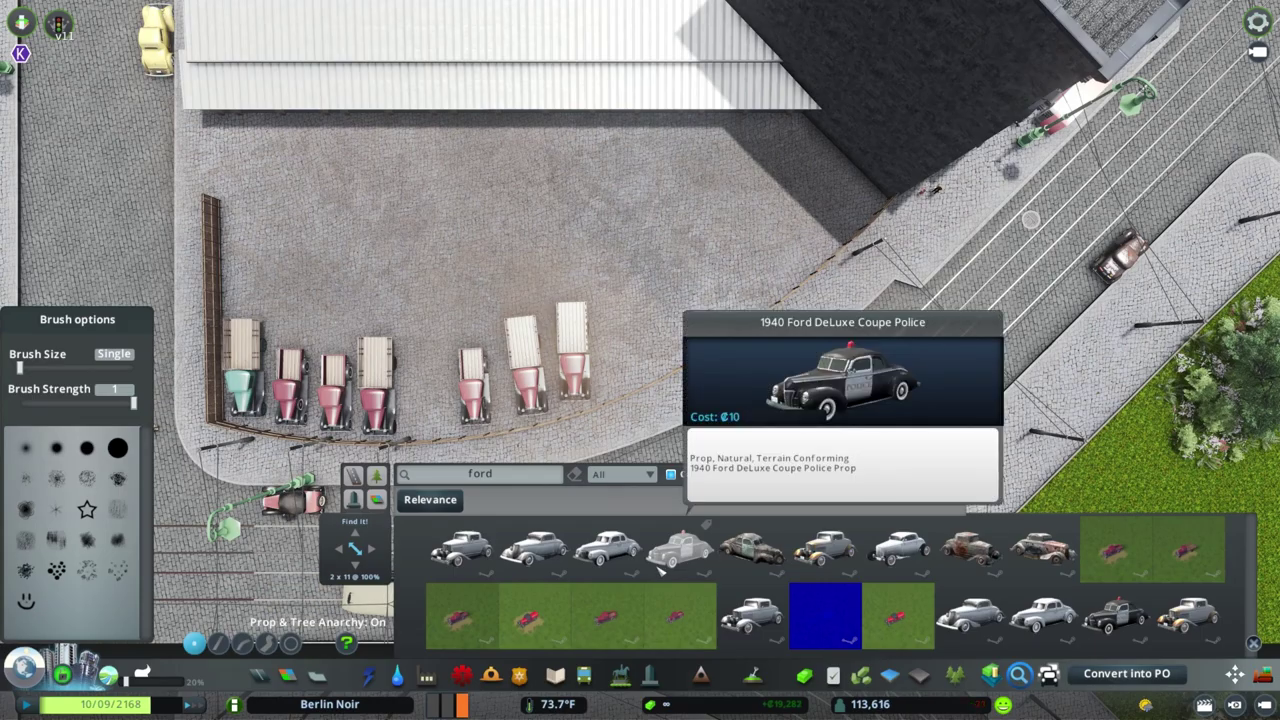
key("a")
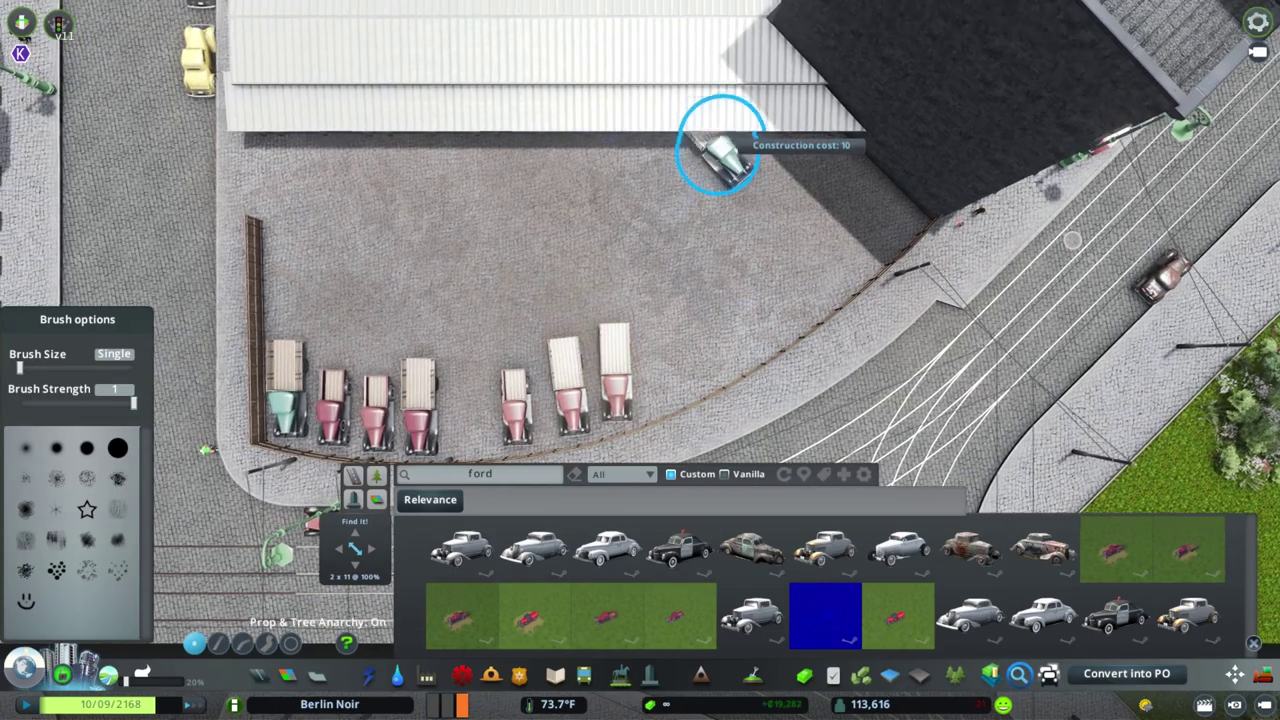
left_click(718, 318)
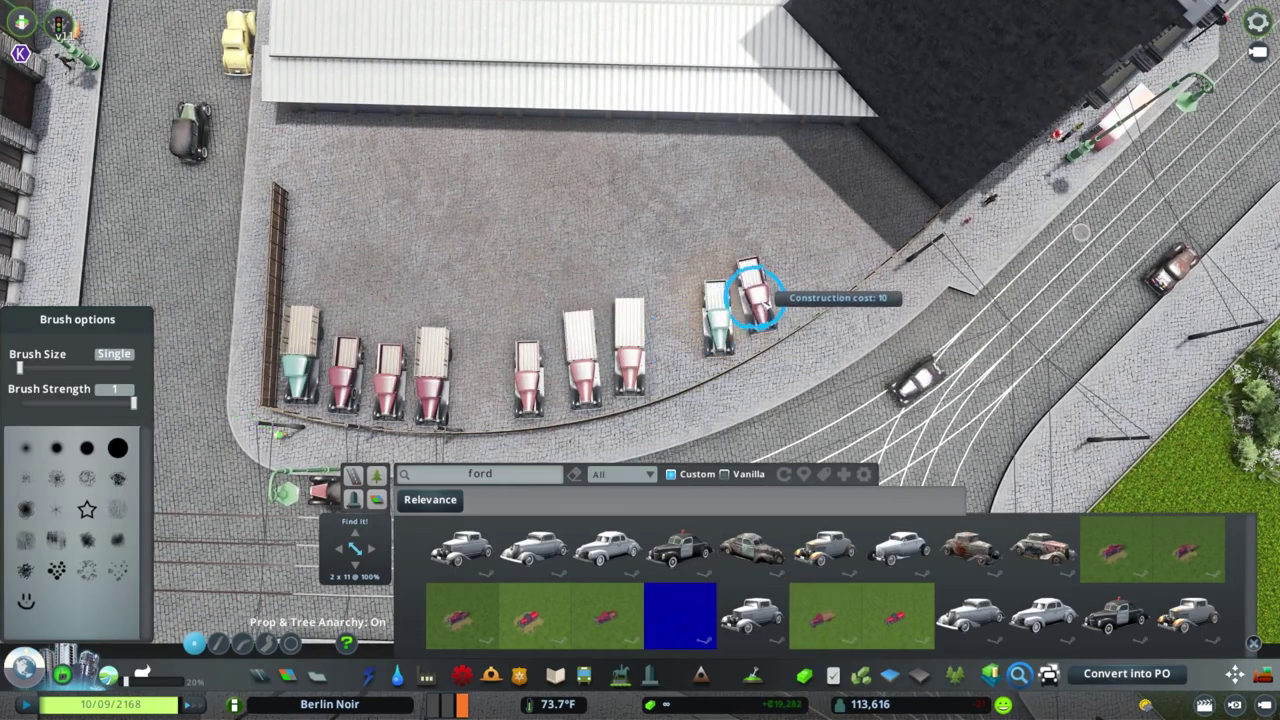
left_click(757, 295)
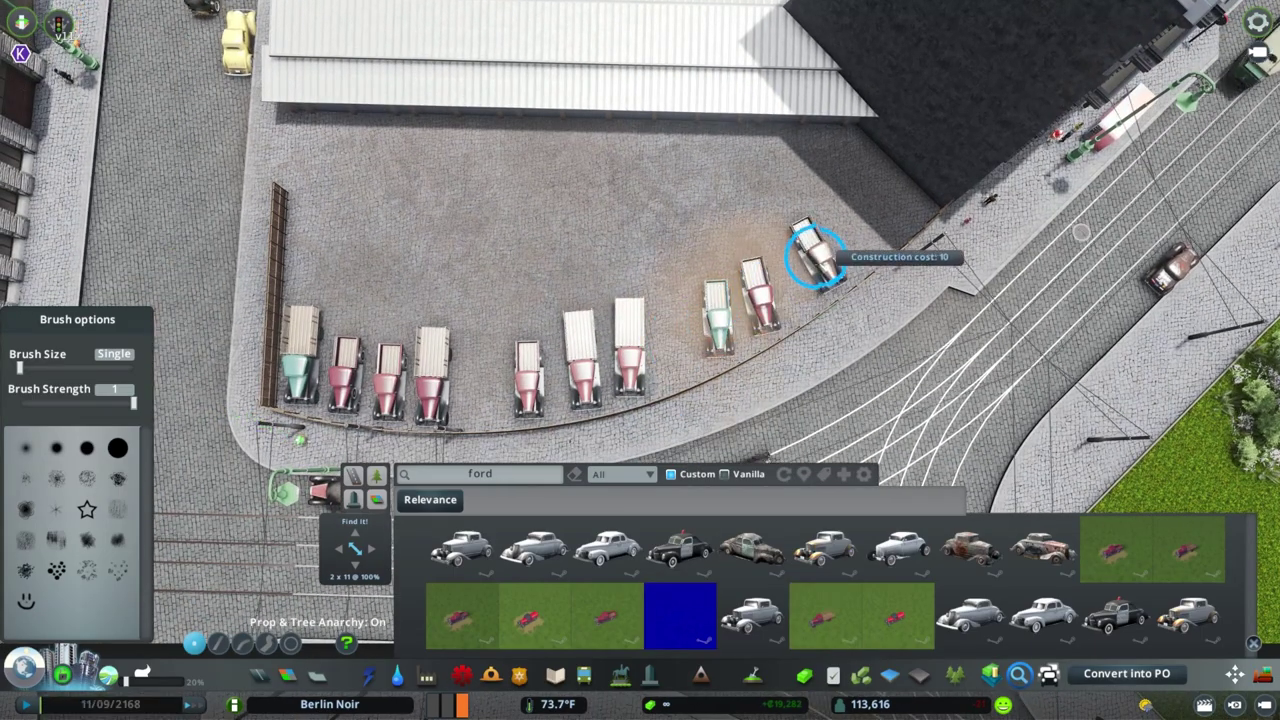
left_click(800, 248)
Park one more truck beside the shed, rotated to run along it.
scroll(562, 230, "up", 2)
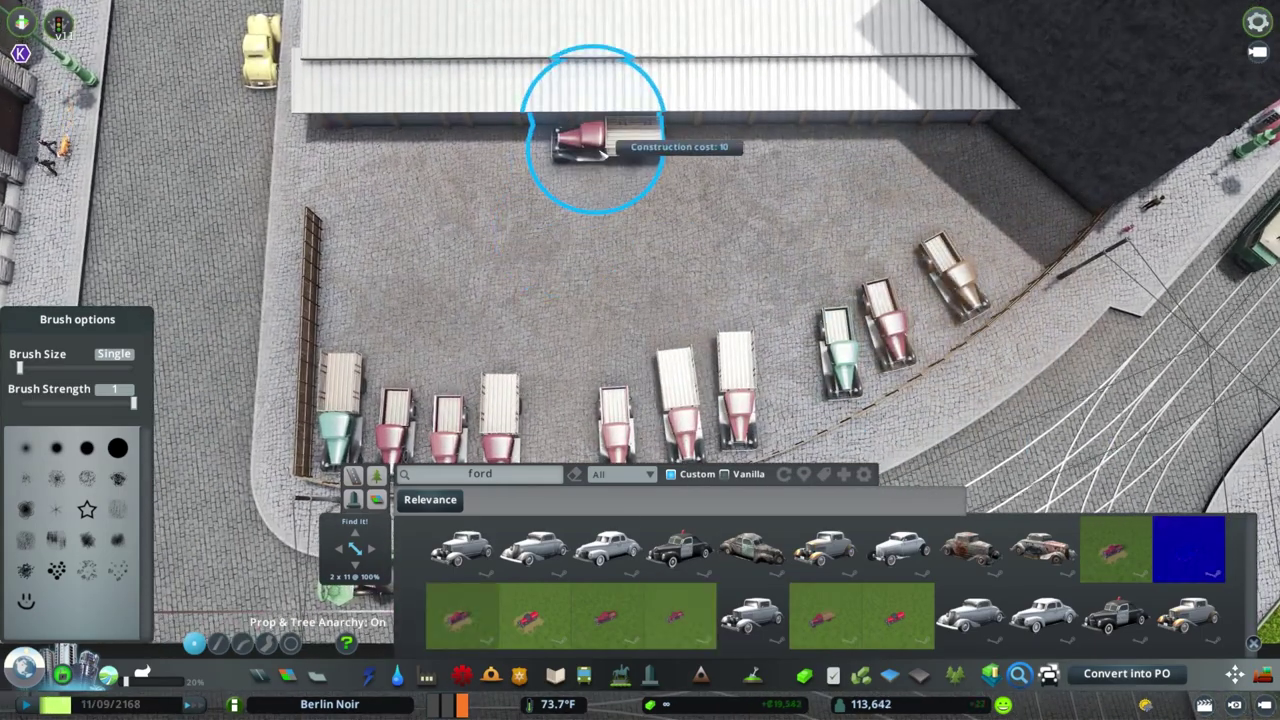
left_click(604, 132)
key("s")
double_click(480, 474)
Place a beer barrel pallet beside the truck parked at the shed.
type("bar")
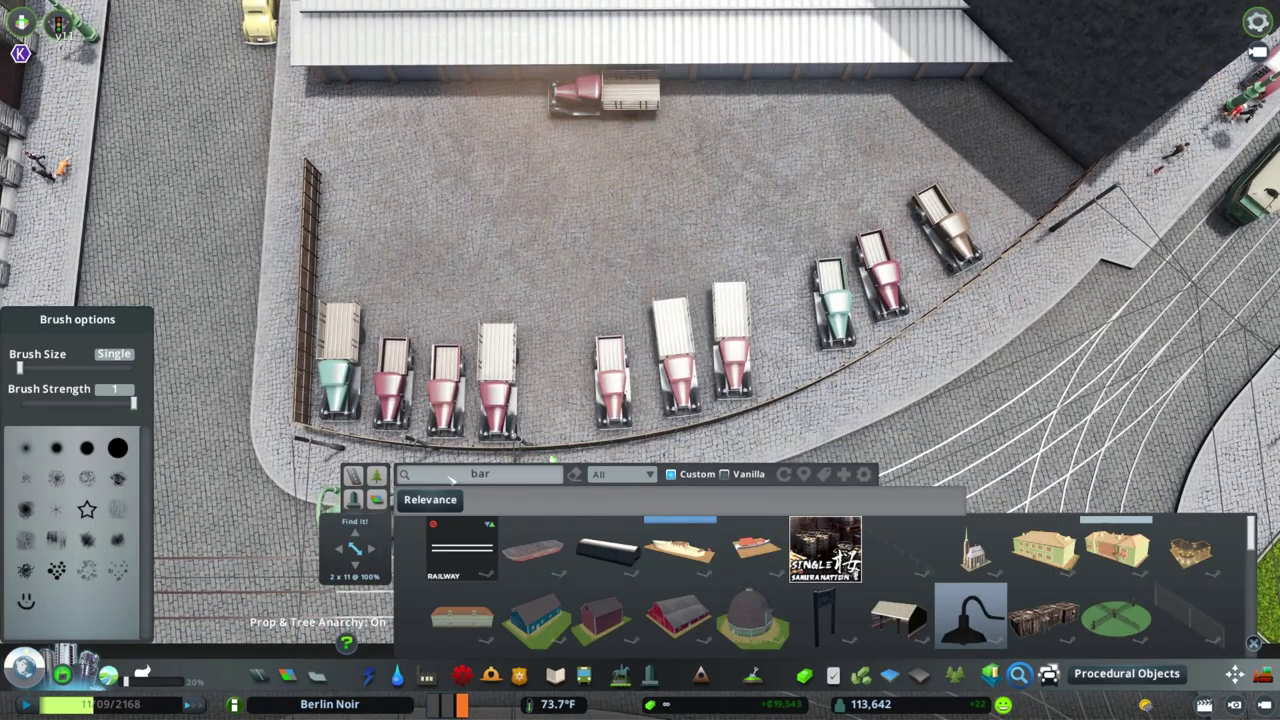
key("BackSpace")
key("BackSpace")
type("eer")
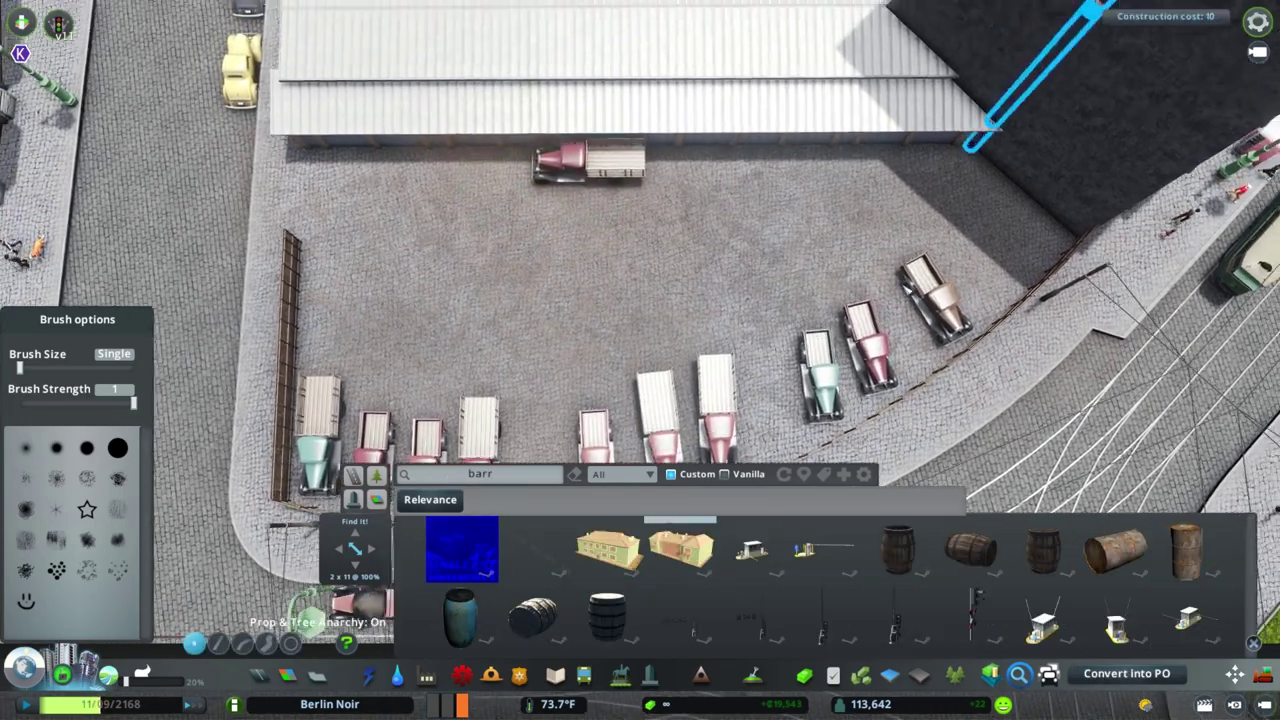
left_click(535, 548)
scroll(680, 170, "up", 2)
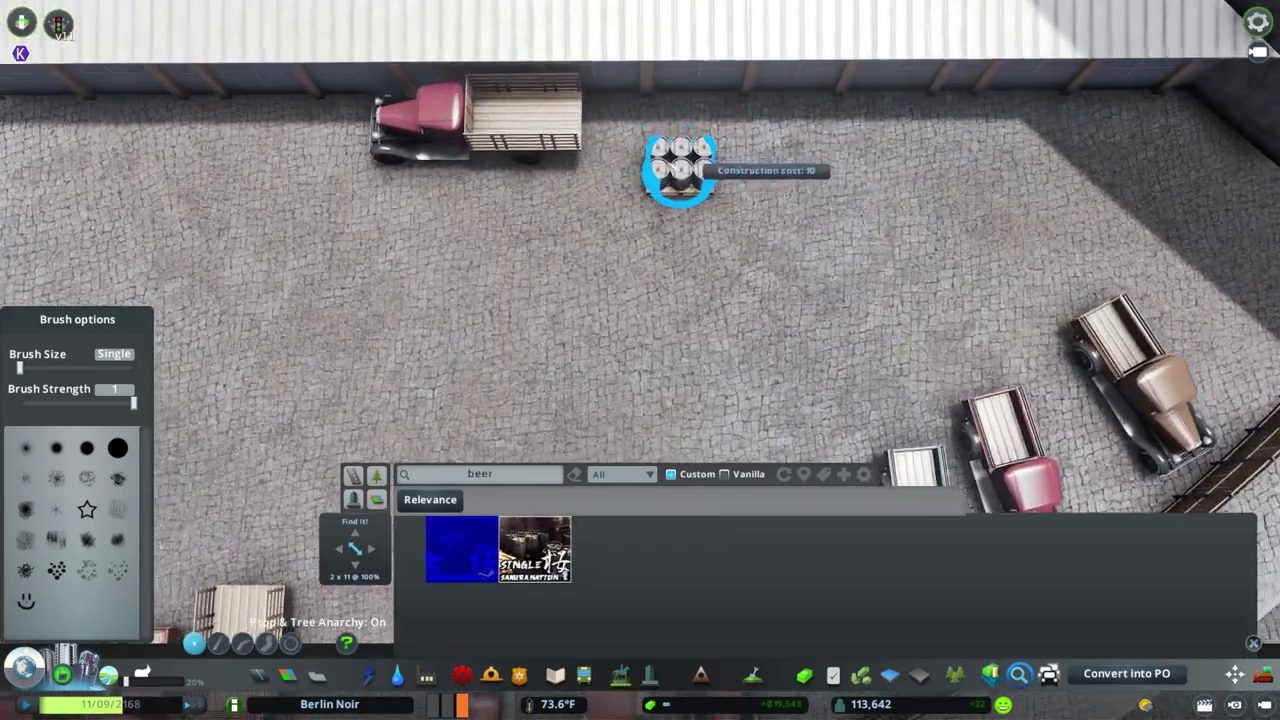
left_click(680, 170)
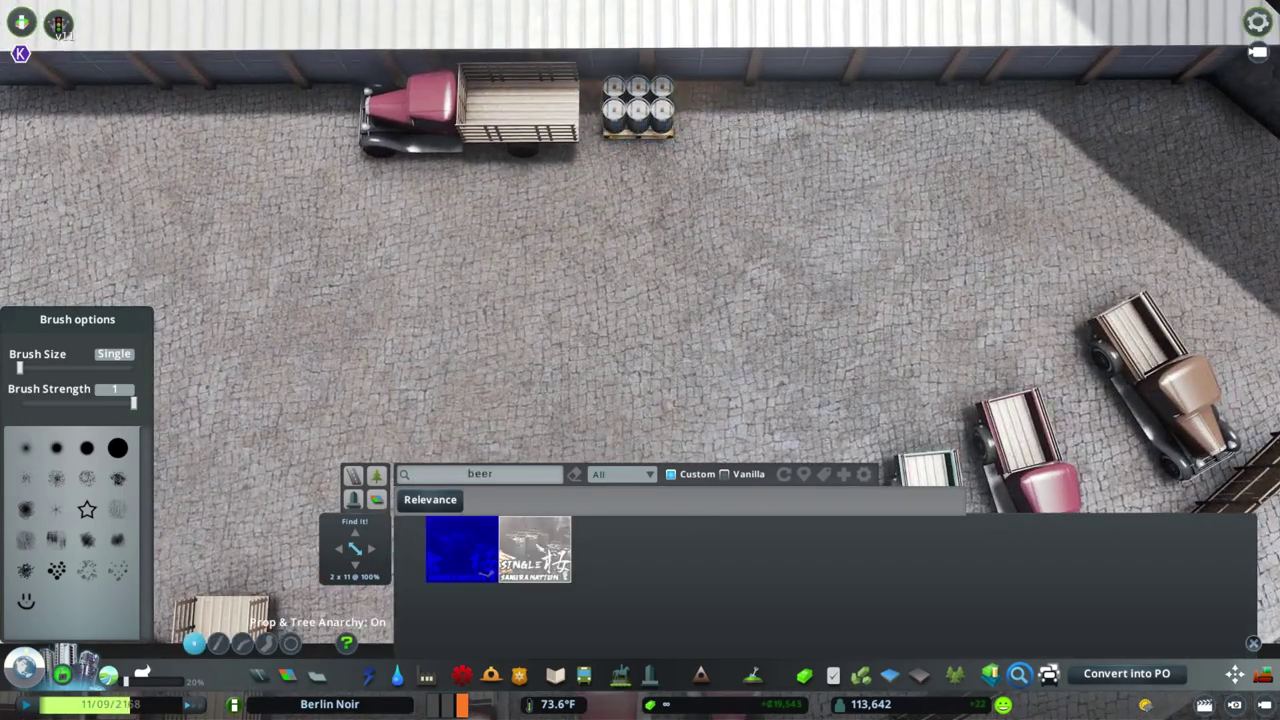
scroll(643, 286, "down", 4)
Choose a stack of crates for the yard's far corner.
left_click(422, 478)
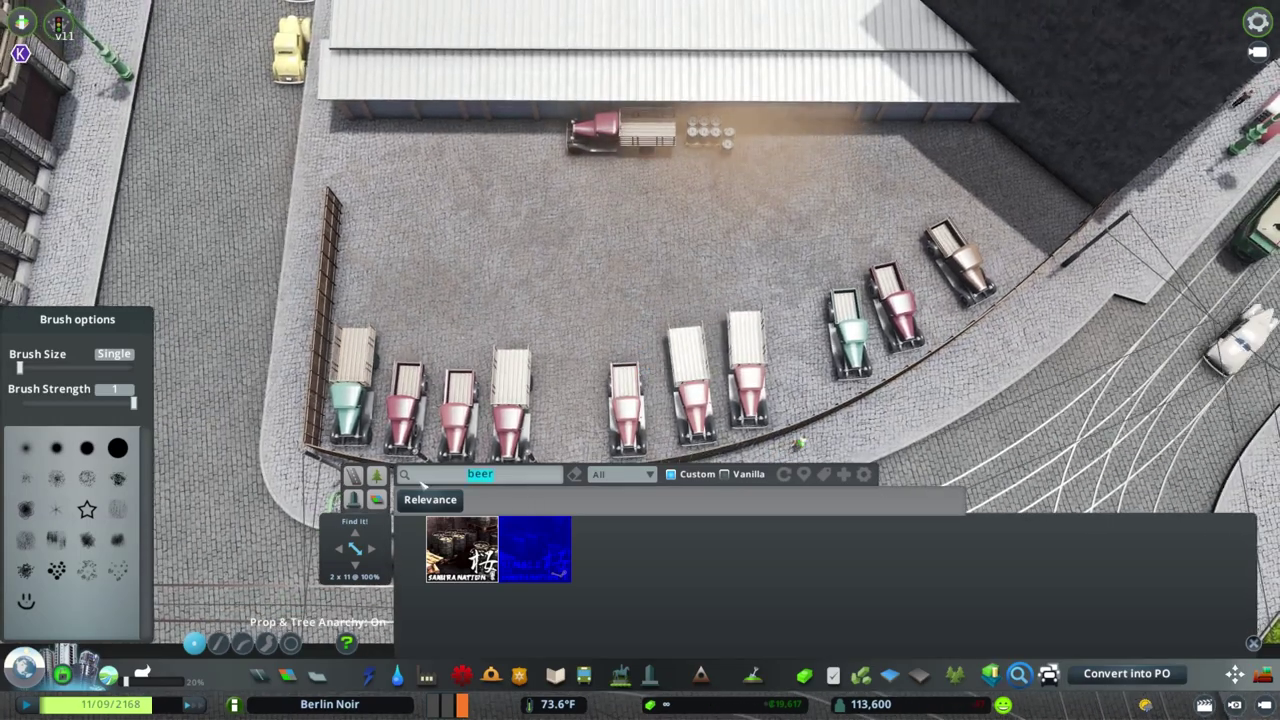
type("crate")
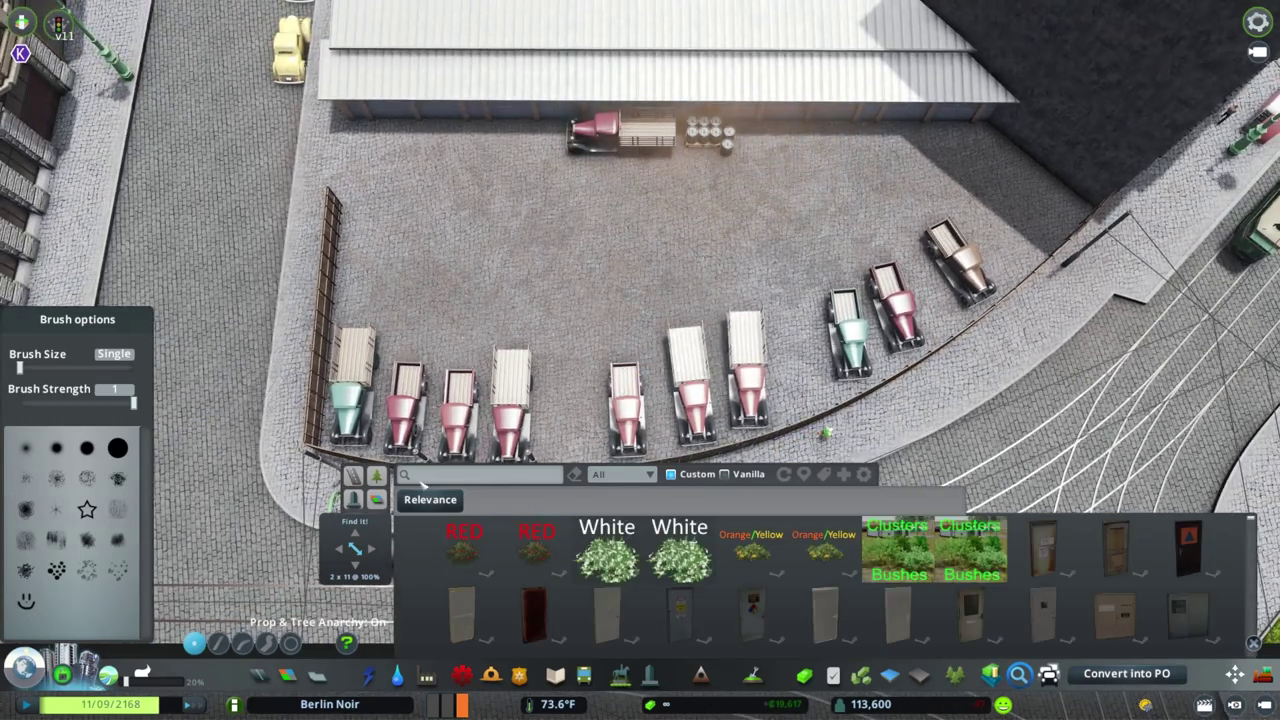
left_click(820, 553)
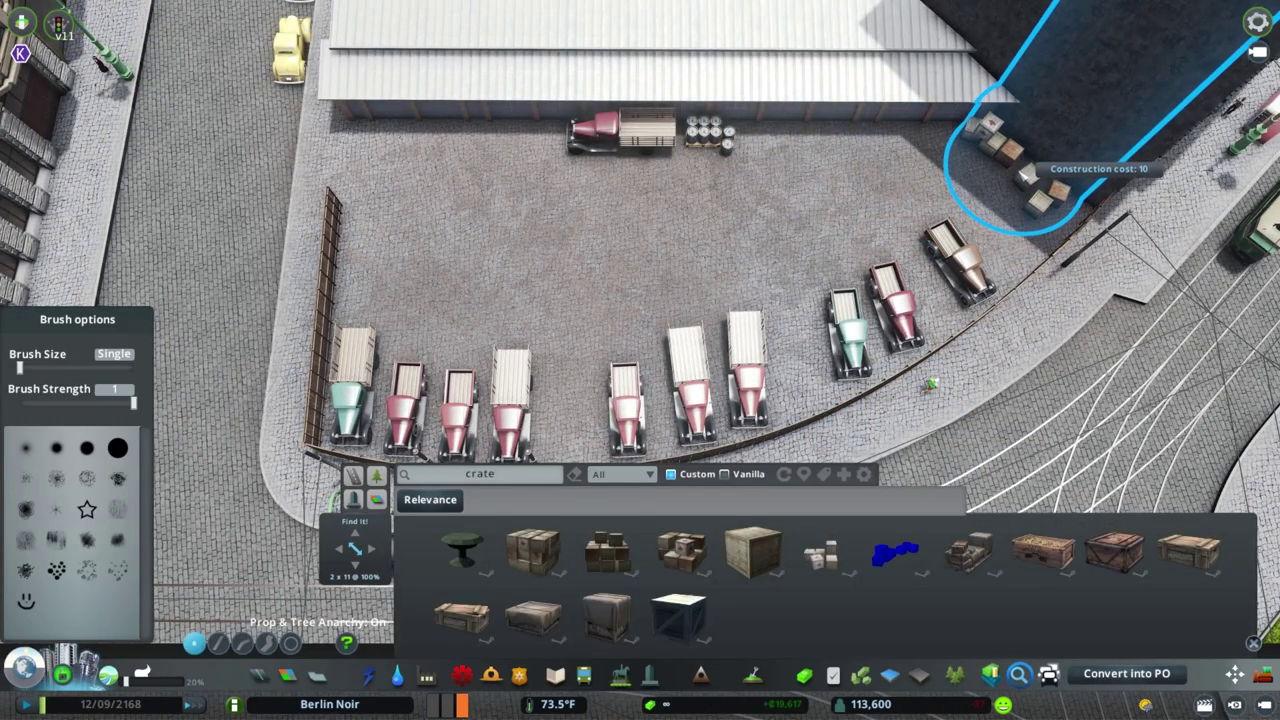